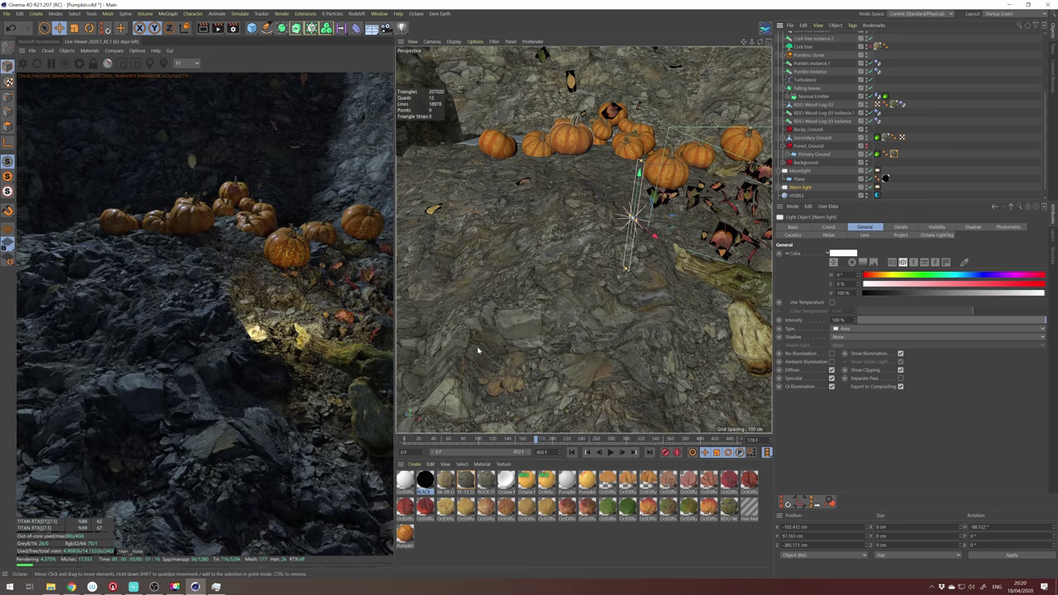
Switch to the Chrome browser and open the texture shop at rd-textures.com/shop/.
left_click(72, 587)
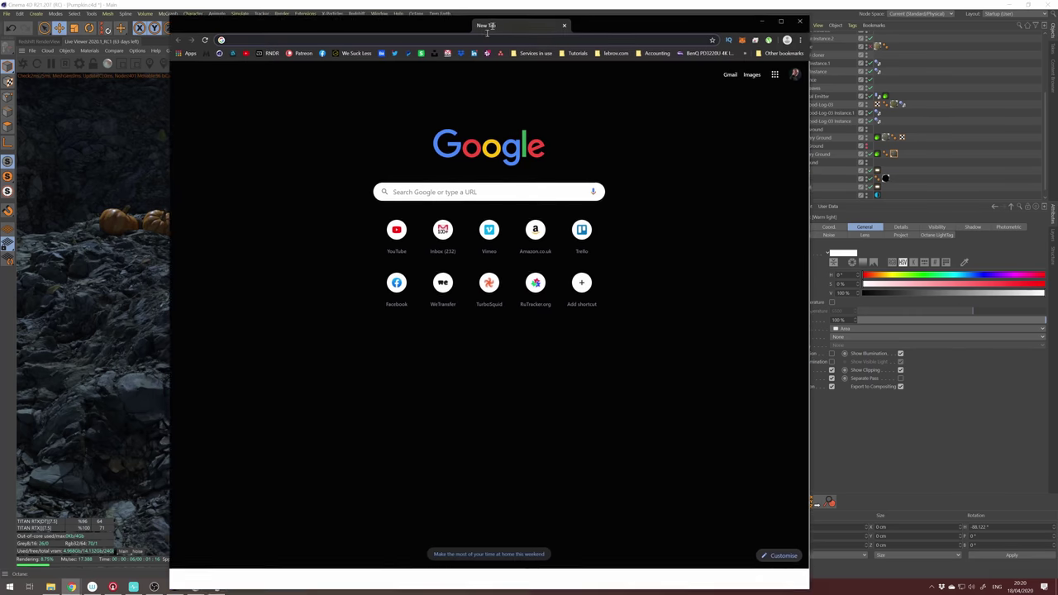
left_click_drag(597, 33, 636, 56)
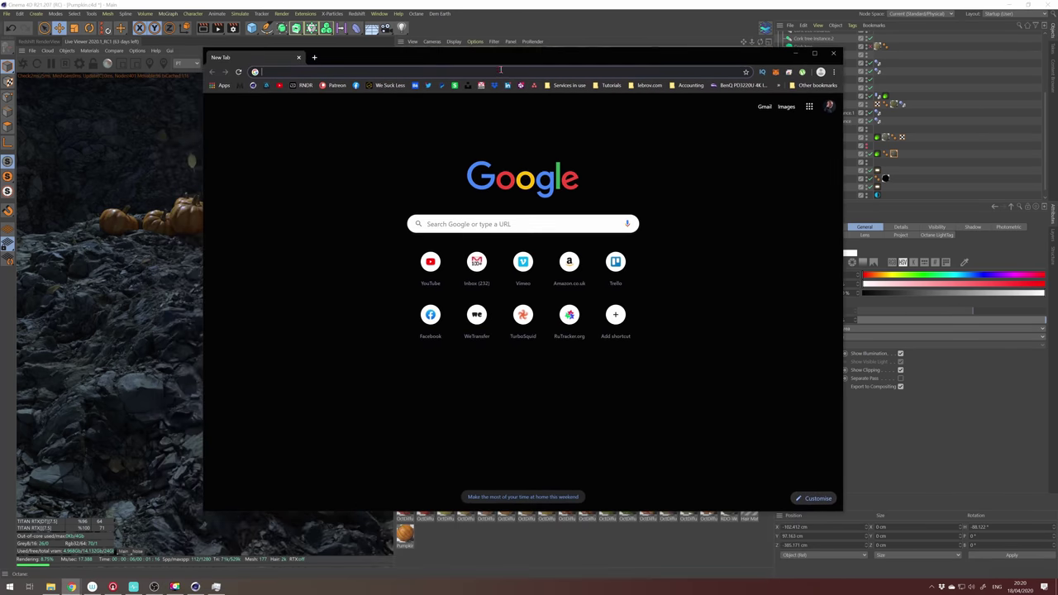
left_click(531, 74)
type("rd-textures.com/shop/")
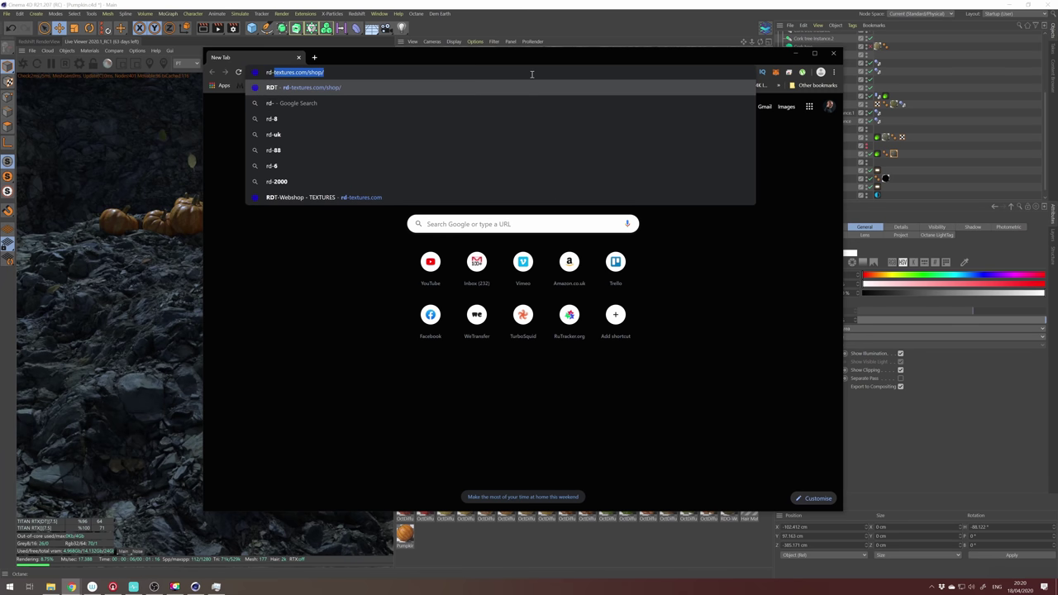
key("Return")
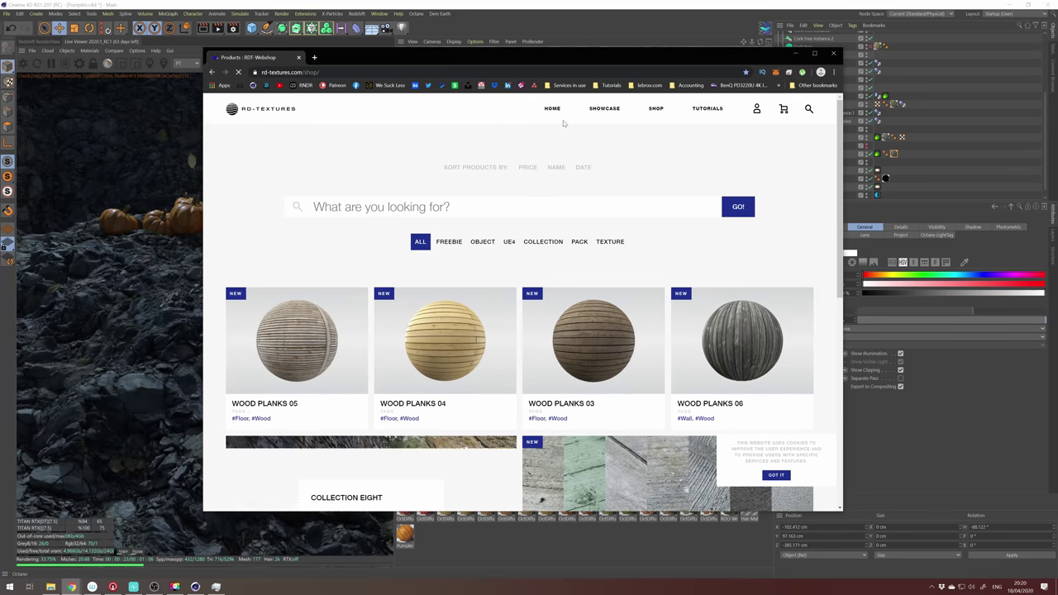
Open the RD-Textures home page and read through the artist testimonials.
left_click(249, 119)
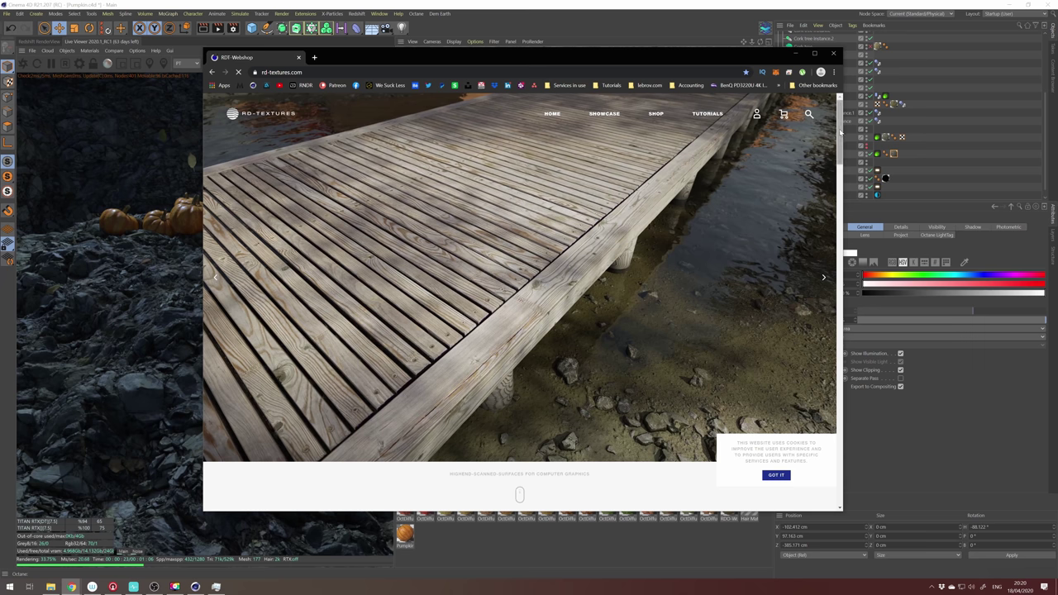
left_click_drag(840, 137, 833, 292)
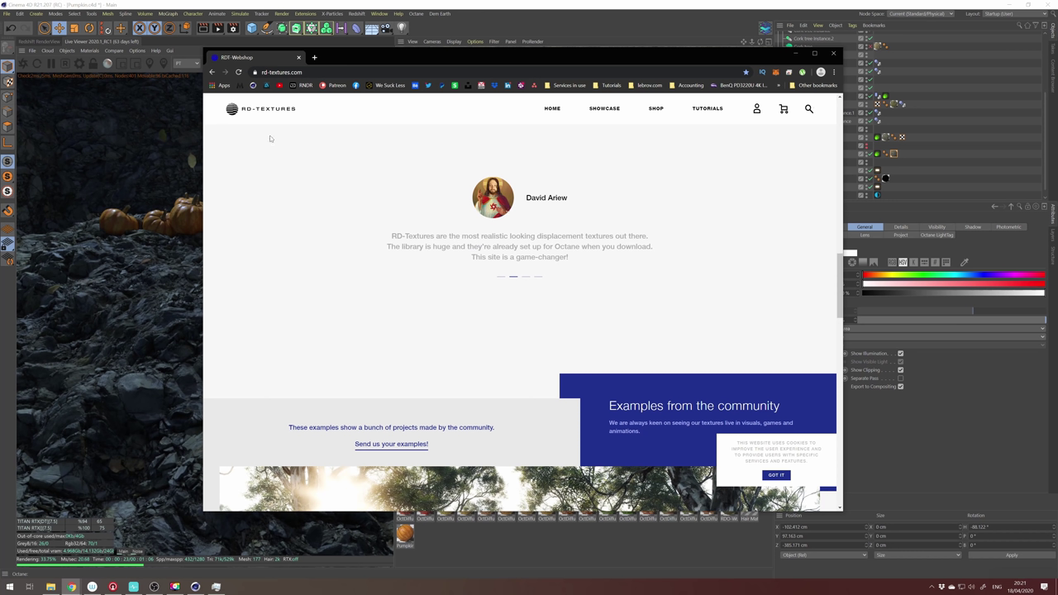
left_click(501, 282)
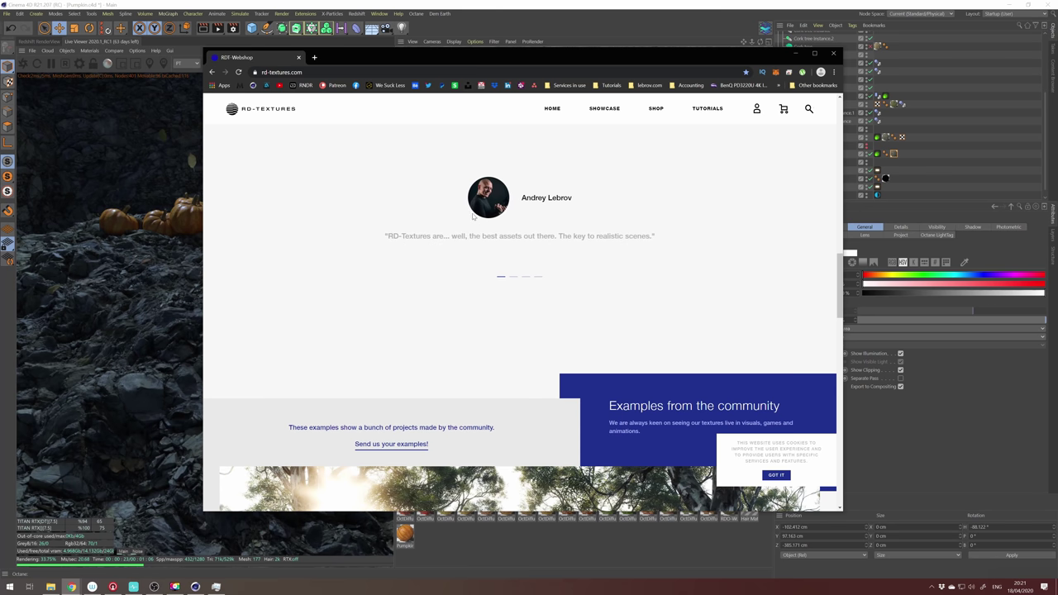
left_click(526, 277)
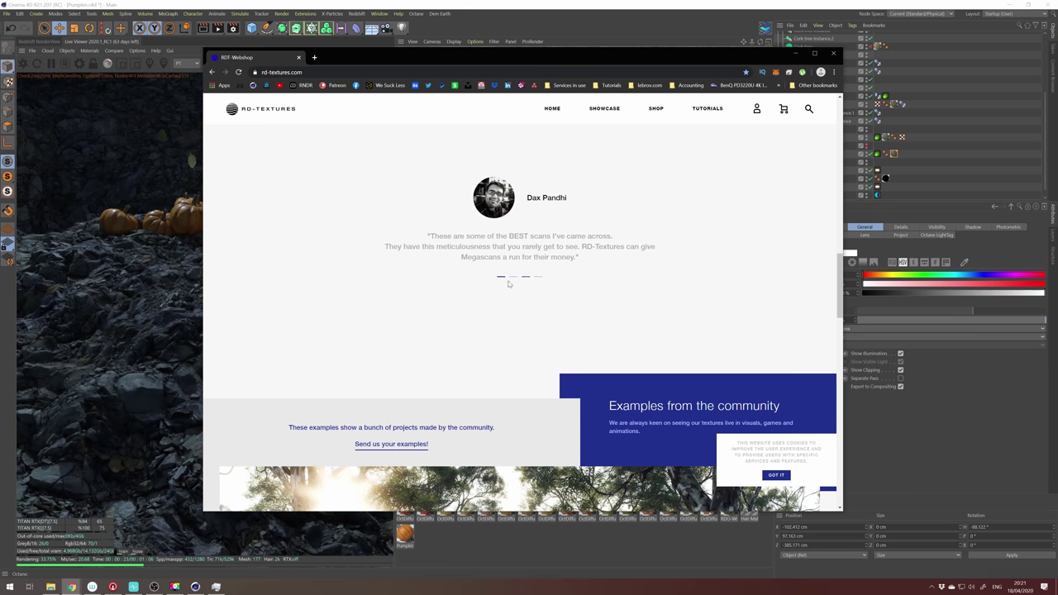
left_click(513, 279)
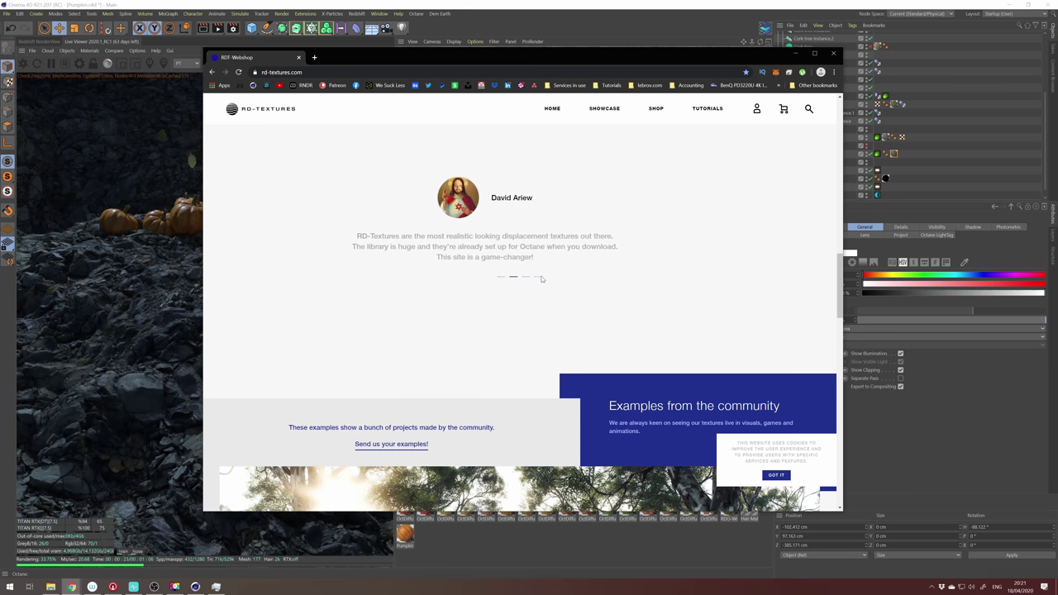
left_click(538, 278)
left_click(526, 278)
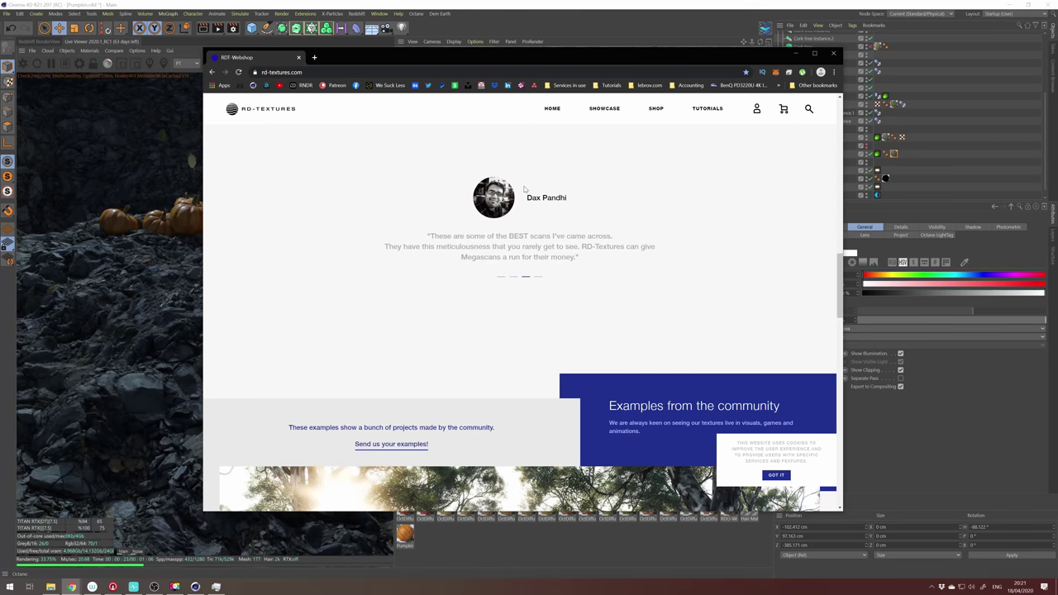
Browse the texture and collection listings in the RD-Textures shop, and close the browser window.
left_click(655, 108)
scroll(631, 100, "down", 8)
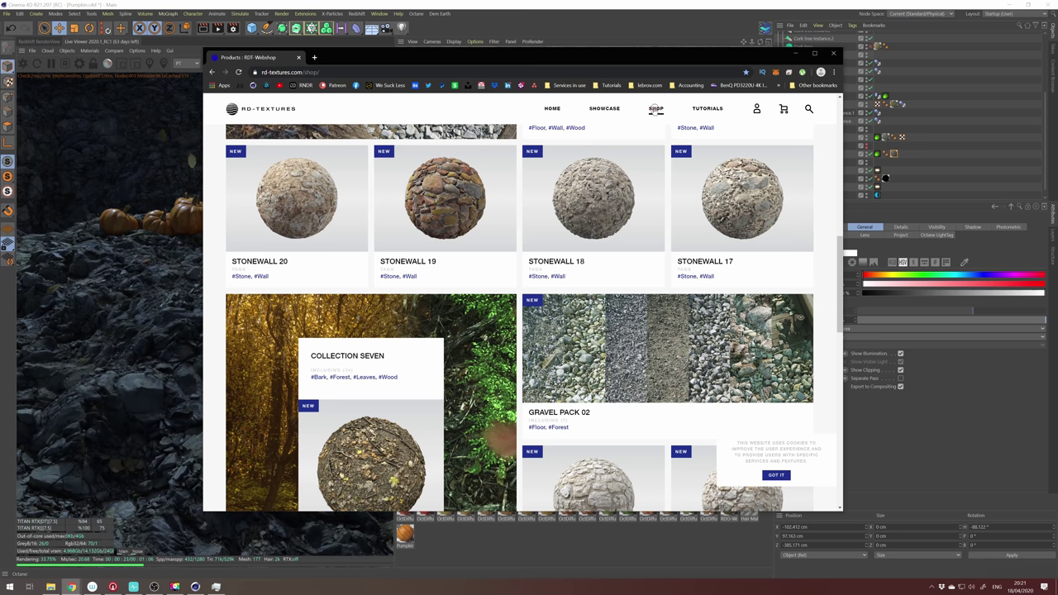
left_click(655, 108)
scroll(487, 281, "down", 10)
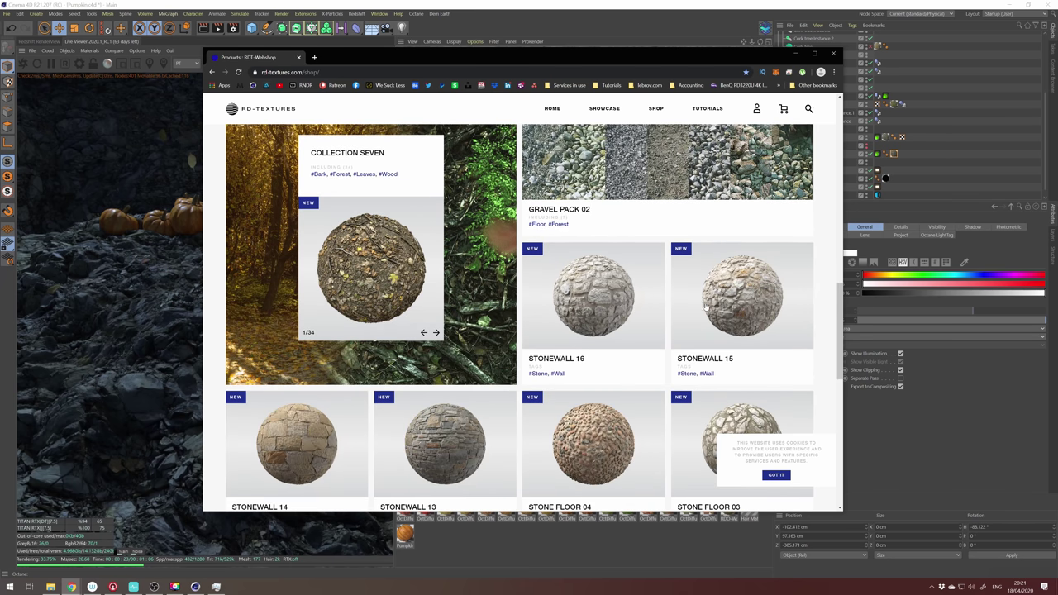
left_click_drag(840, 308, 834, 398)
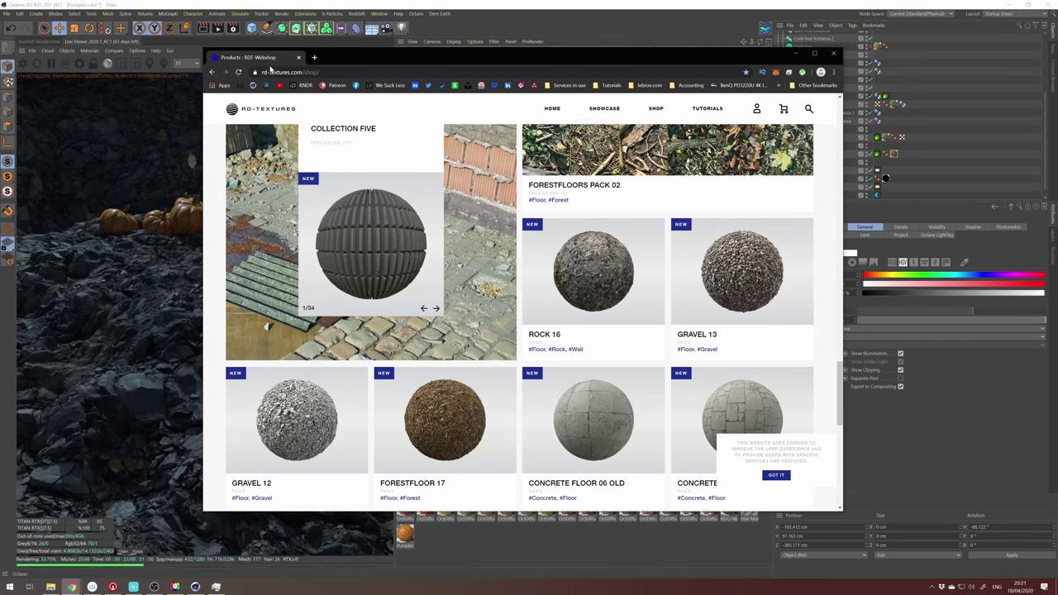
left_click(835, 54)
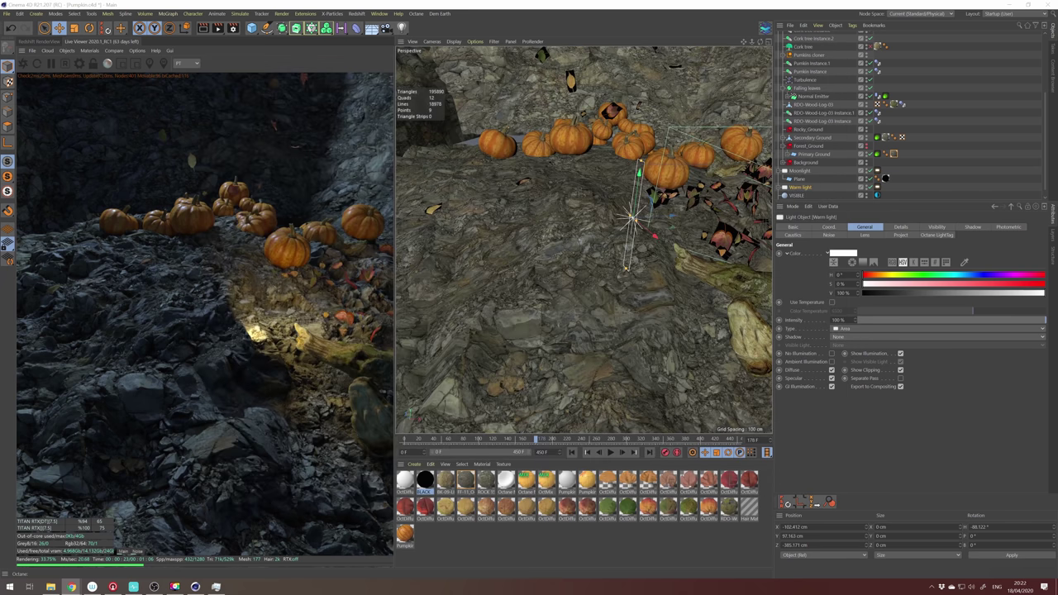
Look through the TurboSquid downloads list and search the site for "halloween pumpkin" models.
left_click_drag(232, 0, 223, 32)
scroll(785, 330, "down", 6)
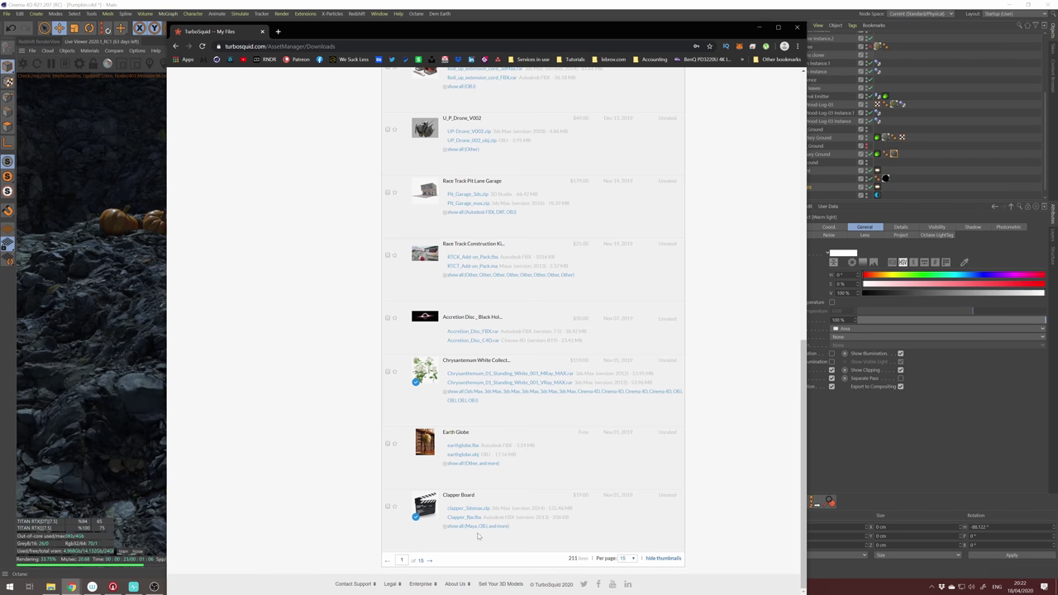
scroll(800, 357, "up", 5)
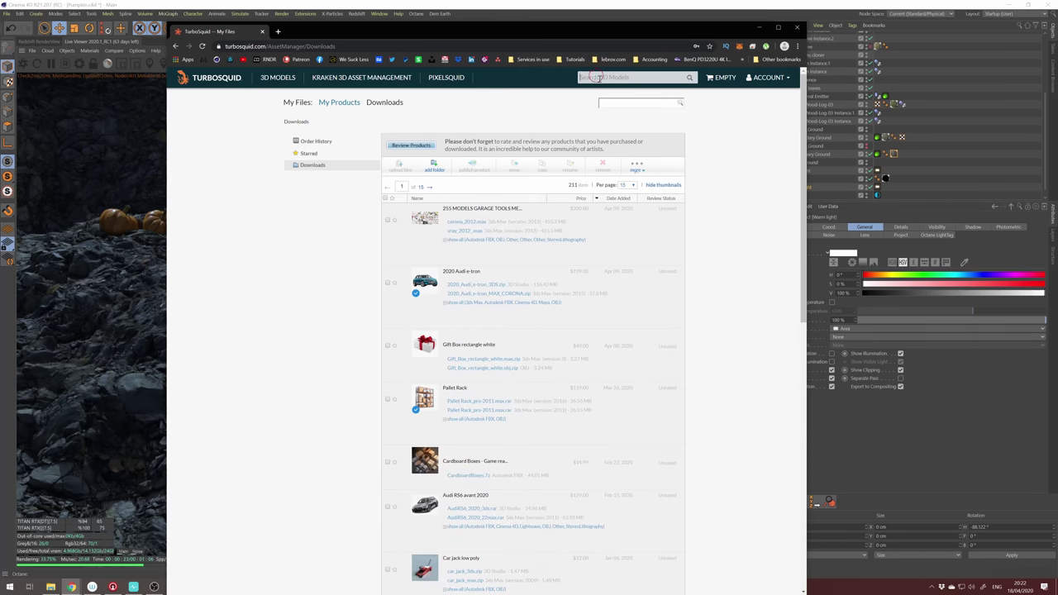
left_click(628, 77)
type("halloween pumpkin")
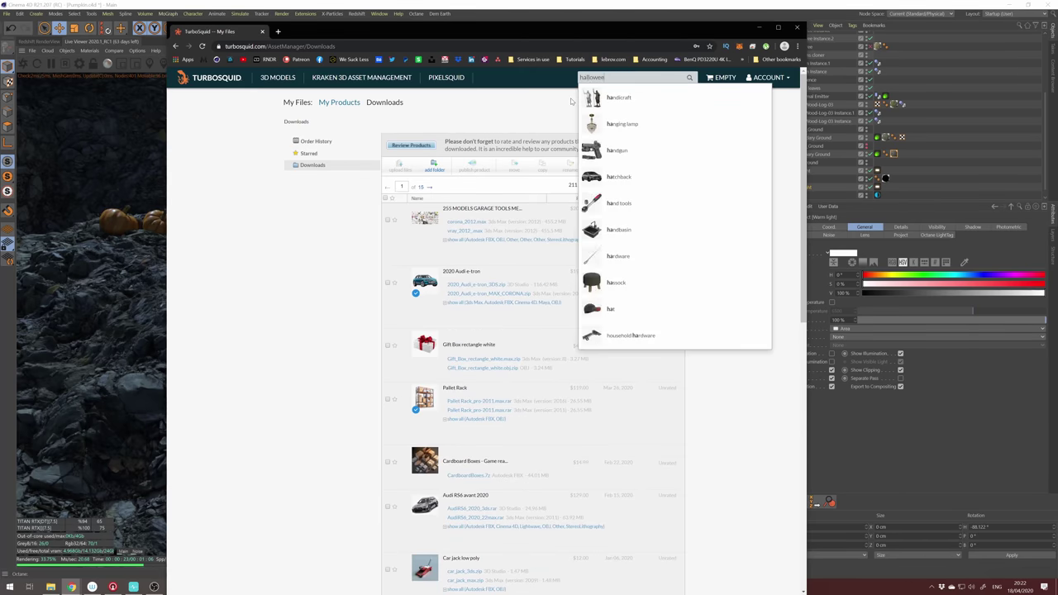
key("Return")
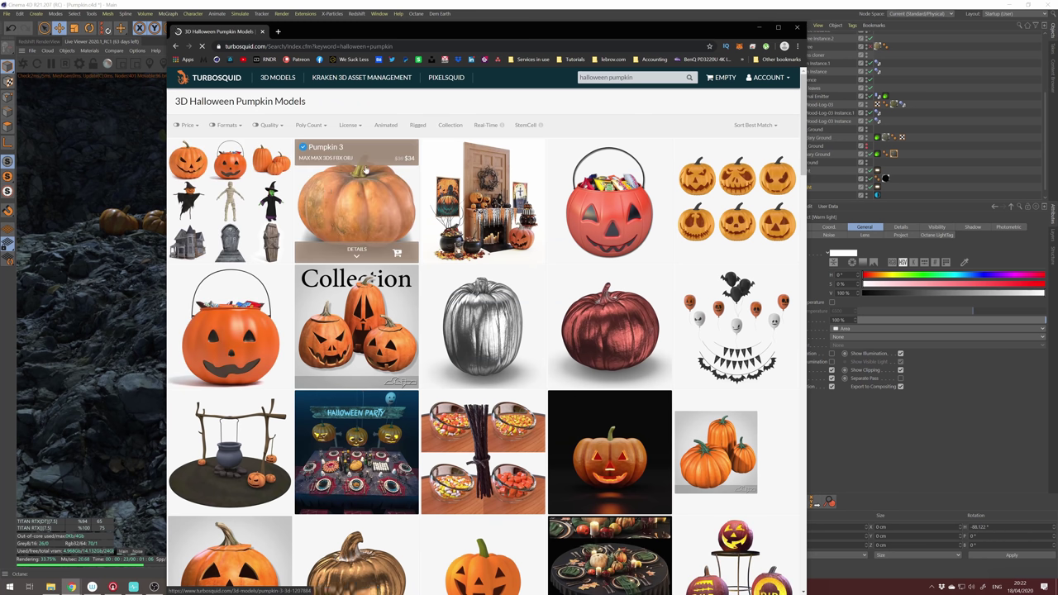
Shrink and reposition the browser window and browse the Halloween pumpkin model results.
mouse_move(496, 32)
left_mouse_down()
mouse_move(750, 43)
mouse_move(729, 52)
mouse_move(502, 43)
left_mouse_up()
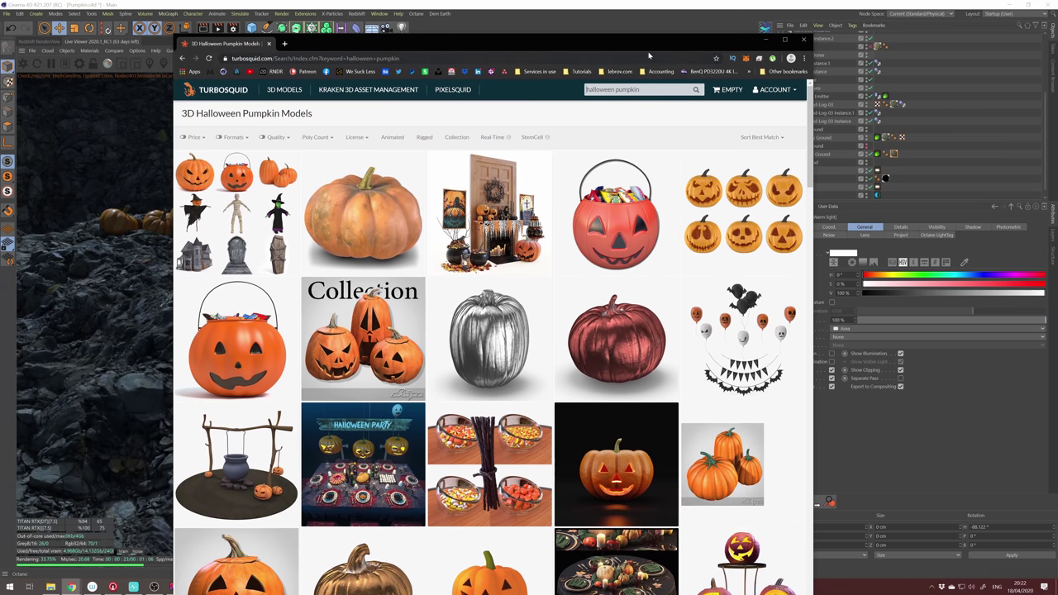
left_click_drag(813, 34, 761, 131)
left_click_drag(618, 135, 753, 43)
left_click_drag(895, 115, 902, 361)
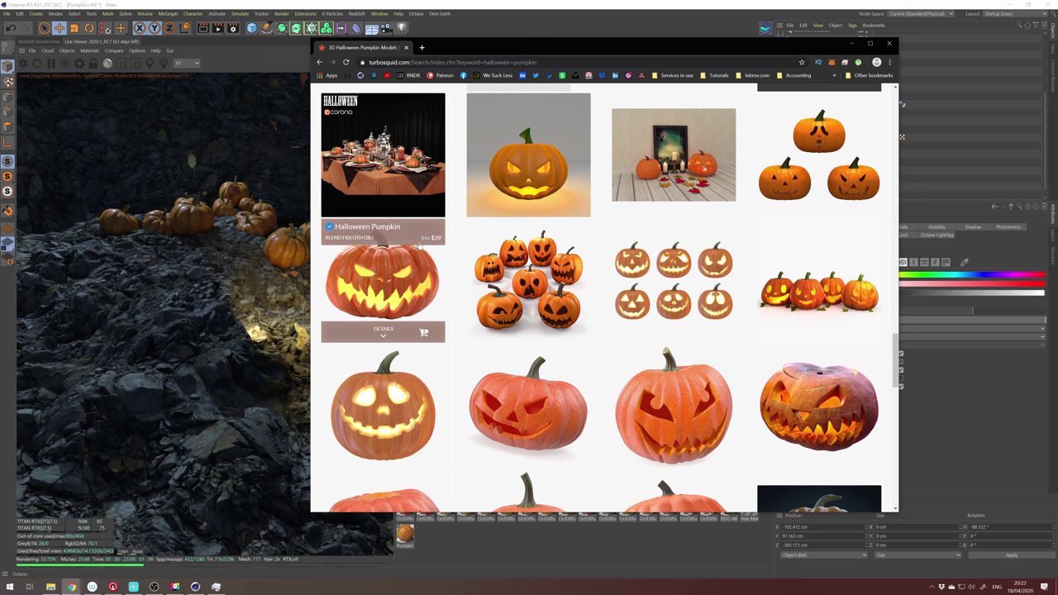
left_click(509, 514)
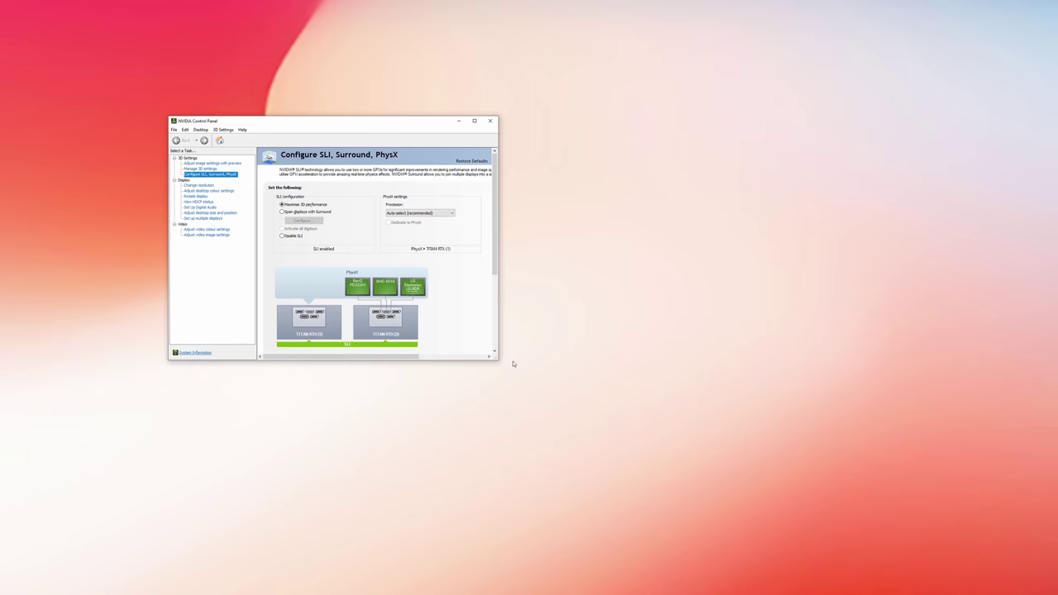
Enlarge the NVIDIA Control Panel window, and end the Cinema 4D process in Task Manager.
left_click_drag(493, 356, 703, 488)
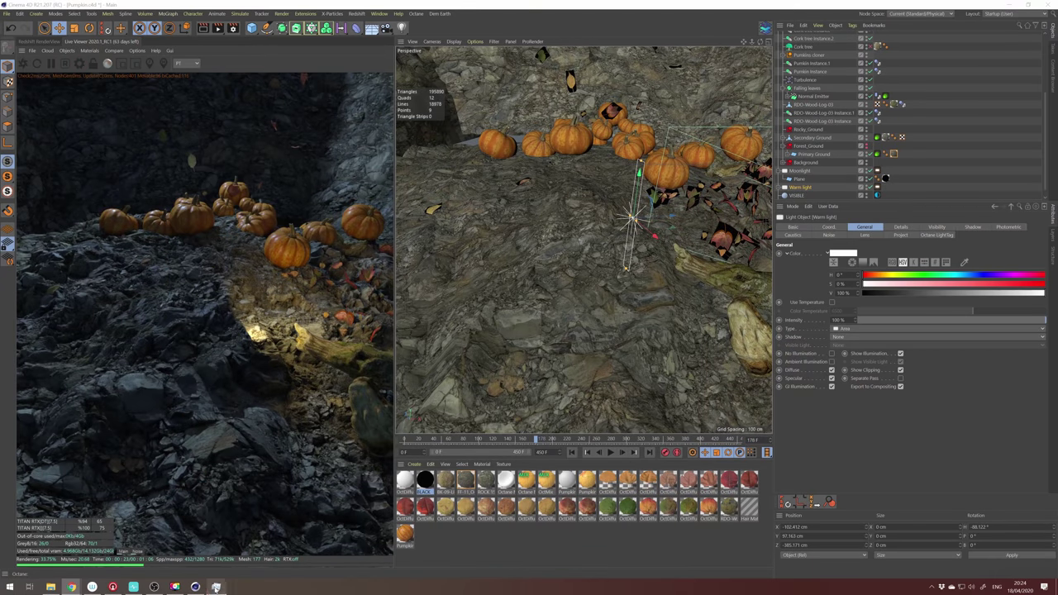
left_click(215, 587)
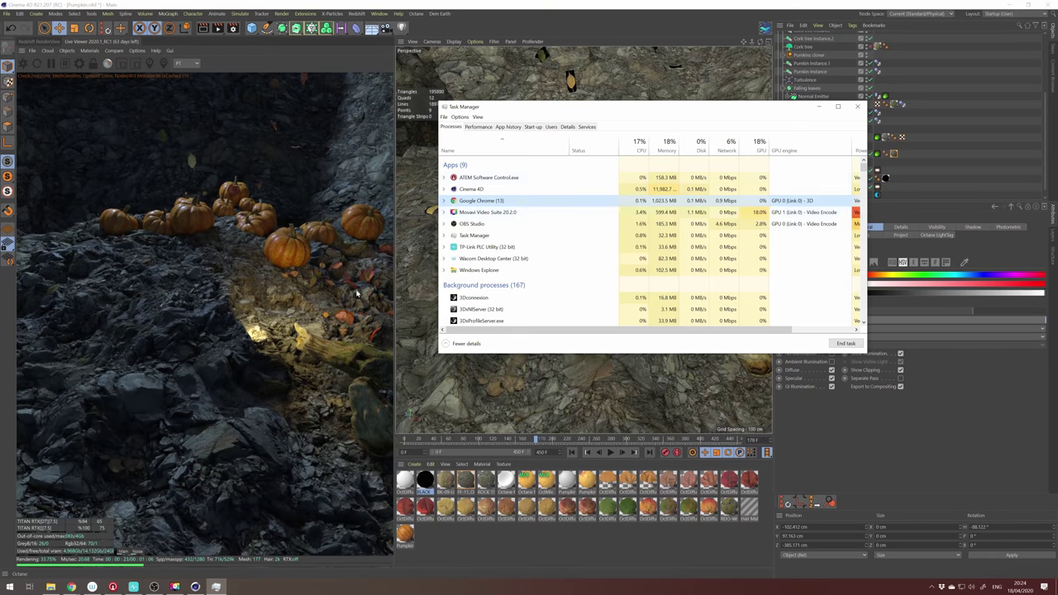
left_click(494, 190)
left_click(844, 343)
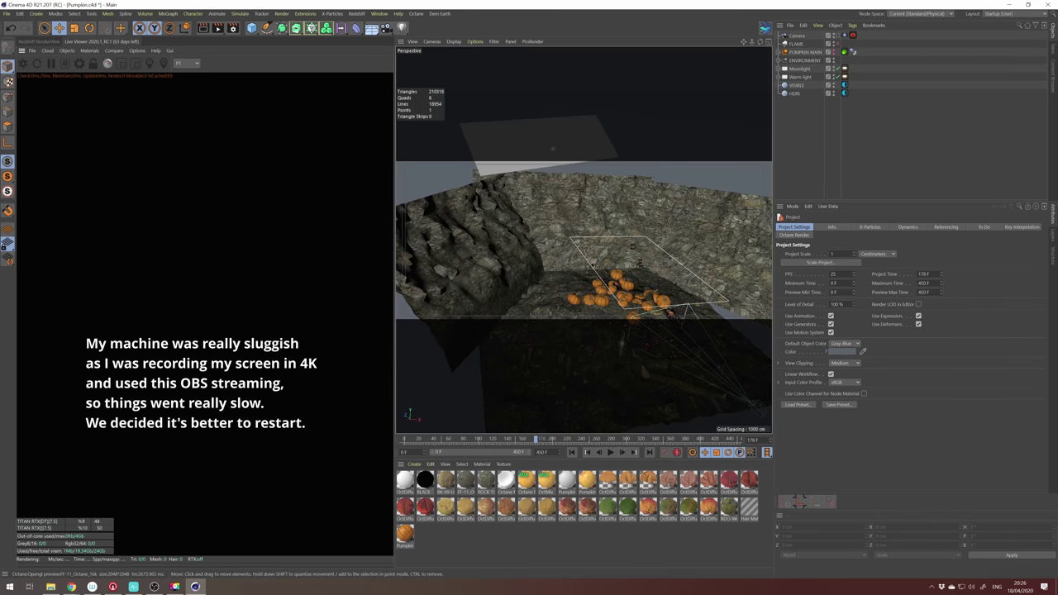
key("alt+Tab")
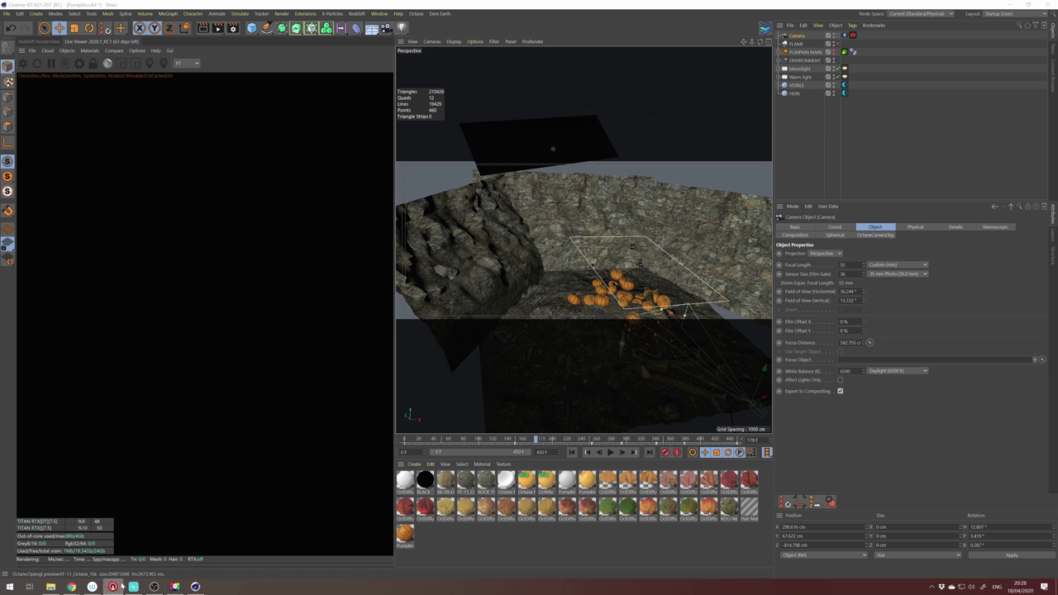
left_click(154, 587)
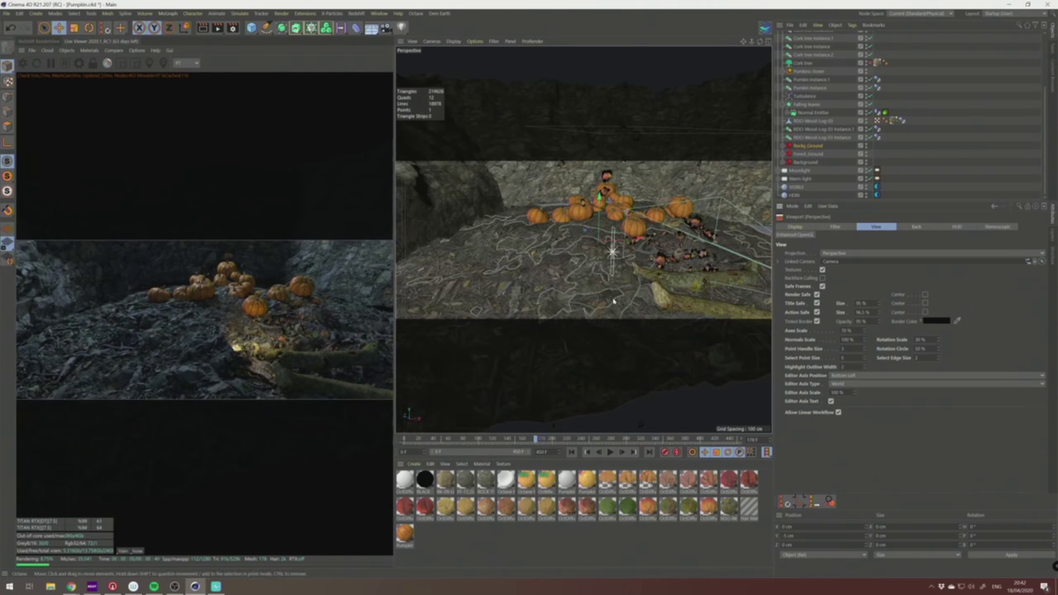
Check the output width and height in Cinema 4D's render settings, and close the dialog.
left_click(232, 27)
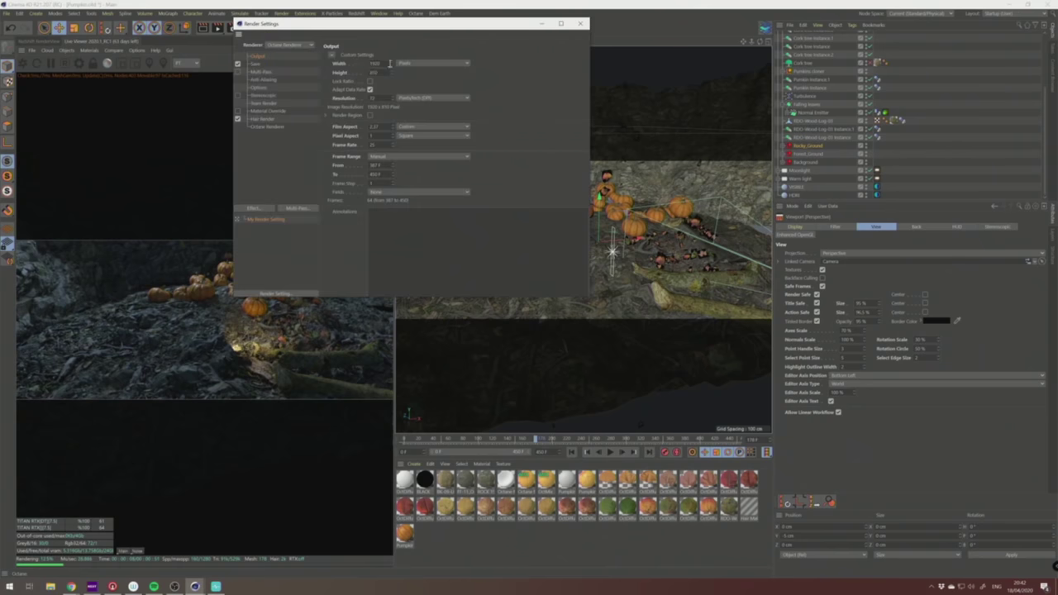
left_click_drag(385, 63, 368, 64)
left_click_drag(477, 33, 505, 77)
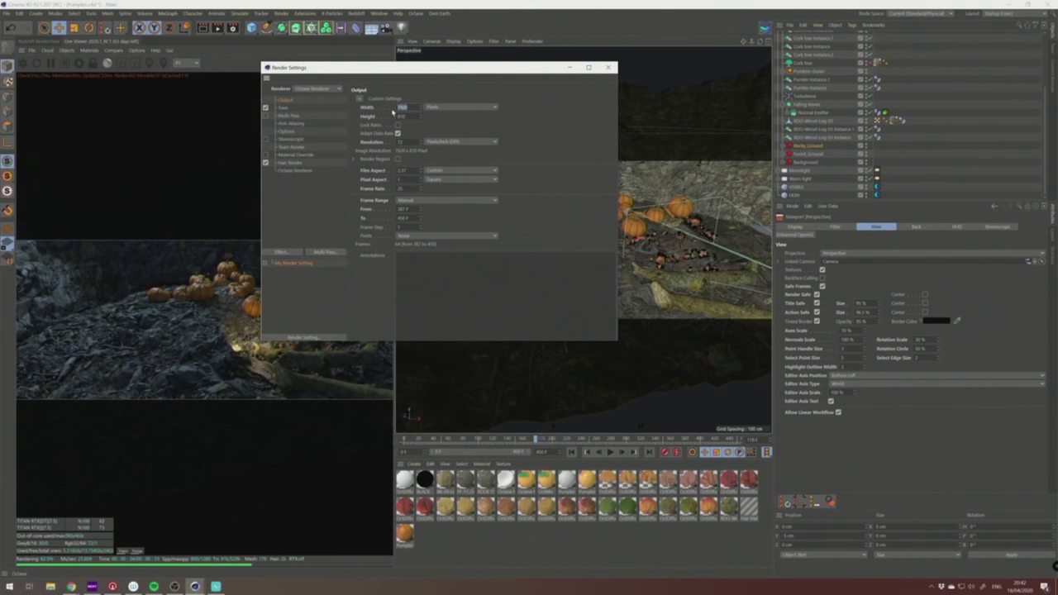
left_click(609, 67)
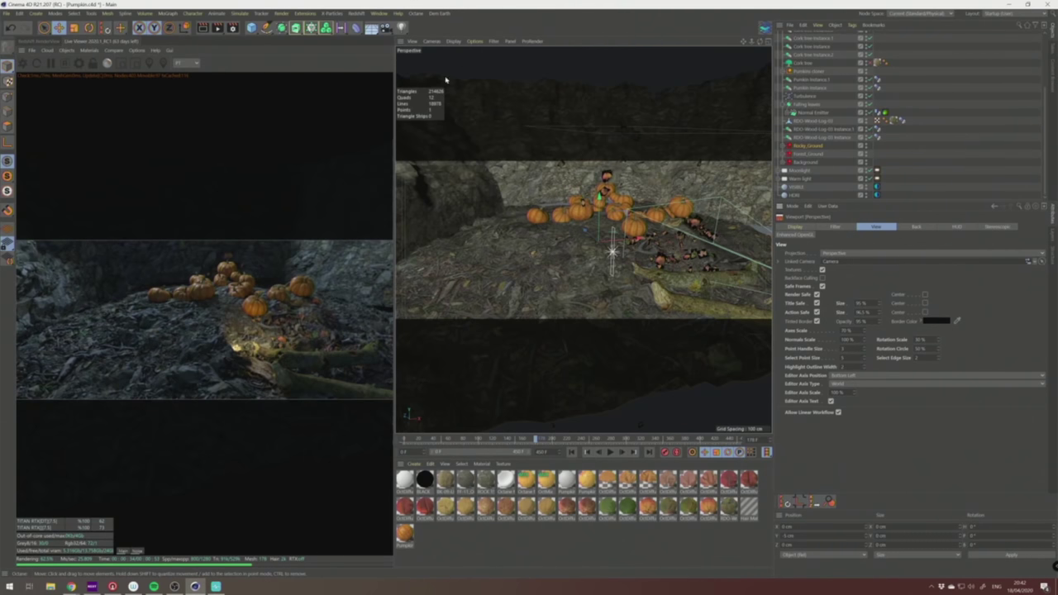
Configure the perspective viewport's safe-frame tinted border to 0% opacity.
left_click(475, 41)
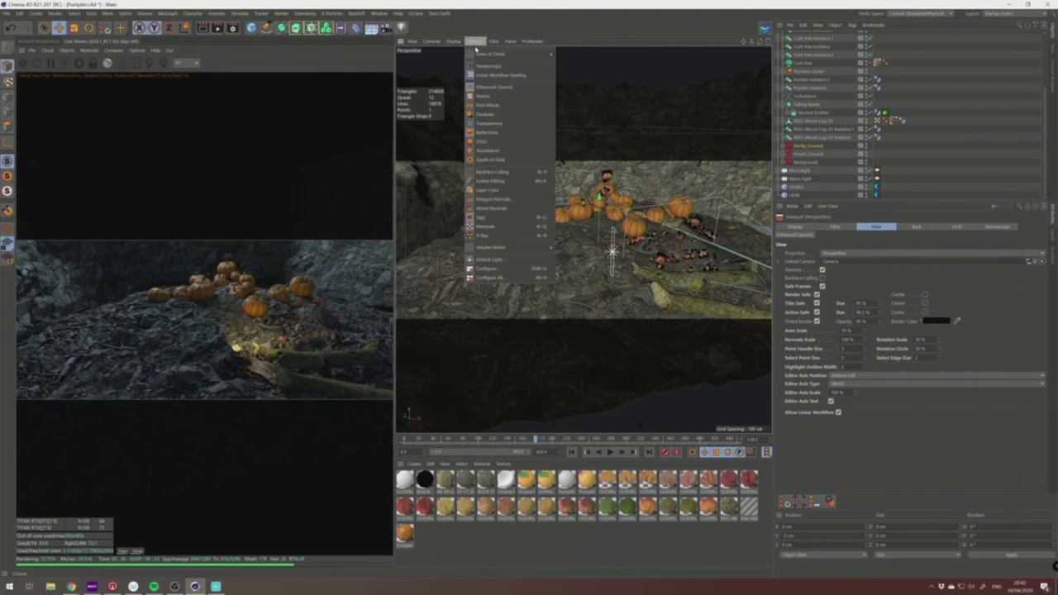
left_click(501, 272)
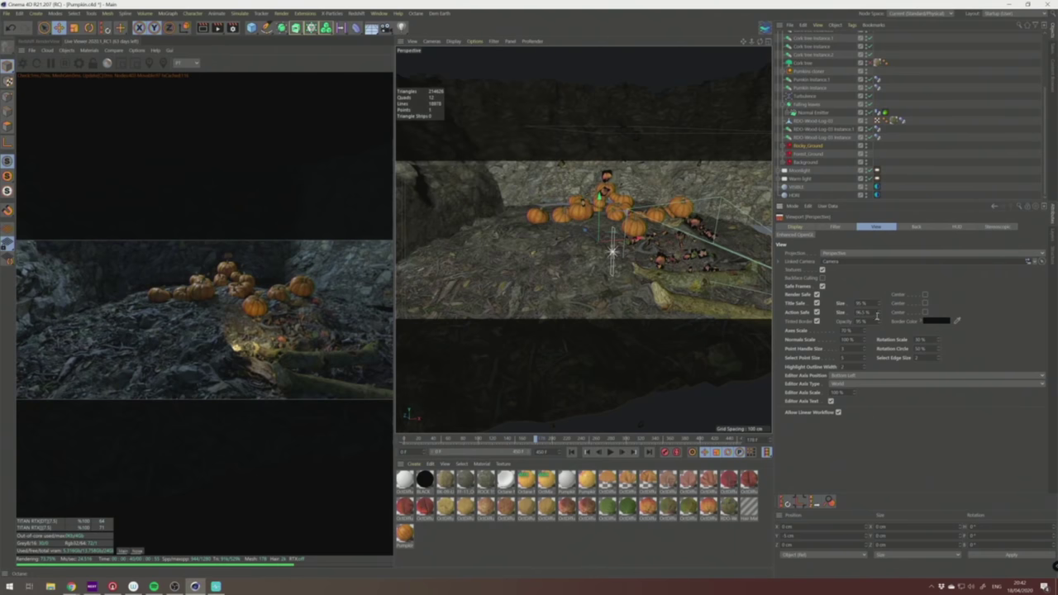
left_click_drag(879, 321, 879, 309)
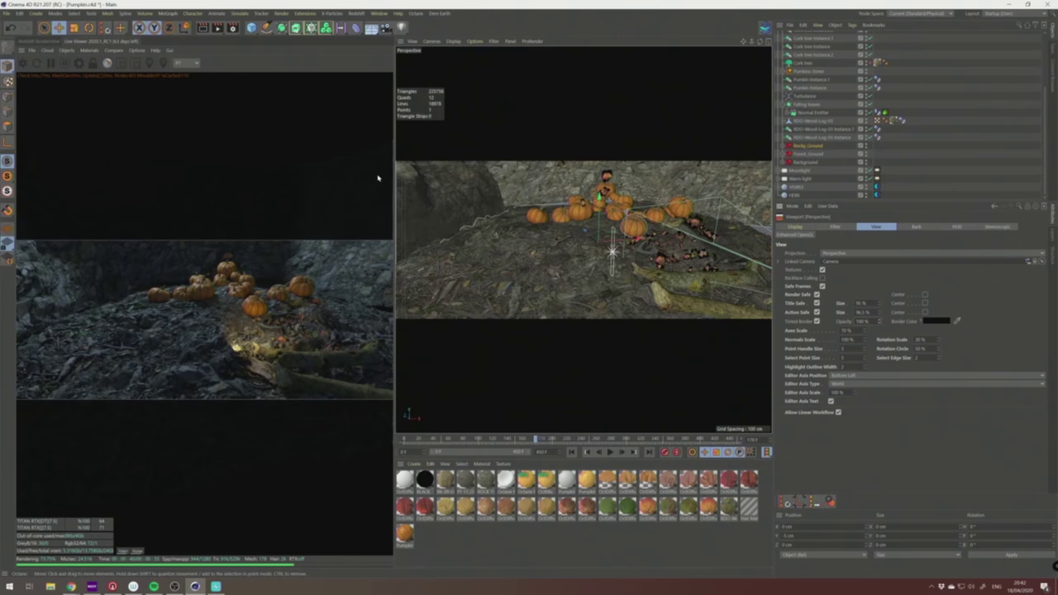
left_click_drag(880, 323, 835, 567)
Inspect the pumpkins up close in the camera view and live render, and return to a wider view.
scroll(218, 312, "up", 10)
left_click_drag(221, 309, 713, 158)
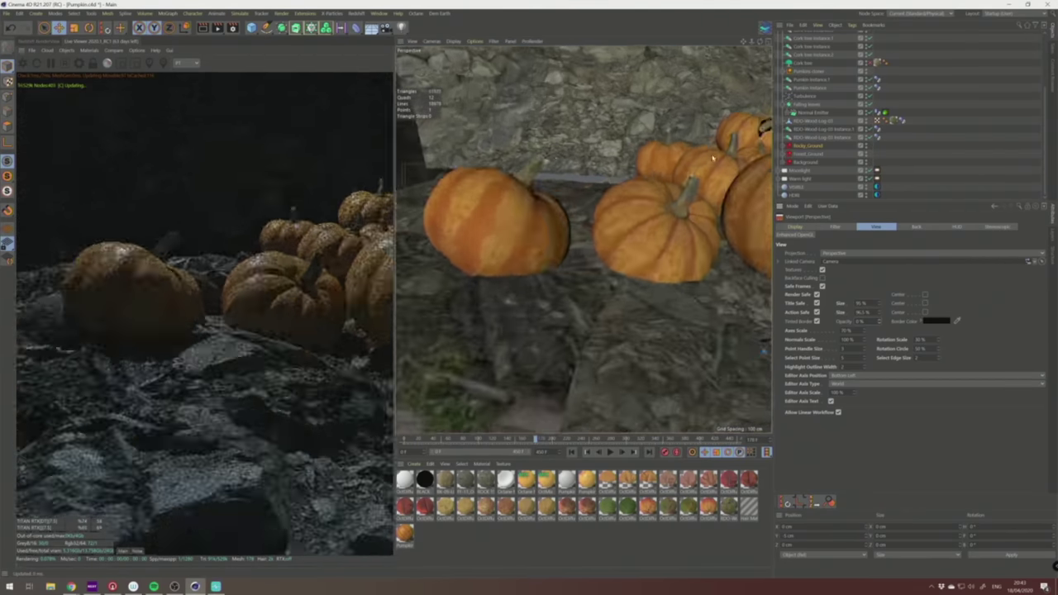
scroll(712, 157, "up", 5)
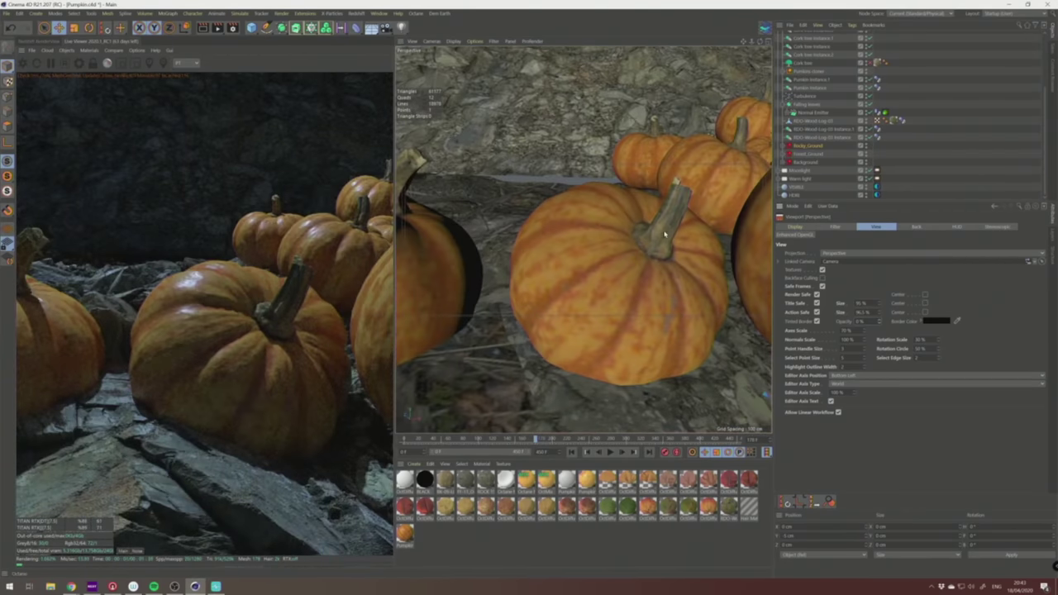
scroll(664, 236, "down", 15)
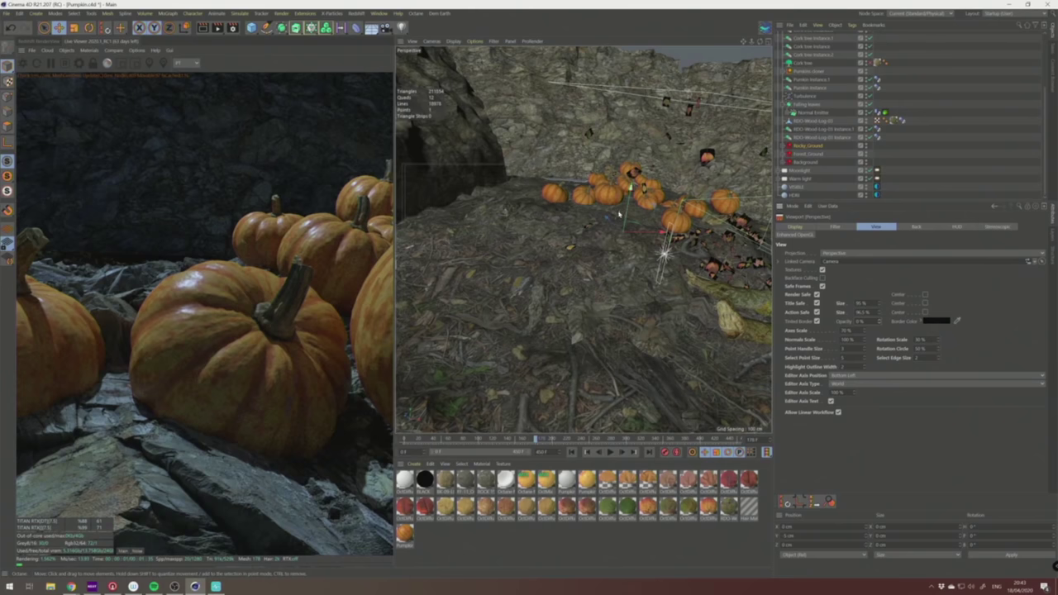
Examine the HDRI and visible environment tag settings while comparing the scene's lighting from several angles.
scroll(511, 257, "up", 3)
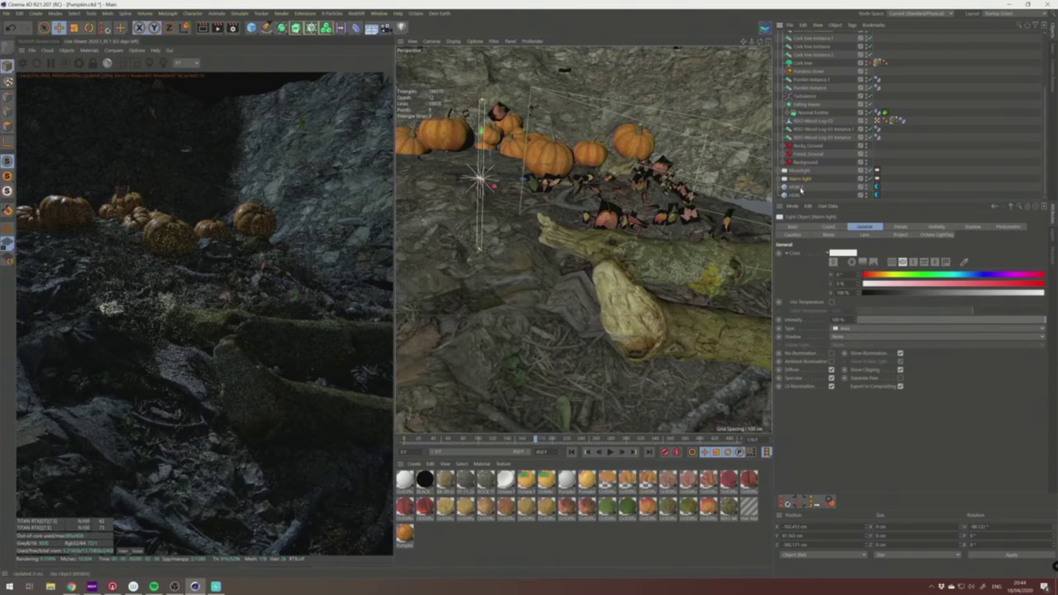
left_click(807, 190)
left_click(877, 195)
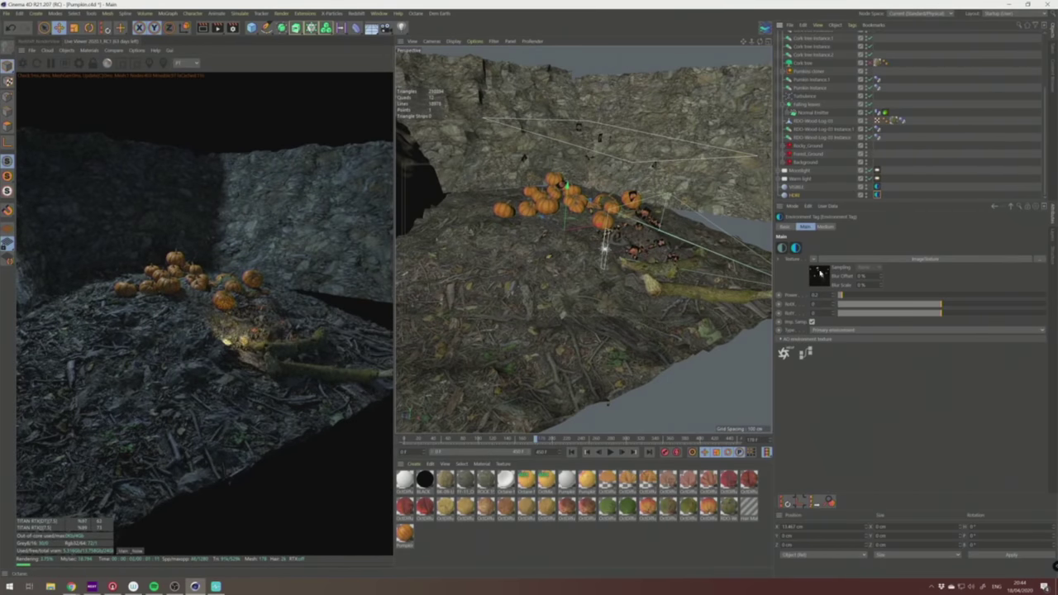
left_click(877, 187)
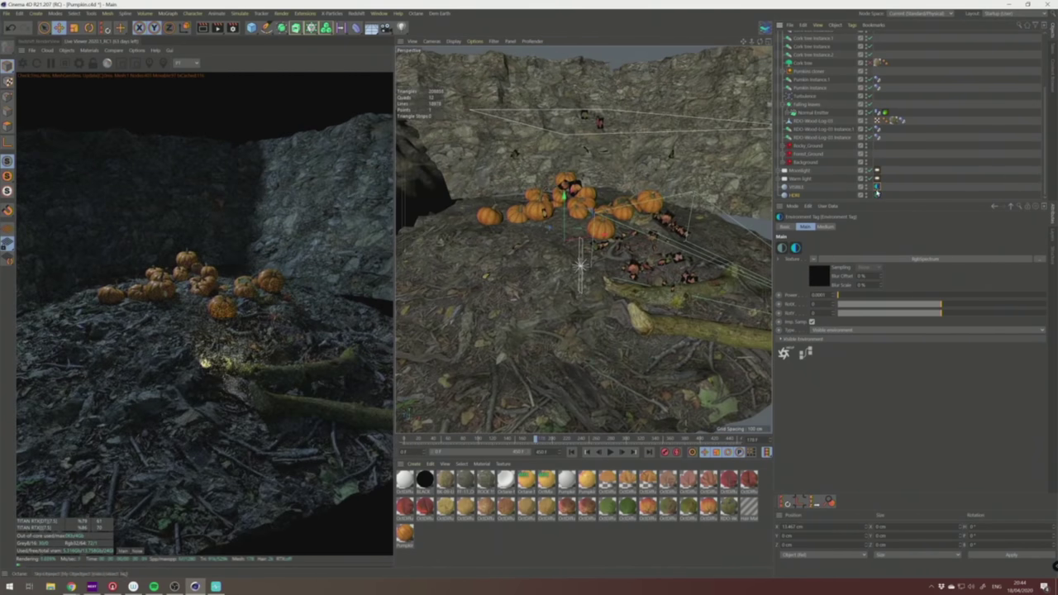
left_click(870, 179)
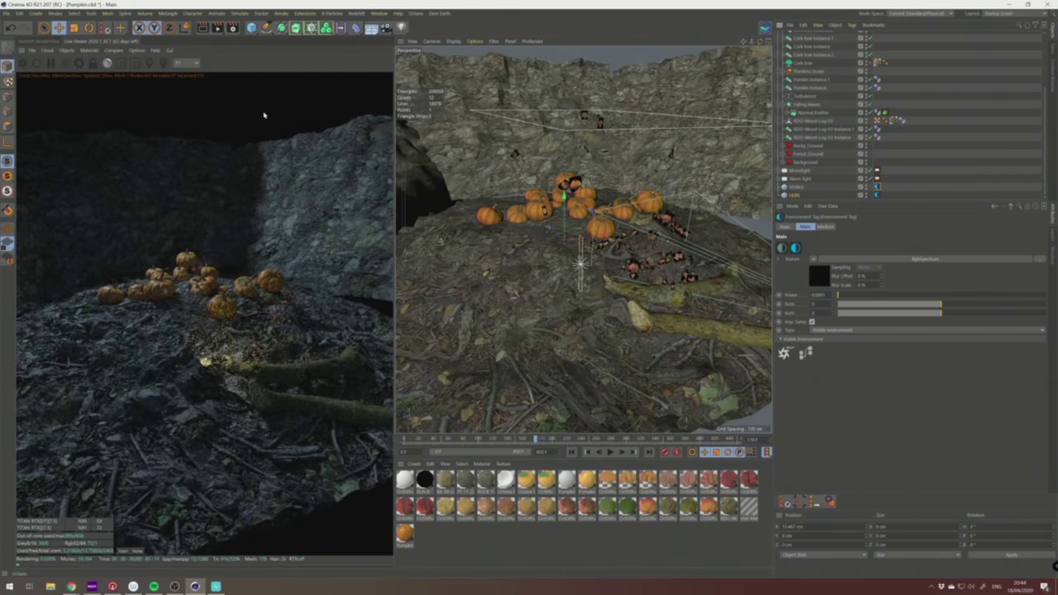
left_click_drag(257, 127, 262, 134)
left_click_drag(360, 152, 368, 236)
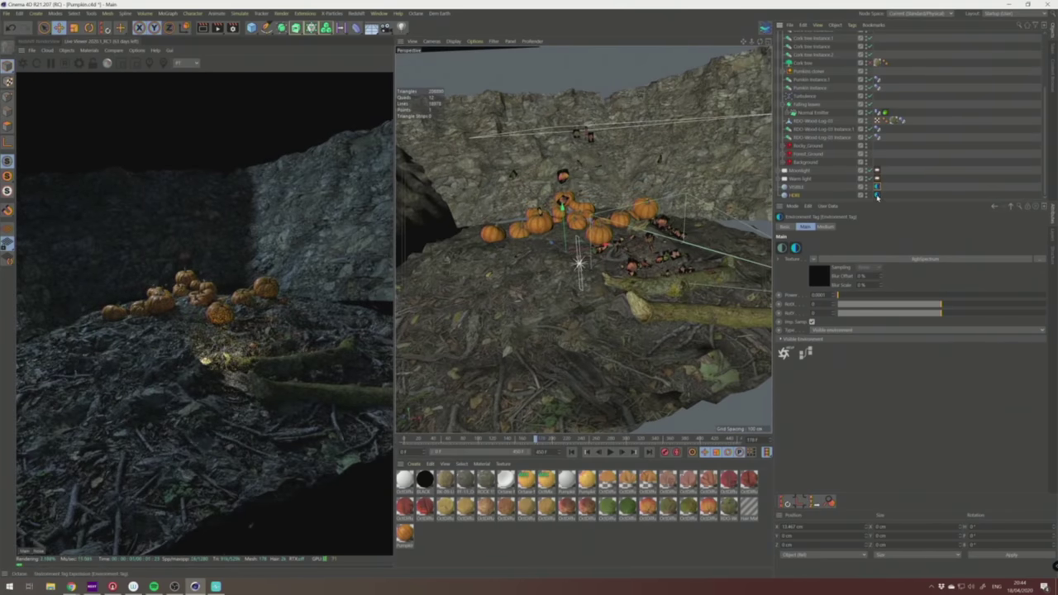
left_click(877, 196)
Look through the scene camera at about frame 45, and examine its Octane tag's Thinlens and Camera Imager settings.
scroll(836, 157, "up", 5)
left_click(870, 35)
left_click_drag(536, 438, 437, 439)
left_click(884, 35)
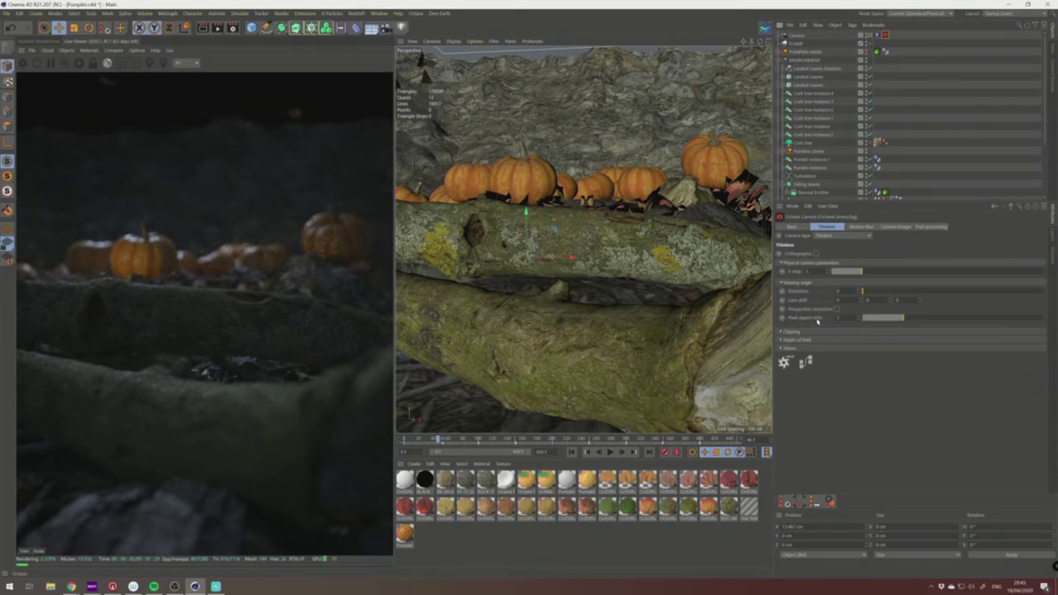
left_click(895, 226)
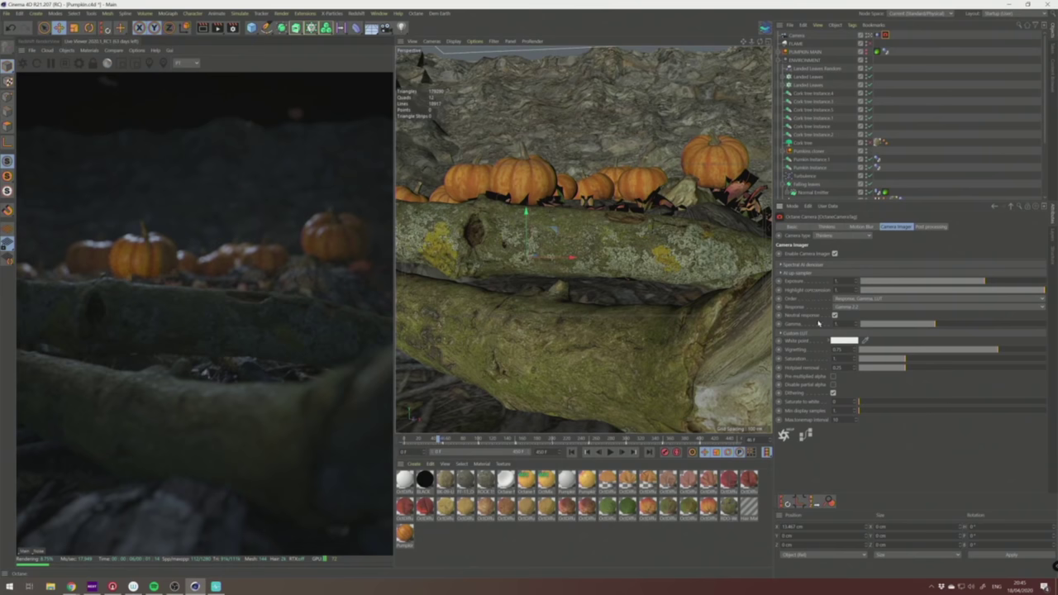
left_click(826, 226)
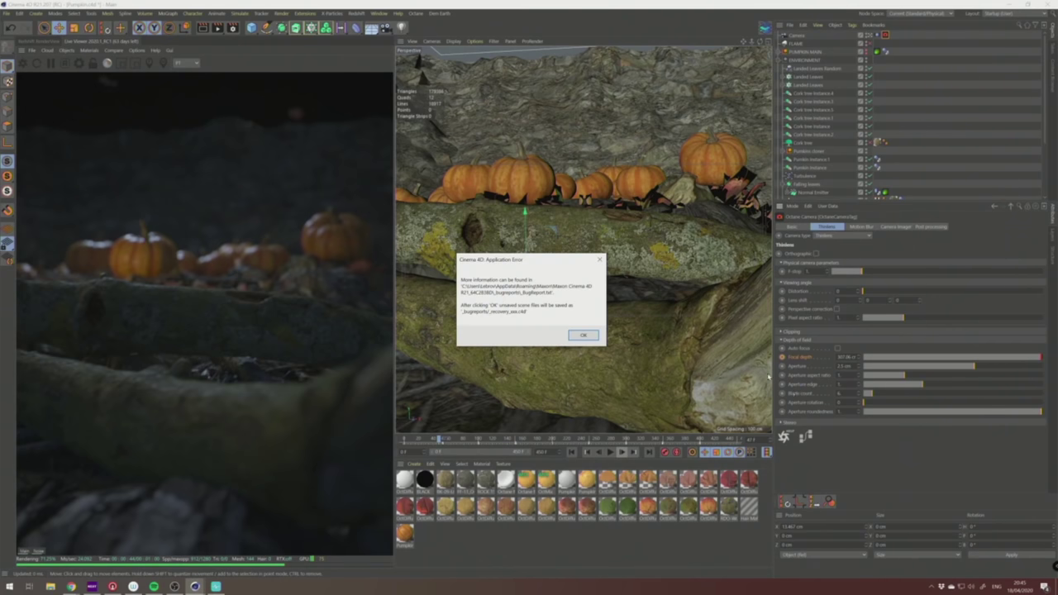
Dismiss the application error, and relaunch Cinema 4D.
left_click(583, 336)
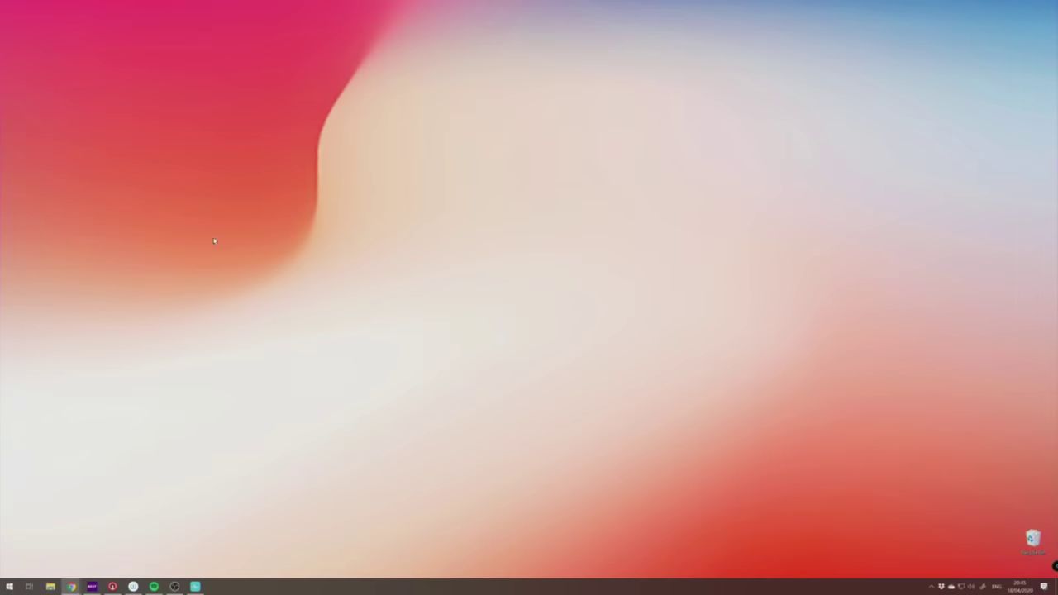
left_click(9, 586)
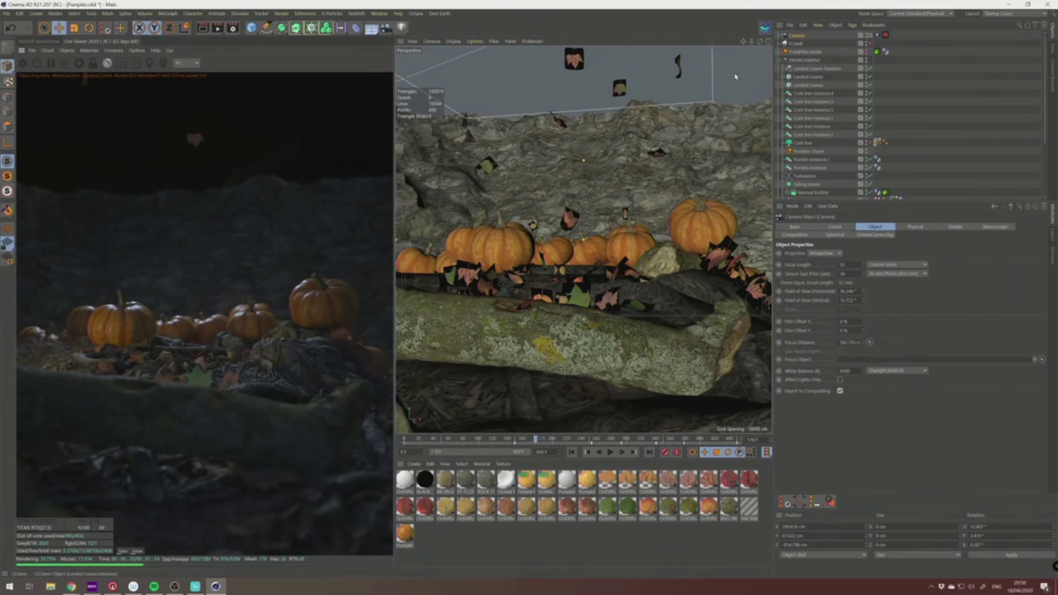
Select the mossy wood log lying in front of the pumpkins.
left_click(540, 337)
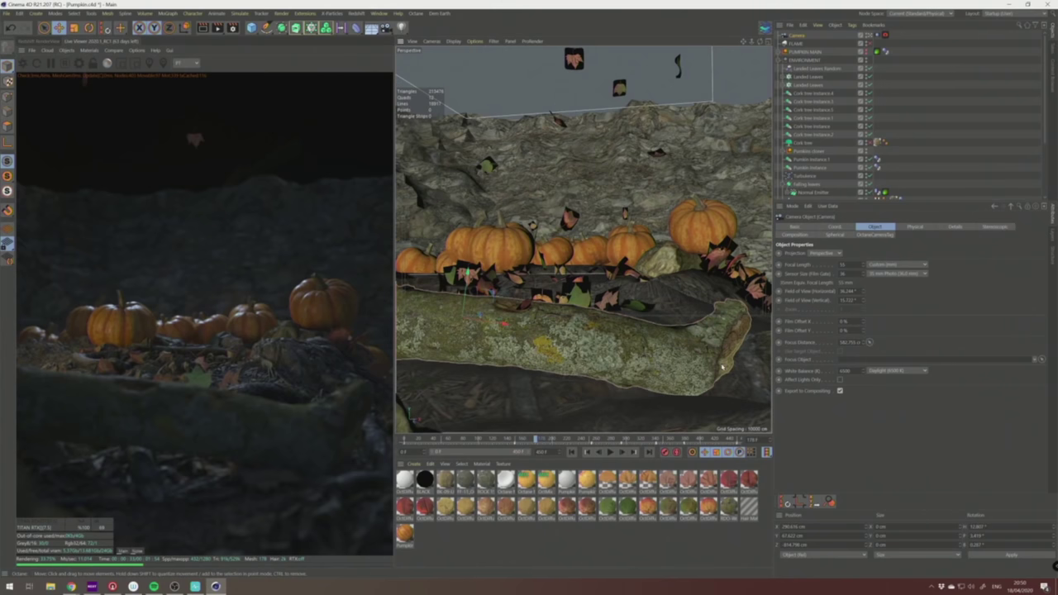
left_click(434, 303)
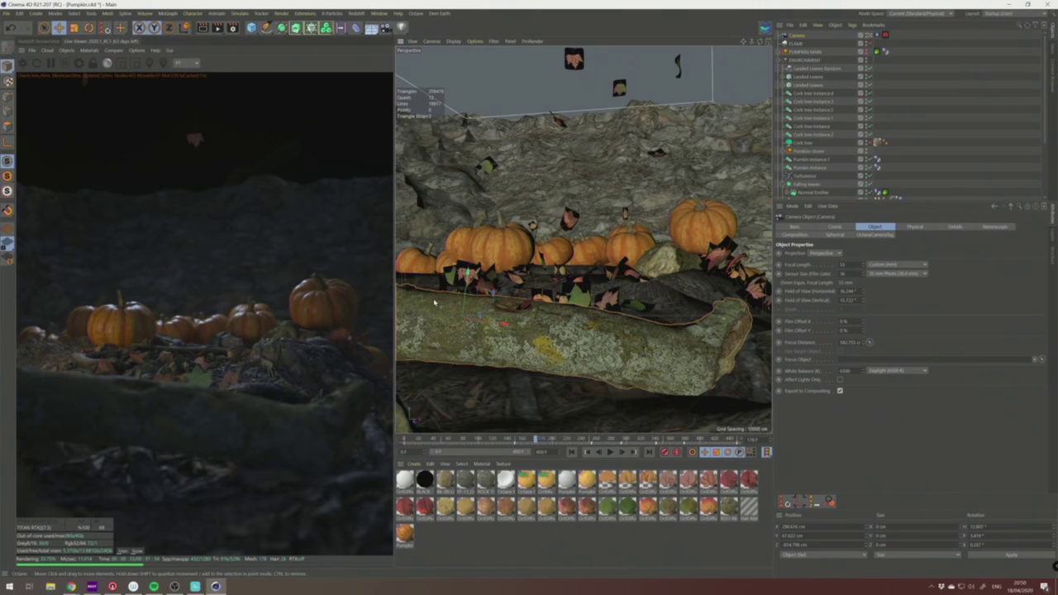
left_click(640, 373)
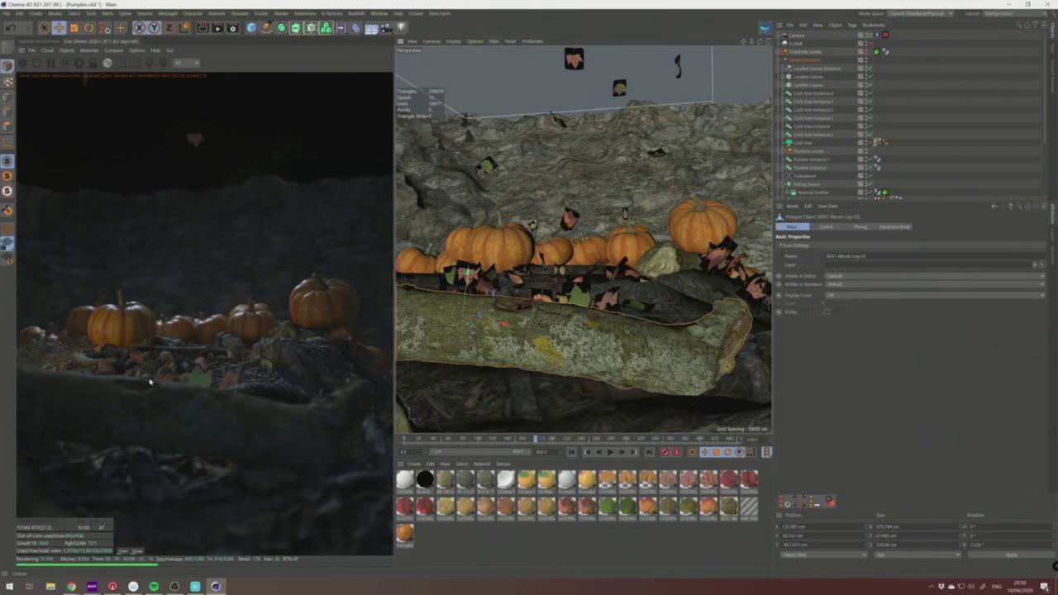
Switch to Chrome, and open the RD-Textures shop page at rd-textures.com/shop.
mouse_move(71, 586)
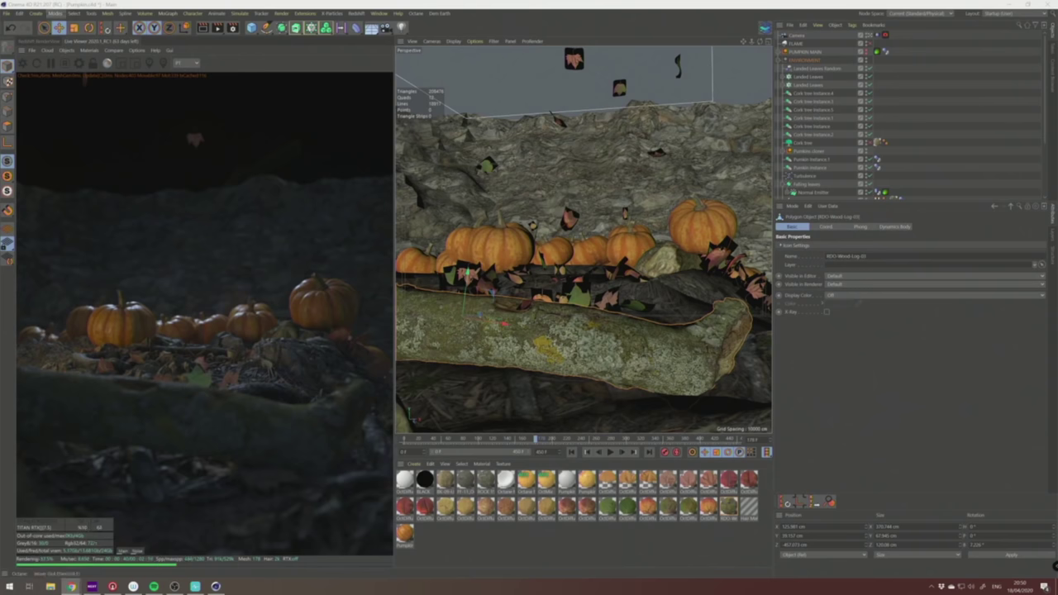
left_click_drag(54, 0, 444, 69)
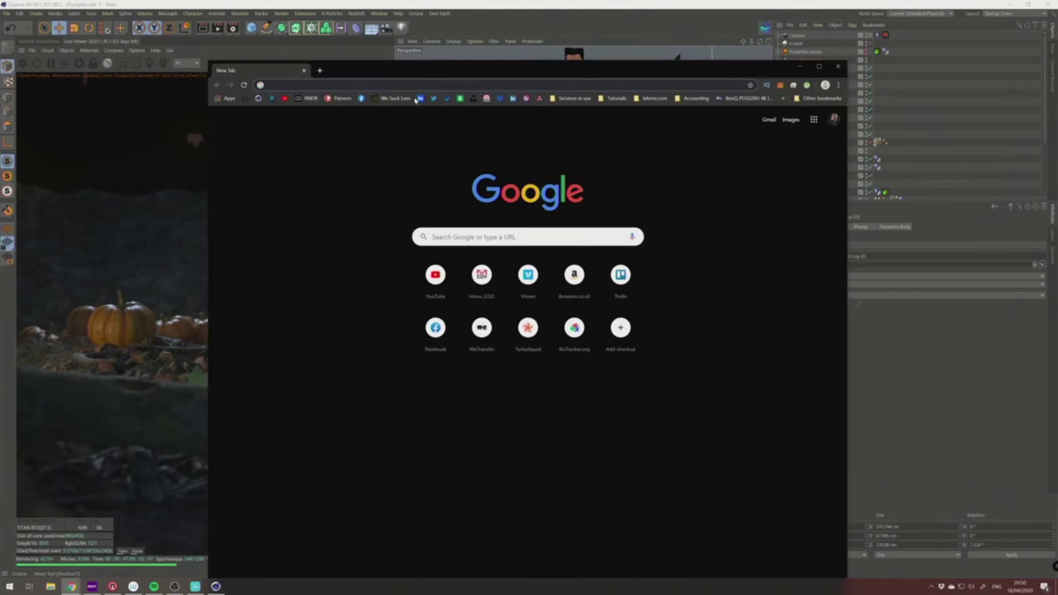
type("rd-textur")
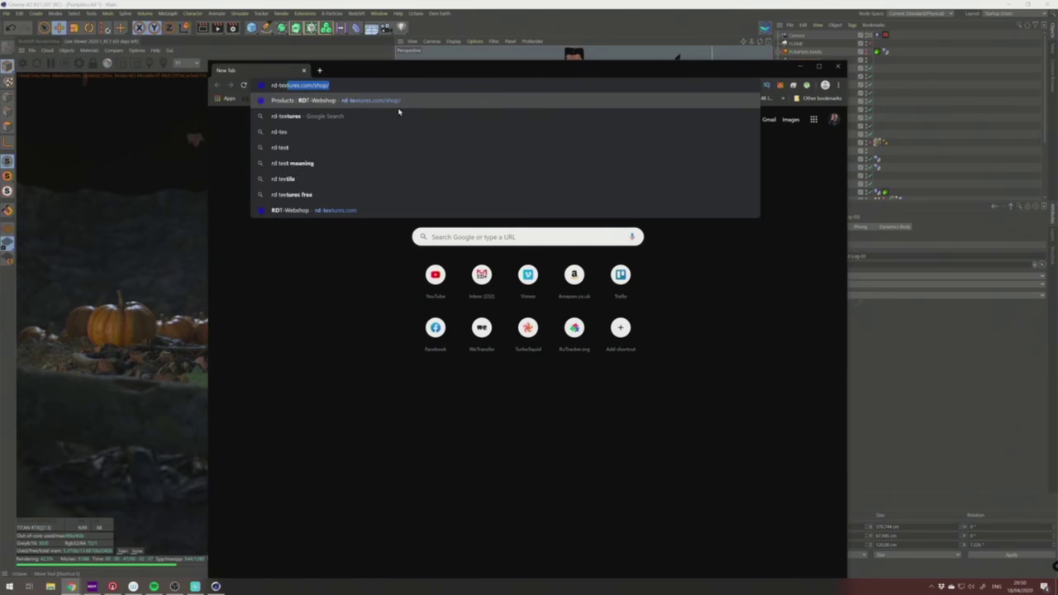
type("e")
key("Return")
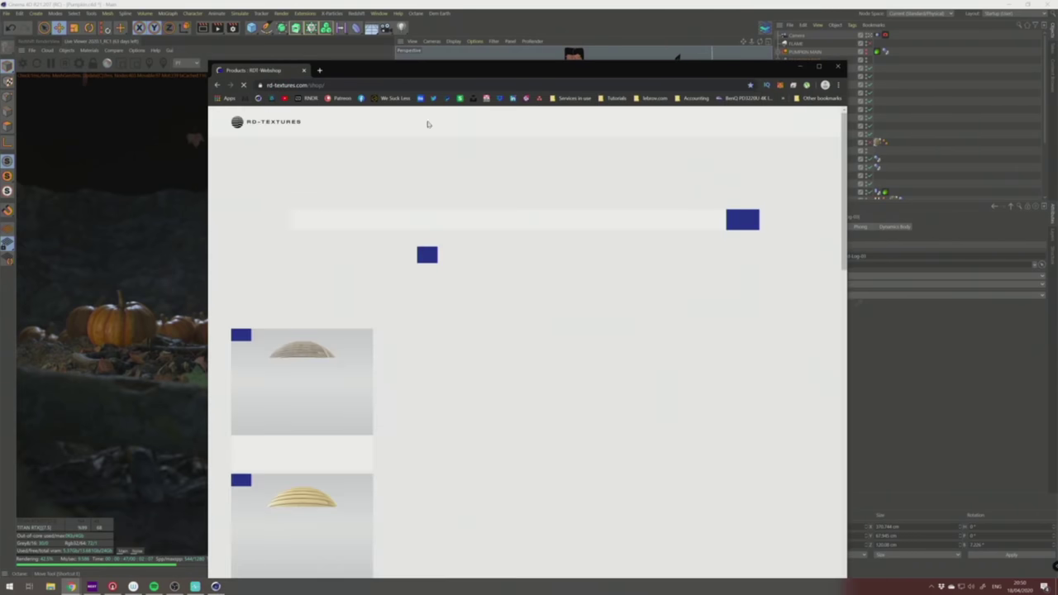
left_click_drag(468, 78, 469, 57)
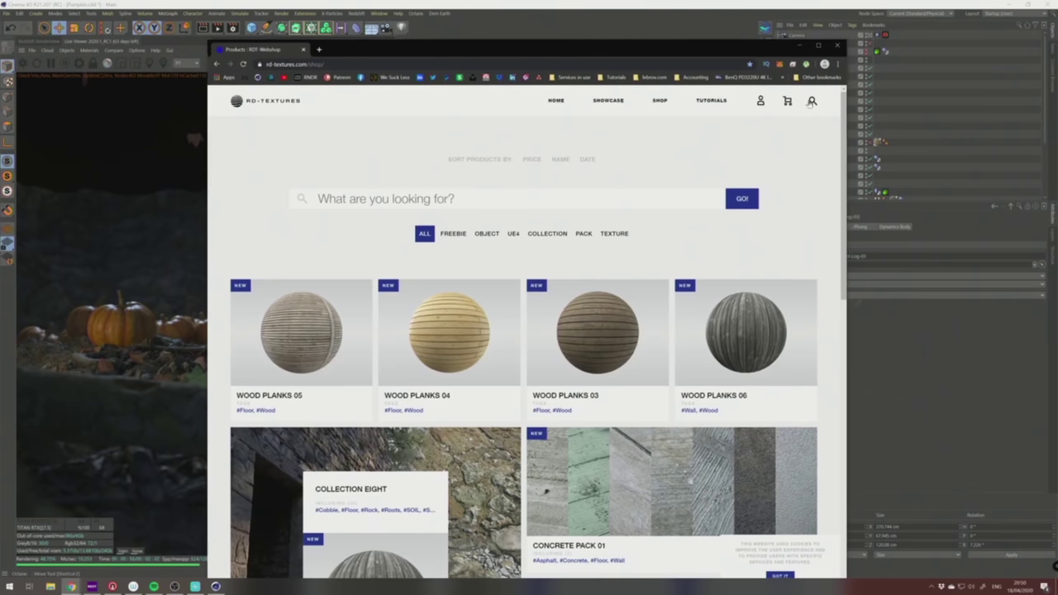
Search the shop for "logs", view the Wood Logs Pack 01 product, and close the browser.
type("logs")
key("Return")
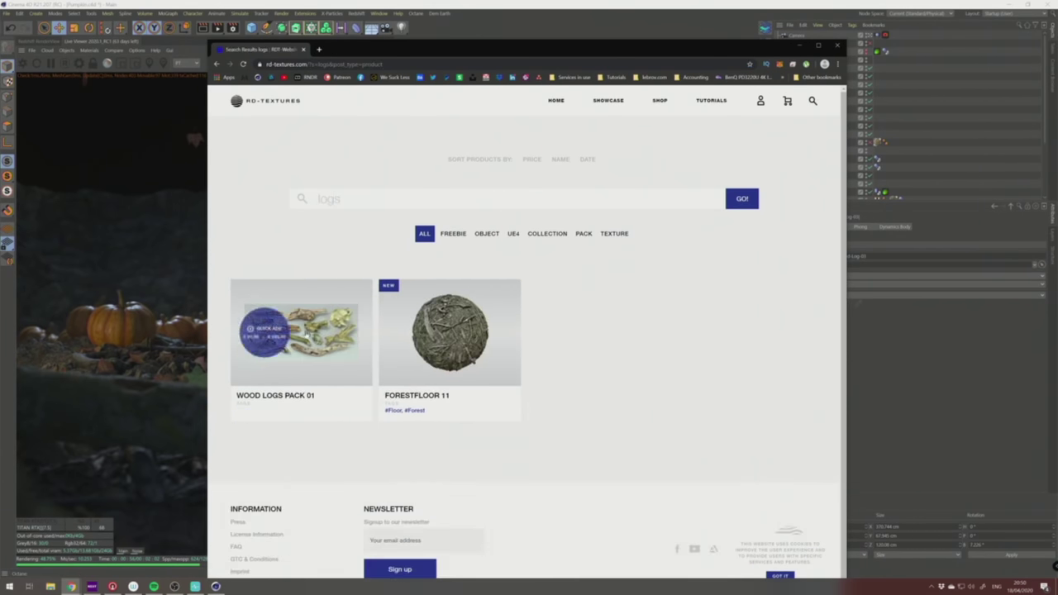
left_click(328, 351)
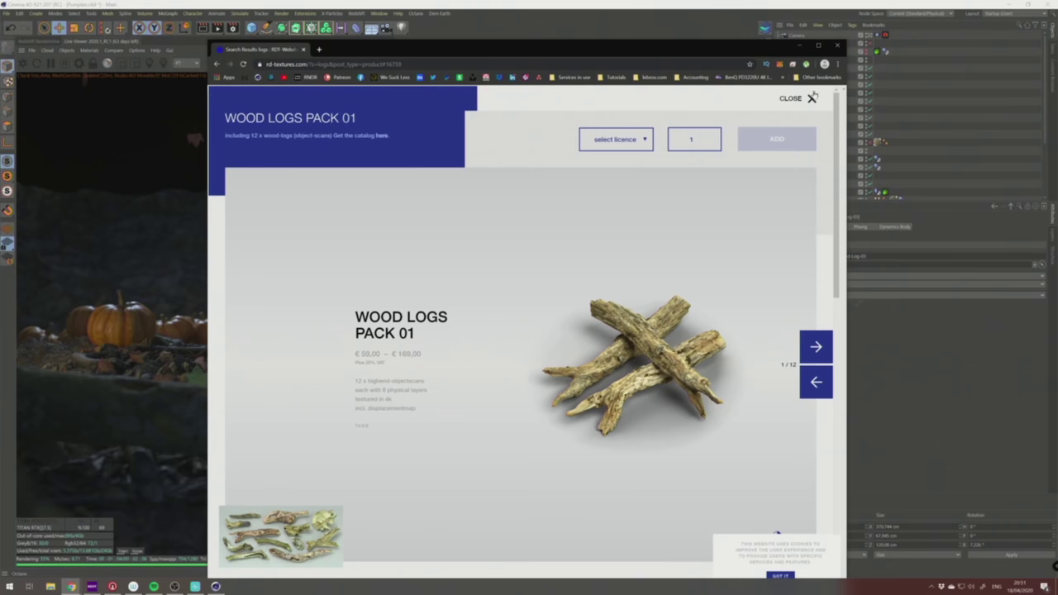
left_click(839, 46)
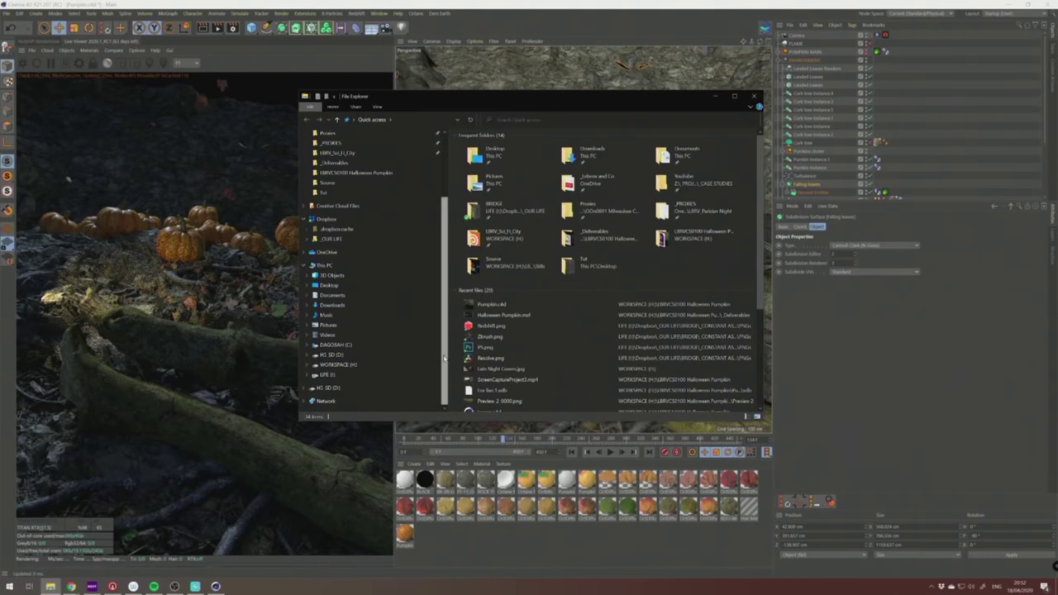
Open Leaves.c4d from the LBRVCS0100 Halloween Pumpkin folder on the WORKSPACE (H:) drive.
left_click(363, 365)
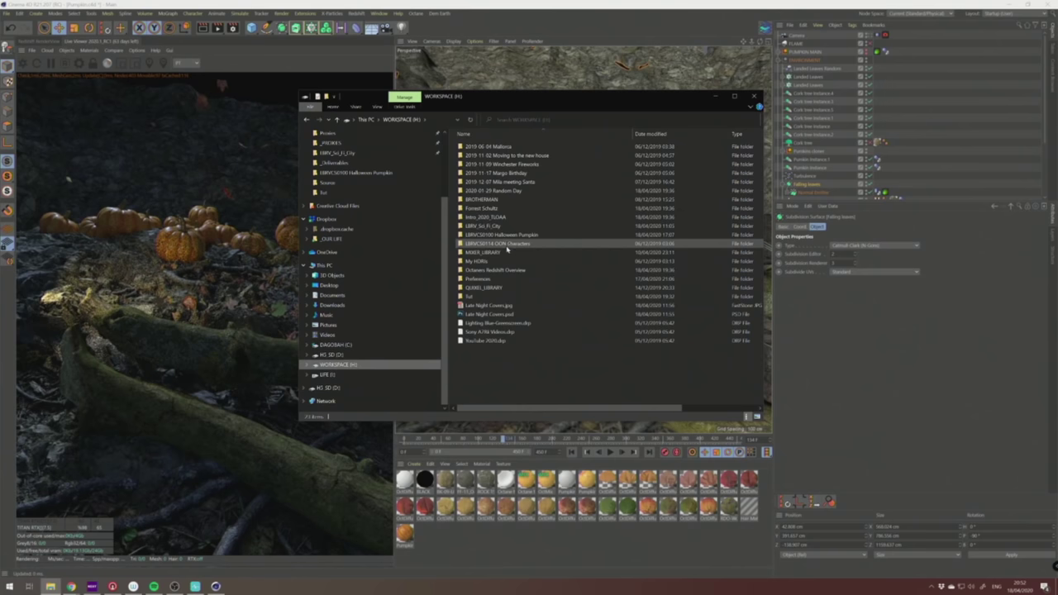
double_click(500, 234)
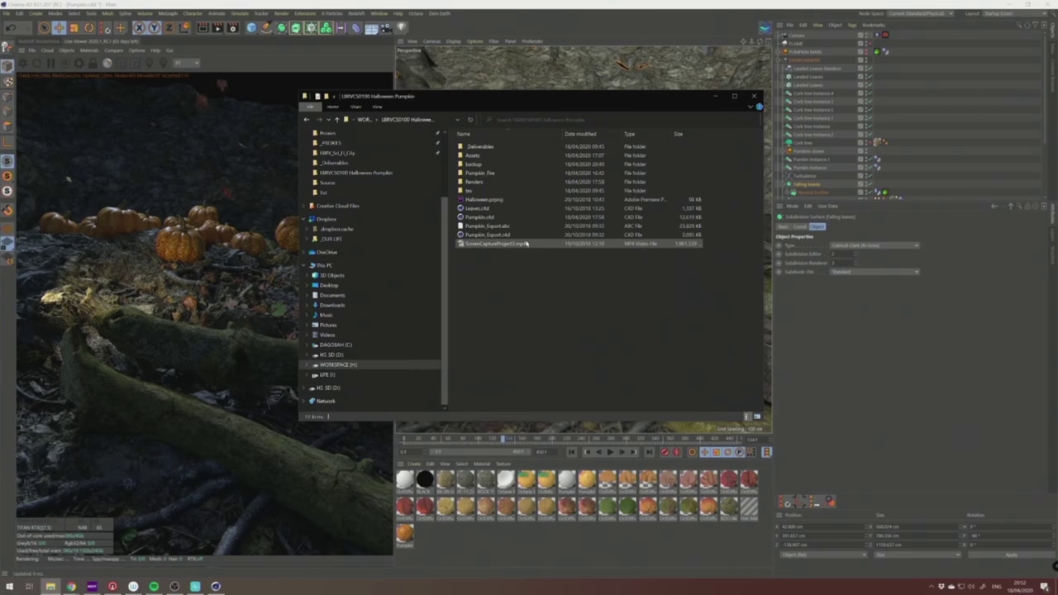
left_click(489, 209)
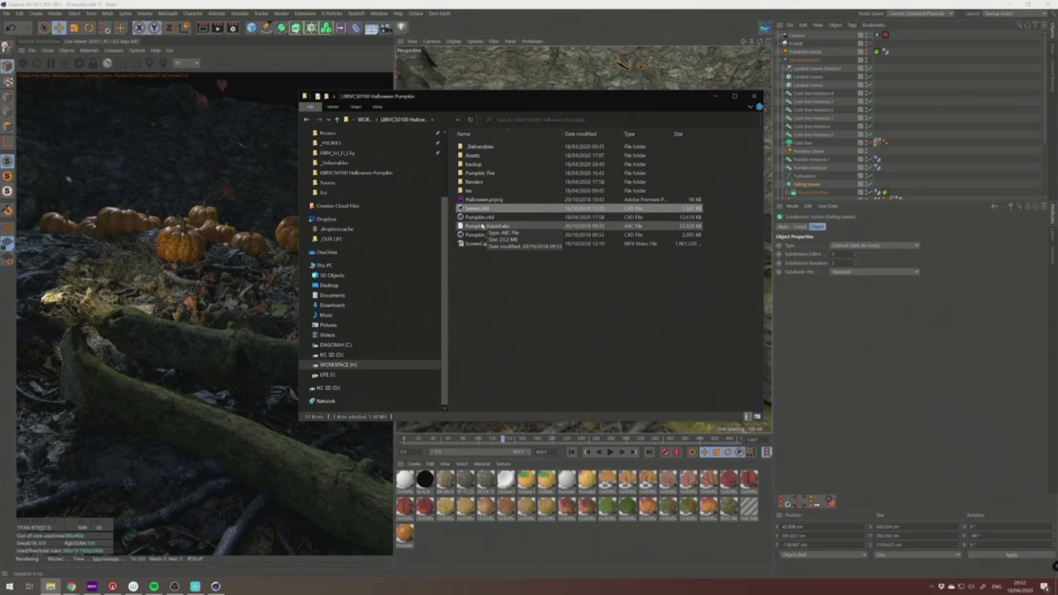
double_click(475, 208)
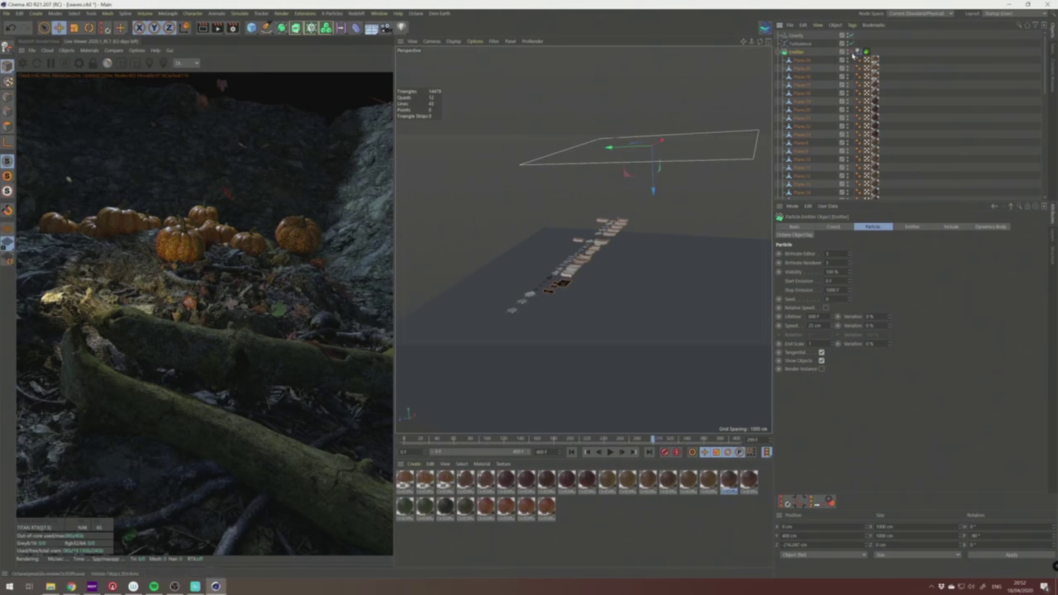
Enable the leaf emitter, and play its dynamics simulation from the first frame.
left_click(852, 53)
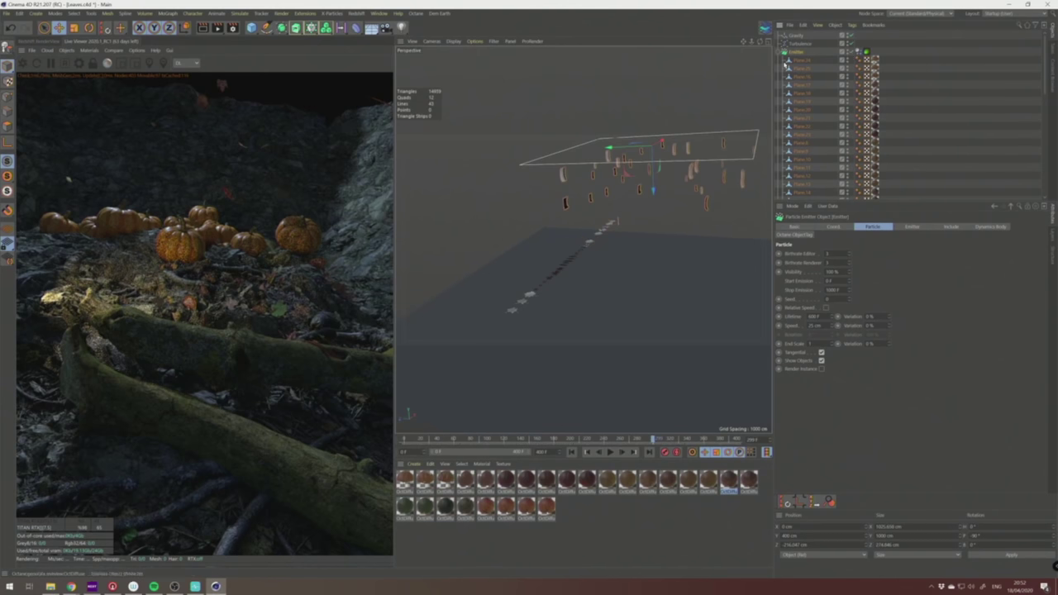
left_click(859, 55)
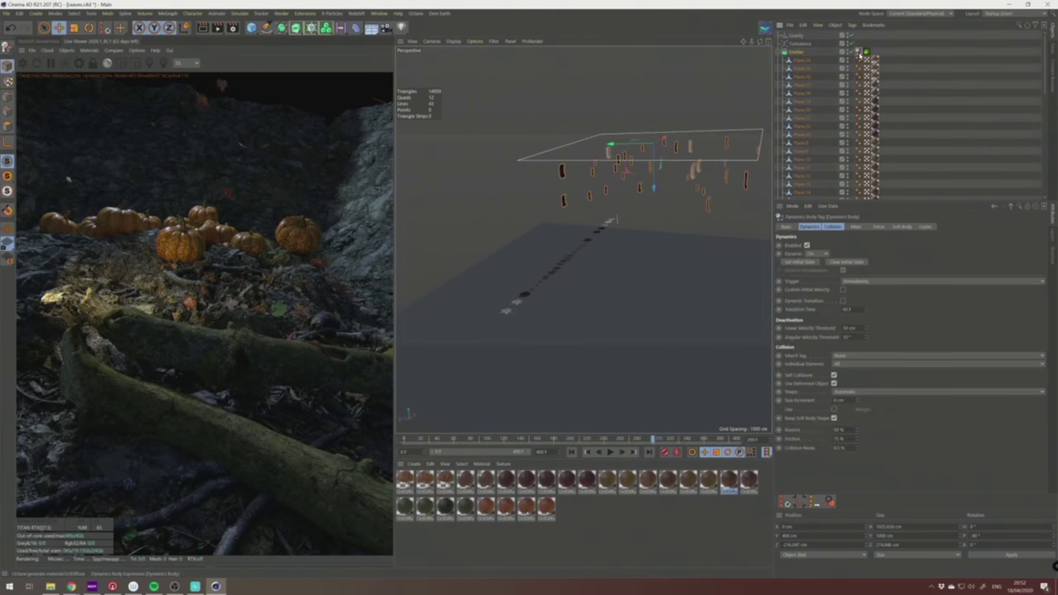
left_click(817, 227)
left_click(571, 451)
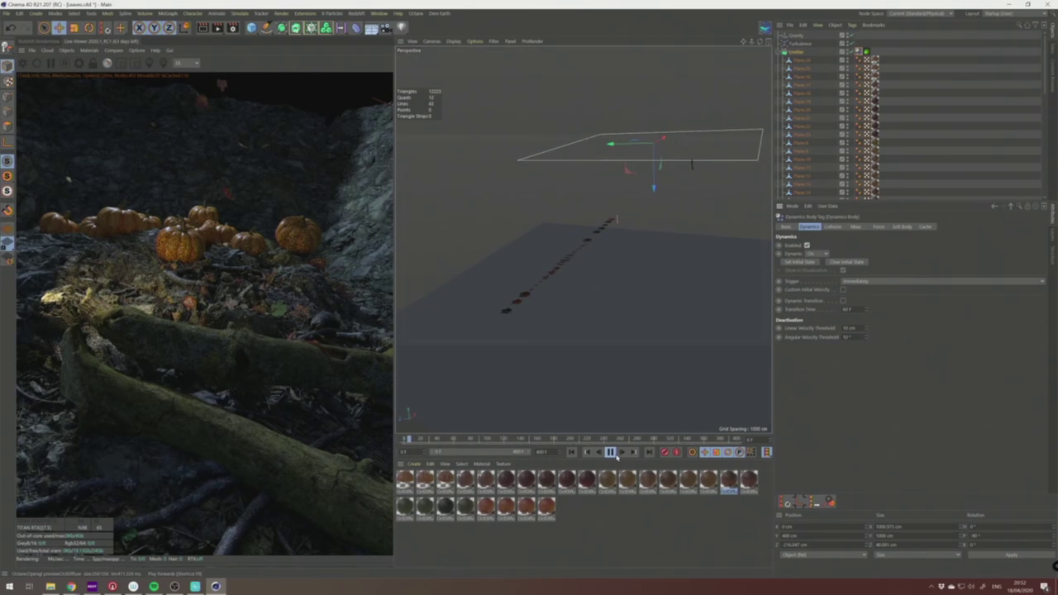
left_click_drag(729, 247, 695, 246, "alt")
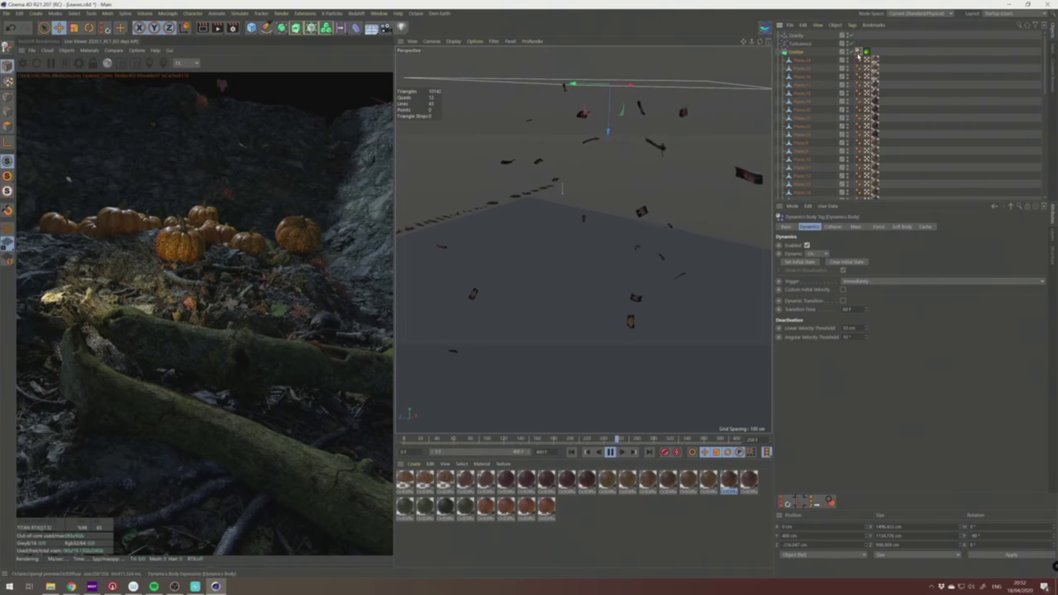
Examine the Soft Body and Force settings of the emitter's Dynamics Body tag.
left_click(916, 54)
left_click(858, 52)
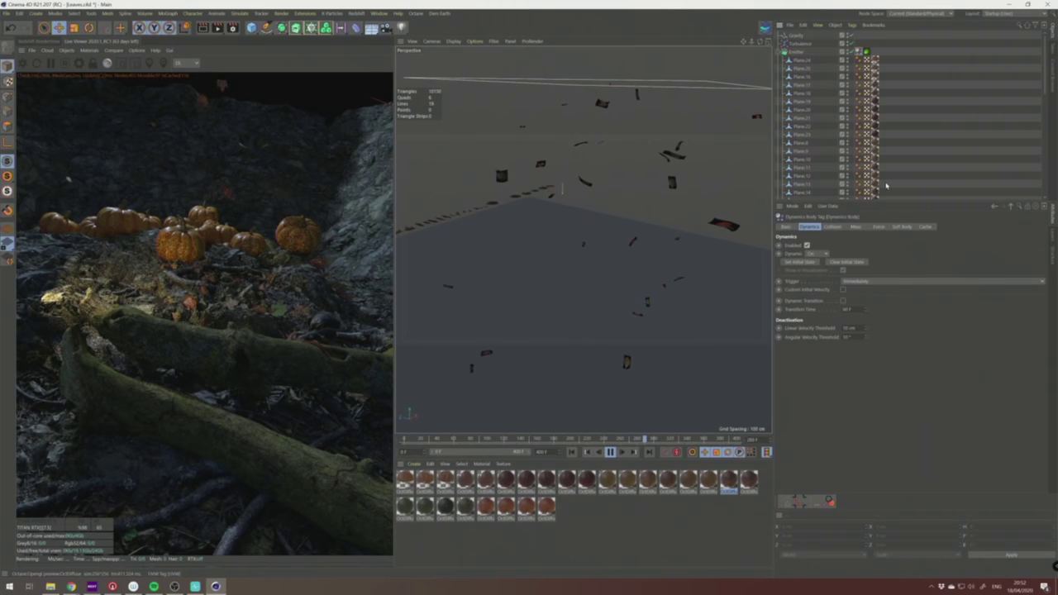
left_click(901, 226)
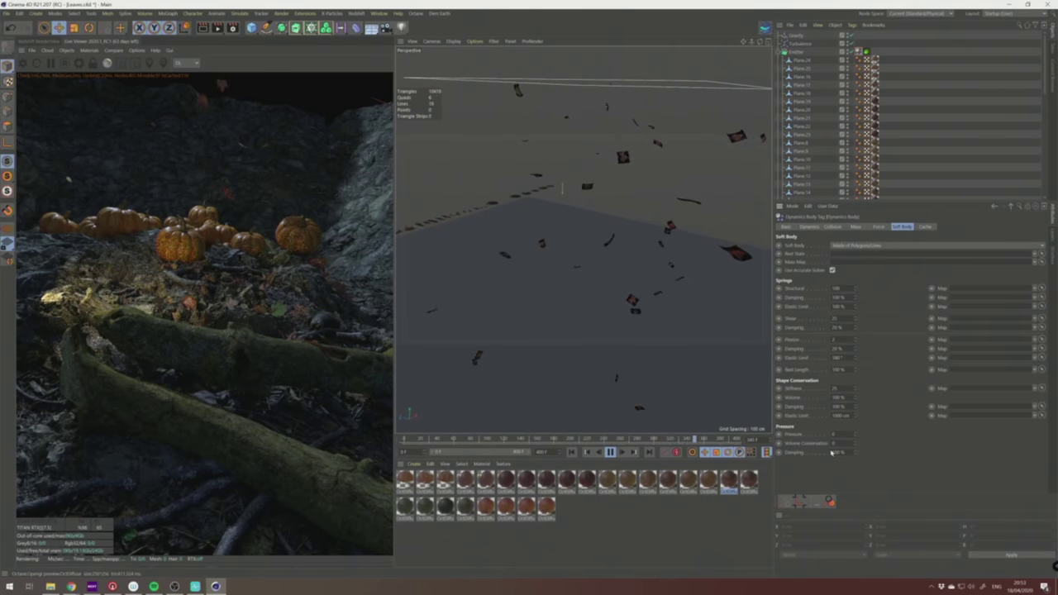
left_click(878, 226)
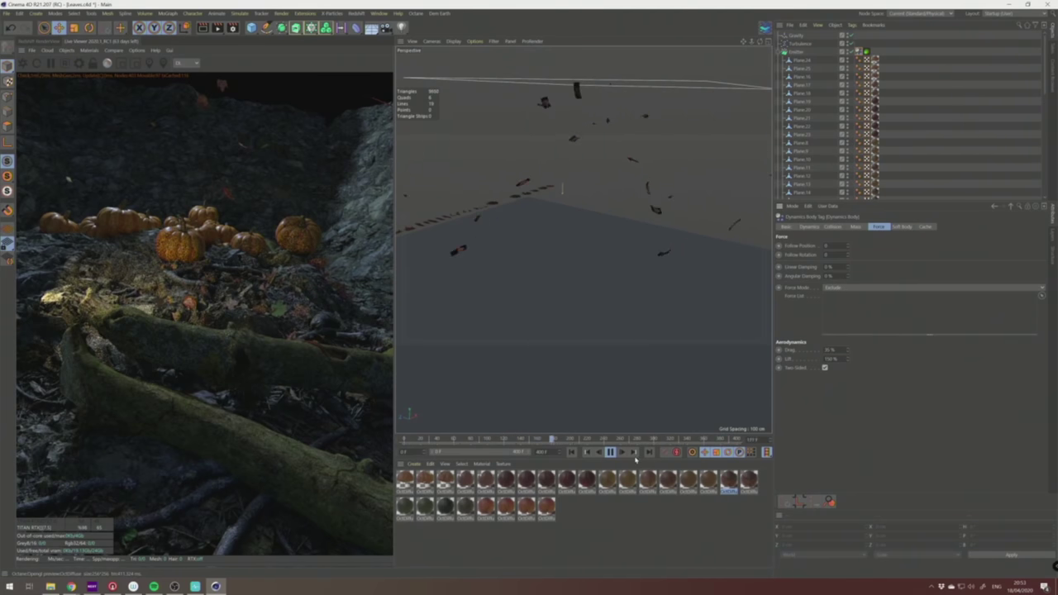
Pause the leaf simulation, and review the Dynamics Body tag's Dynamics and Collision settings.
left_click(610, 452)
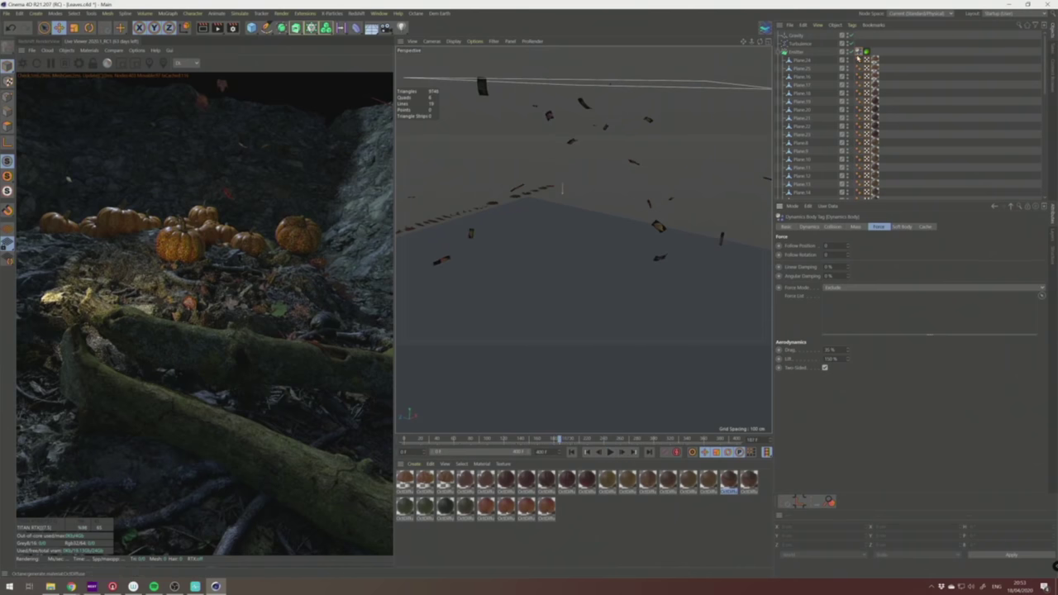
left_click(809, 228)
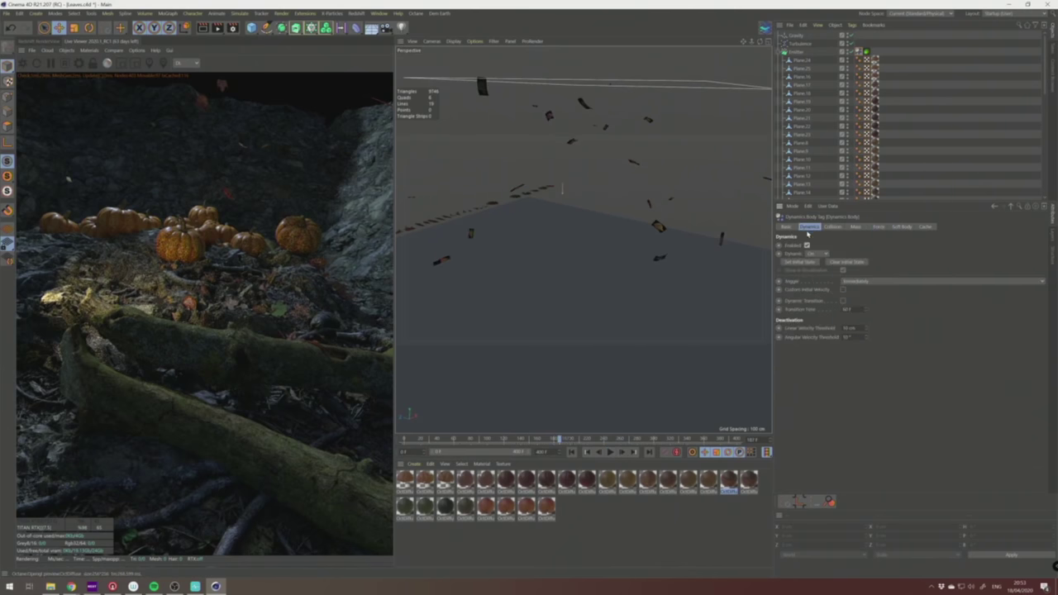
left_click(832, 227)
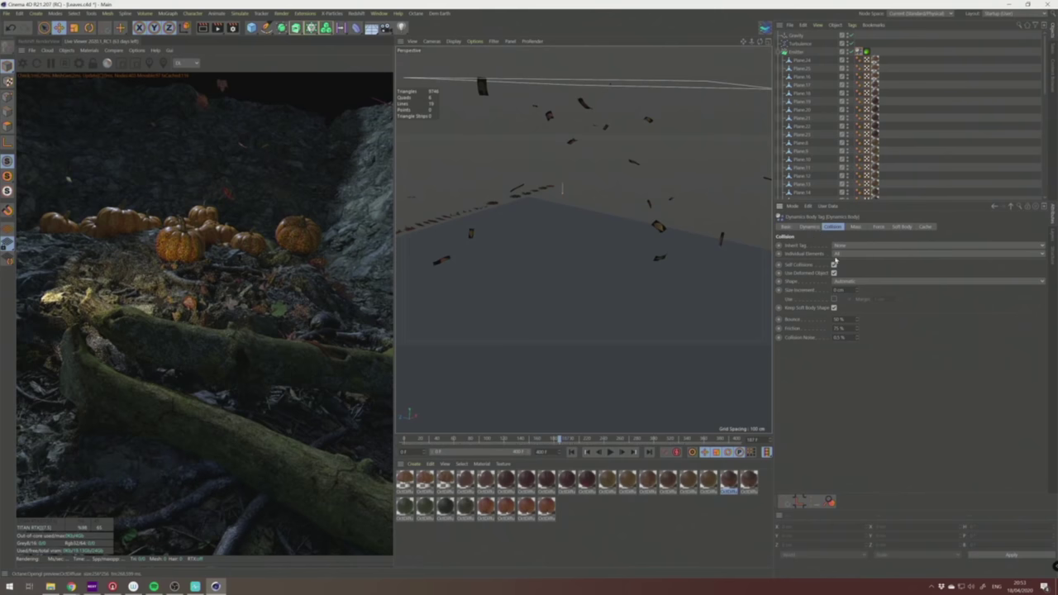
Review the leaf emitter's Dynamics settings, and switch back to the open Pumpkin.c4d scene.
left_click(810, 228)
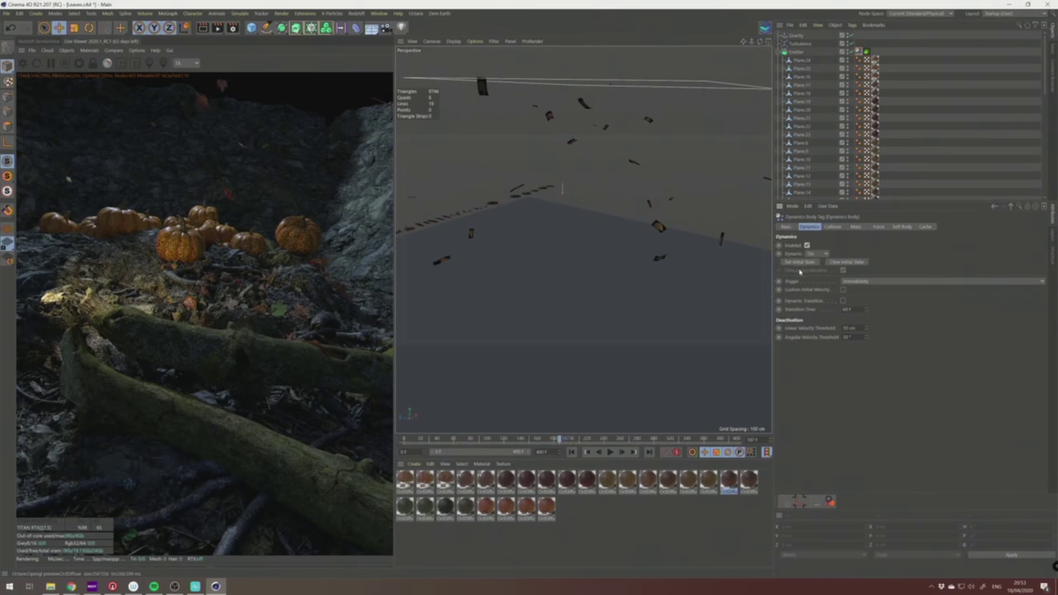
key("e")
left_click(376, 14)
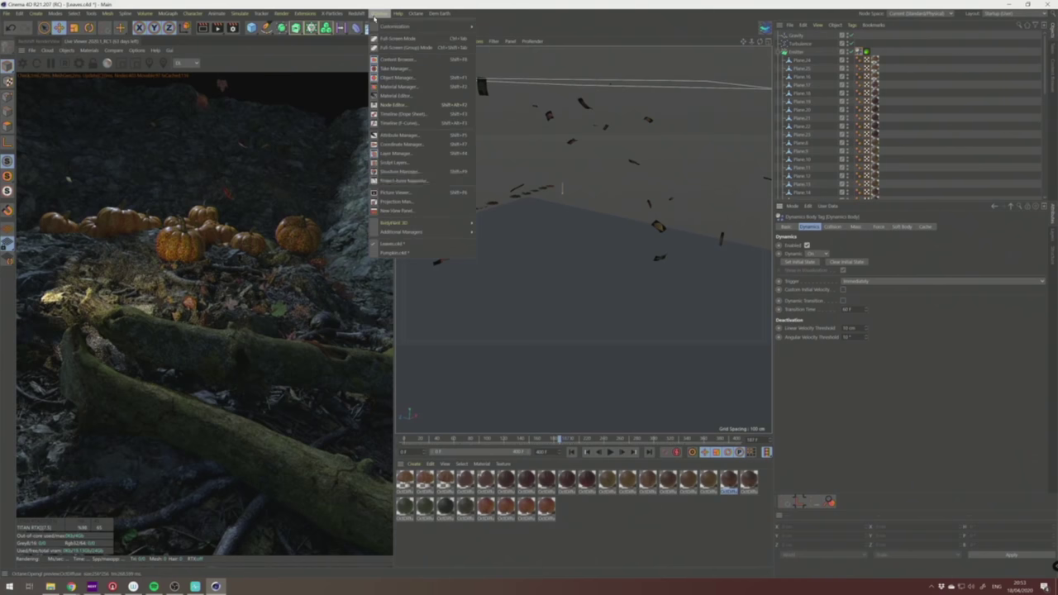
left_click(413, 248)
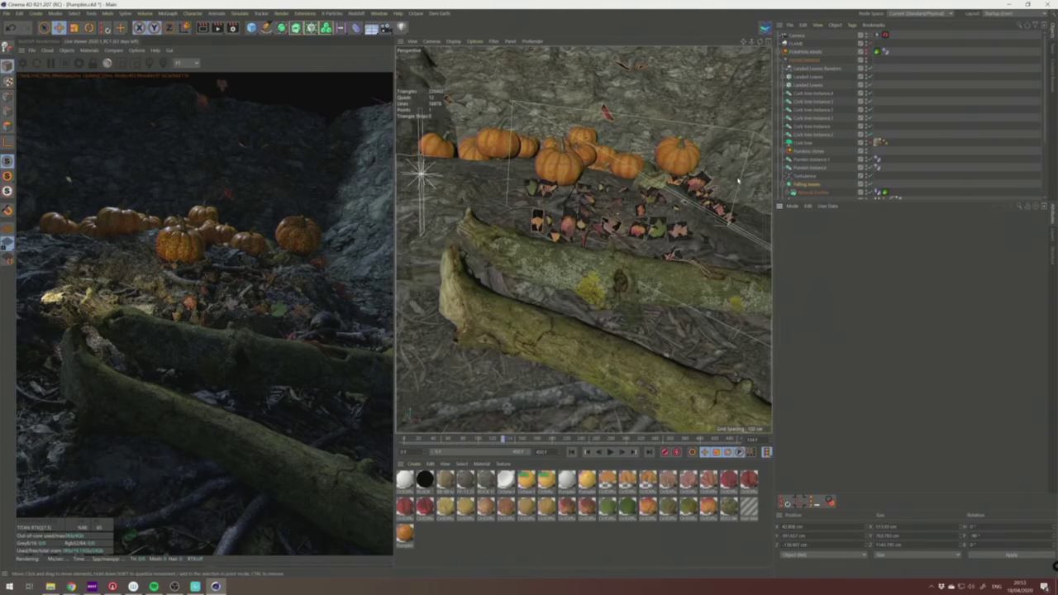
scroll(992, 135, "down", 3)
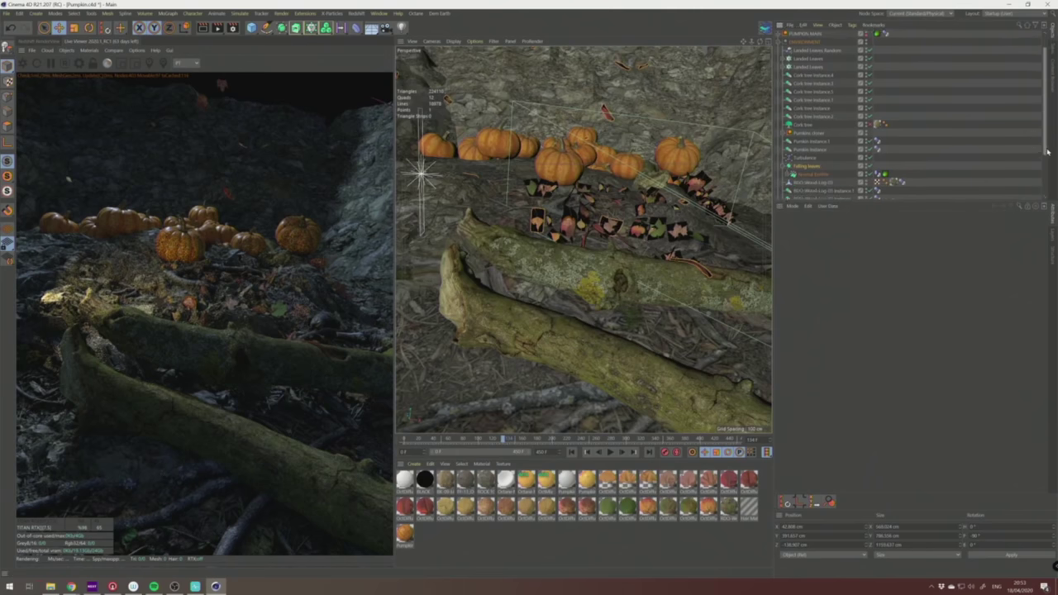
Examine the fallen wood log and the Secondary Ground mesh, checking beneath the terrain for leaves falling through it.
left_click(628, 275)
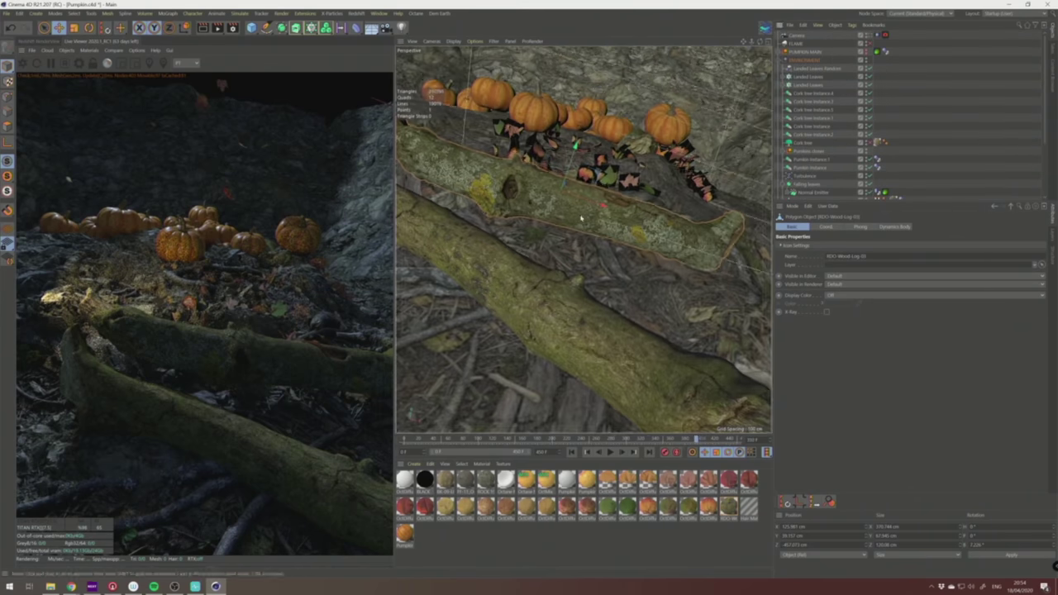
scroll(581, 220, "down", 8)
left_click_drag(623, 189, 510, 111, "alt")
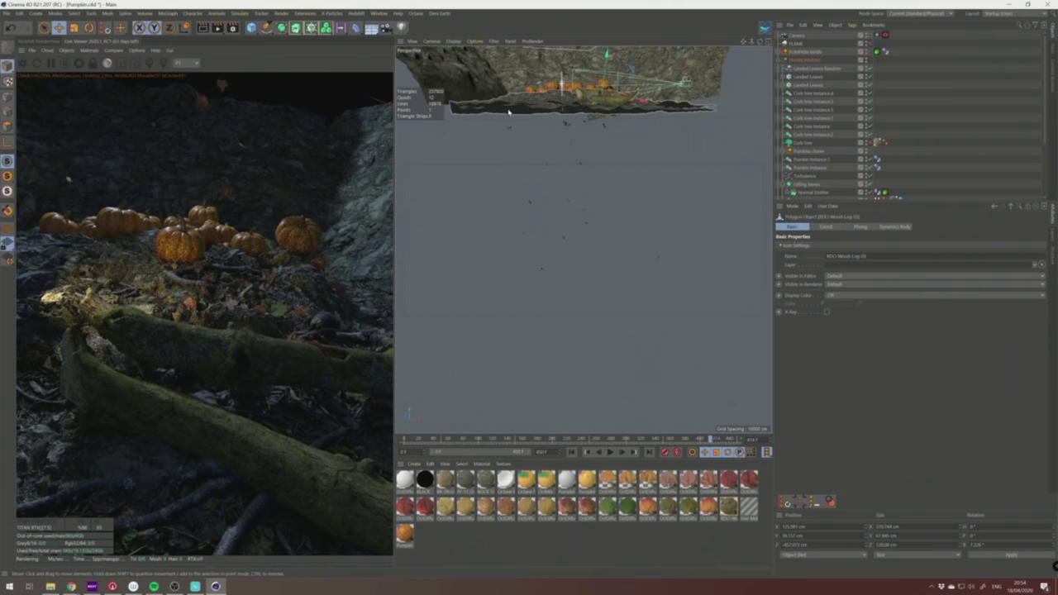
left_click_drag(590, 140, 523, 81, "alt")
left_click(527, 111)
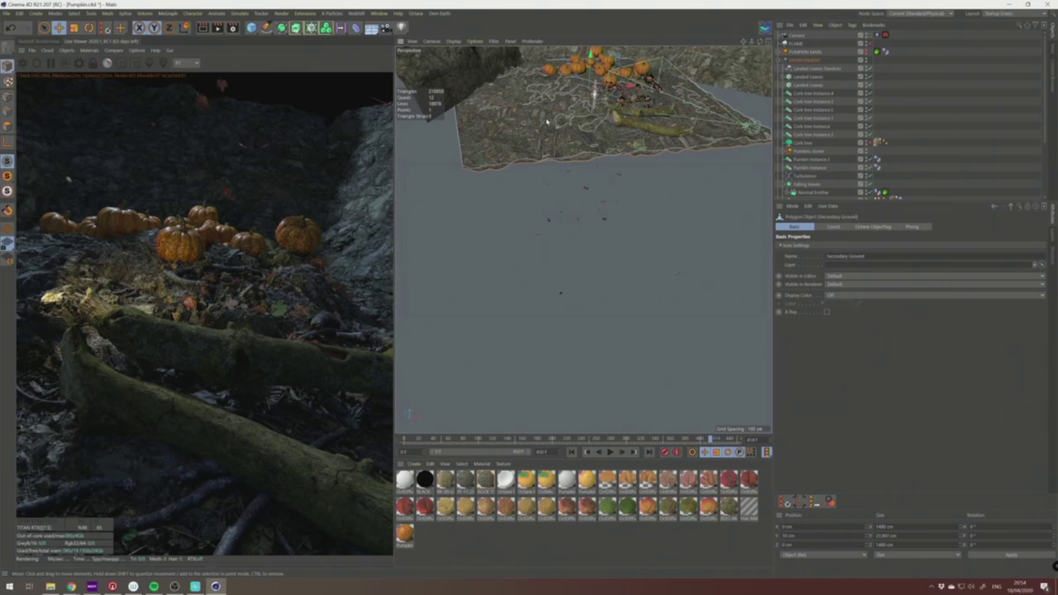
left_click_drag(569, 128, 620, 161, "alt")
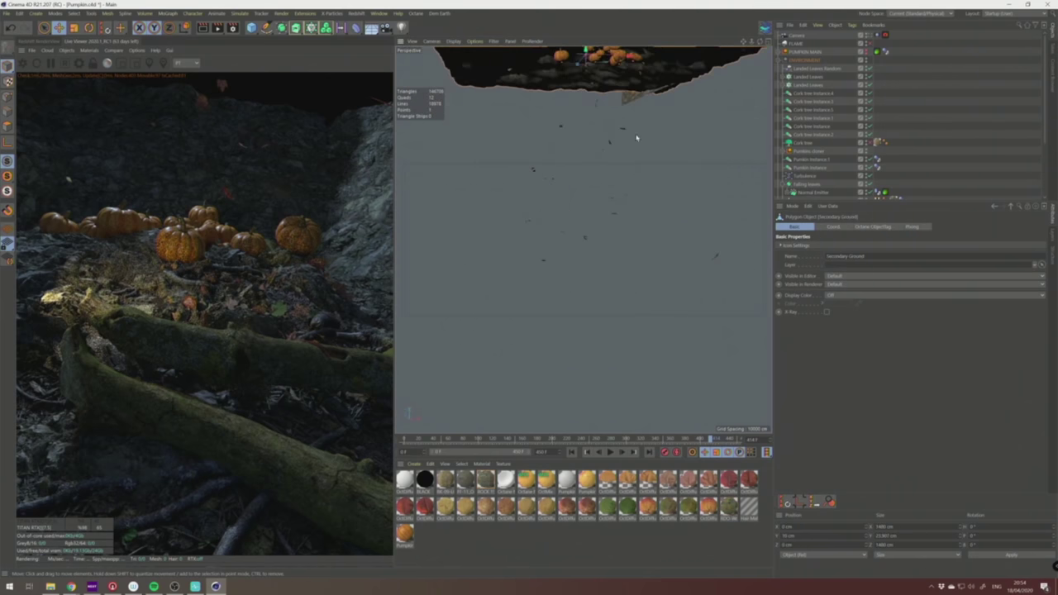
scroll(814, 189, "down", 4)
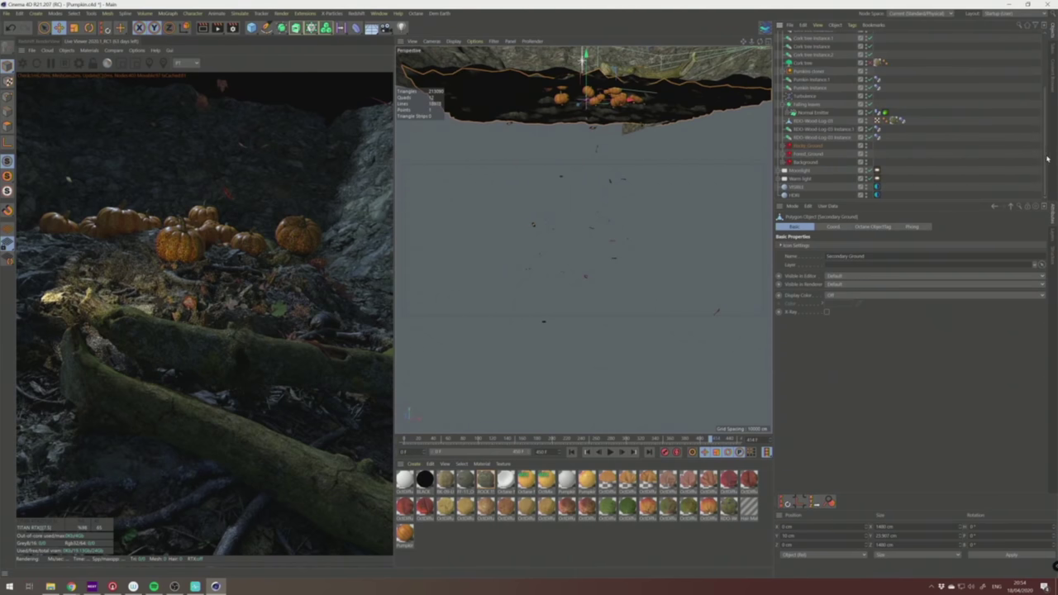
Return to the scene camera's view, select the Landed Leaves cloner behind the log, and restart the Octane live render.
left_click_drag(1045, 158, 1042, 98)
left_click(870, 35)
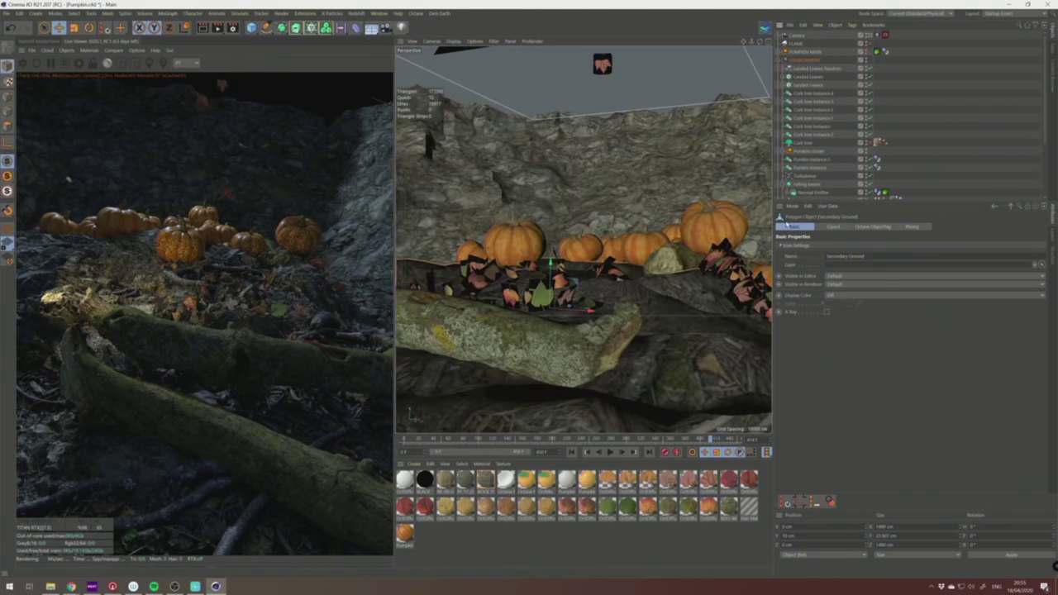
left_click(467, 278)
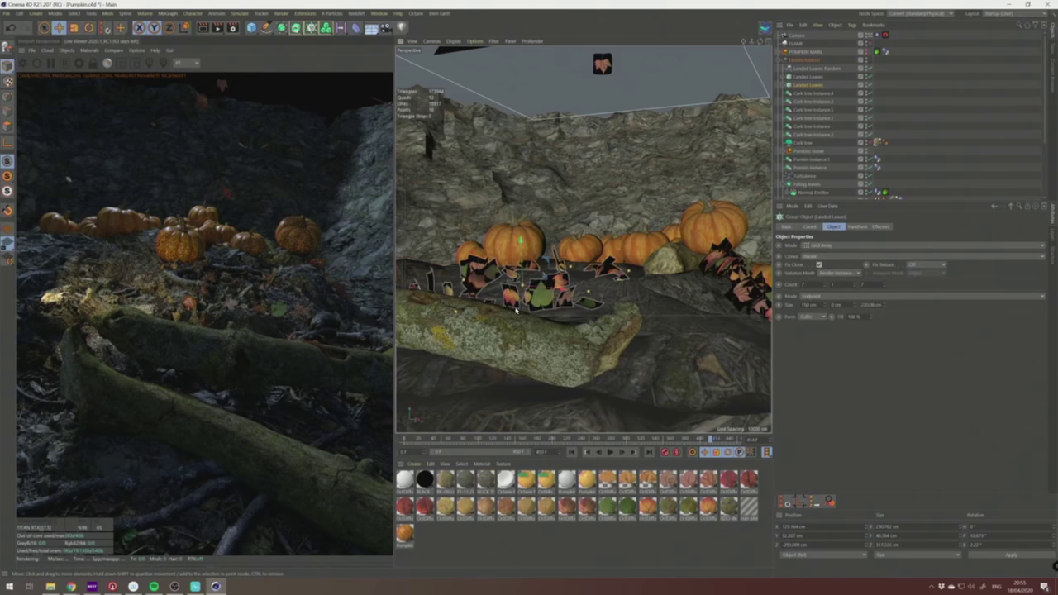
left_click(23, 64)
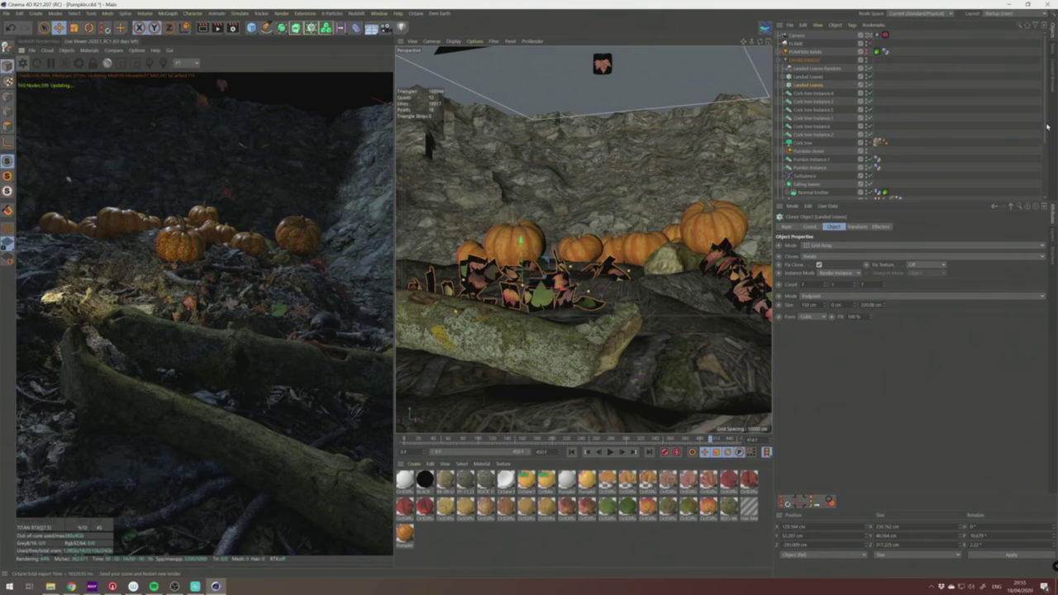
Enable the Cork tree generator in the environment group, and select it to show its tree parameters.
scroll(804, 123, "down", 4)
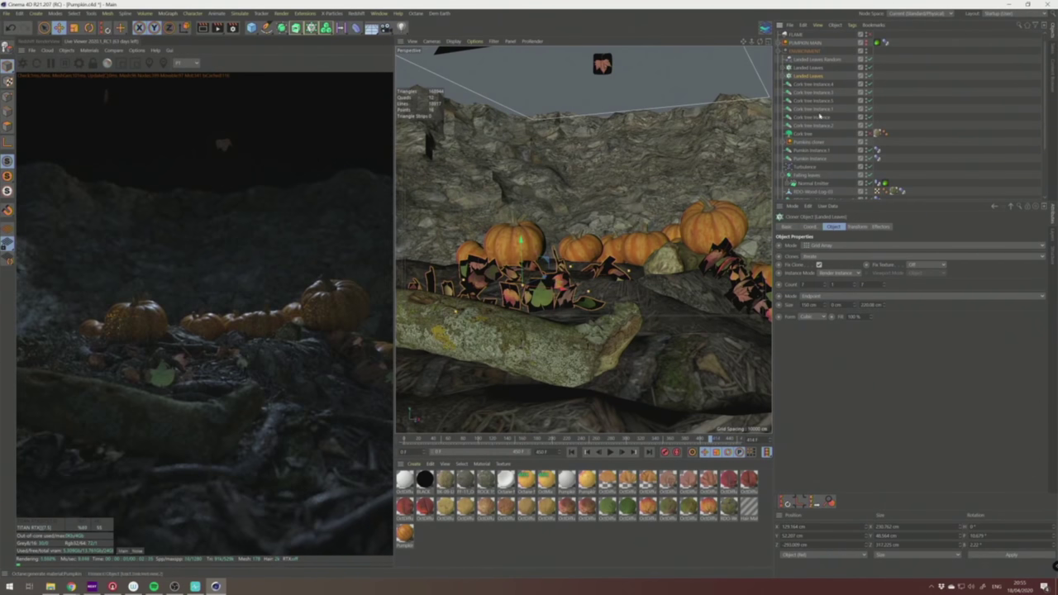
left_click(870, 96)
left_click(798, 96)
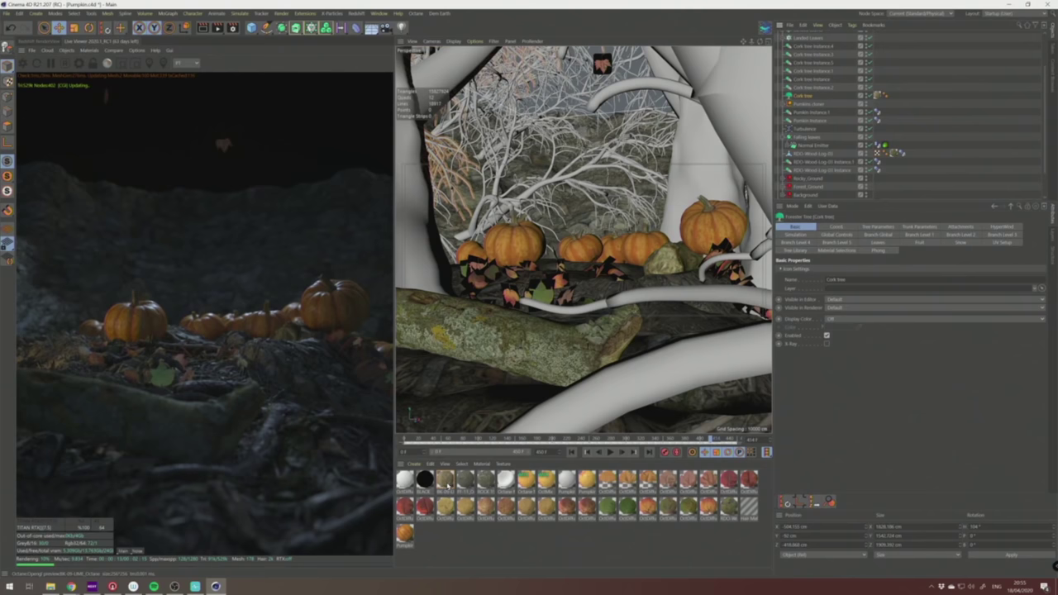
Open the tree's lime bark material in the Octane Node Editor, and examine its image texture connections.
double_click(449, 482)
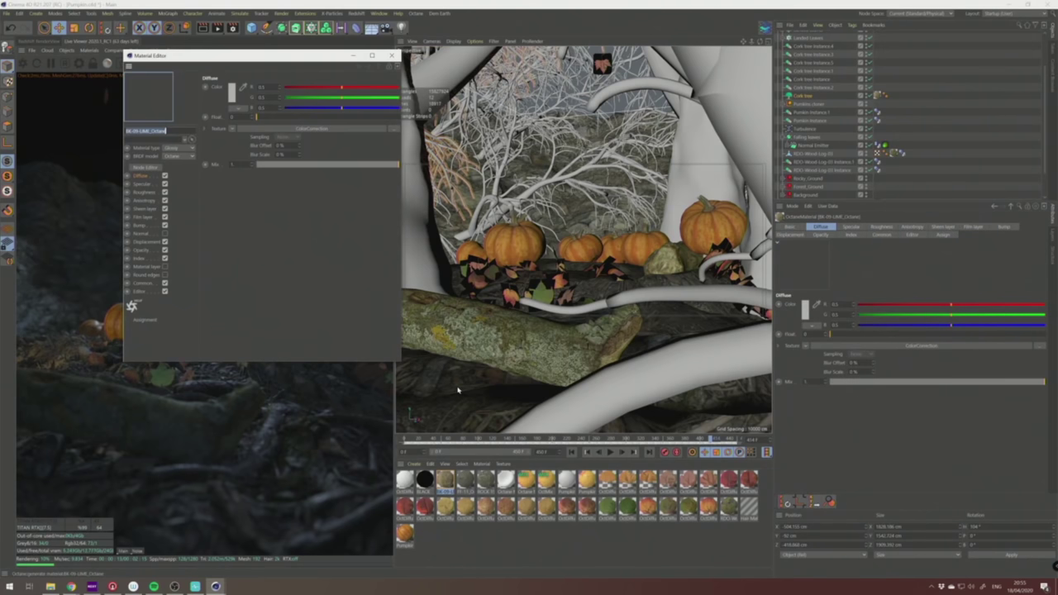
left_click(153, 169)
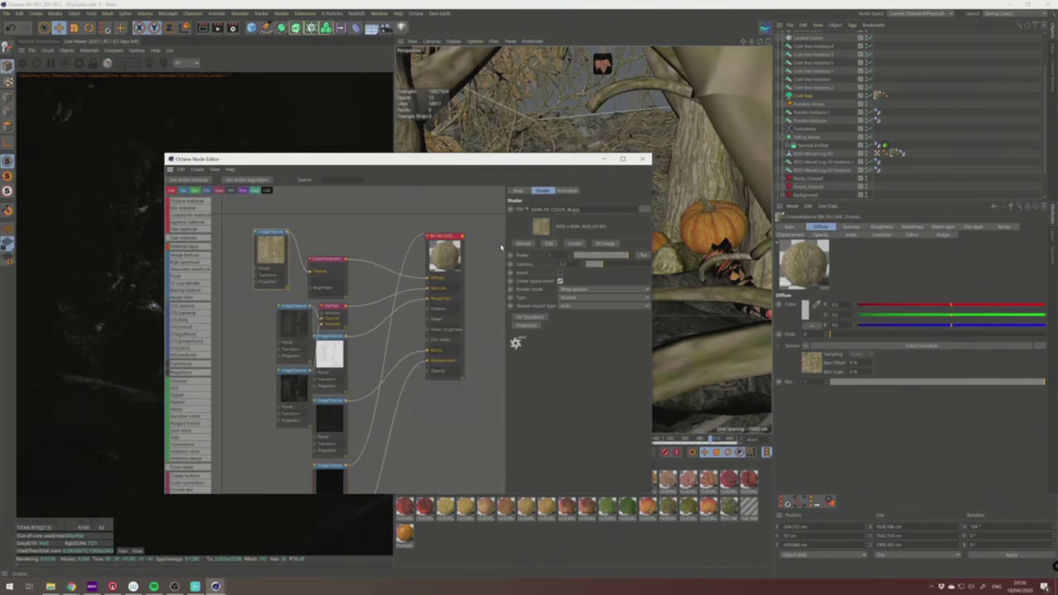
left_click_drag(470, 162, 716, 227)
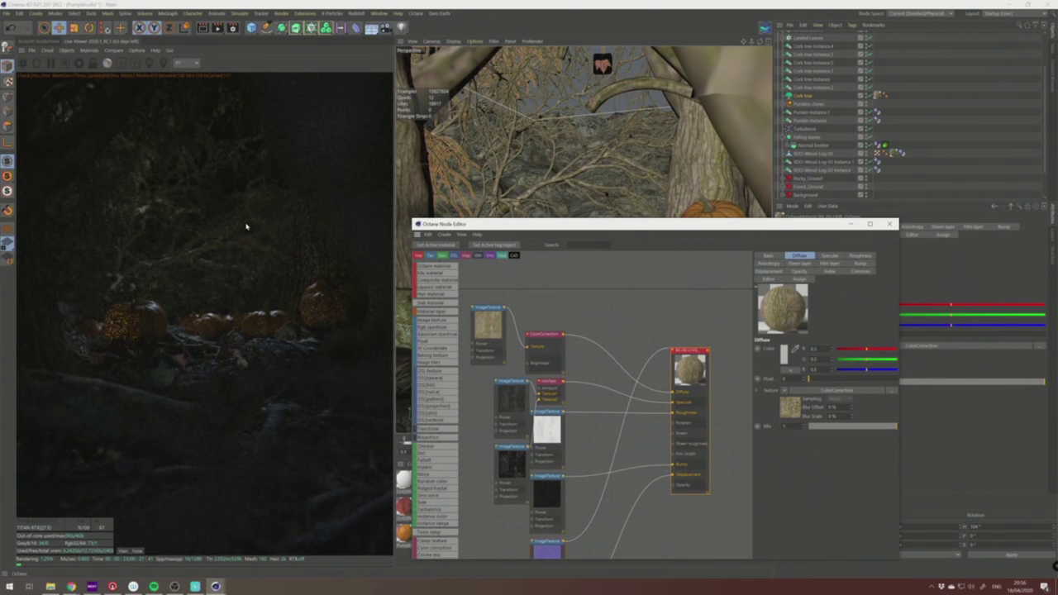
left_click_drag(636, 225, 651, 163)
left_click(501, 262)
middle_click_drag(623, 271, 576, 213)
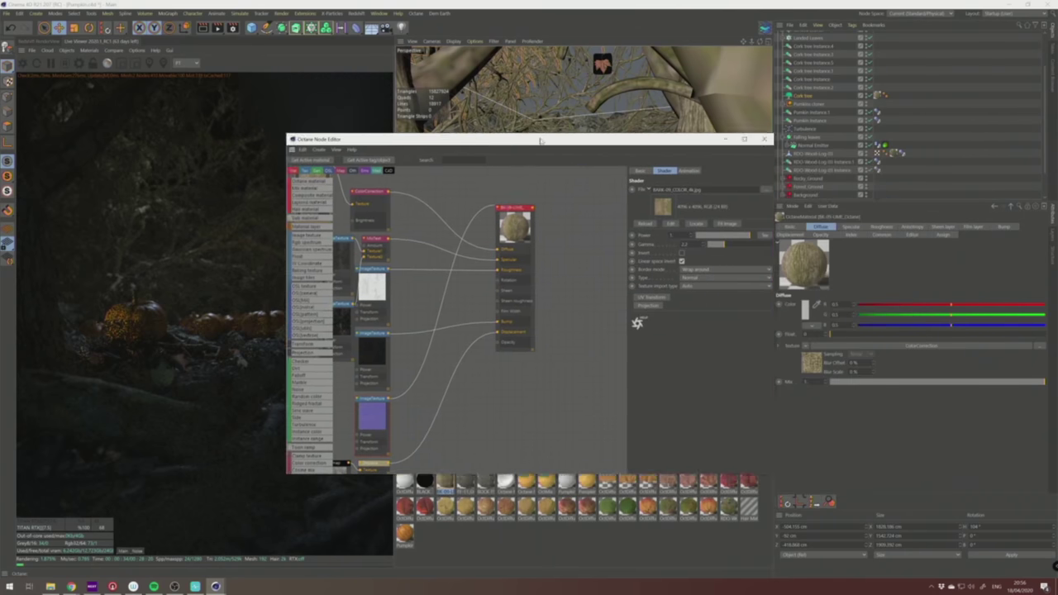
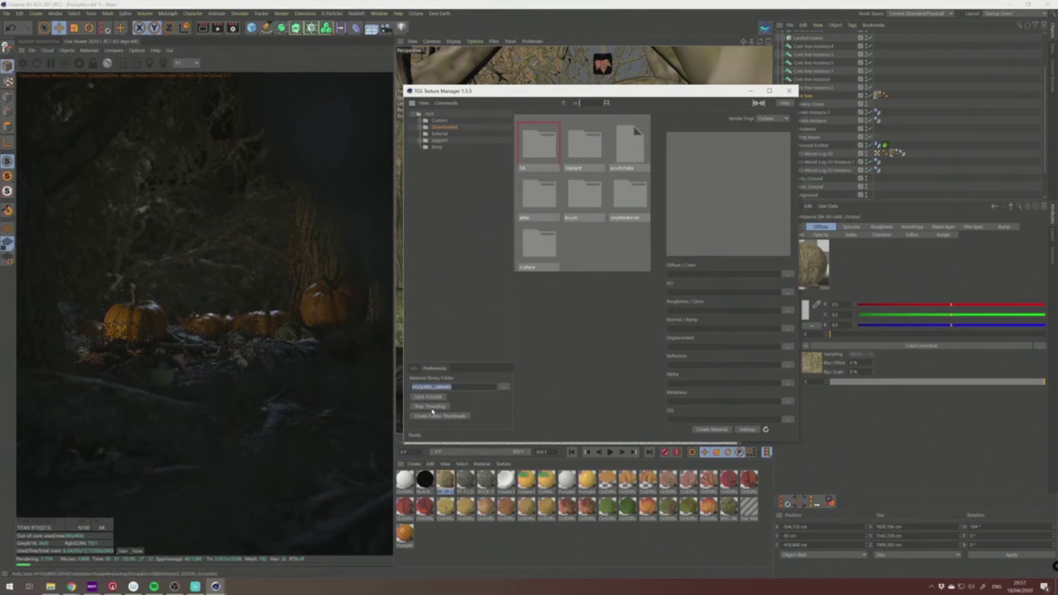
Browse to the Downloaded surface folder in the TGS Texture Manager, and load a concrete material's texture maps.
left_click(452, 130)
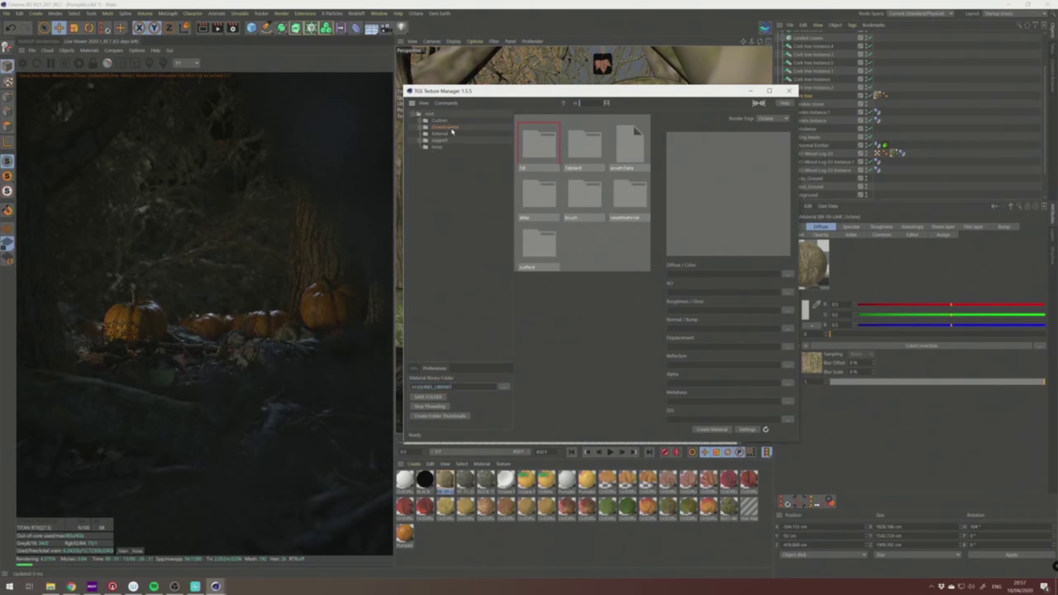
left_click(539, 258)
double_click(546, 252)
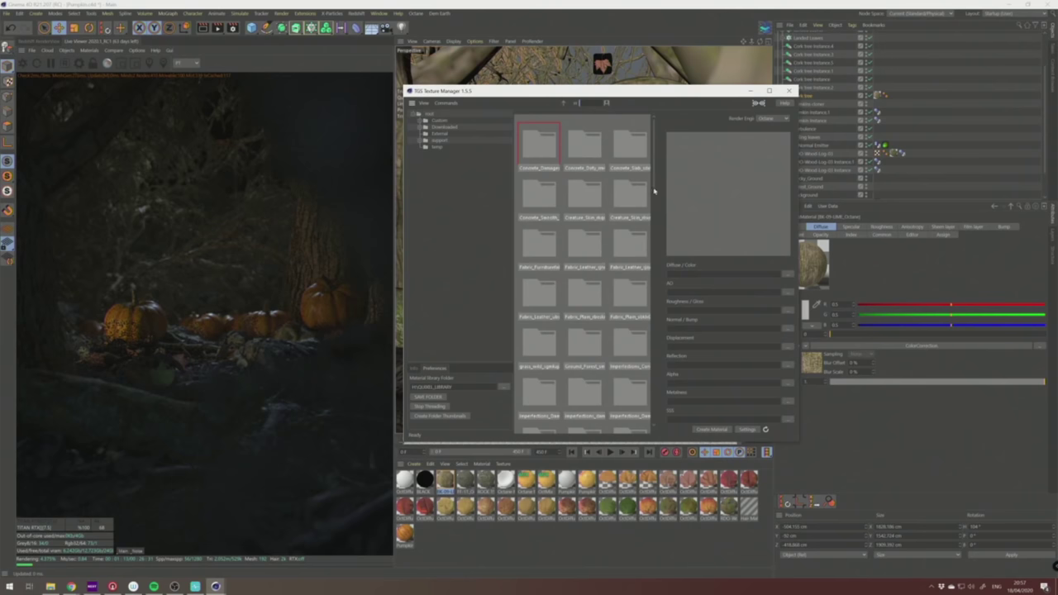
right_click(627, 154)
left_click(630, 156)
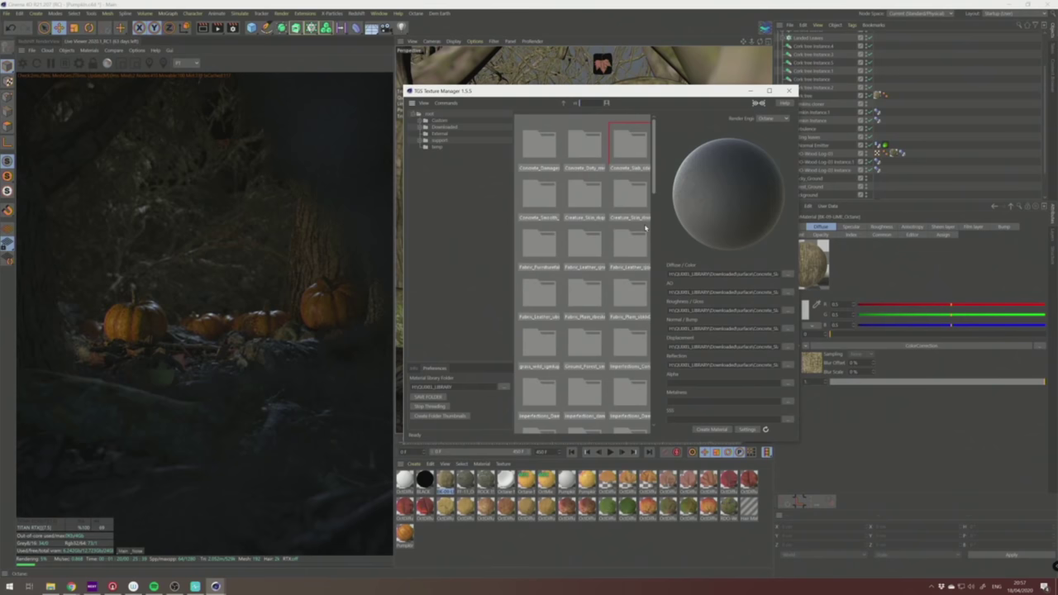
Check the available render engines, keep Octane, and create the material from the loaded concrete textures.
scroll(649, 231, "down", 1)
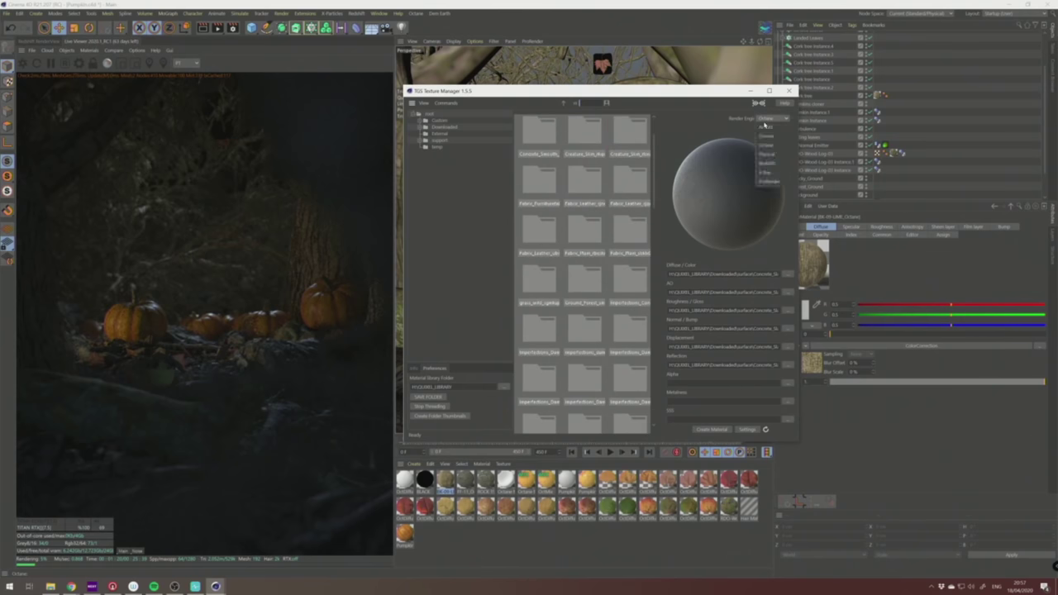
left_click(772, 121)
left_click(729, 134)
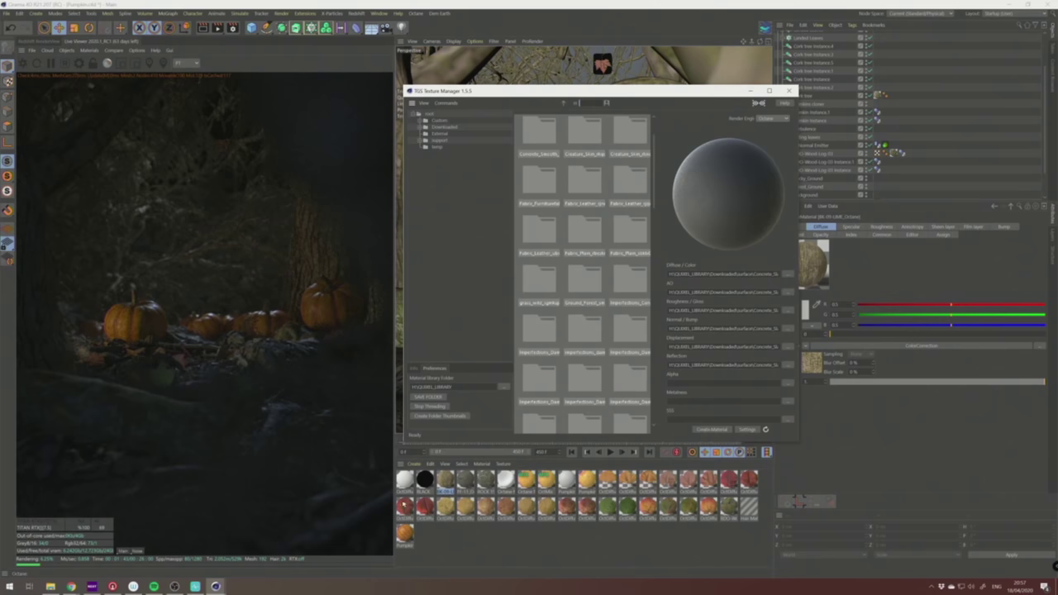
left_click(709, 432)
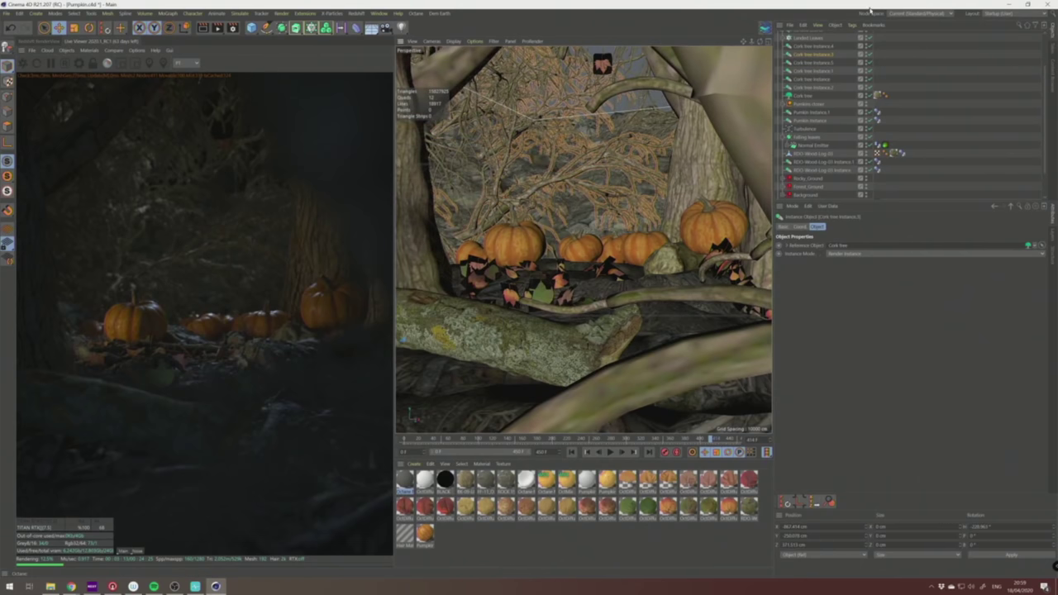
Disable the Cork tree, and inspect the pumpkin cloner group's instances and the Pumpkins Random effector.
left_click(870, 95)
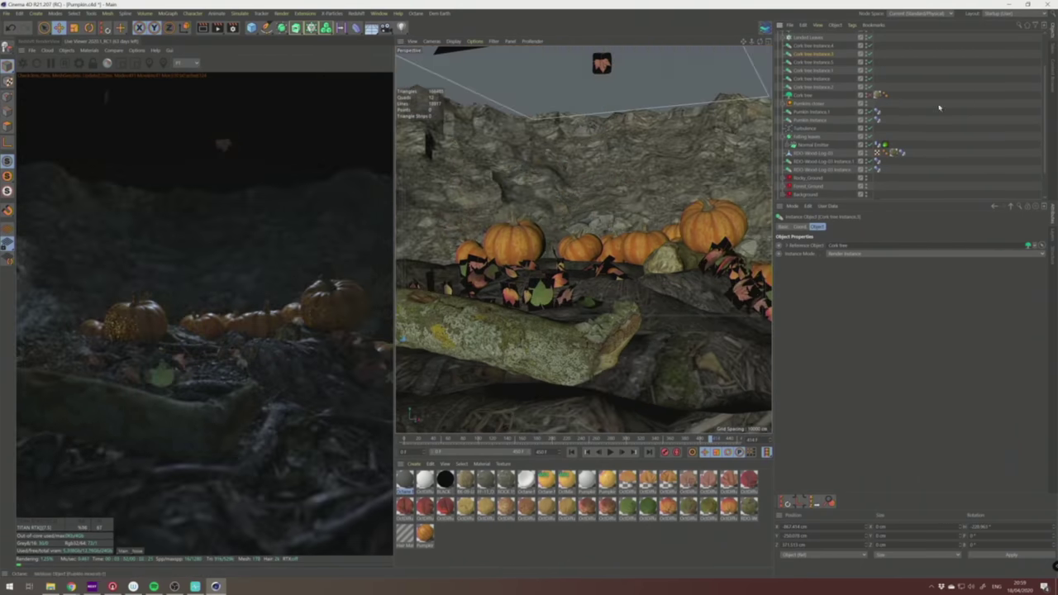
left_click(813, 104)
left_click(790, 112)
left_click(814, 128)
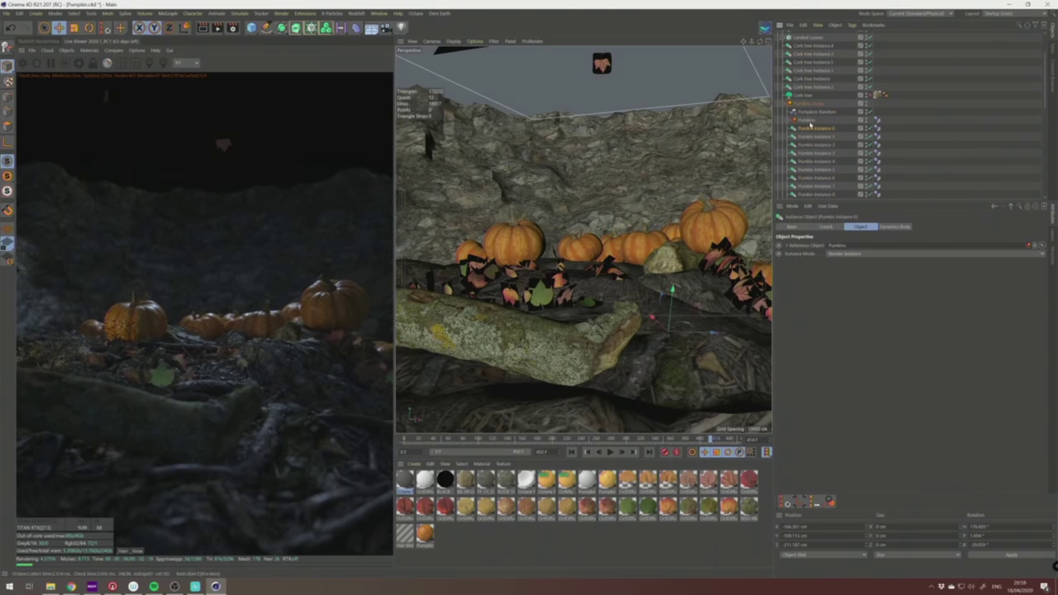
left_click(826, 112)
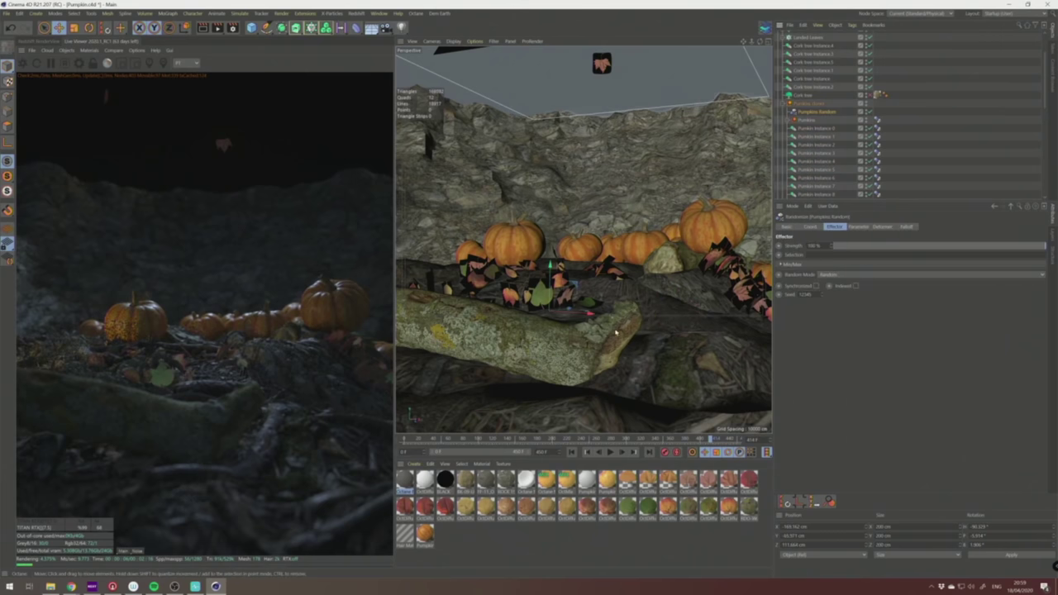
left_click(798, 106)
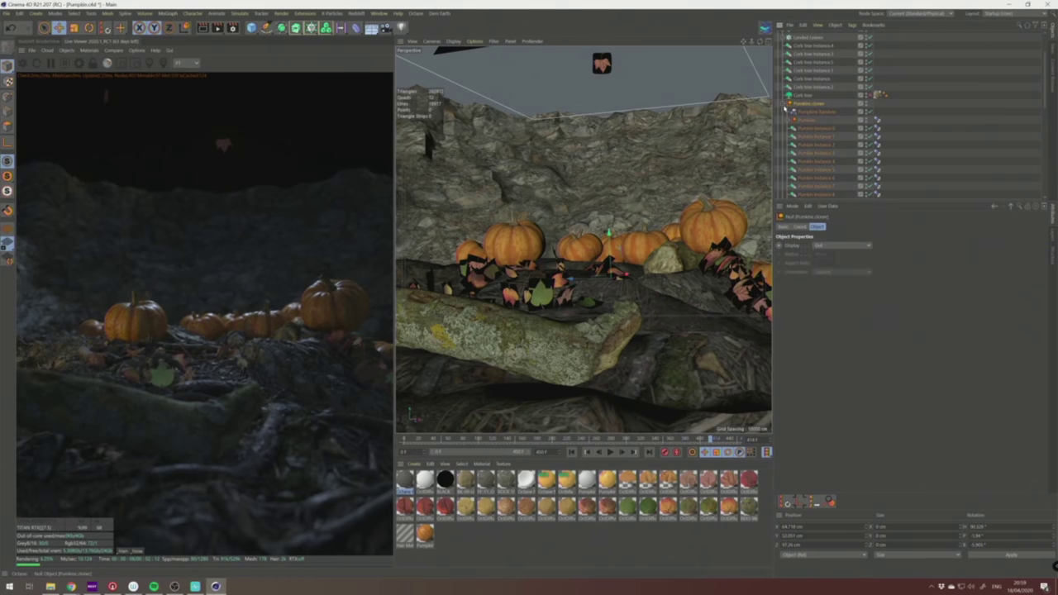
left_click(784, 104)
left_click(784, 104)
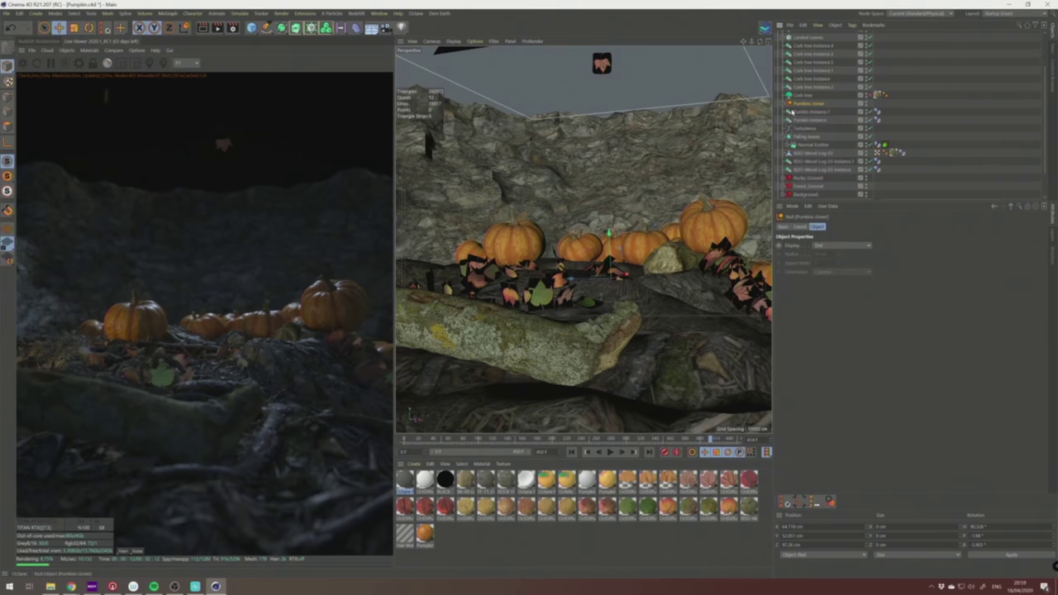
Collapse the environment group, select the PUMPKIN MAIN null, and make it visible.
left_click(814, 145)
scroll(810, 99, "up", 10)
left_click(779, 60)
left_click(805, 52)
left_click(834, 53)
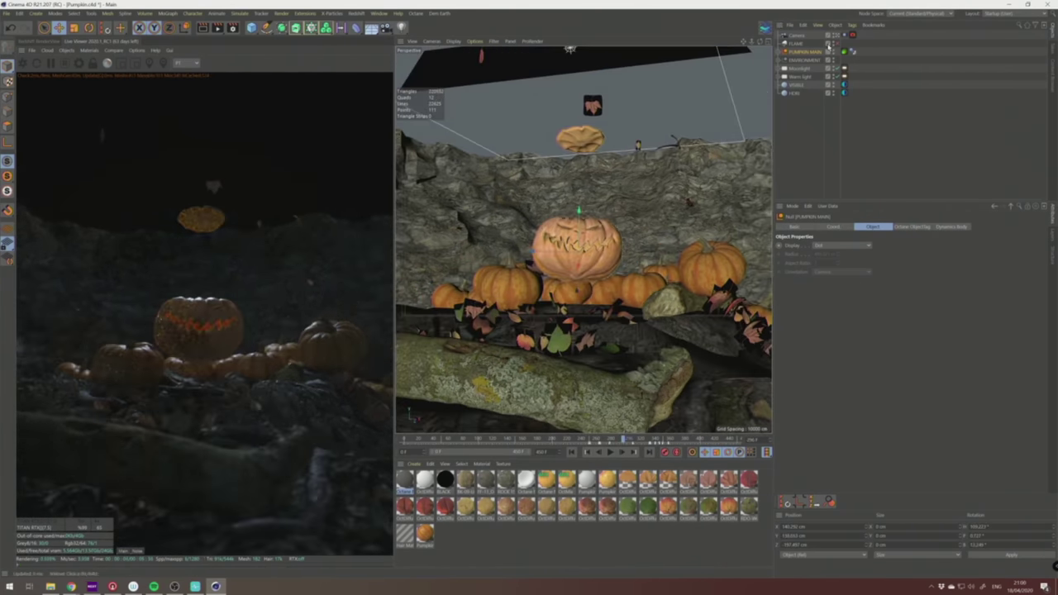
Play the main pumpkin's animation, expand the PUMPKIN MAIN hierarchy, and pause the playback.
key("F8")
left_click(778, 52)
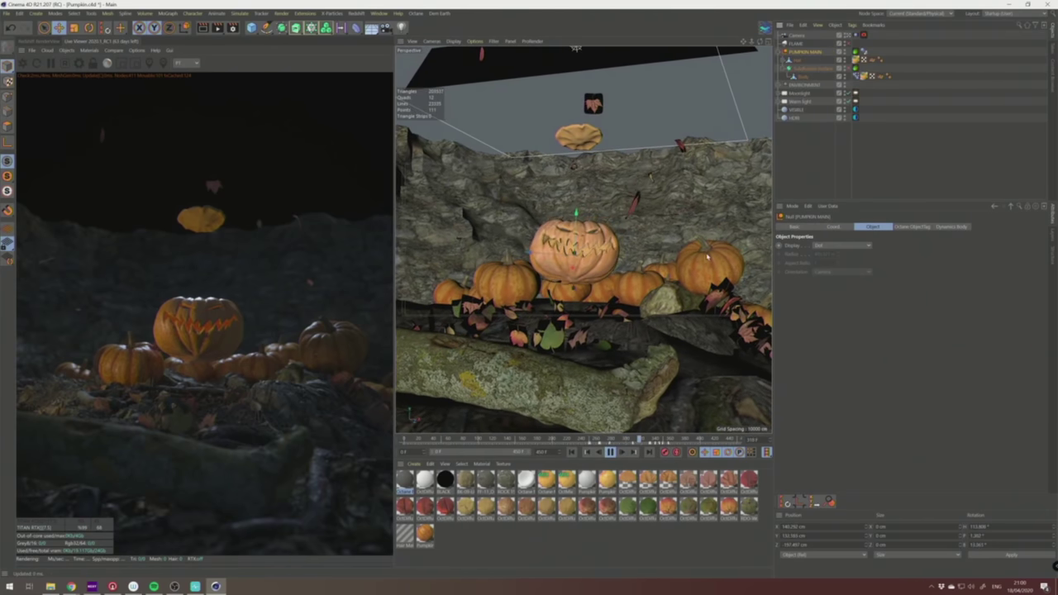
left_click(610, 451)
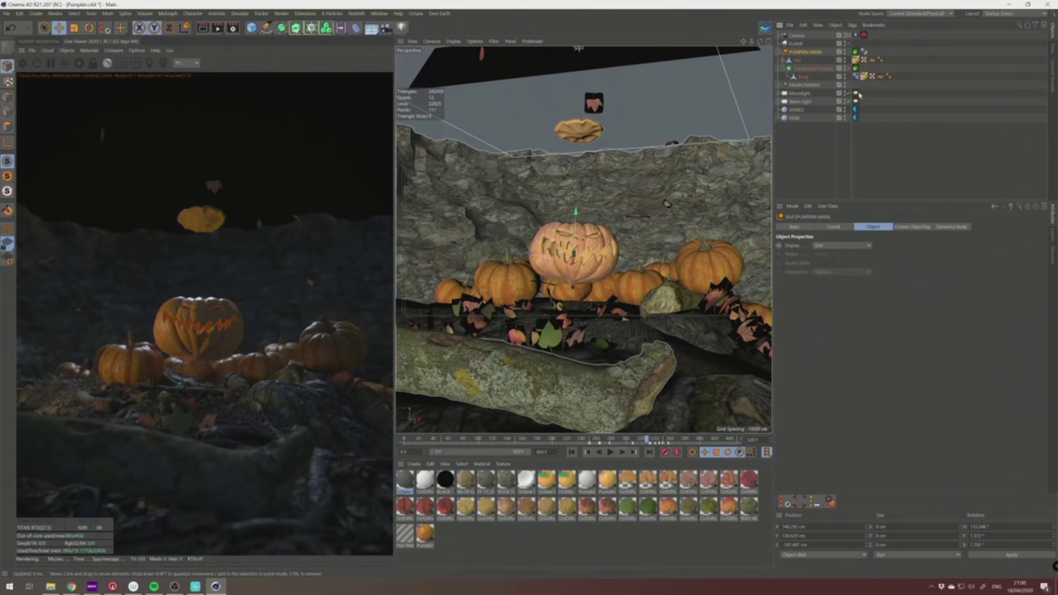
Select the main pumpkin's Body mesh, and copy it into a new document.
left_click(803, 76)
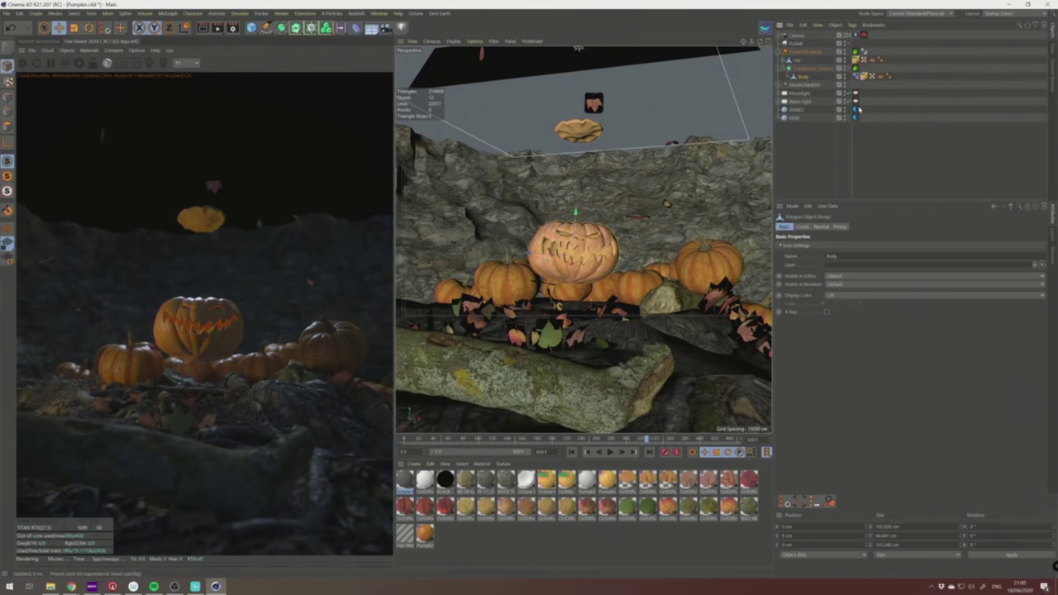
left_click(856, 76)
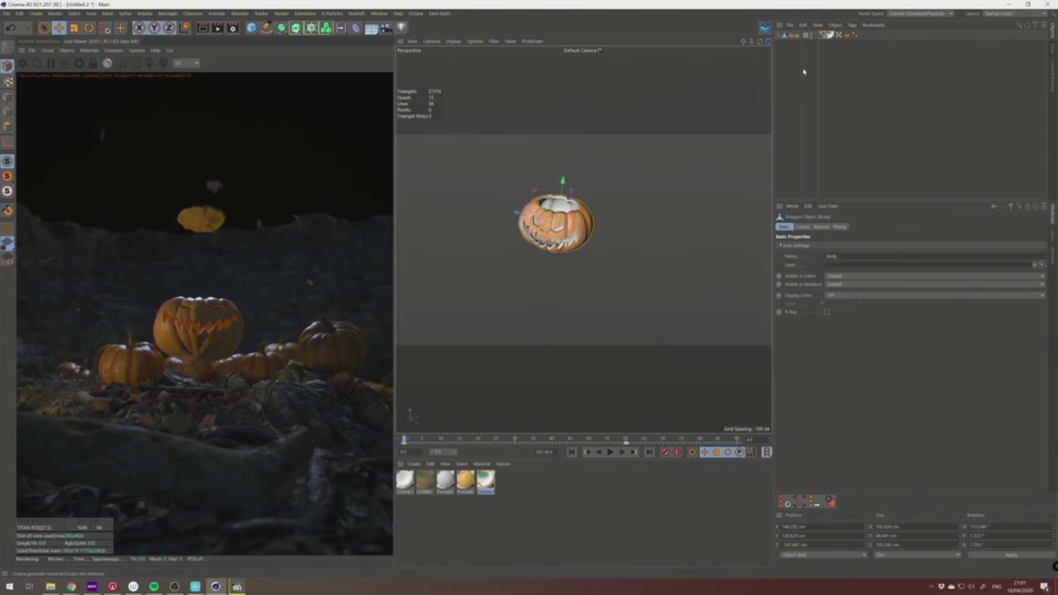
Play the copied Body mesh's animation, and check the PUMPKIN MAIN null in the Pumpkin.c4d document.
key("F8")
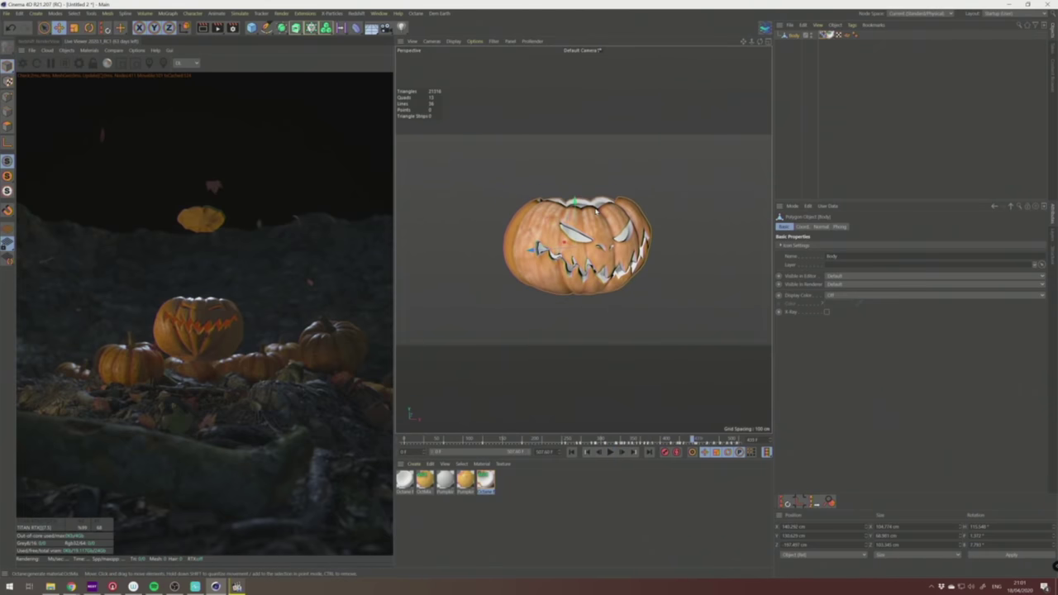
left_click(378, 13)
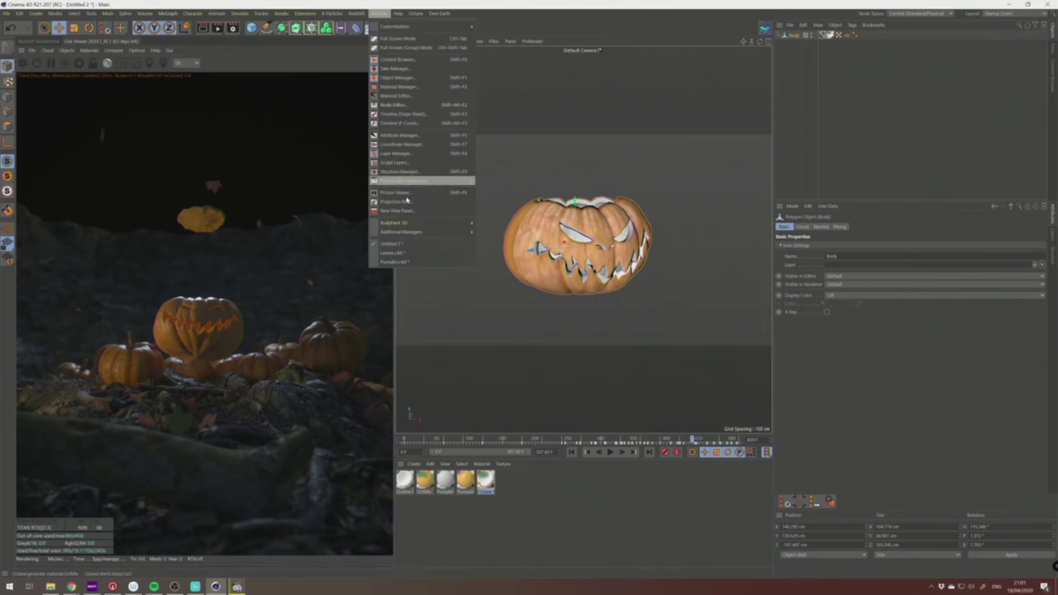
left_click(401, 261)
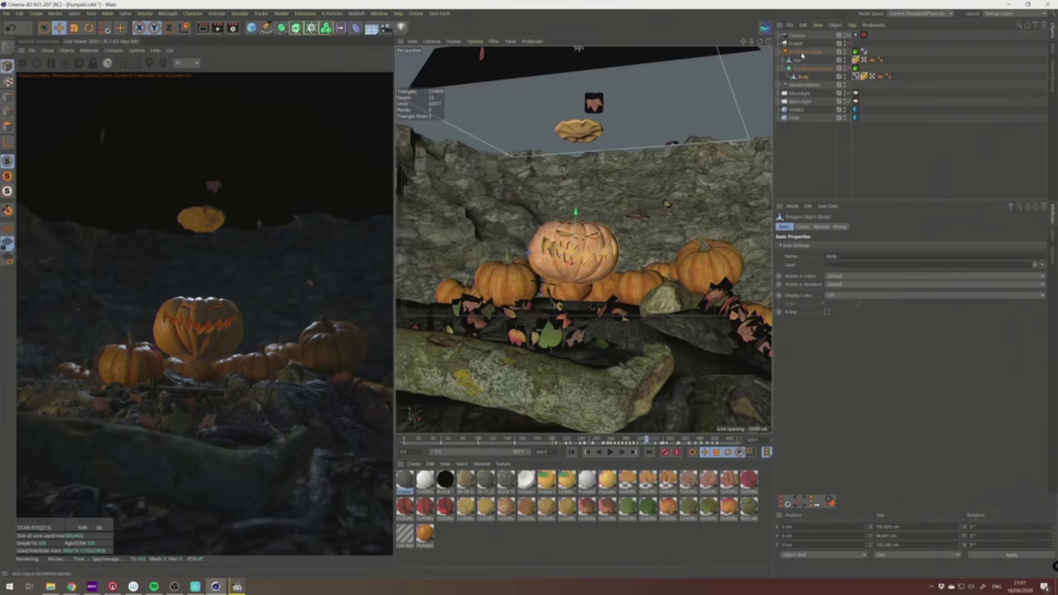
left_click(800, 52)
Put the copied Body's Pose Morph tag in Edit mode with point editing active, and select the Right Eye Blink pose.
left_click(831, 227)
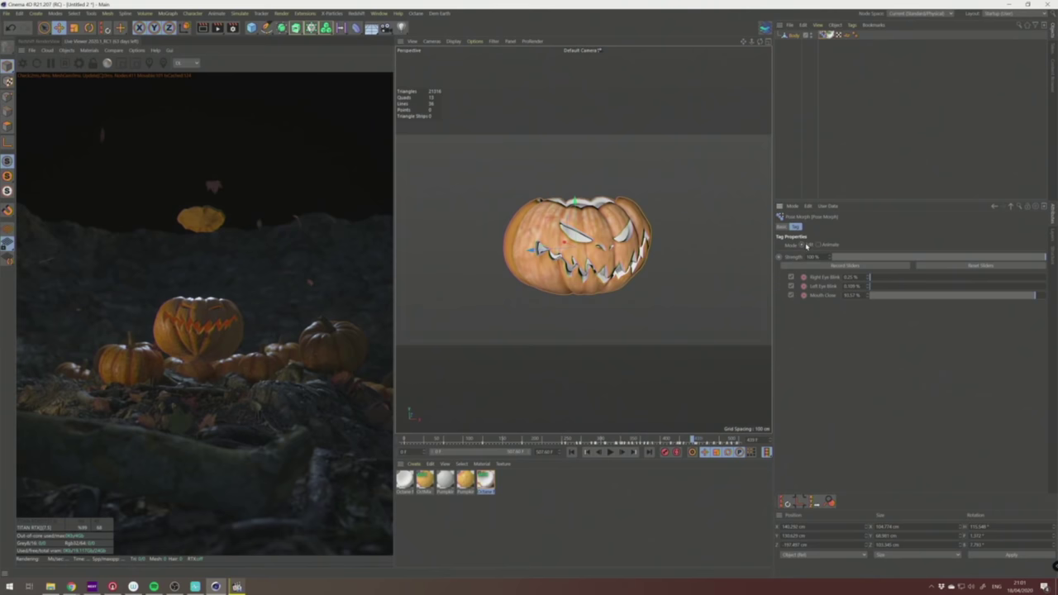
left_click(801, 245)
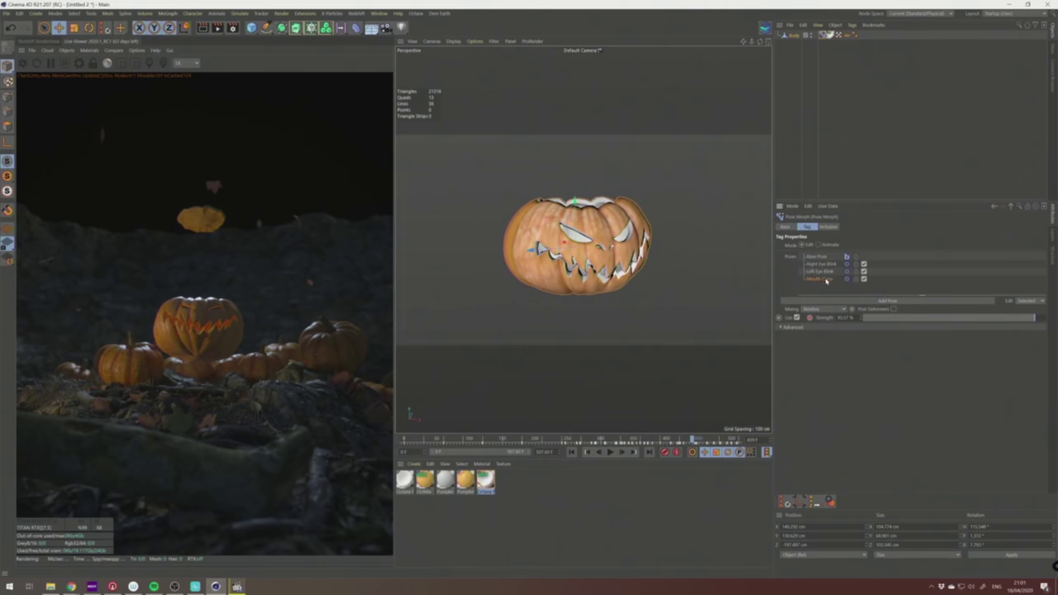
left_click(8, 96)
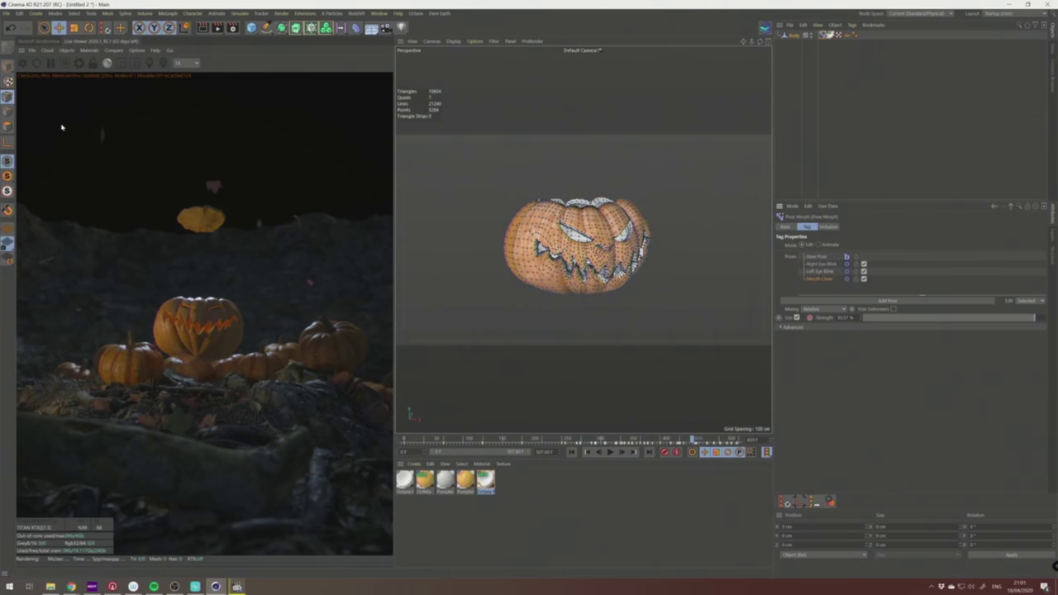
left_click(817, 271)
left_click(822, 280)
Select a patch of points on the pumpkin's face with Live Selection, and pull them far out to the side.
left_click_drag(611, 248, 495, 264, "alt")
left_click(44, 28)
mouse_move(571, 254)
left_mouse_down()
mouse_move(592, 230)
mouse_move(578, 251)
left_mouse_up()
scroll(578, 251, "down", 5)
key("e")
left_click_drag(503, 217, 610, 219)
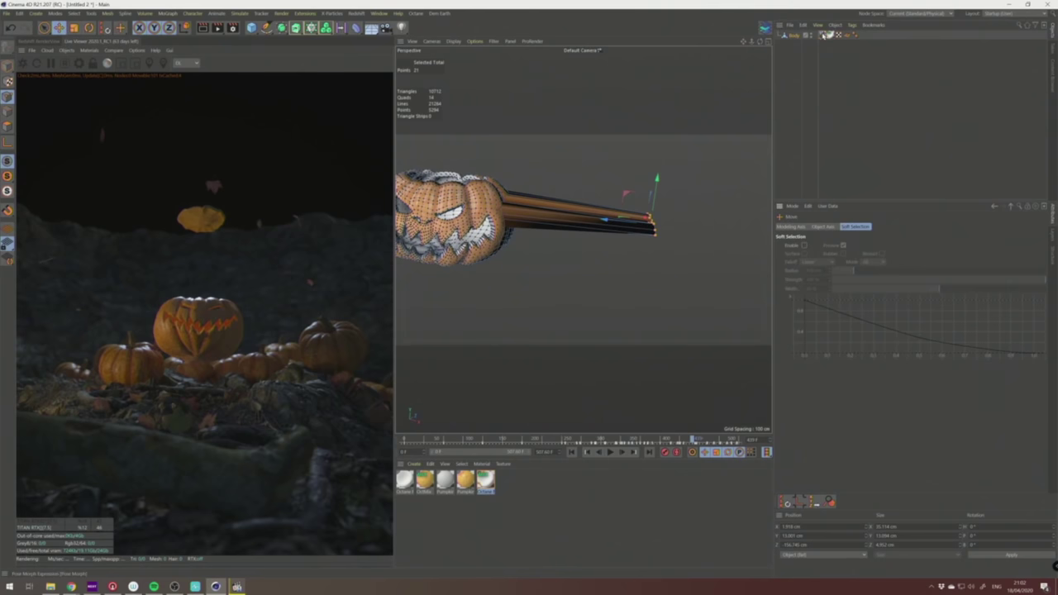
Switch the Pose Morph tag to Animate mode, scrub the animation, and vary the Right Eye Blink strength, ending at 0%.
left_click(826, 36)
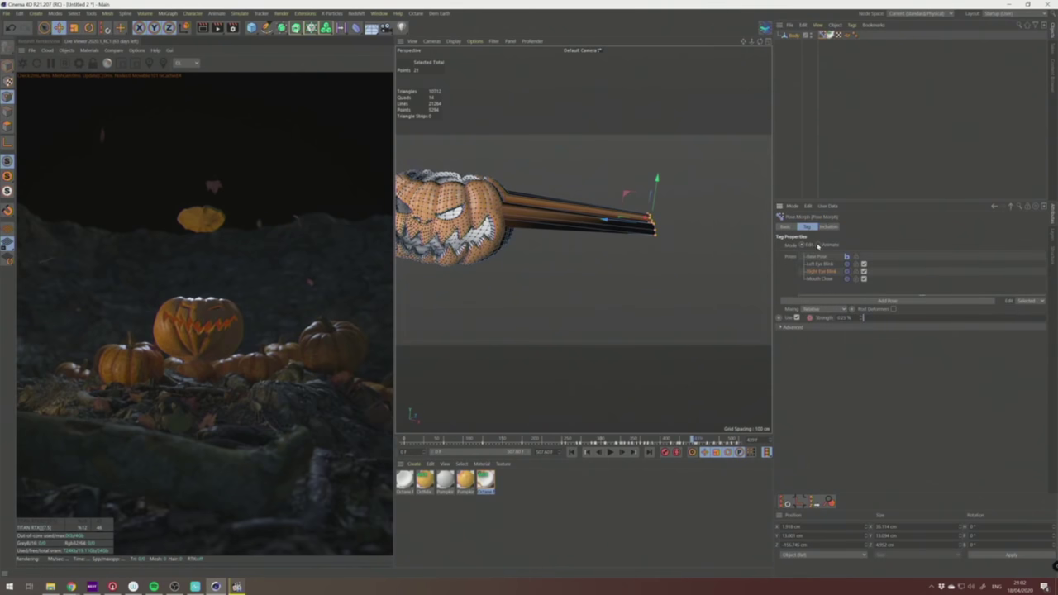
left_click(819, 245)
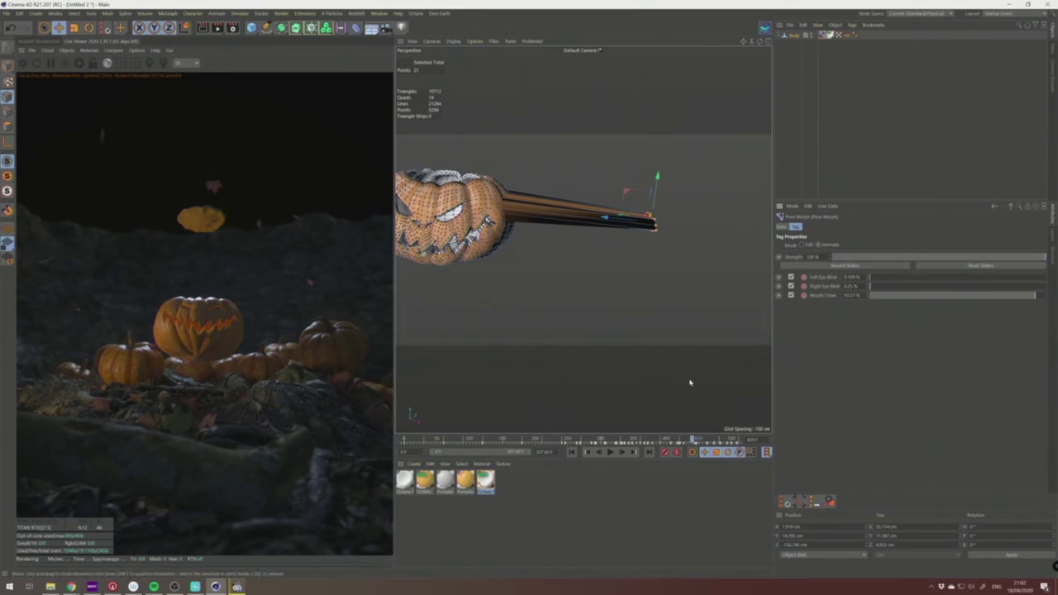
left_click(676, 439)
mouse_move(677, 439)
left_mouse_down()
mouse_move(663, 440)
mouse_move(715, 450)
mouse_move(688, 436)
left_mouse_up()
mouse_move(871, 286)
left_mouse_down()
mouse_move(890, 288)
mouse_move(871, 287)
left_mouse_up()
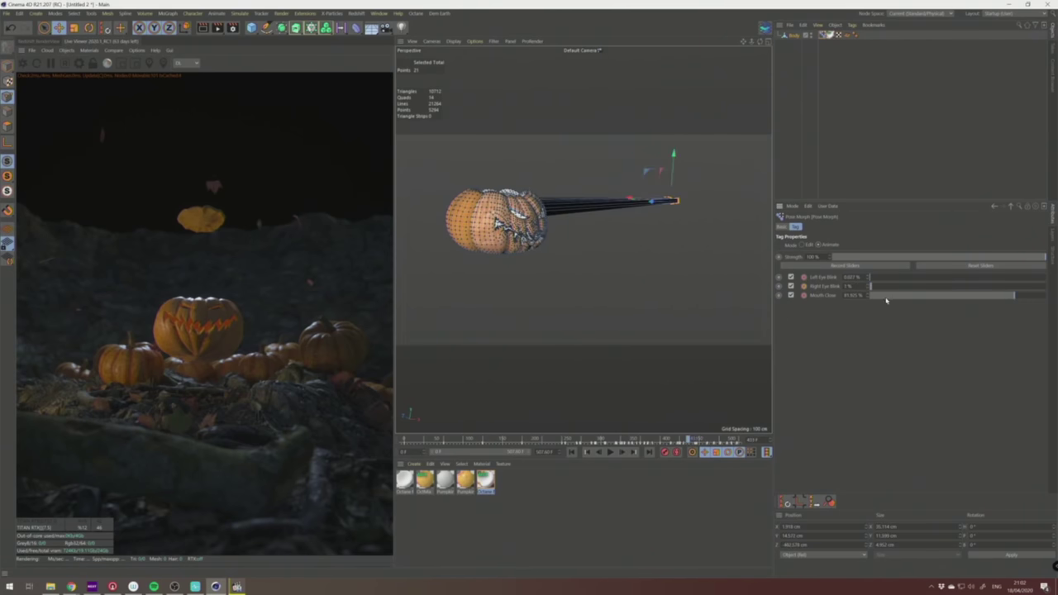
left_click_drag(874, 288, 701, 295)
Return to model mode, deselect the Body mesh, and close the untitled document without saving.
left_click_drag(546, 245, 501, 245, "alt")
left_click_drag(8, 67, 50, 80)
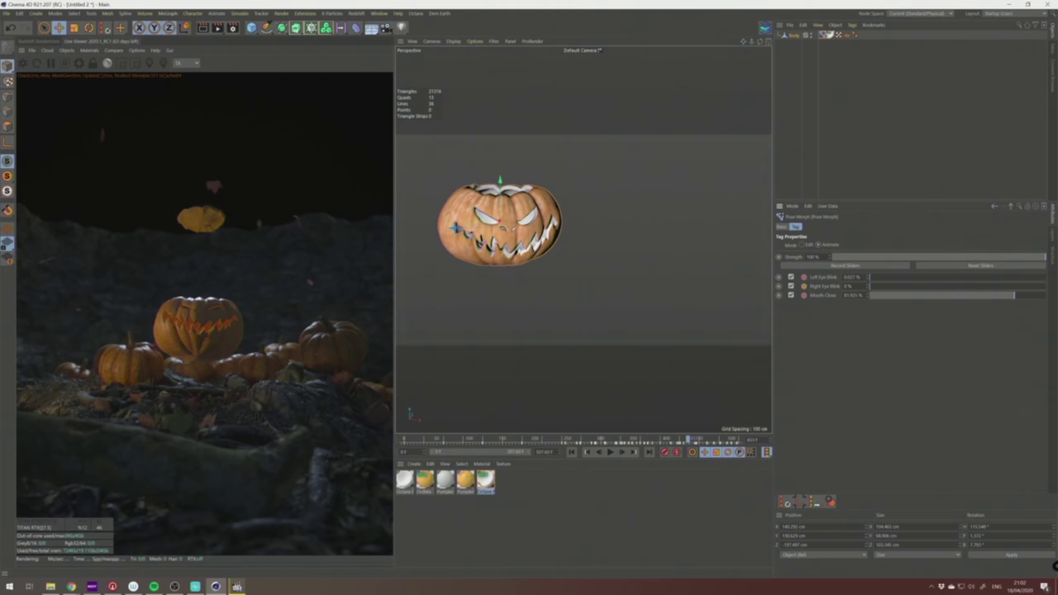
left_click(818, 68)
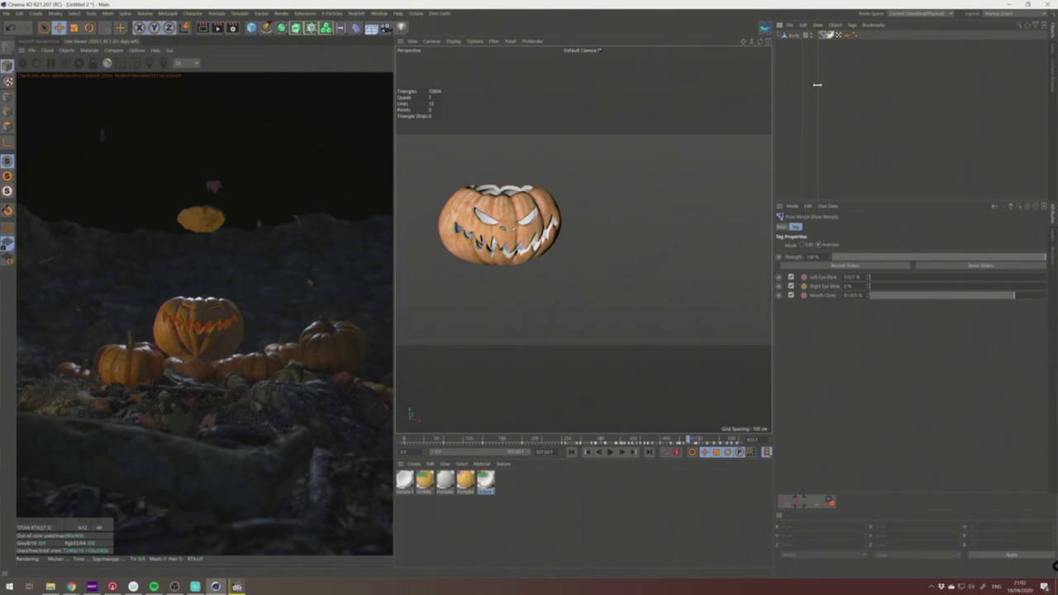
left_click(6, 13)
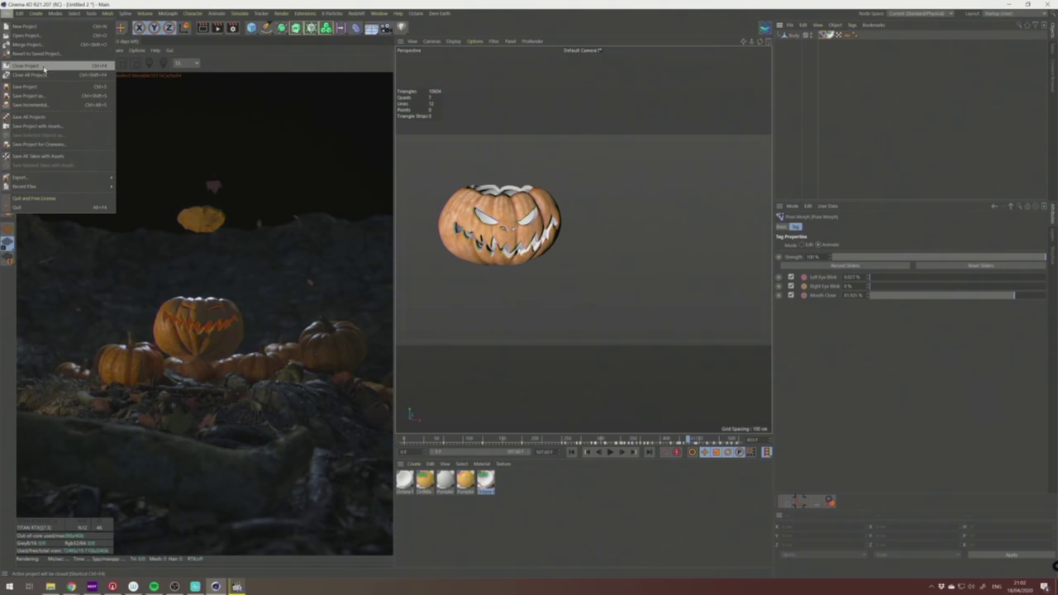
left_click(44, 68)
left_click(537, 324)
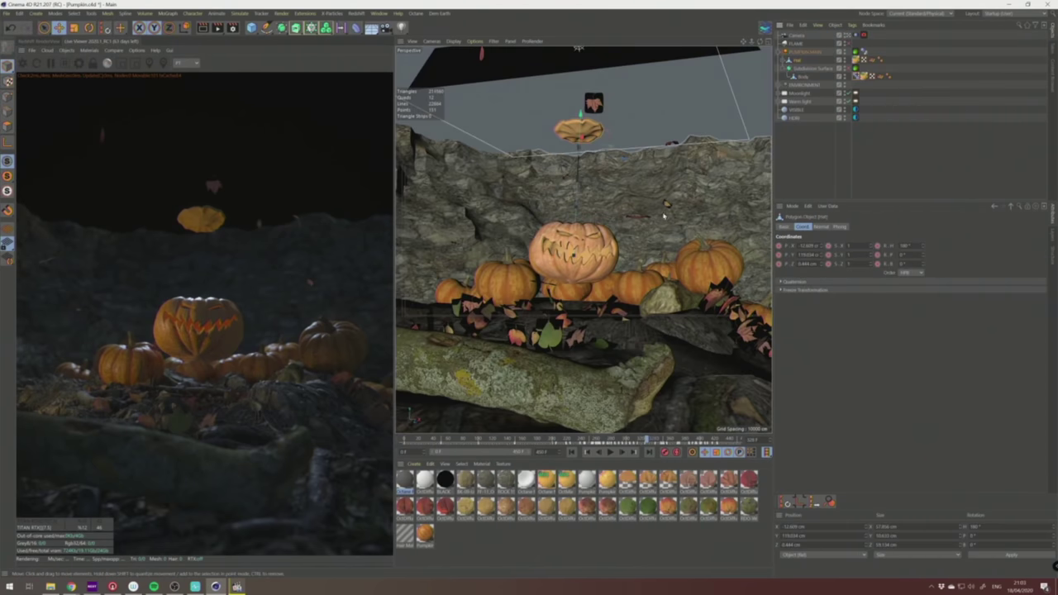
Scrub through the pumpkin scene's animation to frame 450, and collapse the PUMPKIN MAIN hierarchy.
left_click_drag(647, 439, 573, 448)
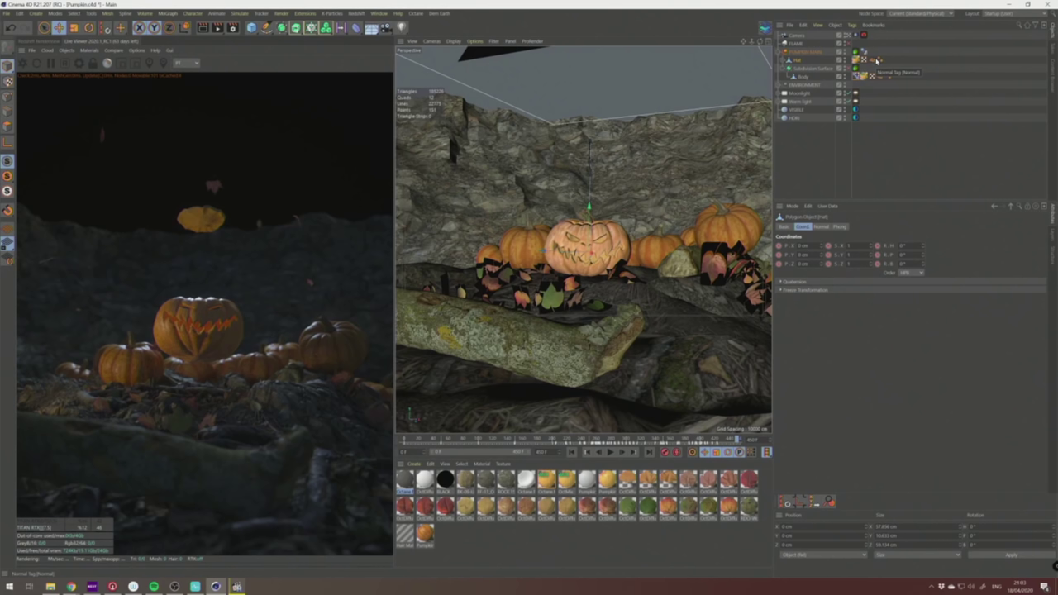
left_click(793, 52)
left_click(777, 52)
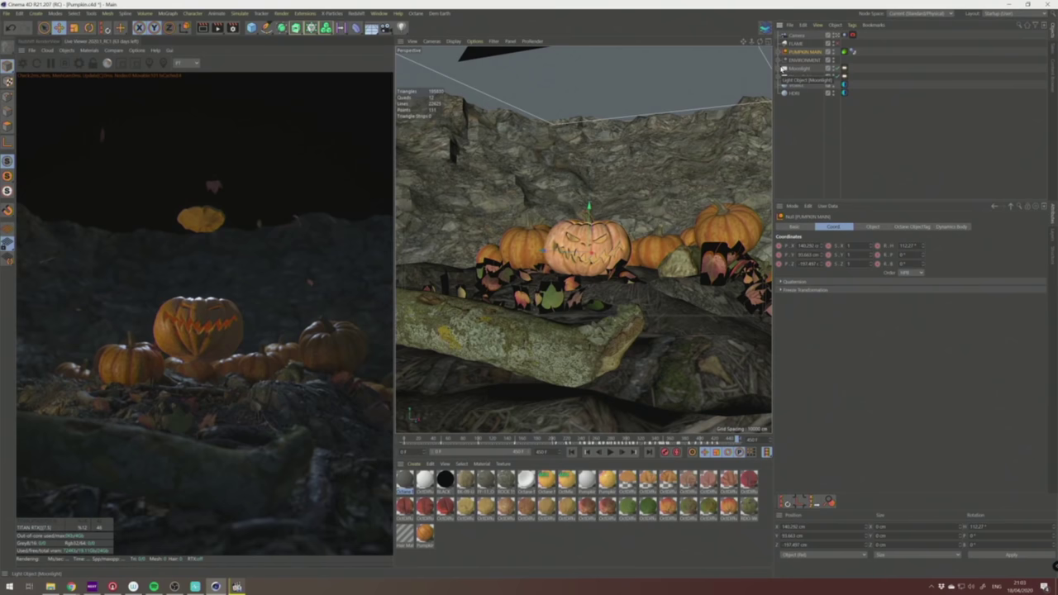
left_click(809, 127)
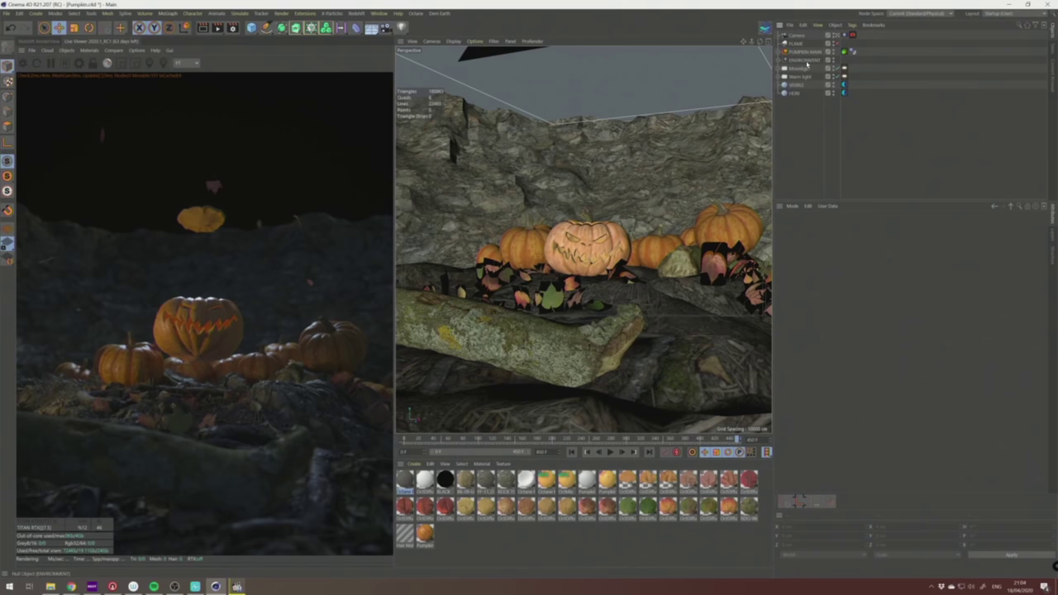
Delete the ENVIRONMENT null, both lights, the two sky objects, and FLAME, keeping only the Camera and PUMPKIN MAIN.
left_click(793, 60)
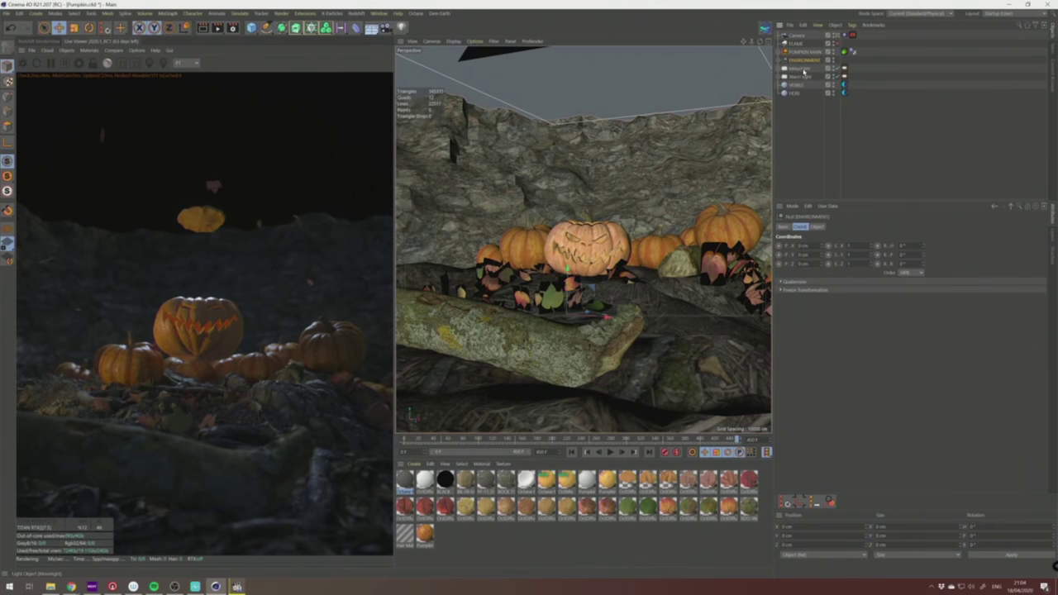
key("Delete")
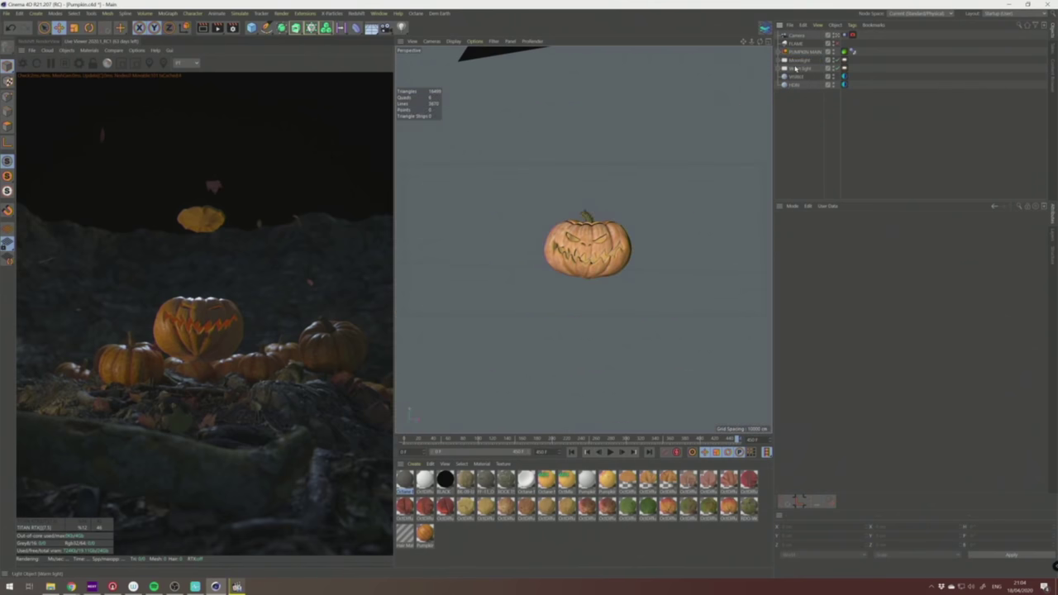
left_click(801, 62)
key("Delete")
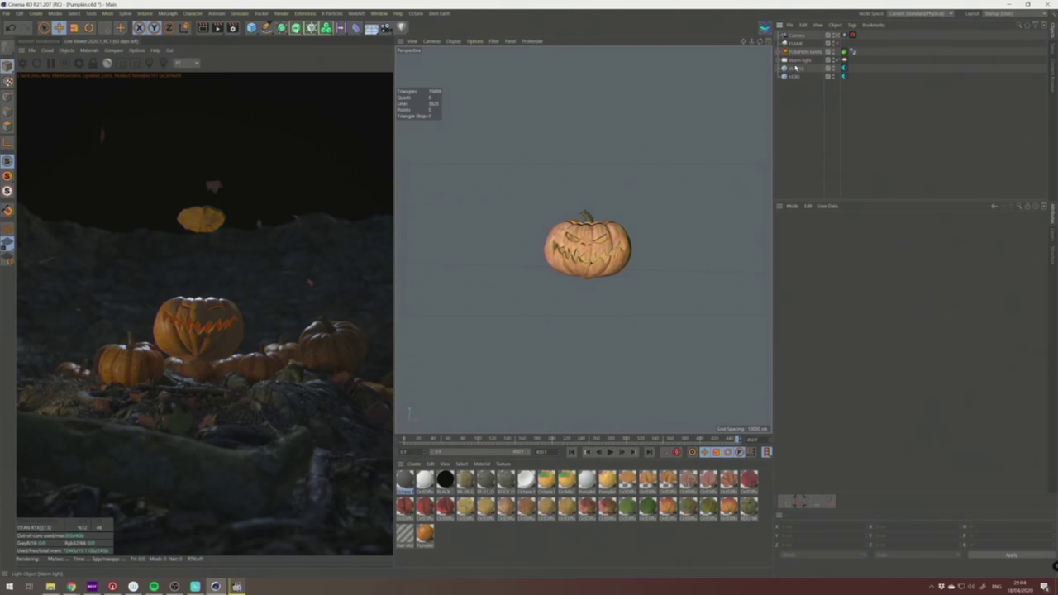
left_click(798, 61)
left_click(798, 76, "shift")
key("Delete")
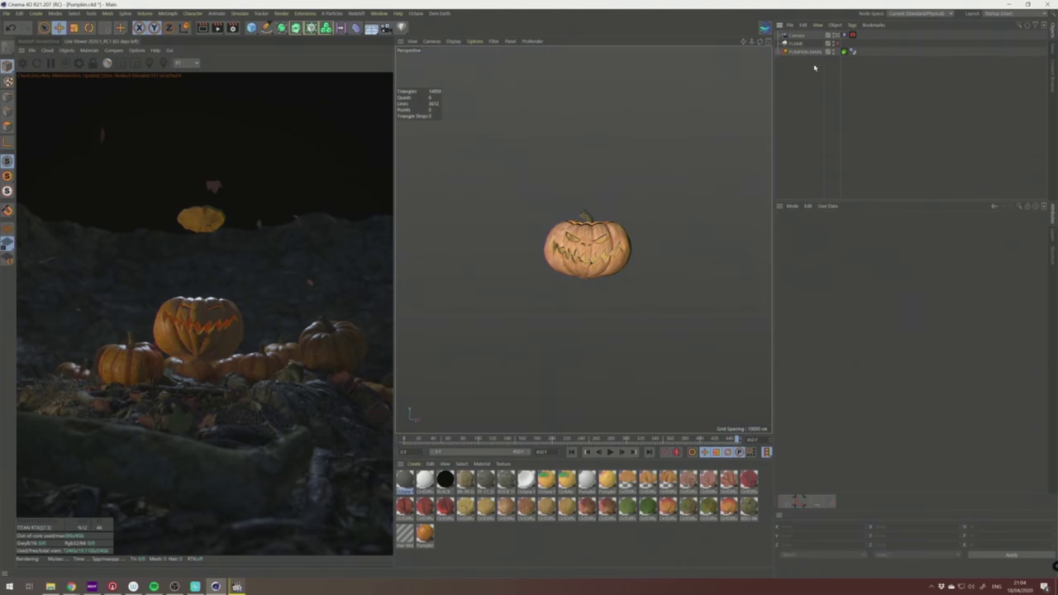
left_click(798, 44)
key("Delete")
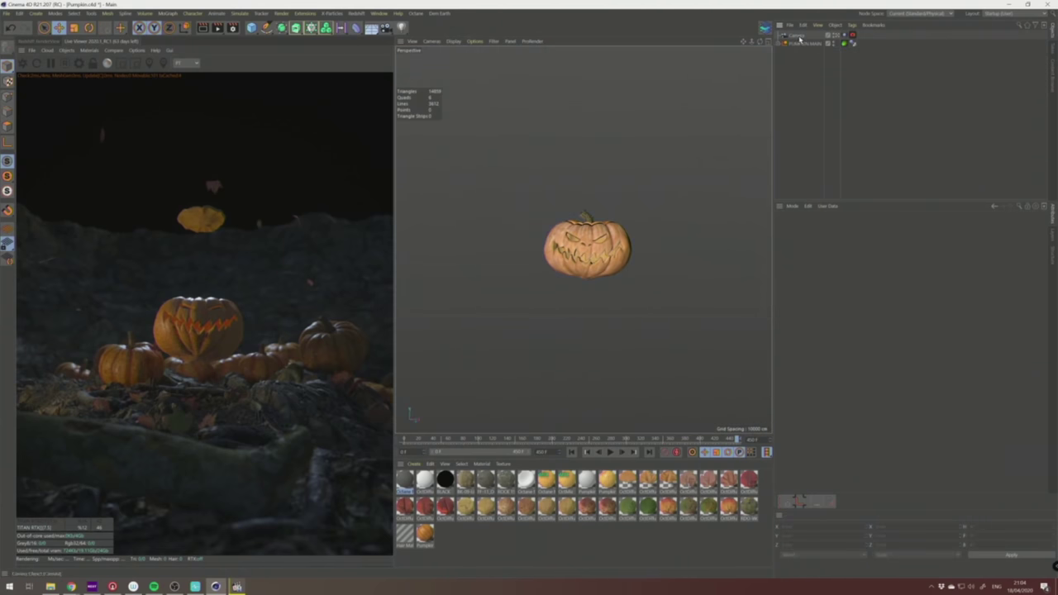
Set up an Alembic export with PUMPKIN MAIN selected, End Frame 450, and Selection Only turned off.
left_click(799, 36)
left_click(798, 44)
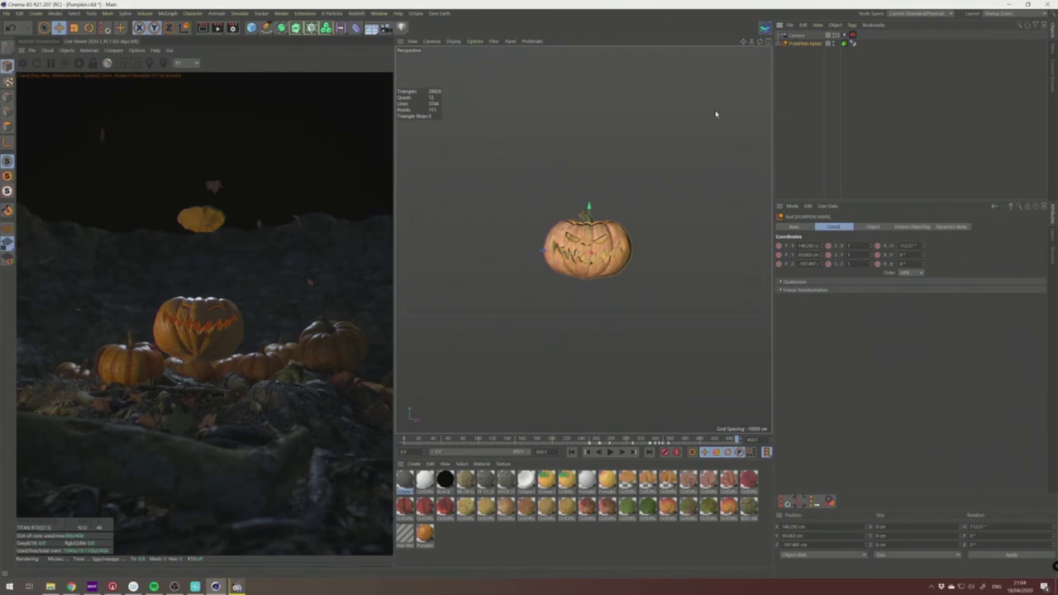
left_click(8, 13)
mouse_move(62, 178)
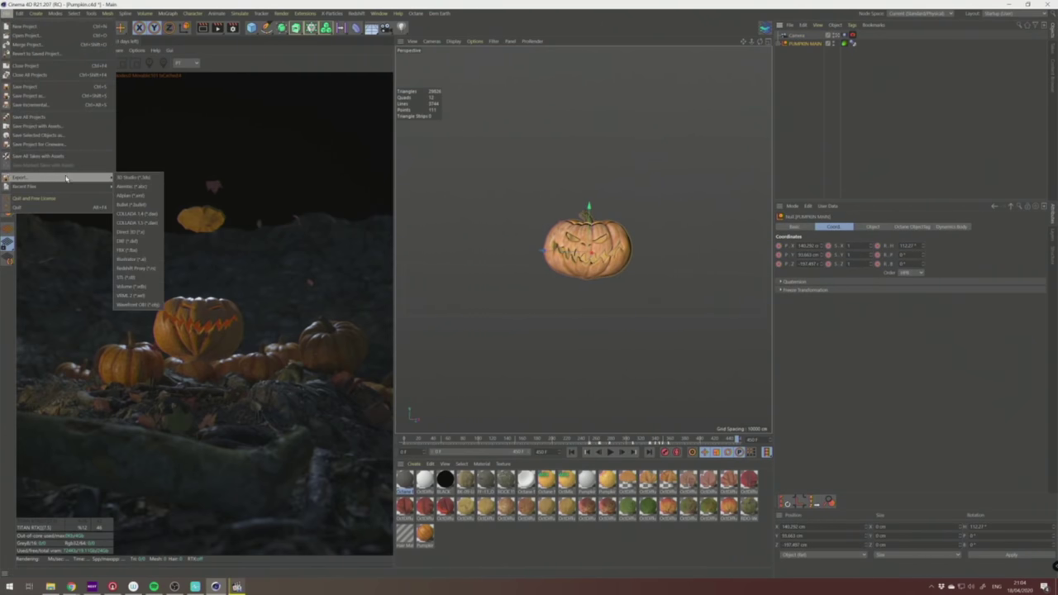
left_click(149, 189)
left_click_drag(160, 95, 440, 137)
double_click(402, 172)
type("4")
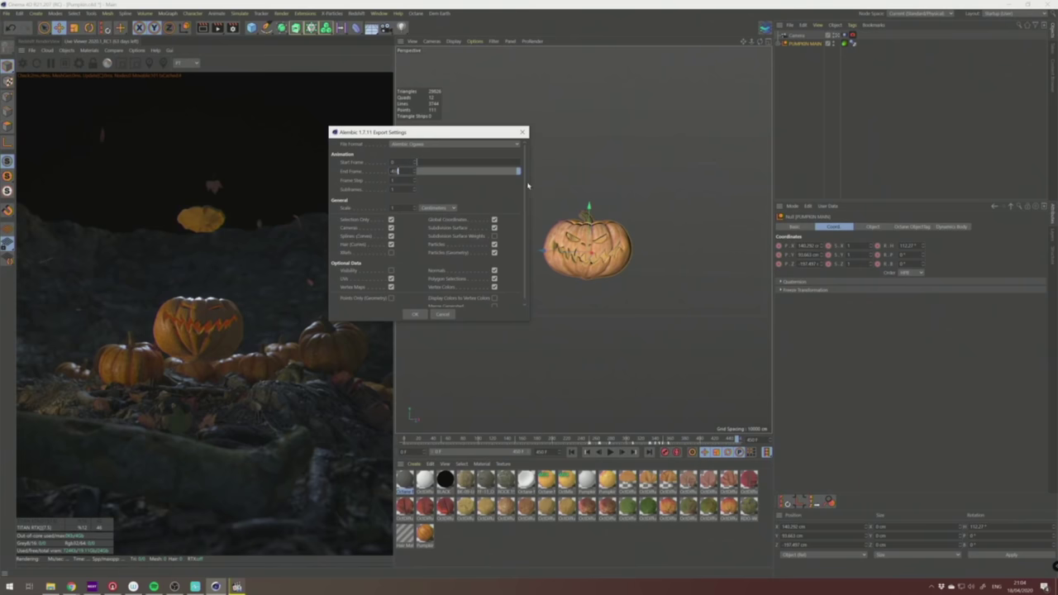
left_click_drag(525, 185, 526, 203)
left_click(357, 216)
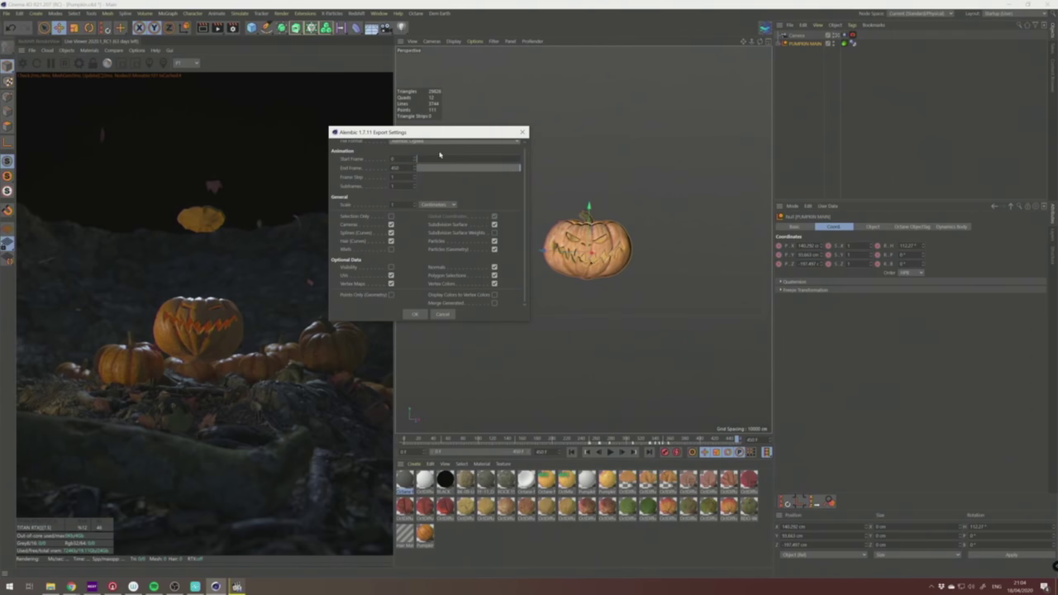
Export the Alembic file to the Desktop as Pumpkin.abc.
left_click(414, 317)
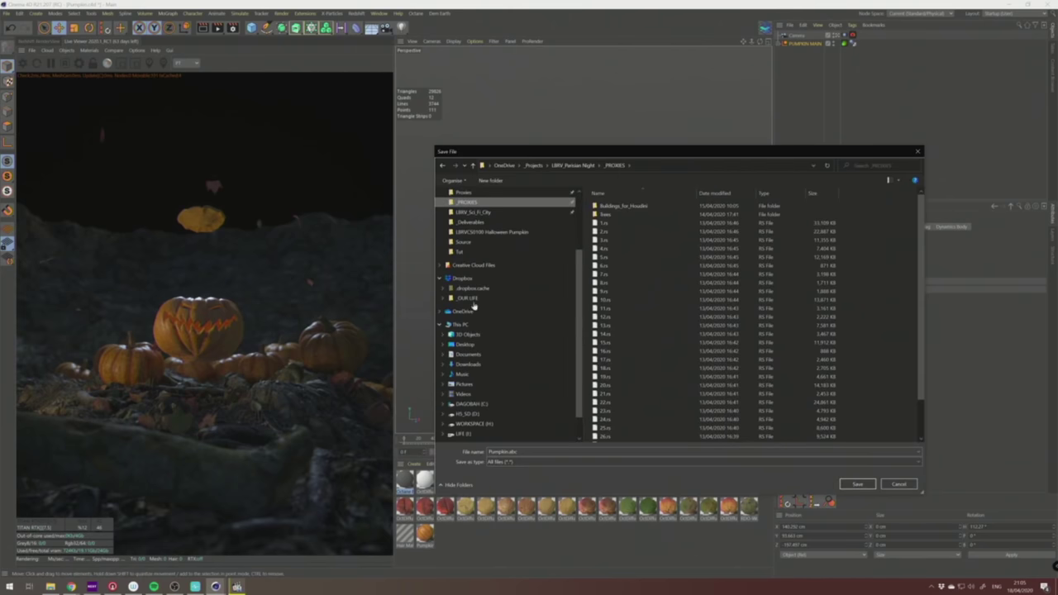
left_click(466, 346)
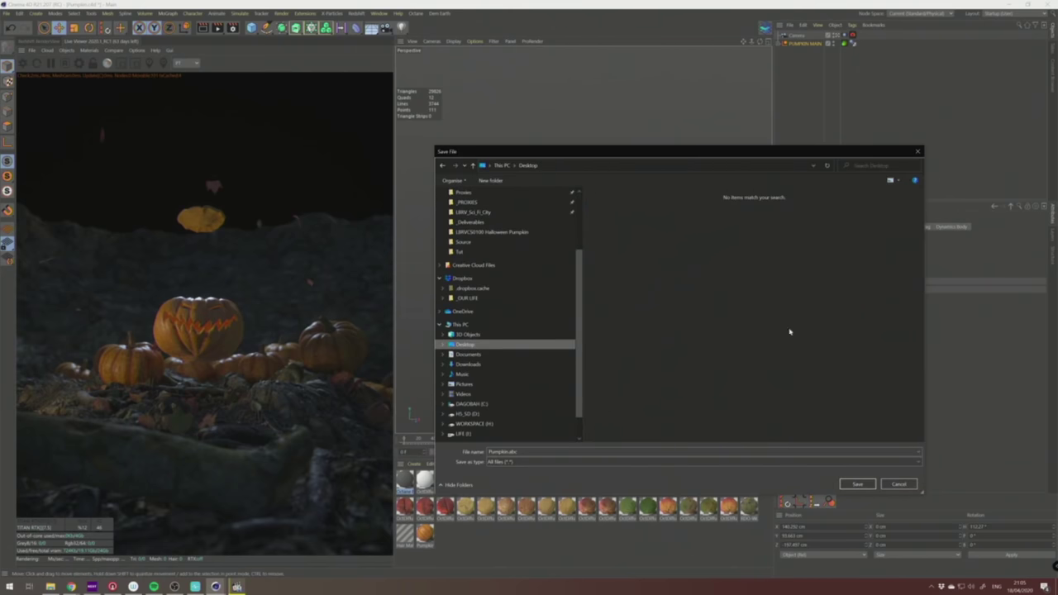
left_click(857, 483)
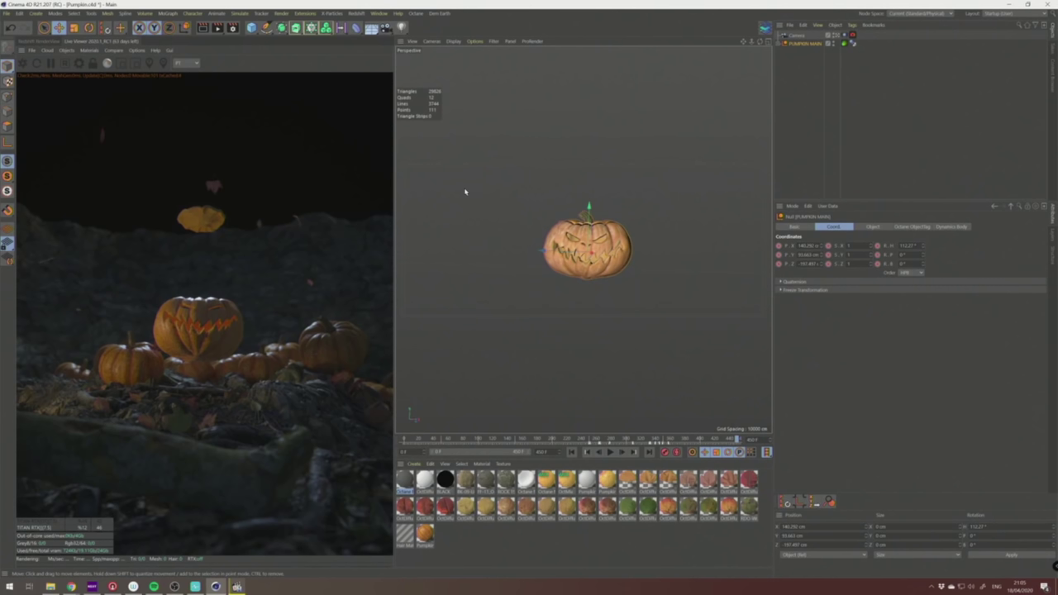
Deselect everything, and close the Pumpkin.c4d project without saving its changes.
left_click(465, 192)
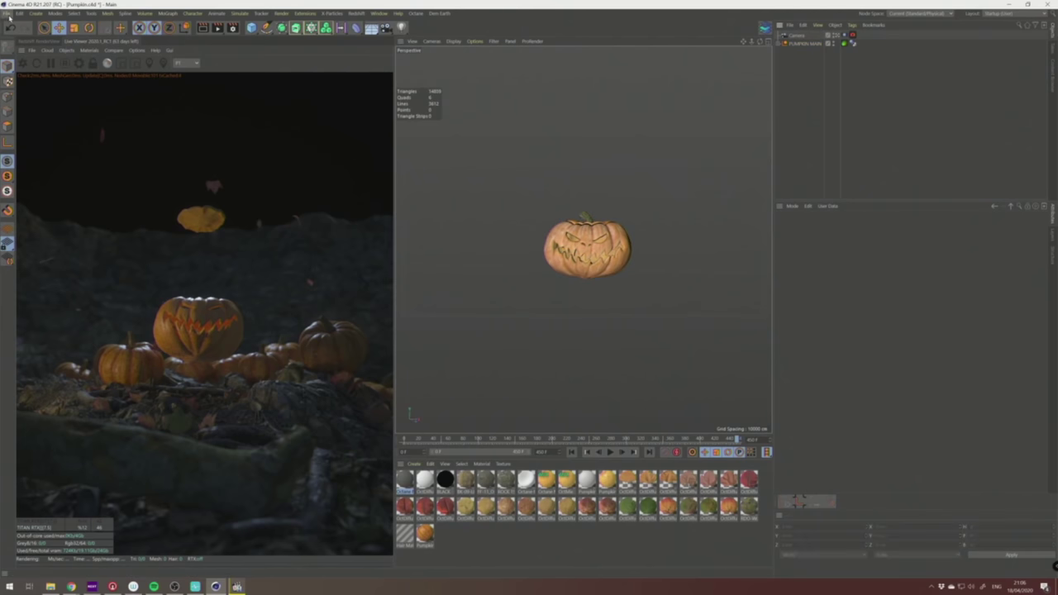
left_click(7, 13)
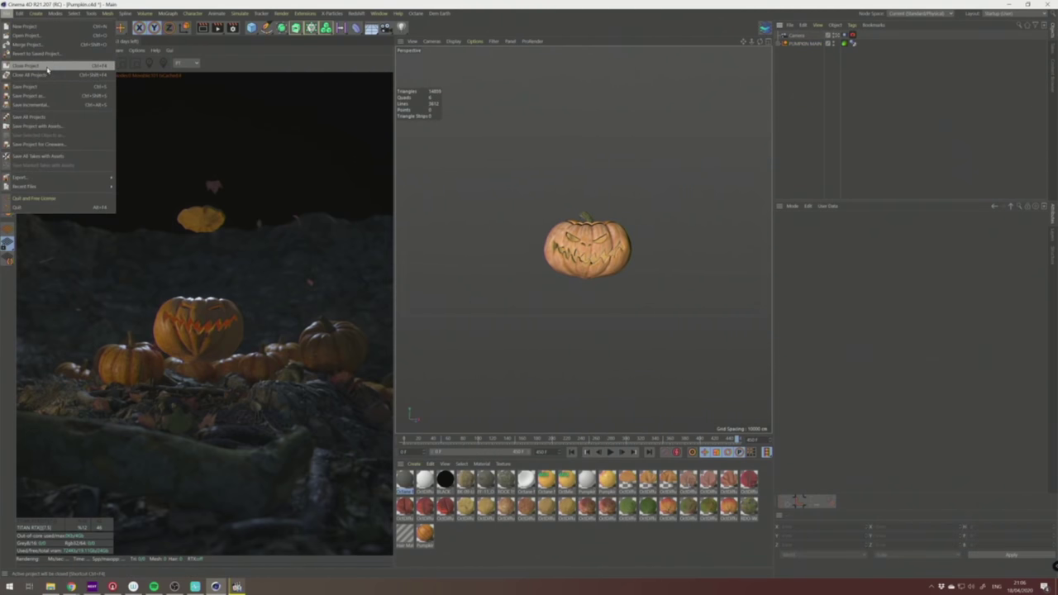
left_click(47, 67)
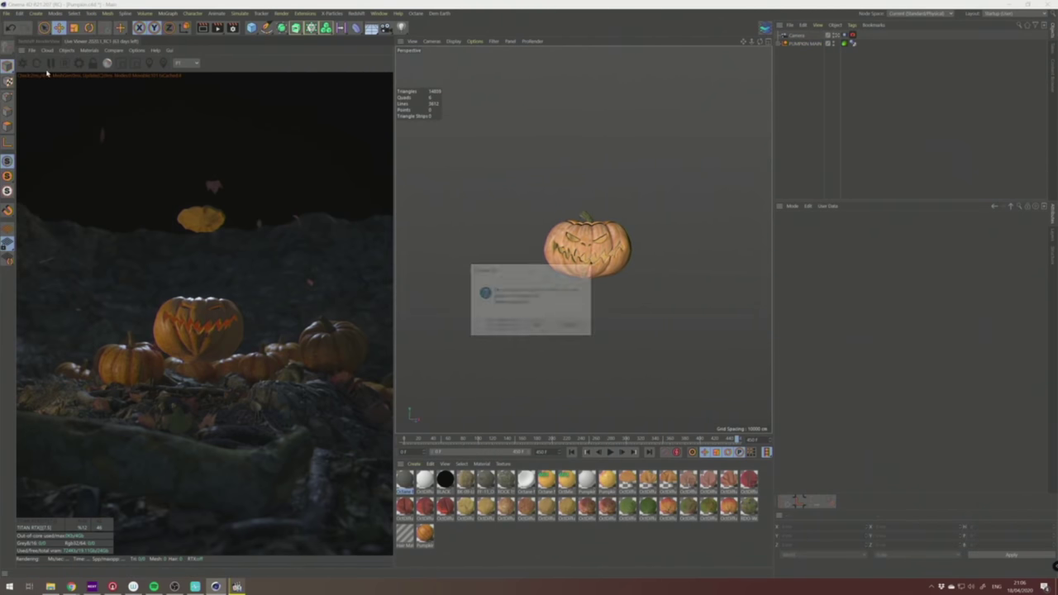
left_click(539, 325)
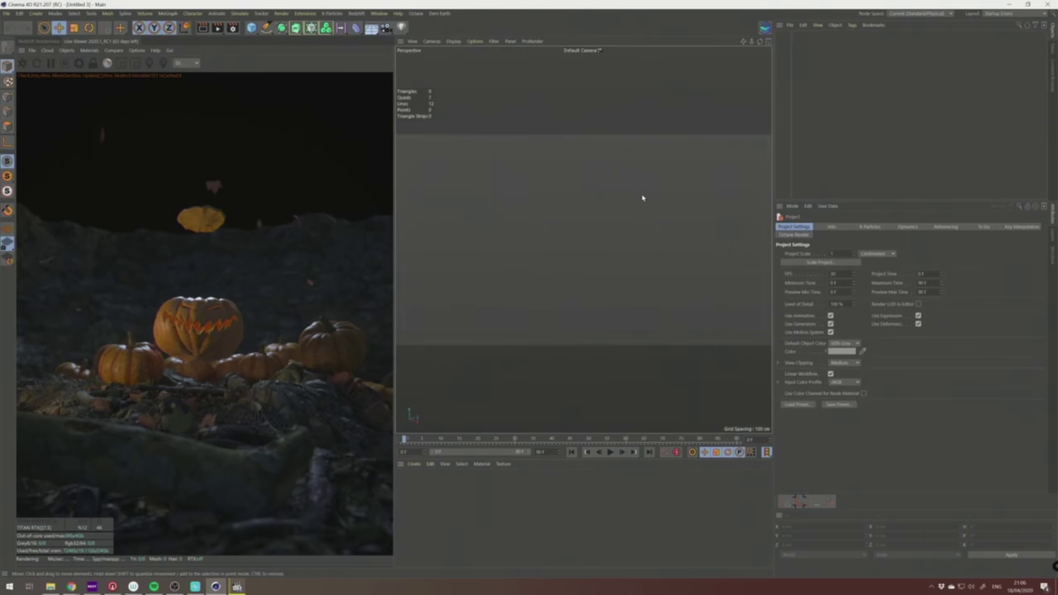
Launch Houdini, and look around its empty scene.
left_click(9, 587)
left_click(261, 195)
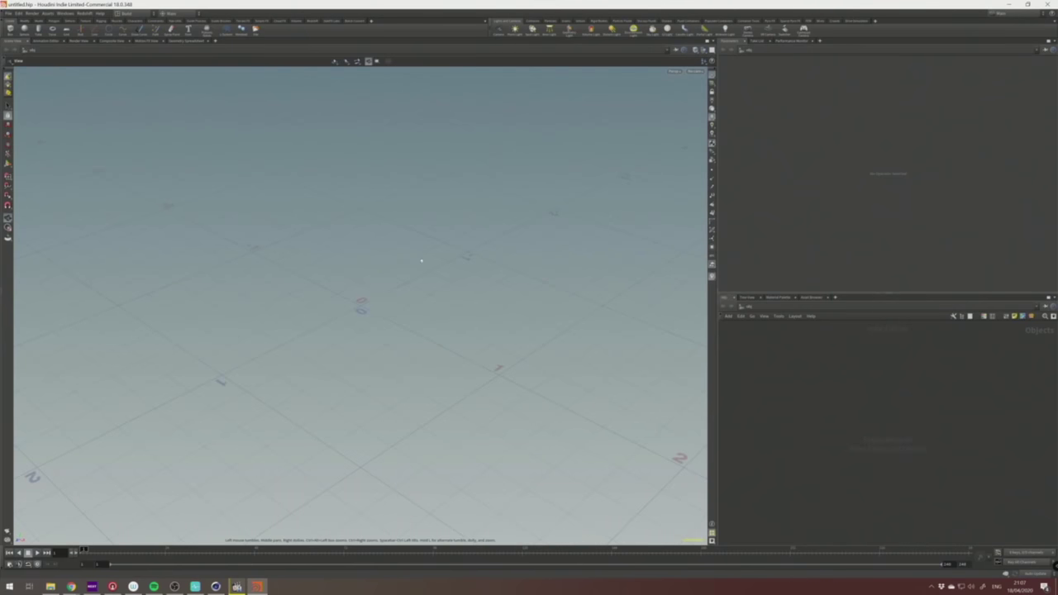
mouse_move(421, 261)
left_mouse_down("alt")
mouse_move(438, 252)
mouse_move(401, 279)
mouse_move(414, 258)
mouse_move(392, 241)
mouse_move(405, 251)
left_mouse_up("alt")
left_click_drag(403, 214, 391, 215, "alt")
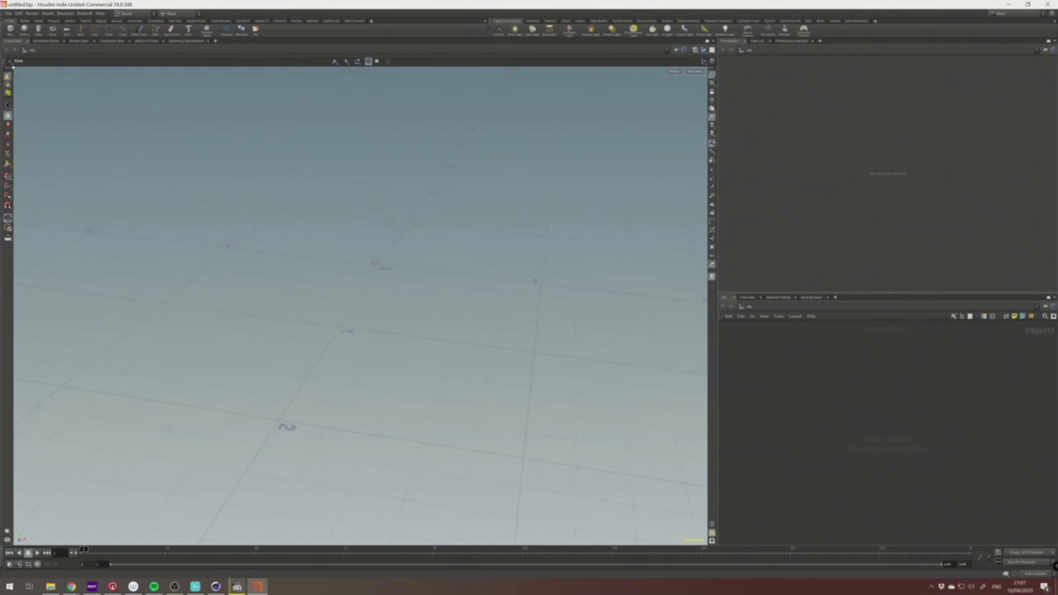
Import the Alembic scene Pumpkin.abc from the Desktop into the empty scene.
left_click(9, 14)
mouse_move(39, 124)
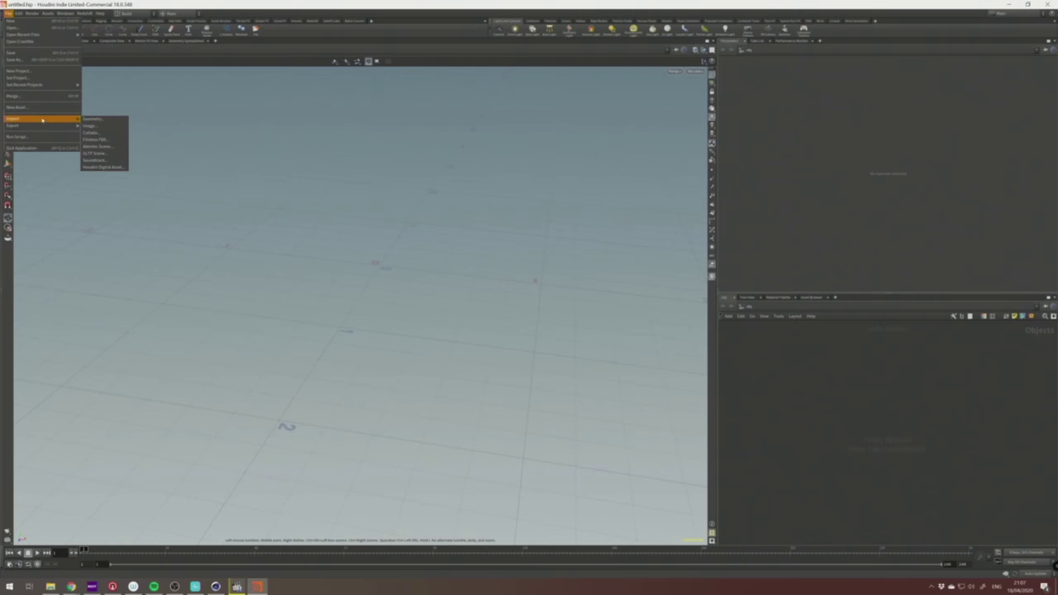
left_click(109, 149)
left_click_drag(119, 106, 154, 109)
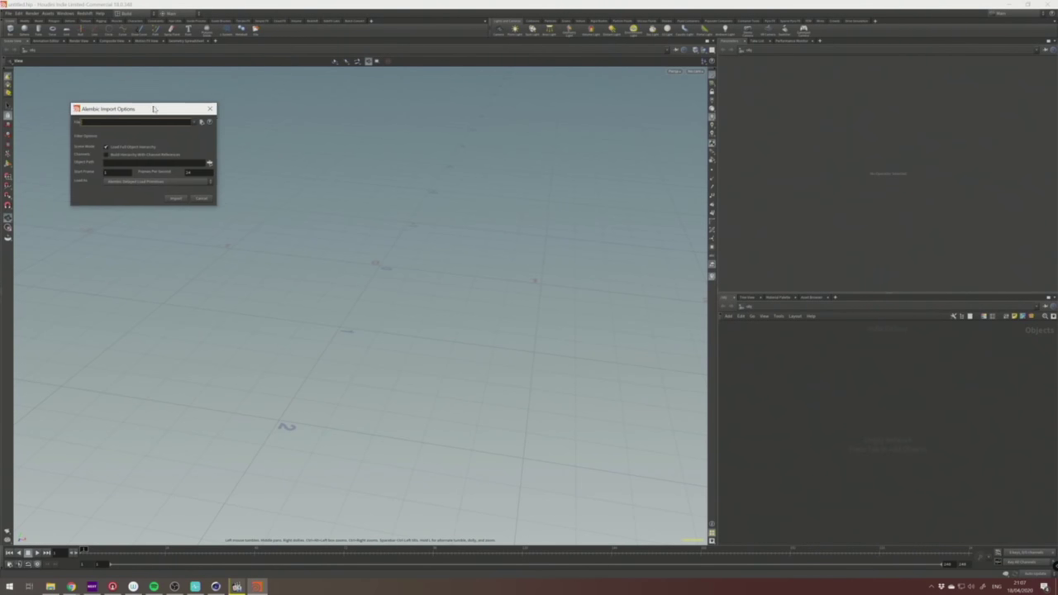
left_click_drag(153, 109, 258, 108)
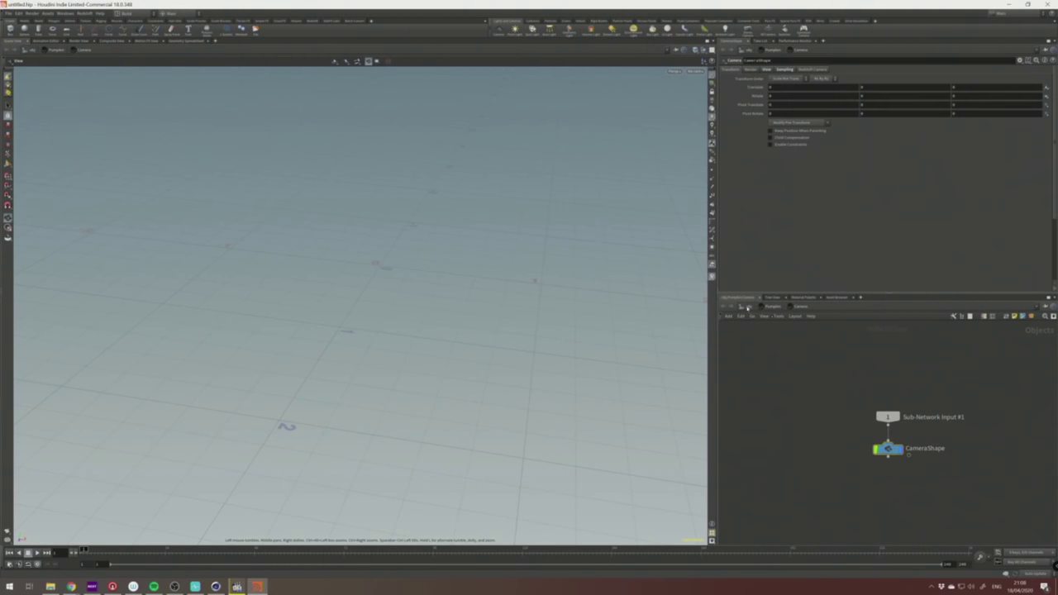
Return the network view to the object level, and move the Pumpkin Alembic Archive node to a clear spot.
left_click(748, 308)
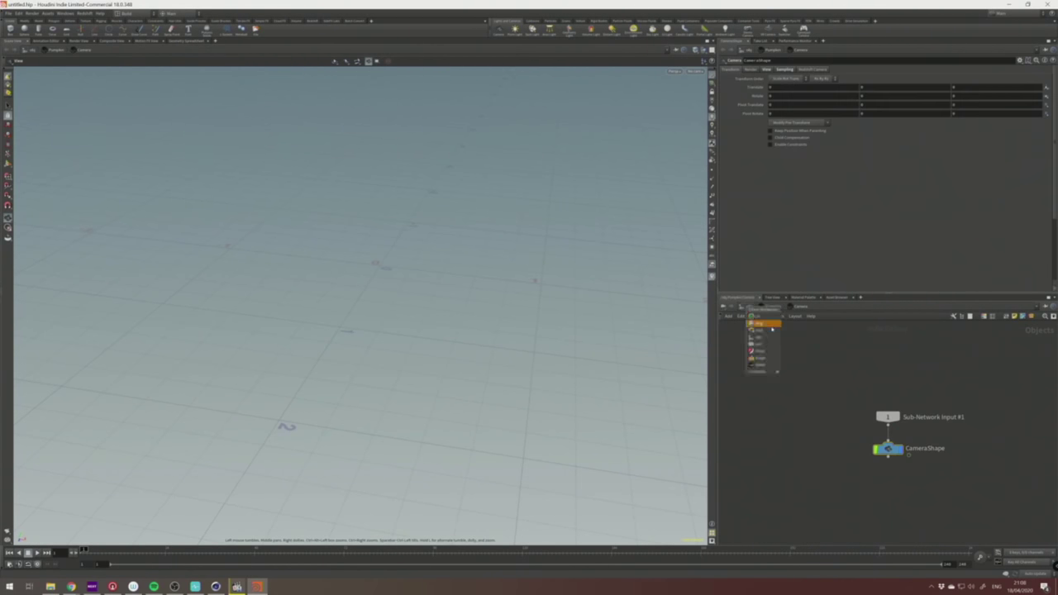
left_click(764, 340)
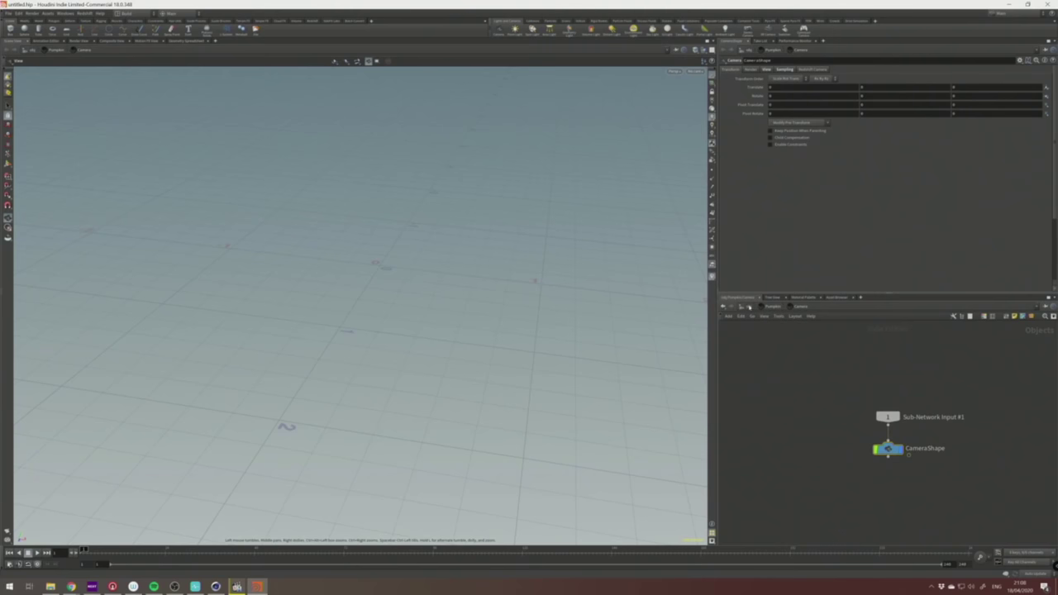
left_click(749, 306)
left_click_drag(906, 425, 832, 376)
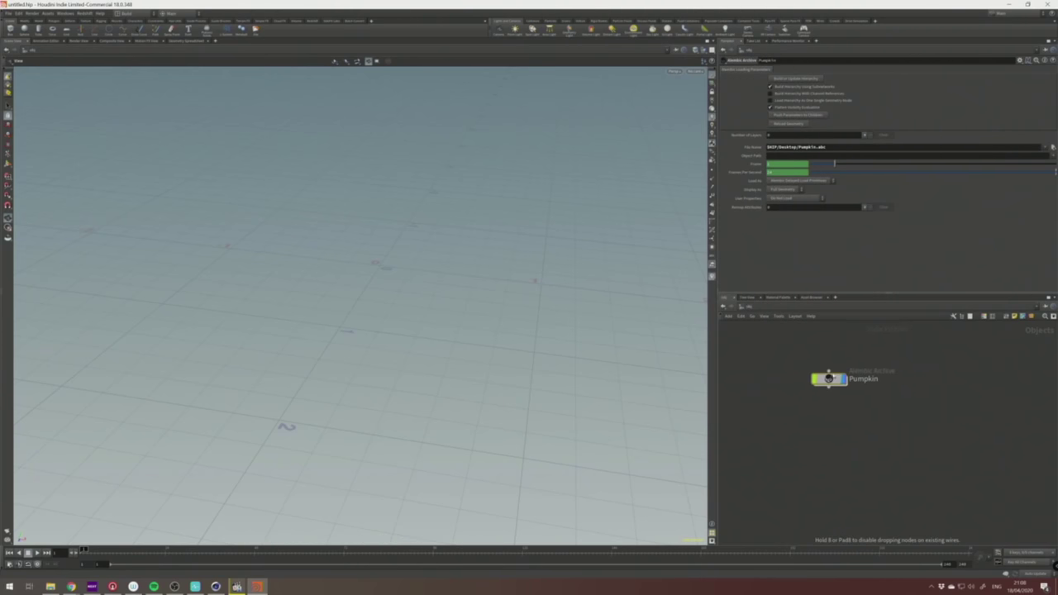
mouse_move(829, 378)
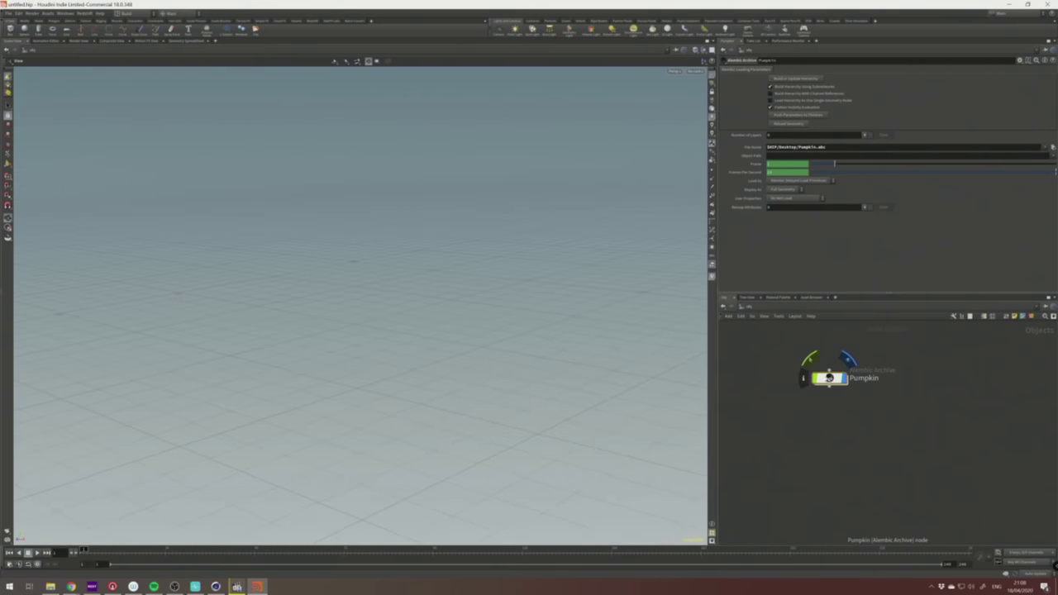
Look through the imported CameraShape camera in the viewport, and close the error dialog and the Houdini console.
left_click(696, 72)
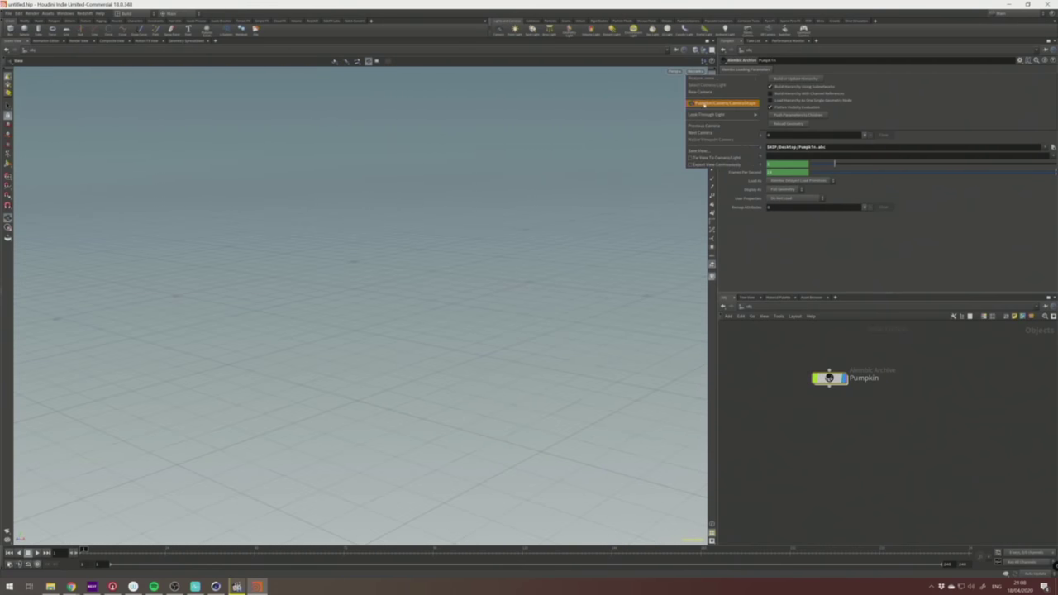
left_click(708, 103)
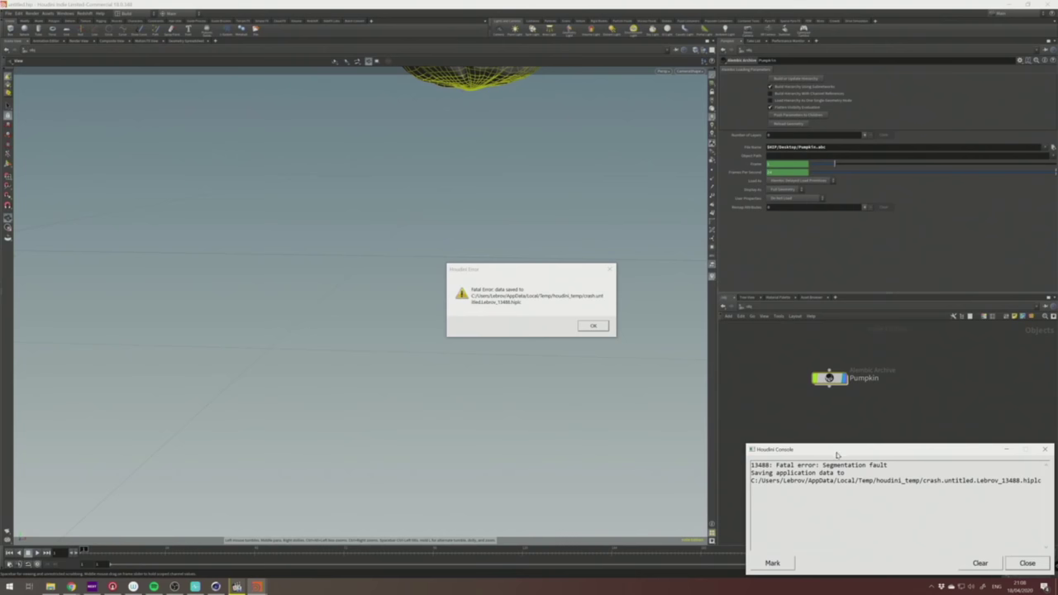
left_click(1025, 564)
left_click(589, 325)
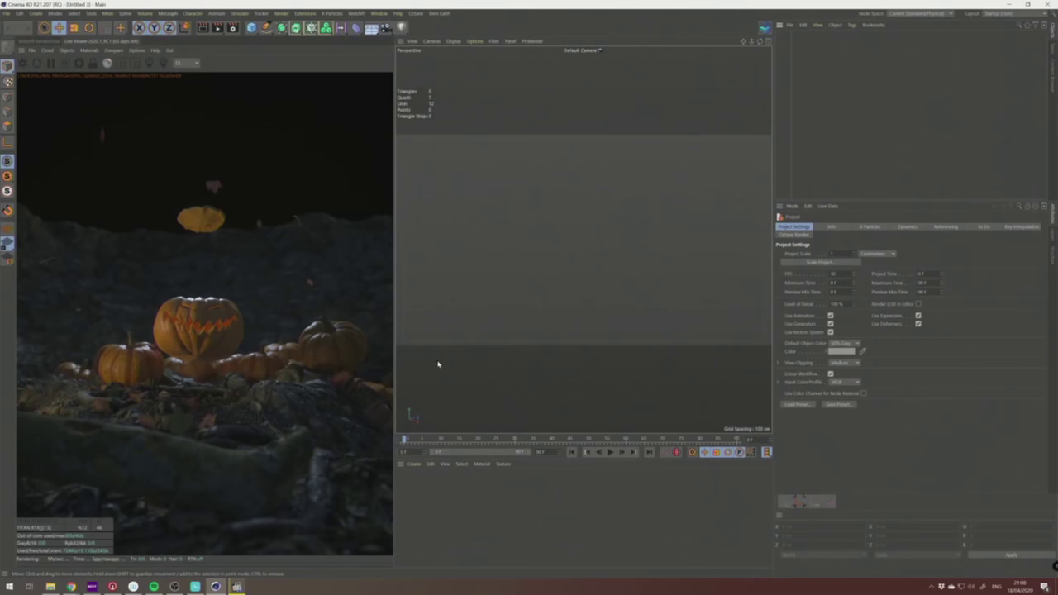
Open Task Manager, and find the Nahimic processes in the list.
right_click(10, 586)
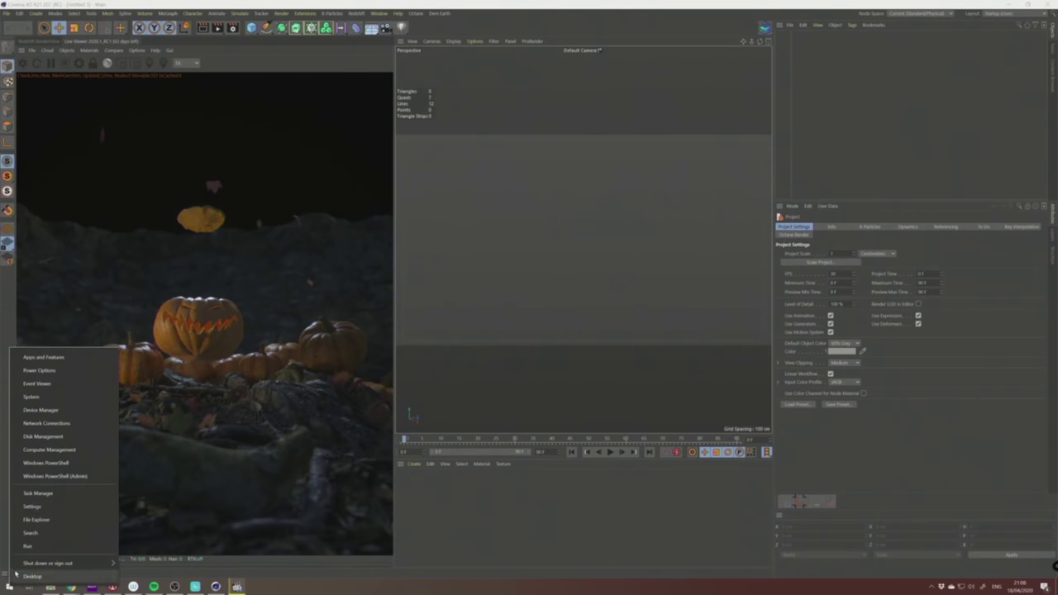
left_click(77, 493)
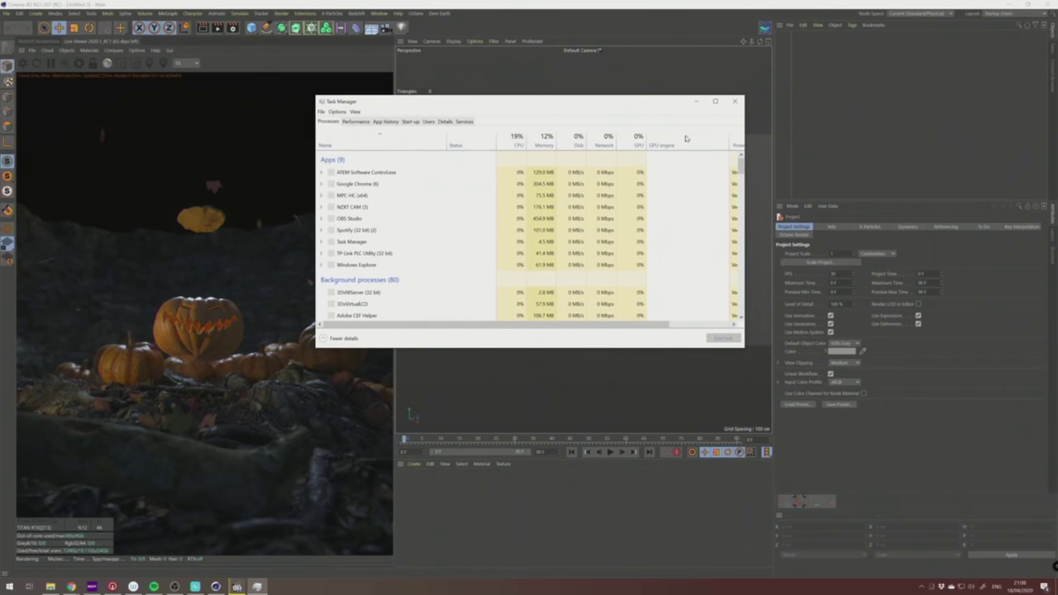
left_click_drag(741, 167, 741, 197)
left_click(463, 234)
key("n")
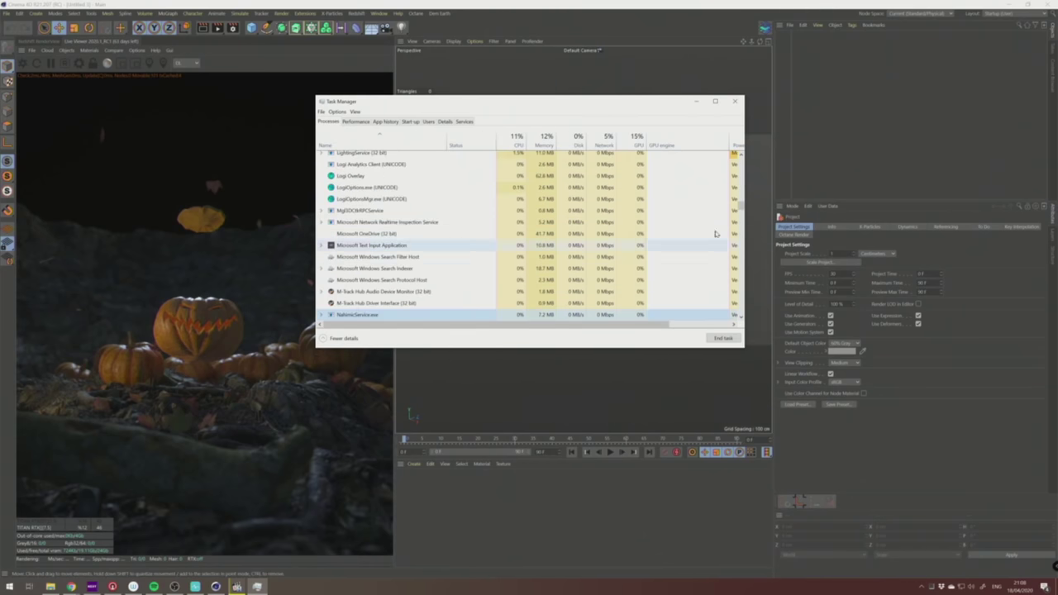
key("n")
key("n")
key("n")
key("n")
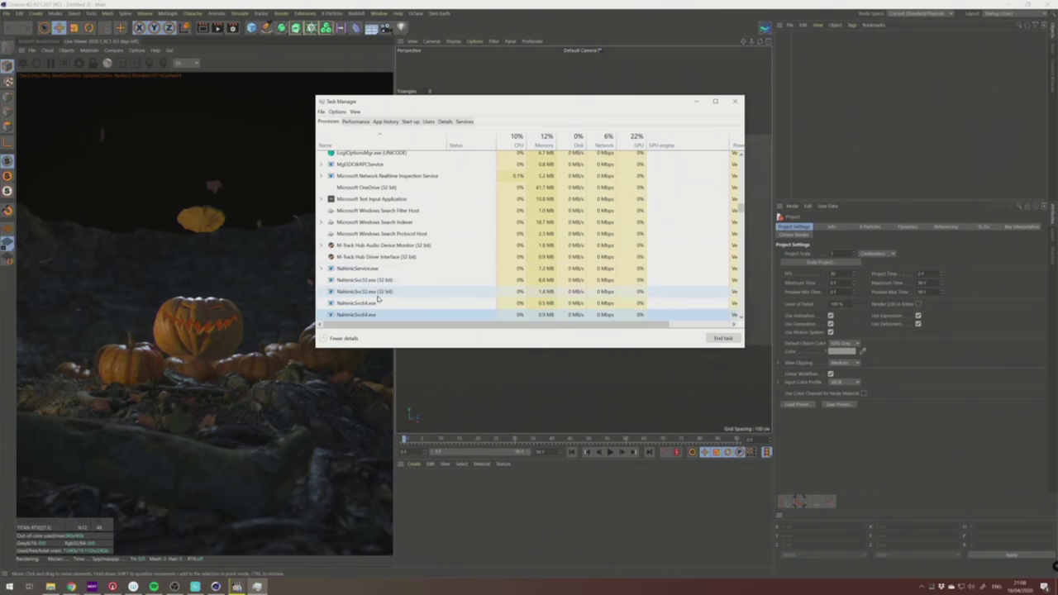
End all the Nahimic processes: NahimicService.exe and every NahimicSvc32.exe and NahimicSvc64.exe.
left_click(376, 270)
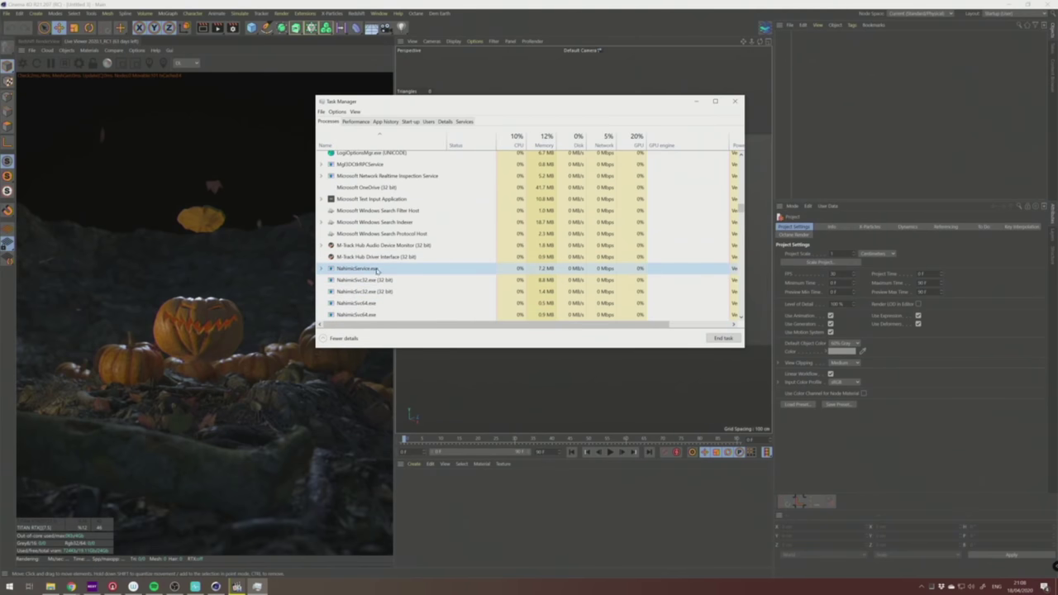
key("Delete")
left_click(376, 270)
left_click(722, 339)
left_click(381, 270)
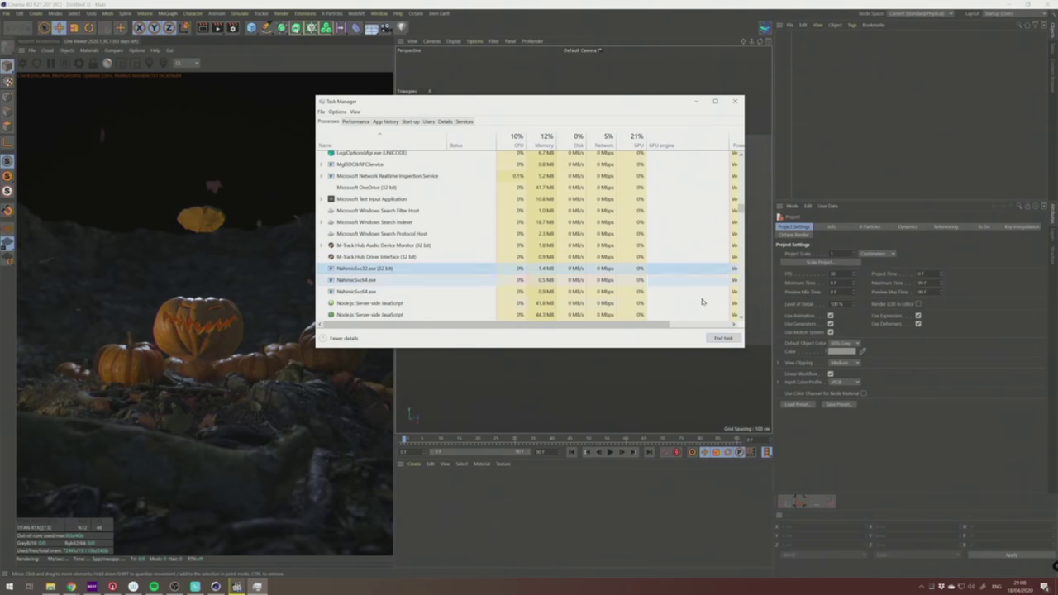
key("Delete")
left_click(368, 269)
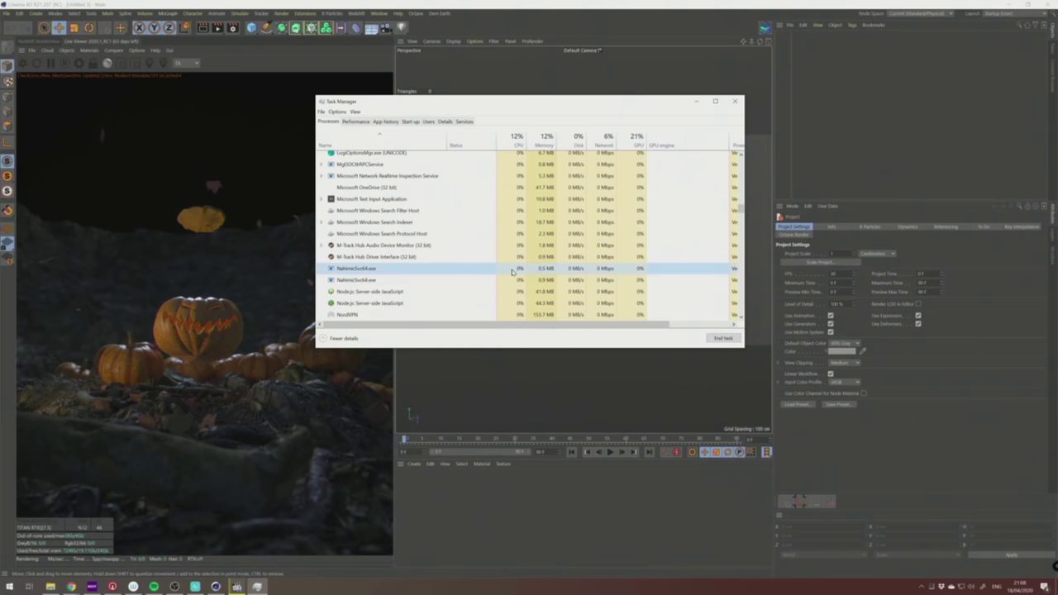
left_click(721, 338)
left_click(420, 266)
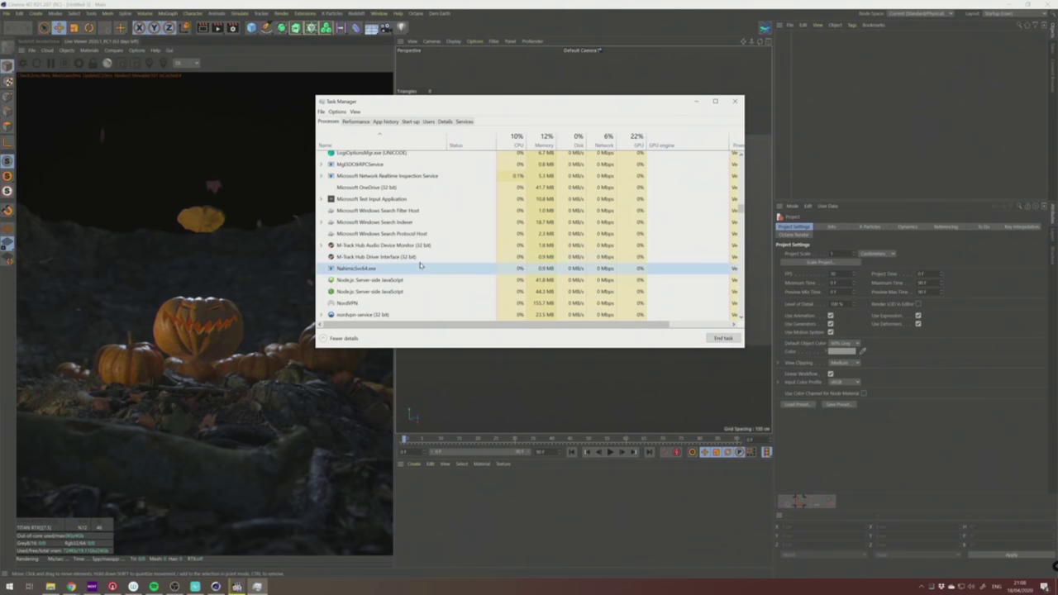
left_click(723, 337)
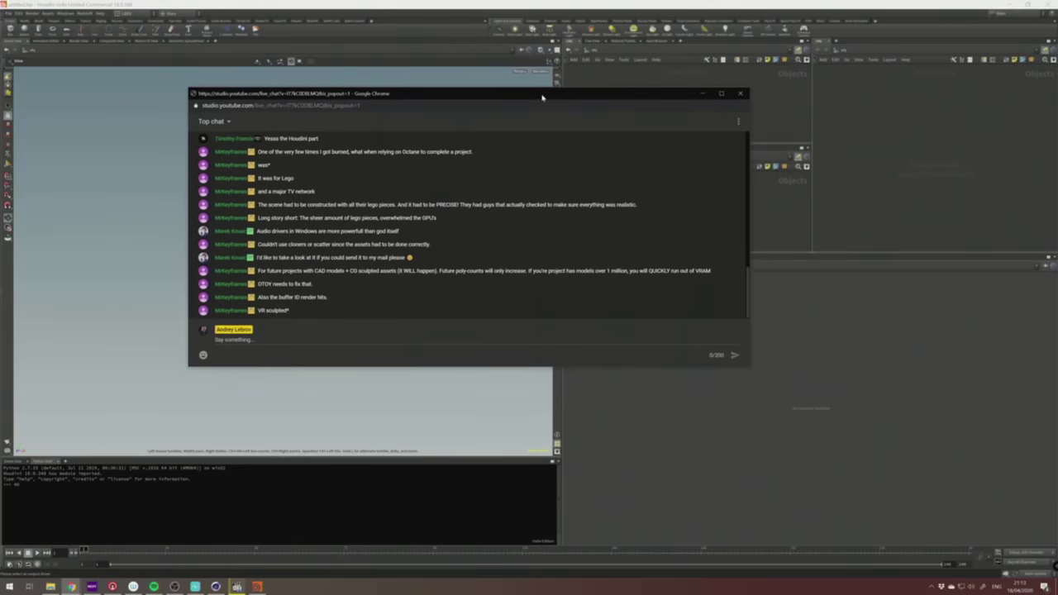
Move the live chat window aside, and extract the contents of the Pumpkin Alembic Archive node in Houdini.
left_click_drag(542, 98, 803, 265)
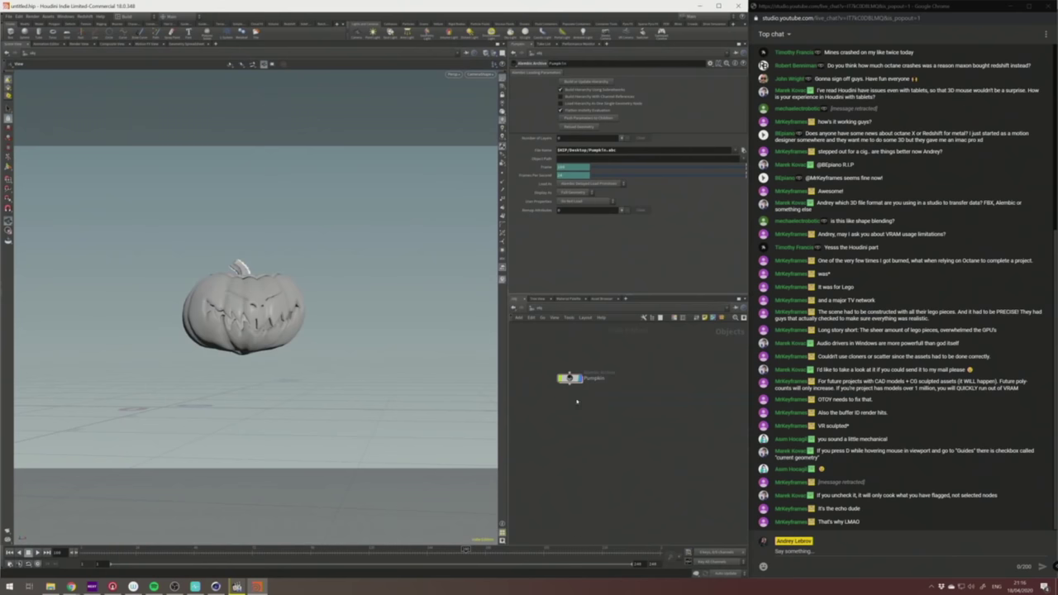
left_click(570, 378)
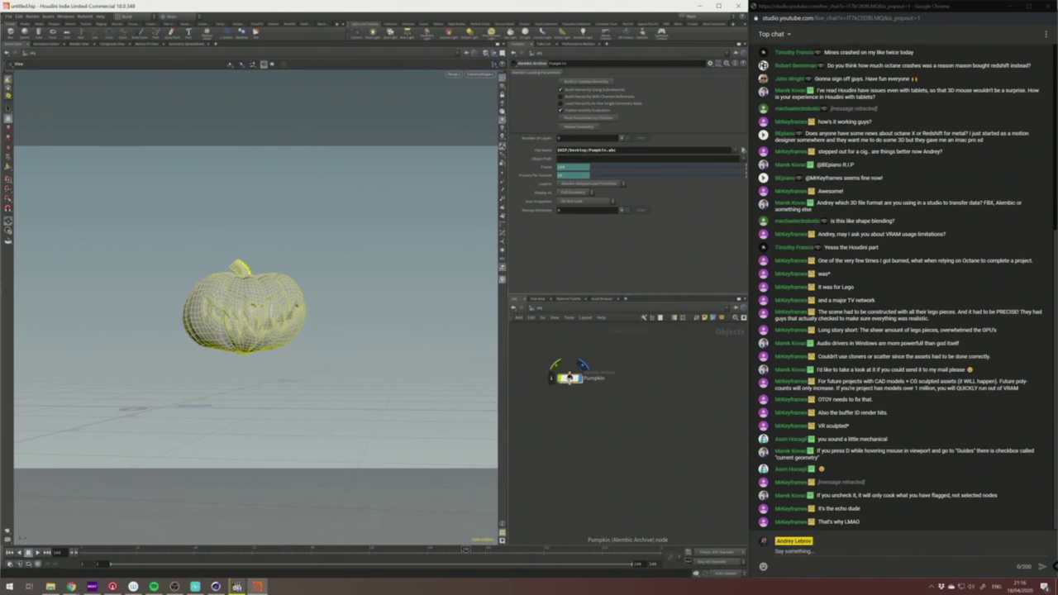
right_click(569, 378)
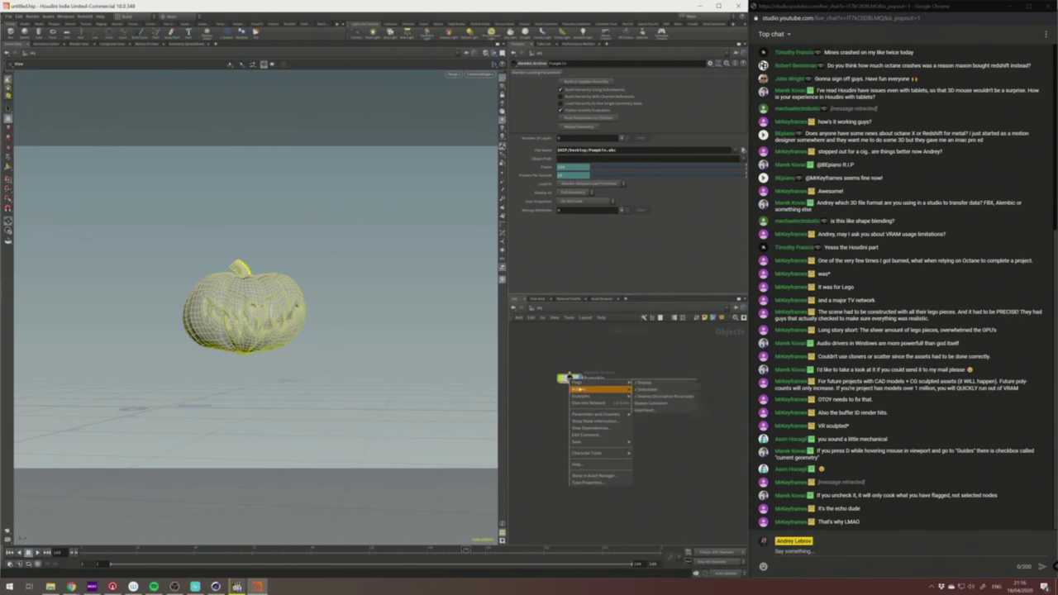
mouse_move(597, 389)
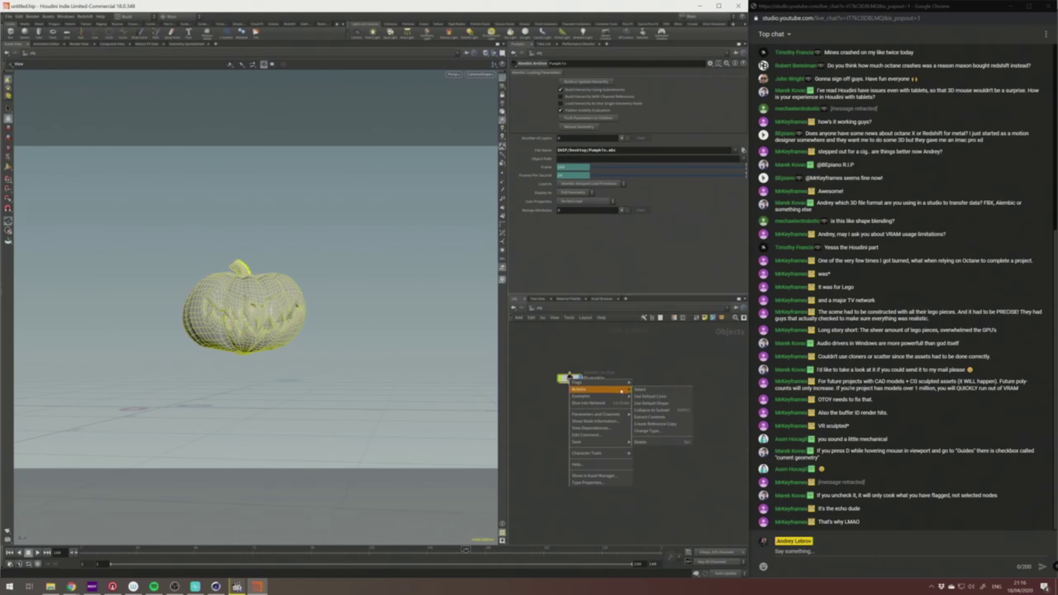
left_click(651, 416)
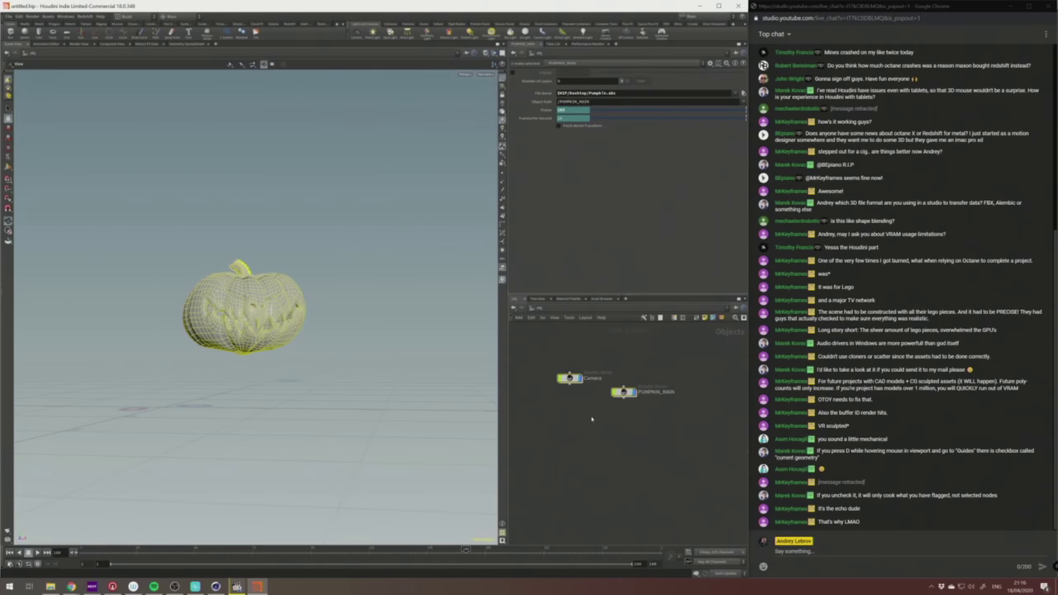
Space out the Camera and PUMPKIN_MAIN nodes, and check the animation at an earlier frame through the extracted camera.
left_click_drag(595, 372, 545, 377)
left_click_drag(647, 384, 634, 363)
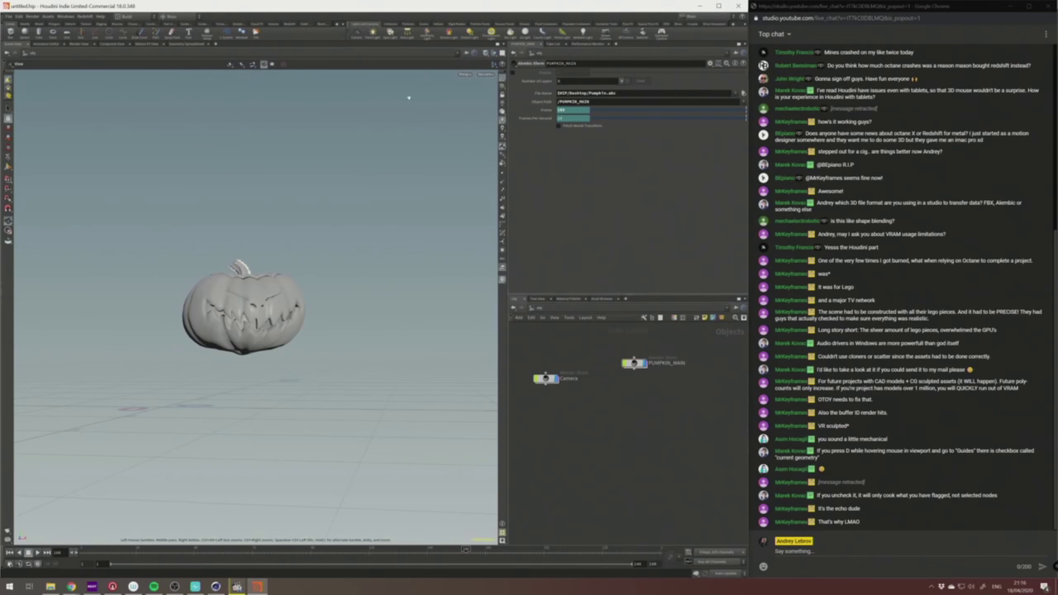
left_click(484, 74)
left_click(506, 106)
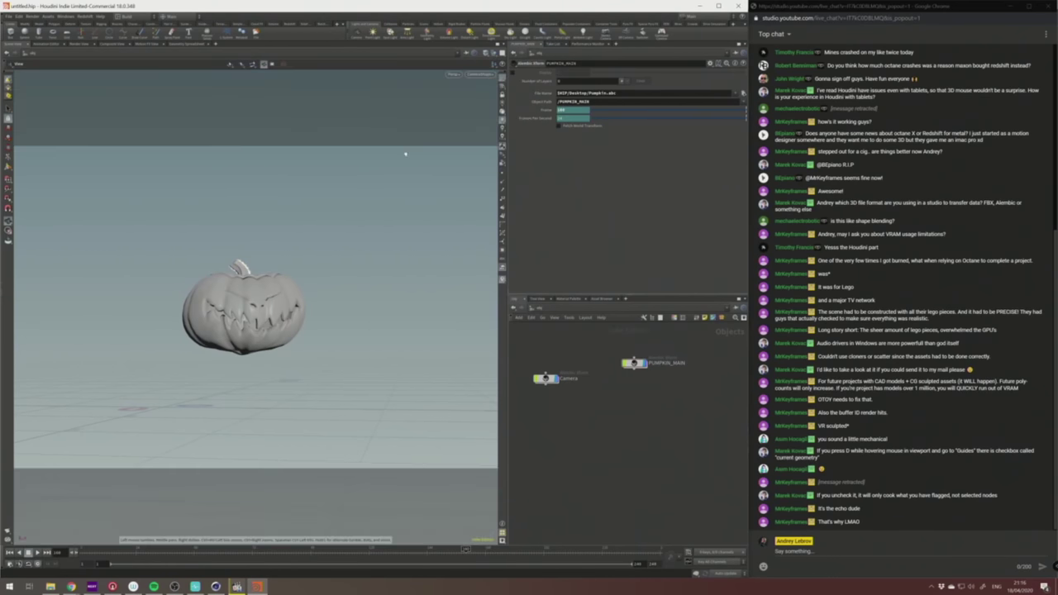
left_click_drag(466, 550, 404, 551)
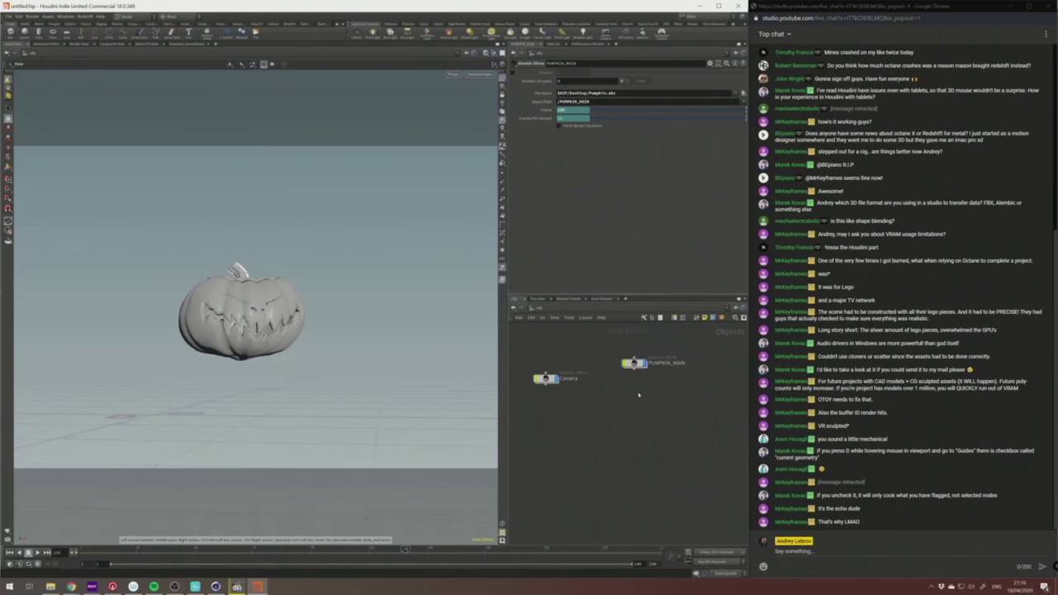
Line up PUMPKIN_MAIN with the Camera node, and spread apart the Hat and Subdivision_Surface nodes inside it.
left_click_drag(634, 364, 634, 378)
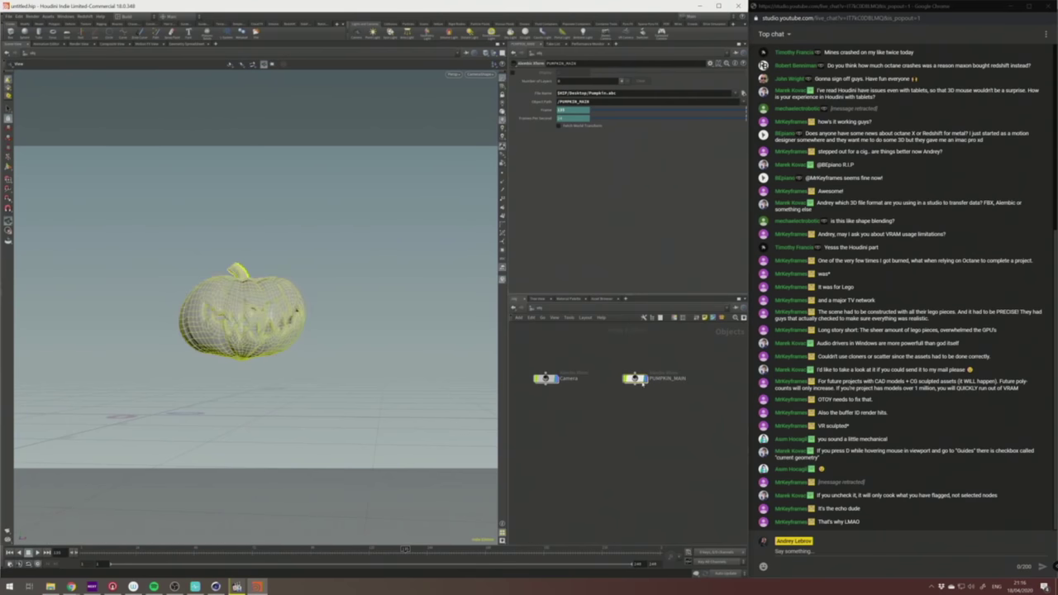
mouse_move(635, 378)
double_click(635, 378)
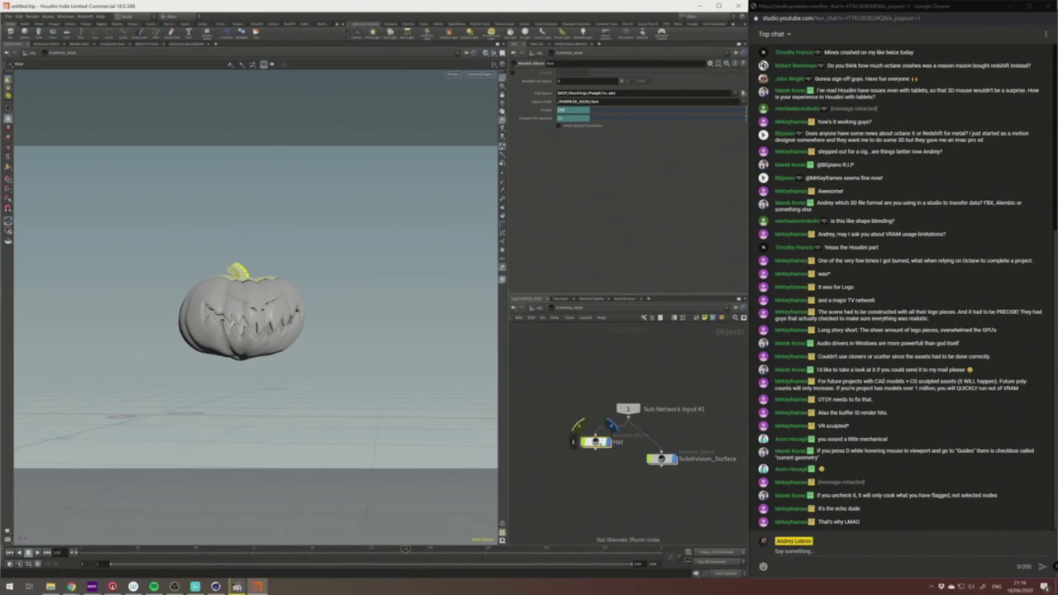
left_click_drag(595, 442, 558, 405)
left_click_drag(650, 464, 691, 436)
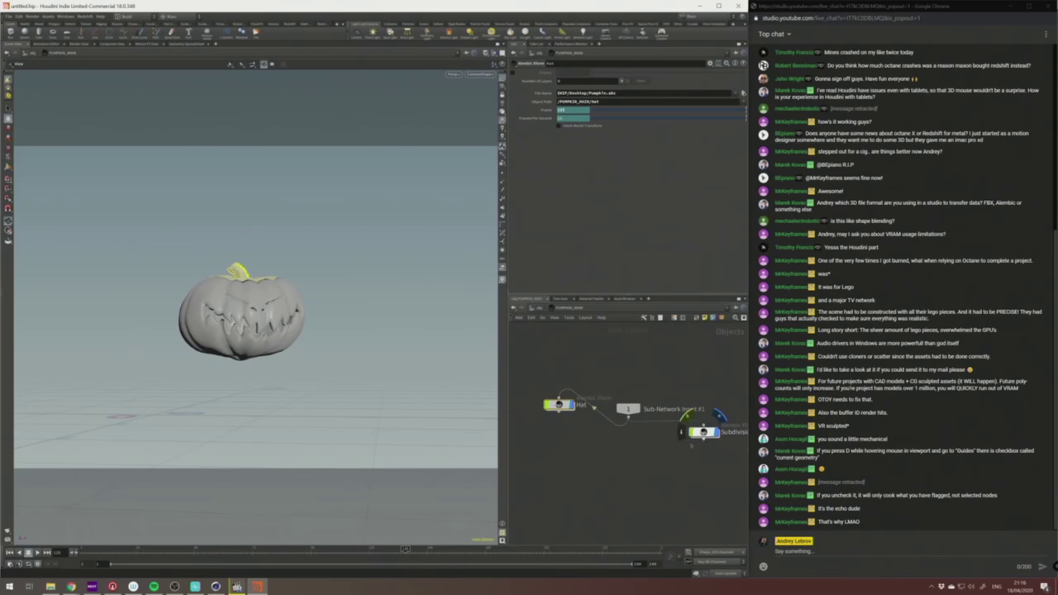
Check which geometry the Subdivision_Surface node holds by selecting it, and go back to the object level.
middle_click_drag(694, 430, 645, 420)
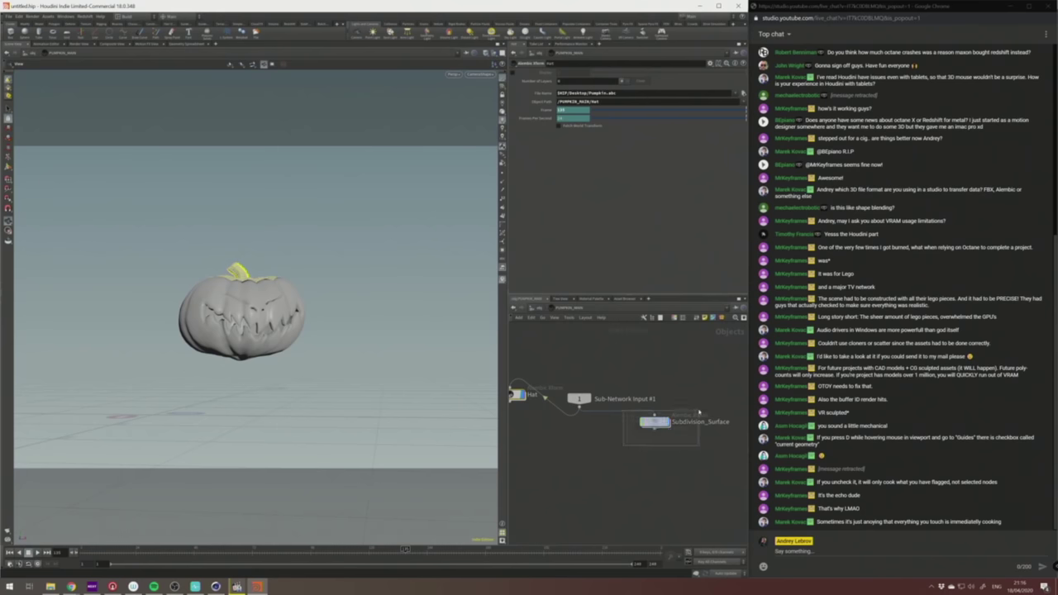
left_click(654, 422)
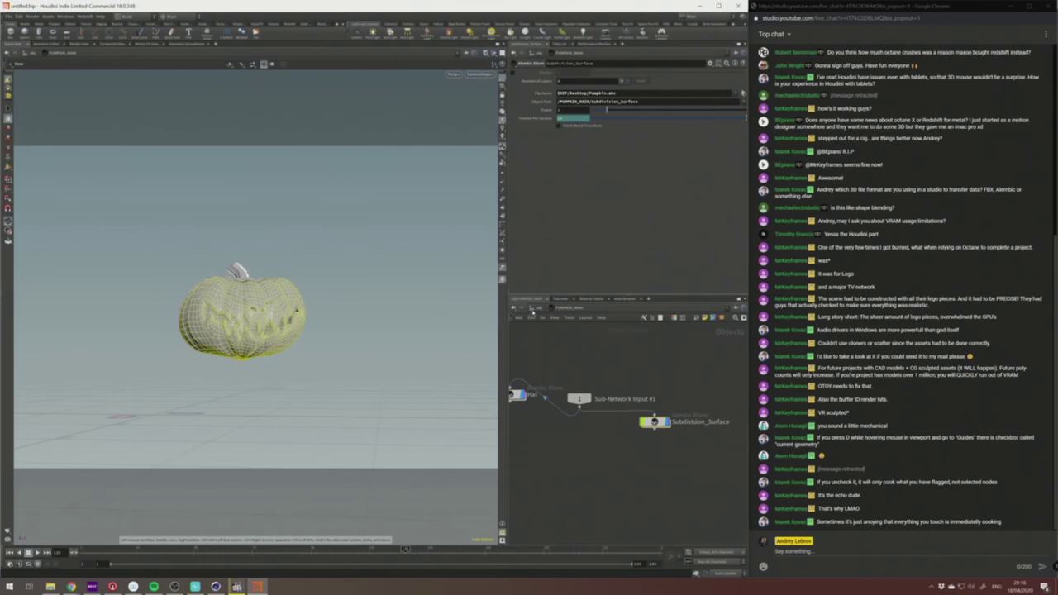
left_click(531, 312)
left_click(552, 343)
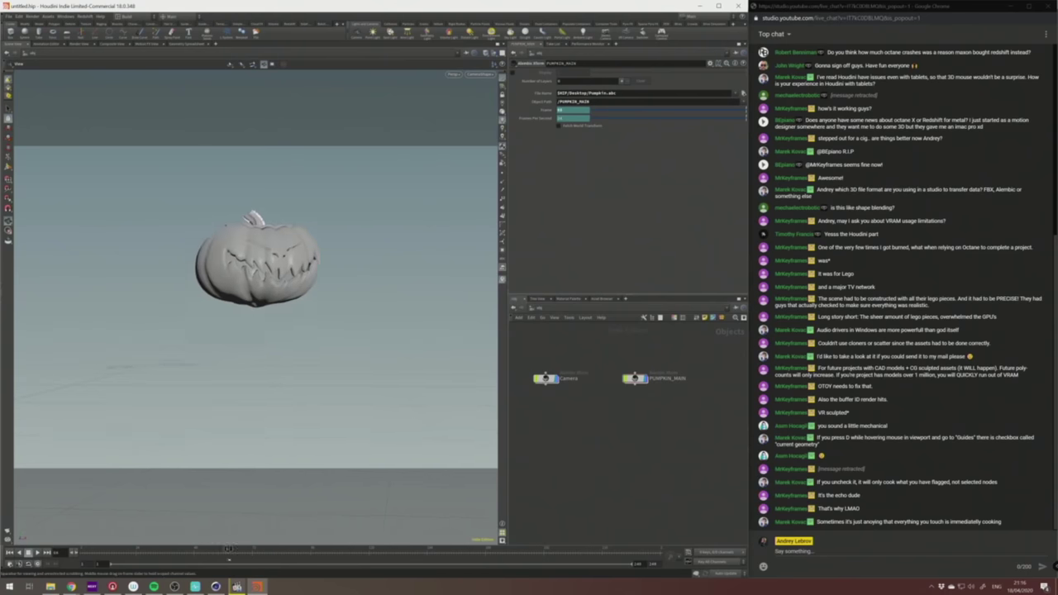
Duplicate the PUMPKIN_MAIN node at the object level.
right_click(636, 378)
mouse_move(665, 389)
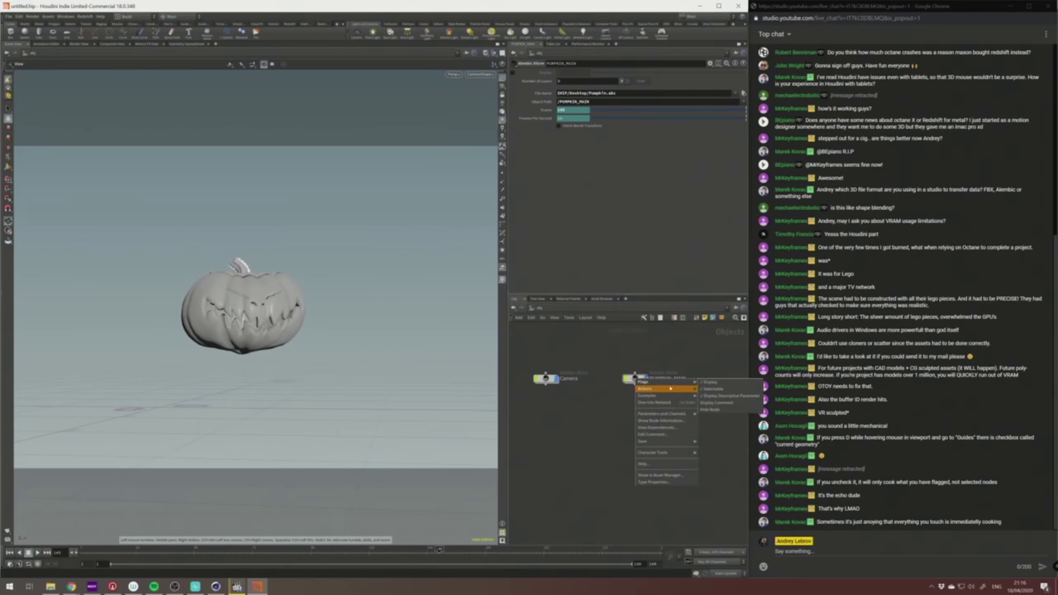
left_click(725, 395)
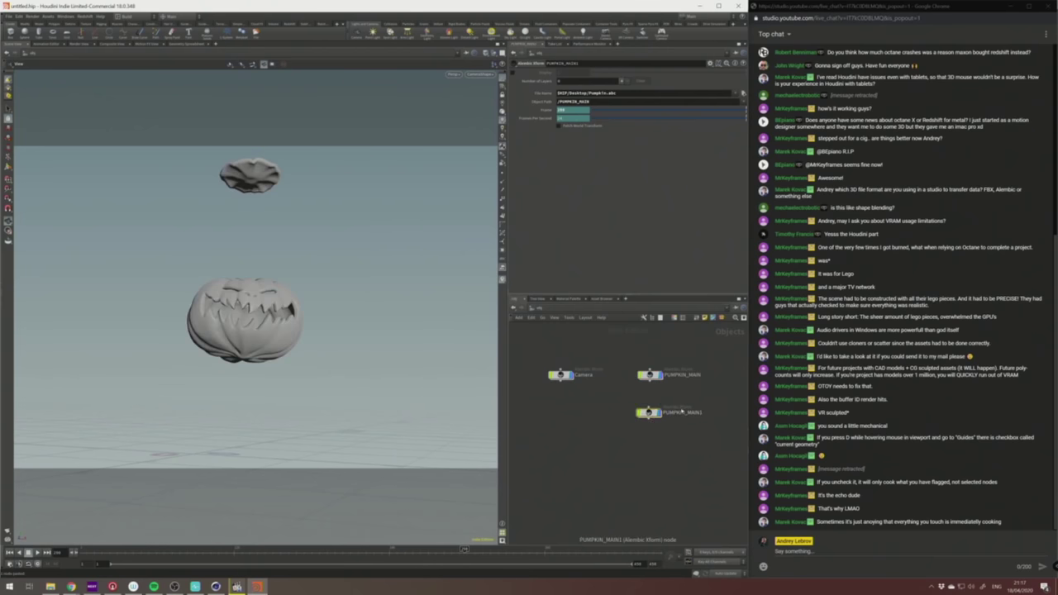
Extract the PUMPKIN_MAIN hierarchy to the object level, and arrange the Hat and Subdivision_Surface nodes beneath PUMPKIN_MAIN.
right_click(648, 413)
mouse_move(659, 422)
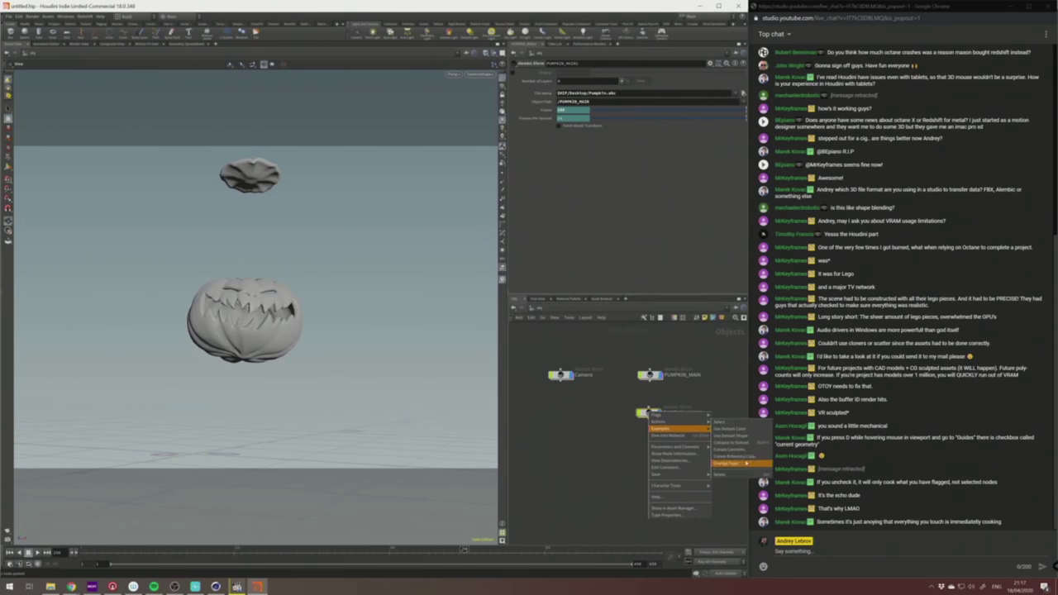
left_click(740, 451)
left_click(655, 439)
left_click_drag(649, 413, 616, 406)
middle_click_drag(682, 423, 591, 421)
left_click_drag(677, 434, 585, 405)
middle_click_drag(549, 437, 592, 430)
left_click_drag(567, 394, 601, 375)
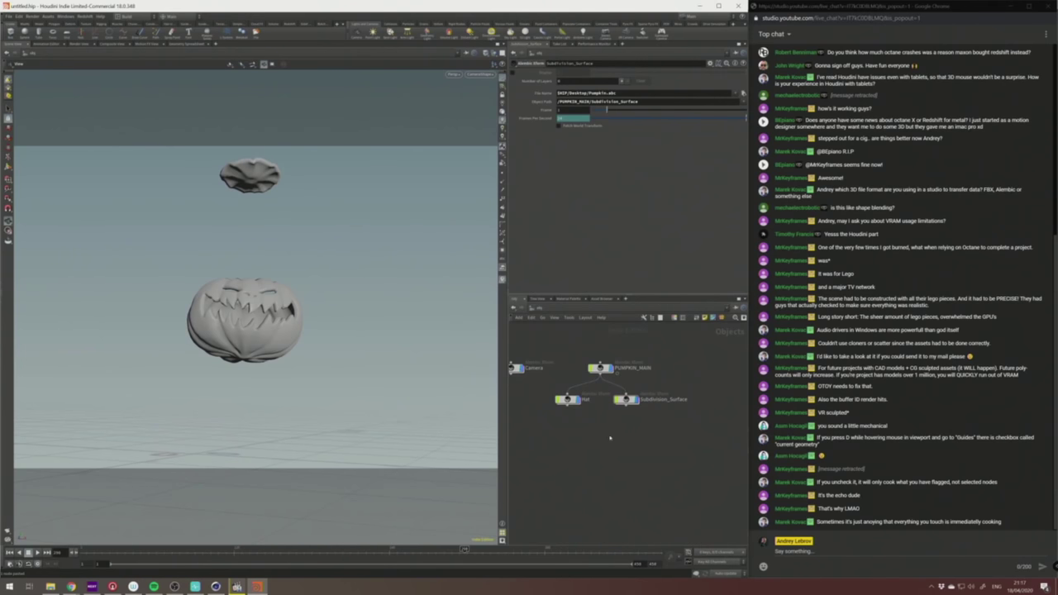
Rename the Subdivision_Surface node as Main_body, and spread out the pumpkin nodes while checking the animation at other frames.
left_click(390, 548)
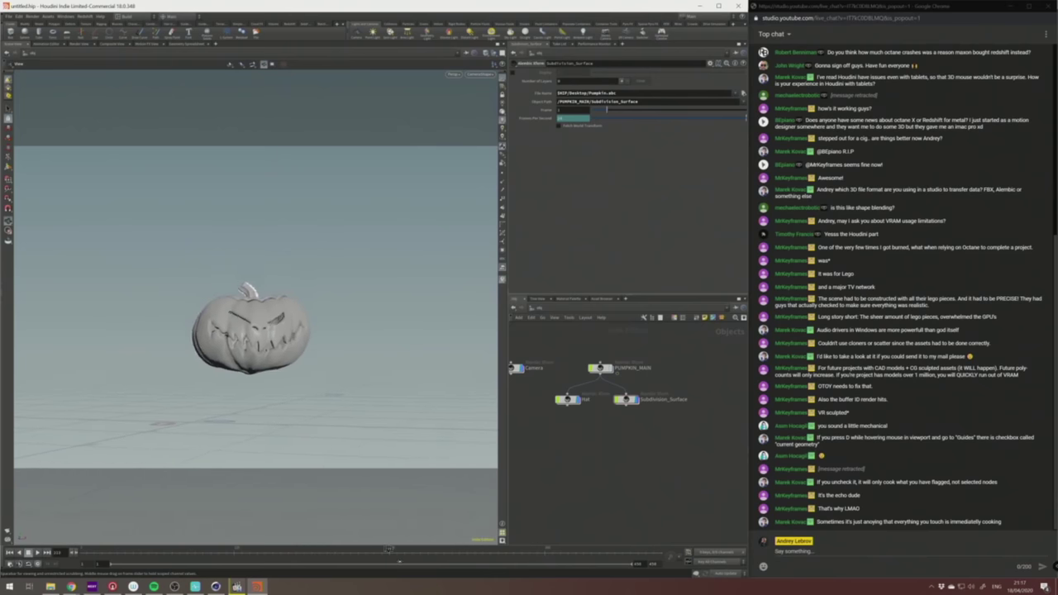
left_click_drag(567, 400, 558, 400)
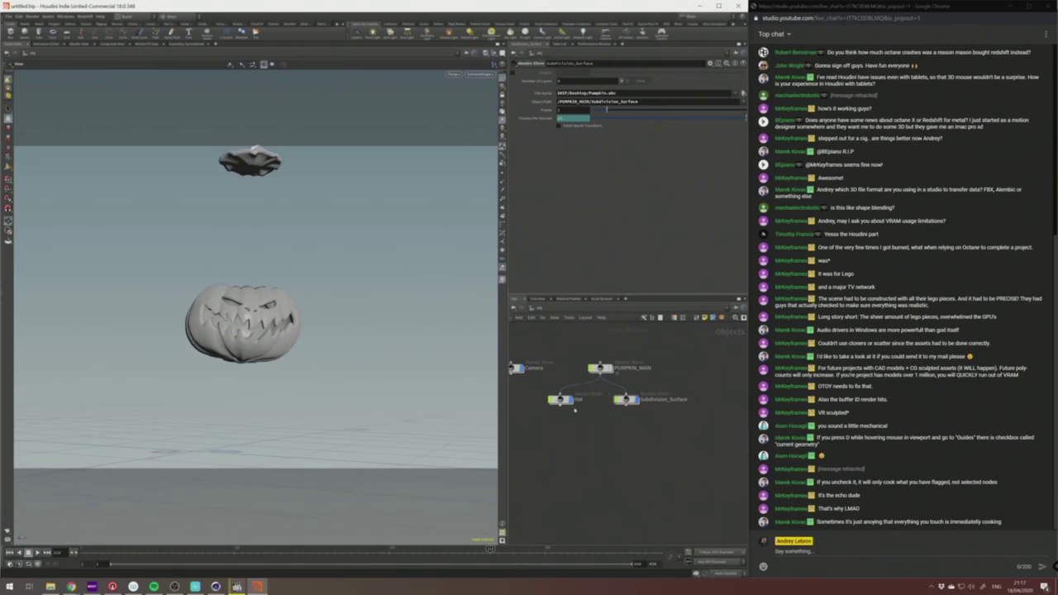
left_click_drag(625, 399, 635, 402)
double_click(676, 402)
type("Main_body")
key("Return")
left_click_drag(477, 550, 503, 550)
left_click_drag(601, 370, 591, 364)
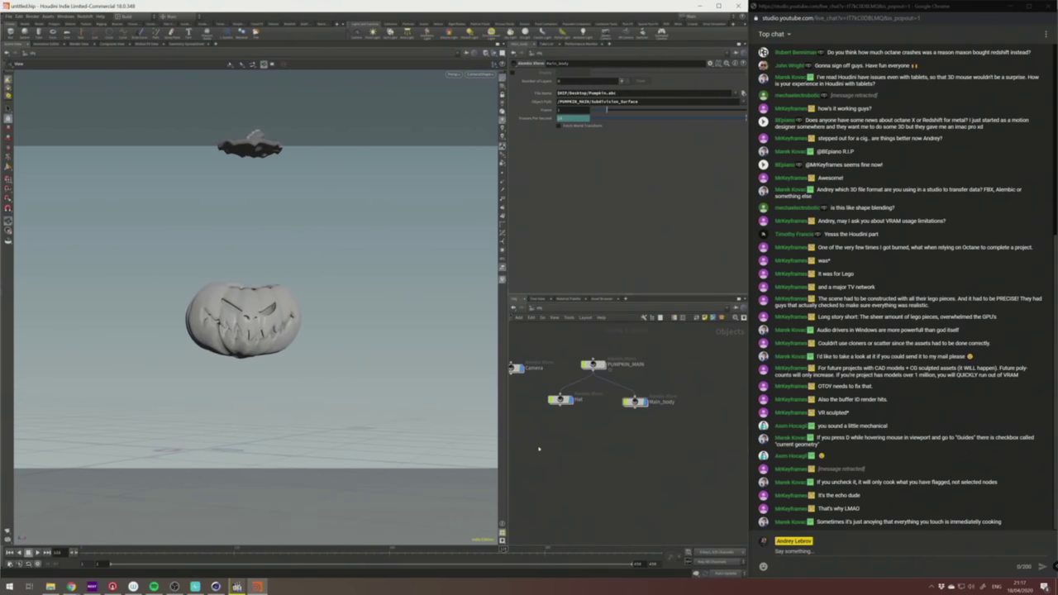
Add a Geometry node below the Hat node at the object level and name it Source.
middle_click_drag(572, 472, 611, 459)
left_click(635, 352)
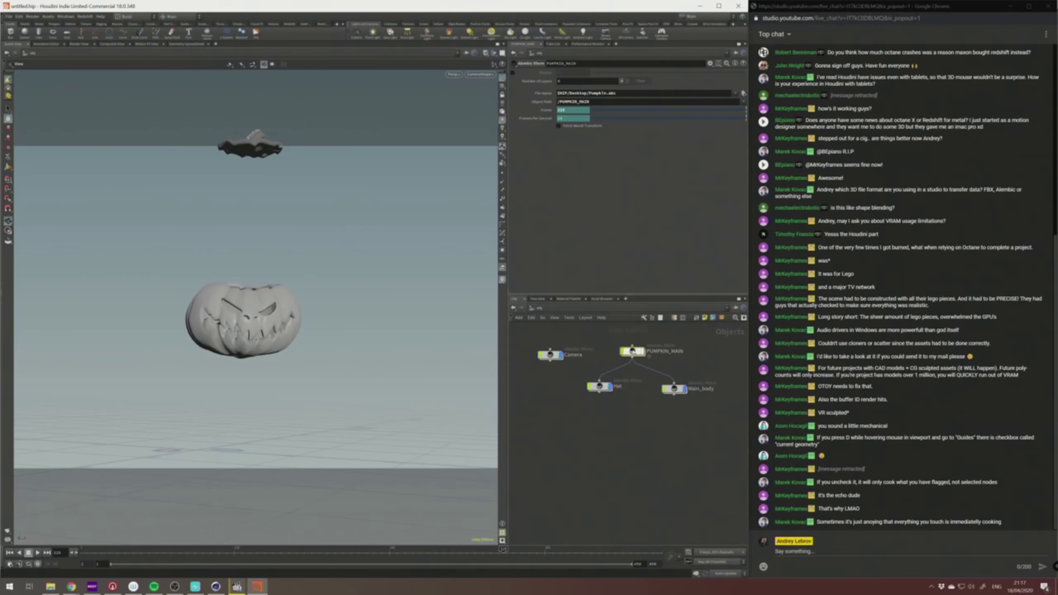
key("Tab")
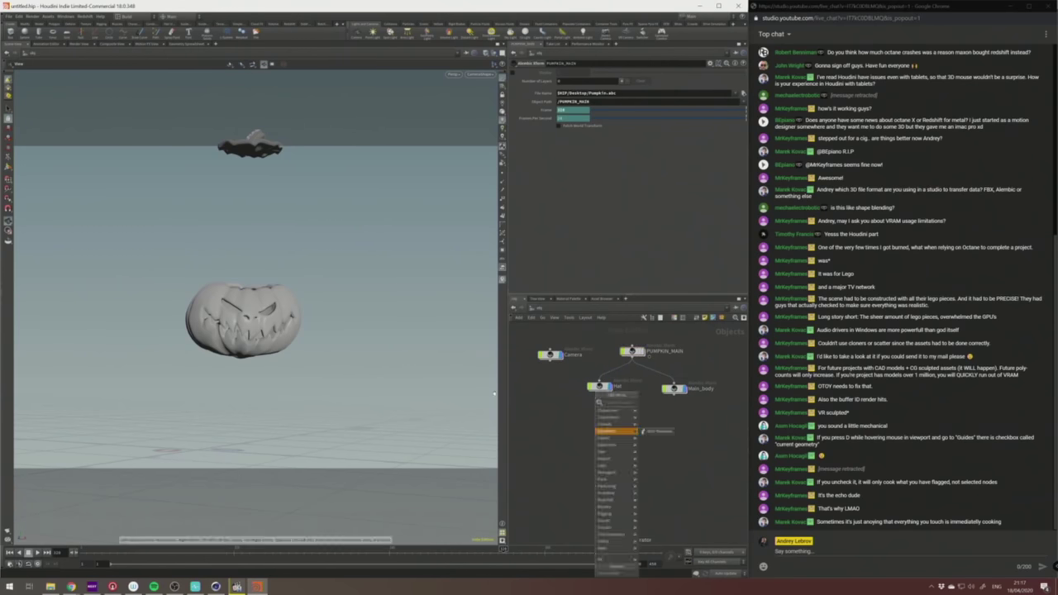
left_click(659, 431)
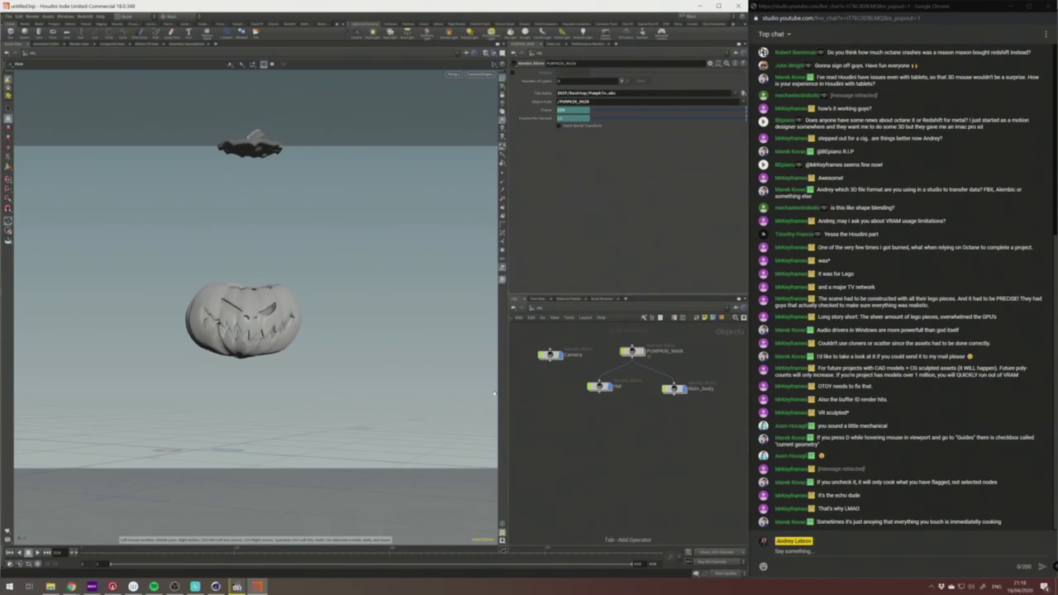
left_click(603, 423)
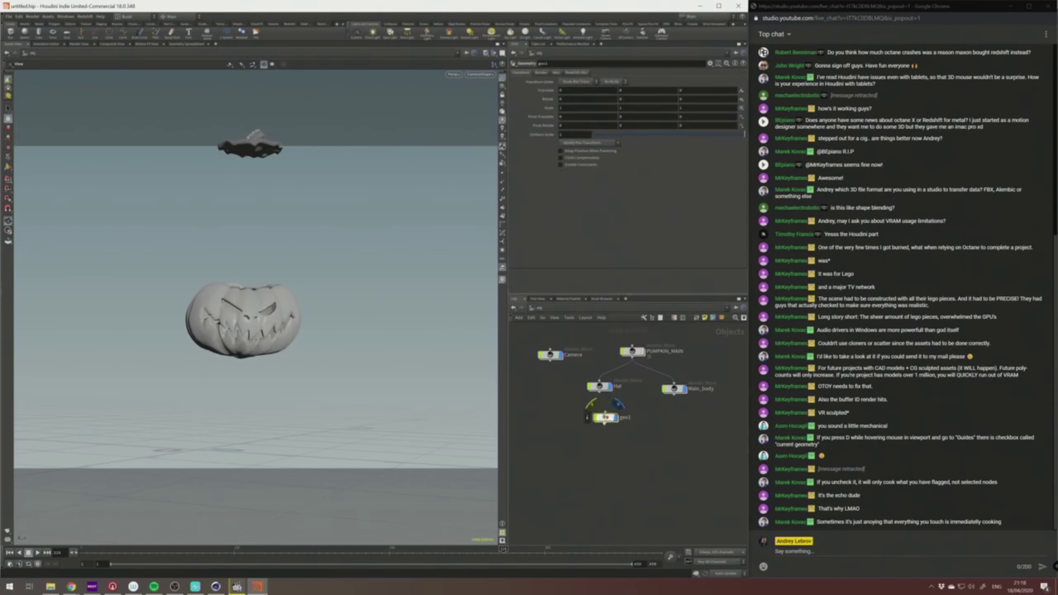
left_click(621, 420)
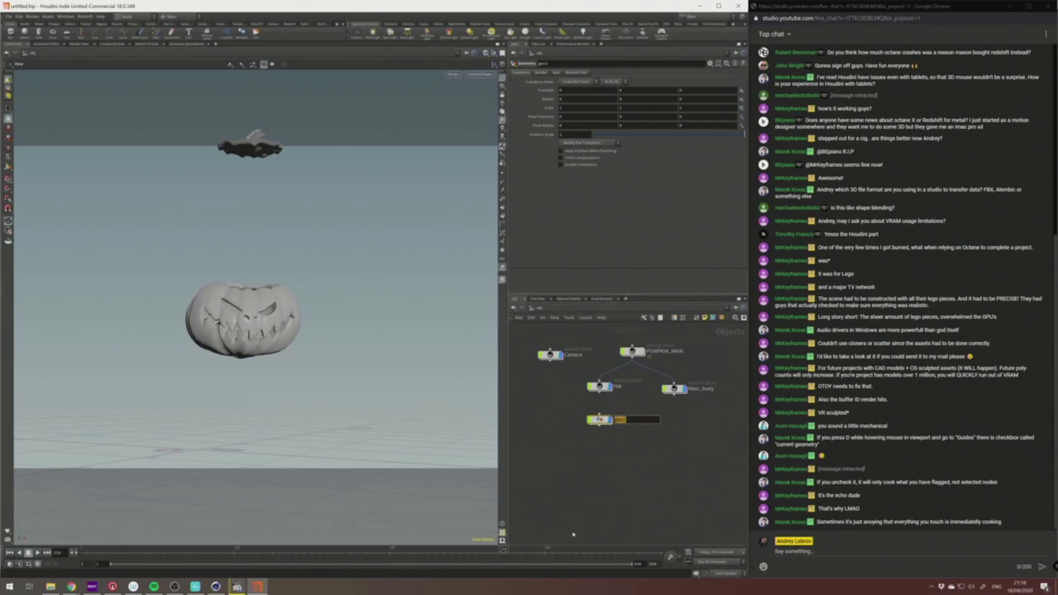
key("Return")
Enter the Source geometry node and add a Sphere node.
double_click(601, 419)
key("Tab")
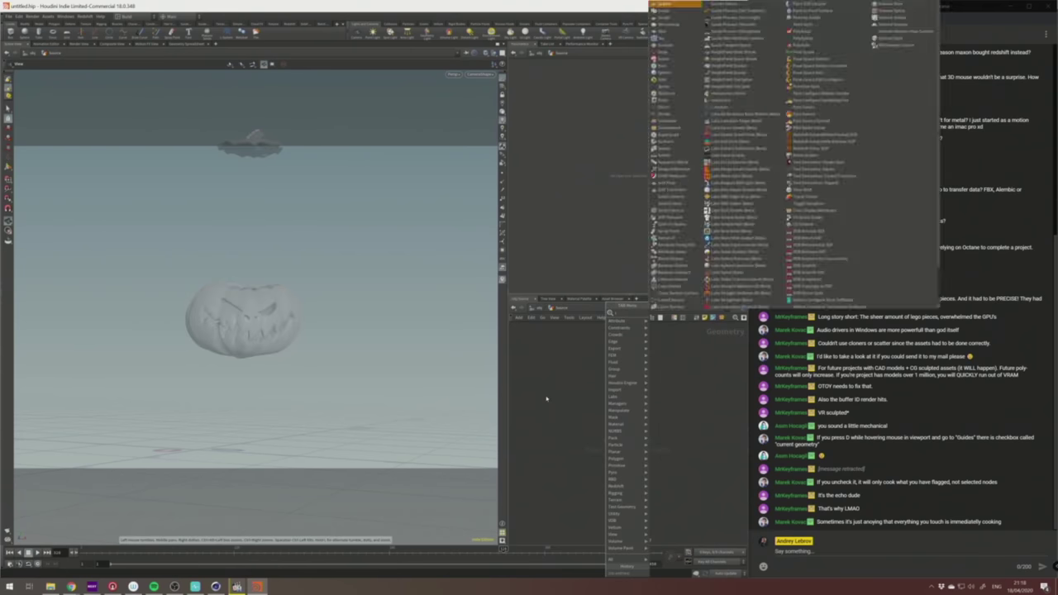
key("BackSpace")
key("BackSpace")
type("obj")
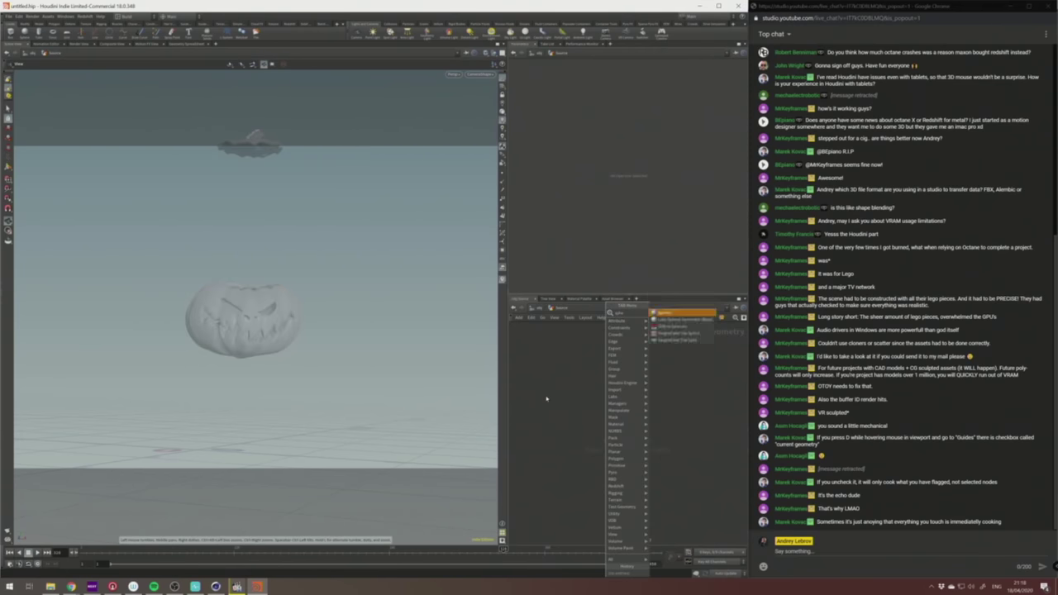
key("Return")
left_click(574, 369)
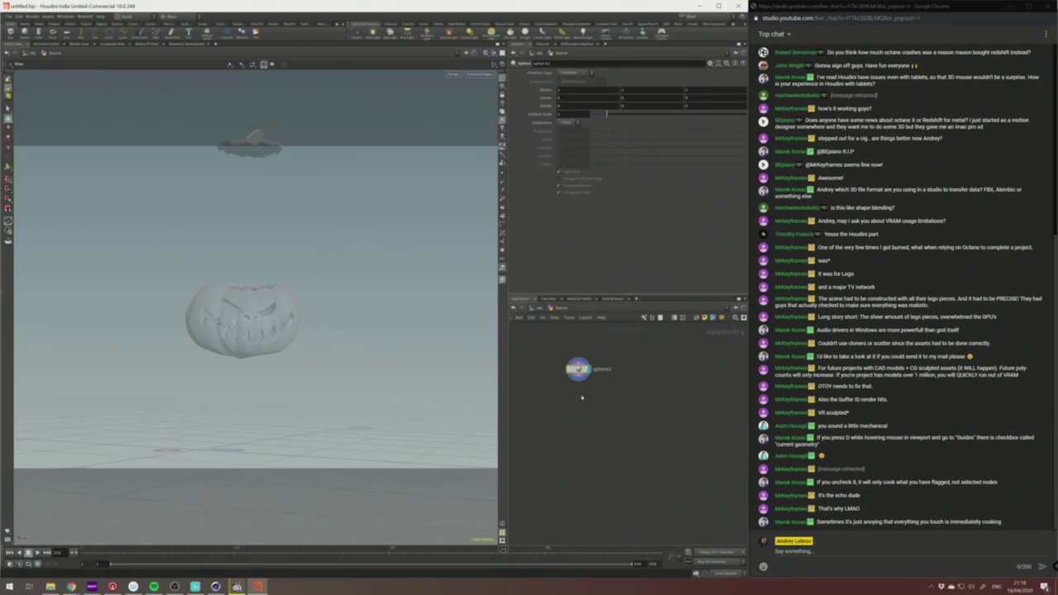
Add a Mountain node below the Sphere, connect it to the Sphere's output, and make it the displayed node.
key("Tab")
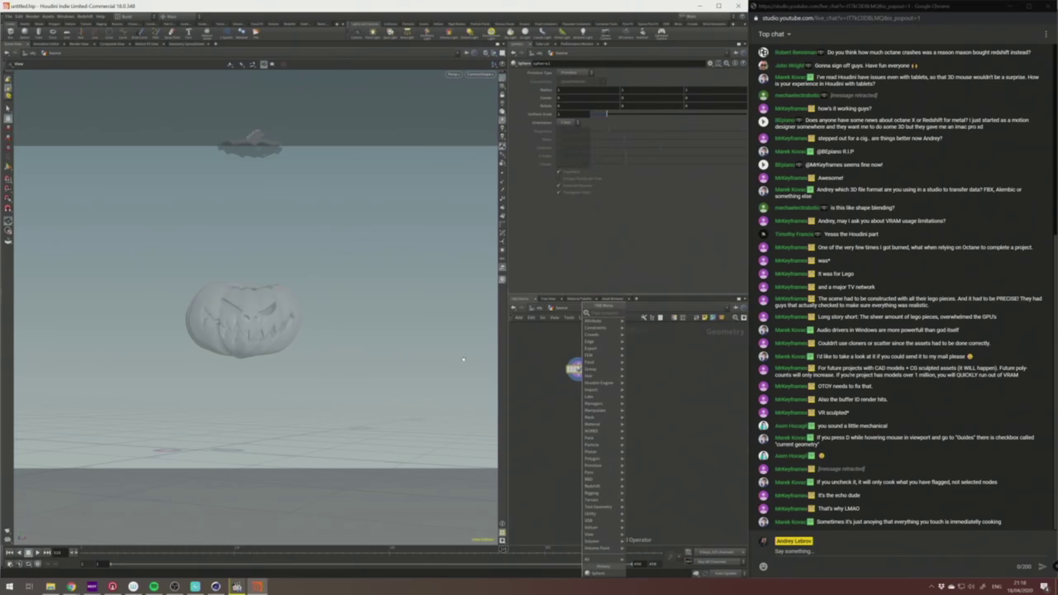
type("scat")
key("Return")
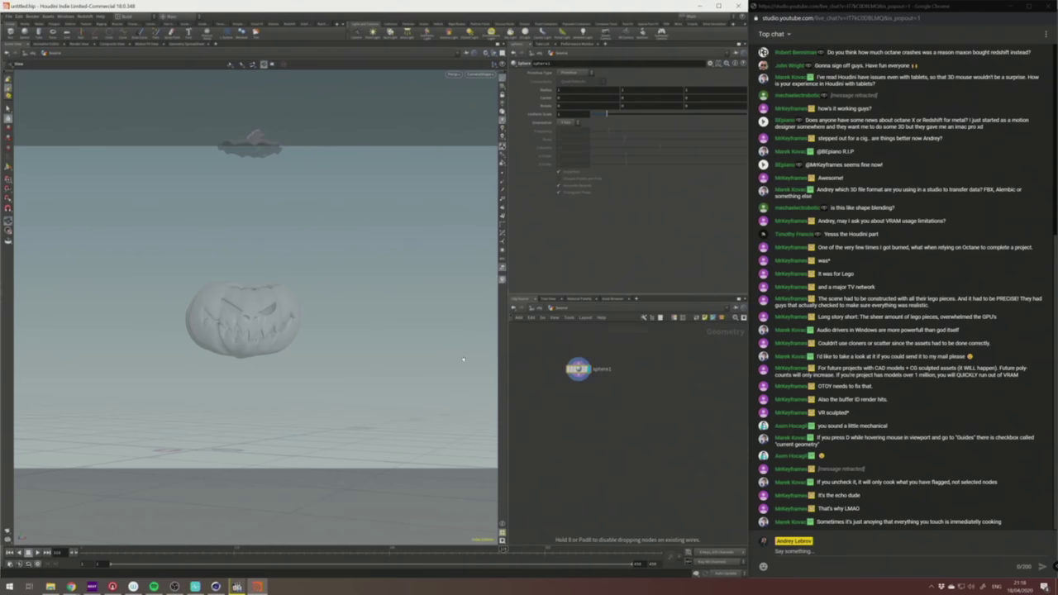
left_click(582, 395)
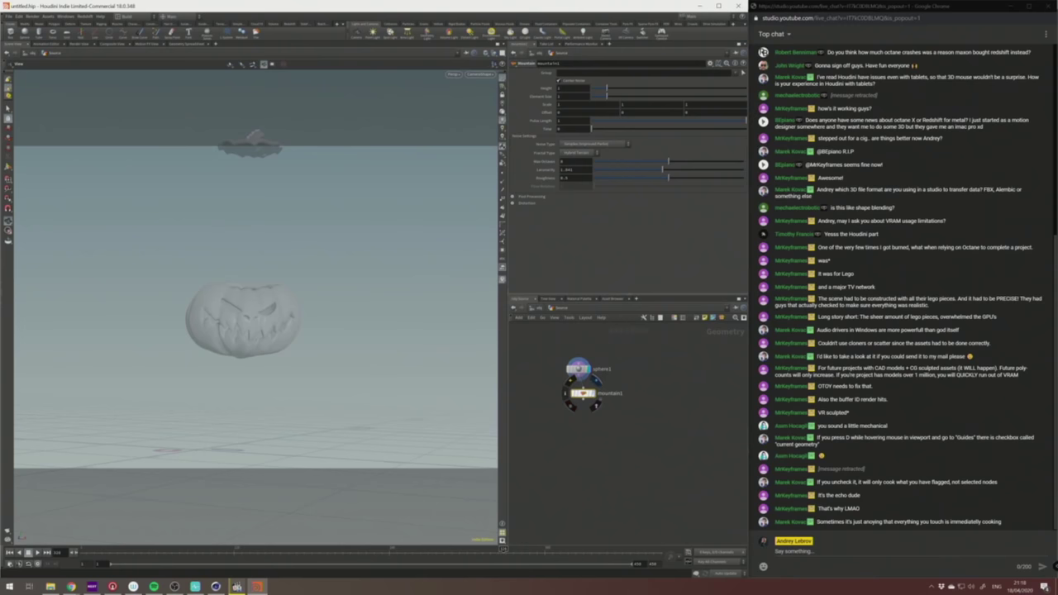
left_click(598, 381)
left_click_drag(584, 393, 578, 406)
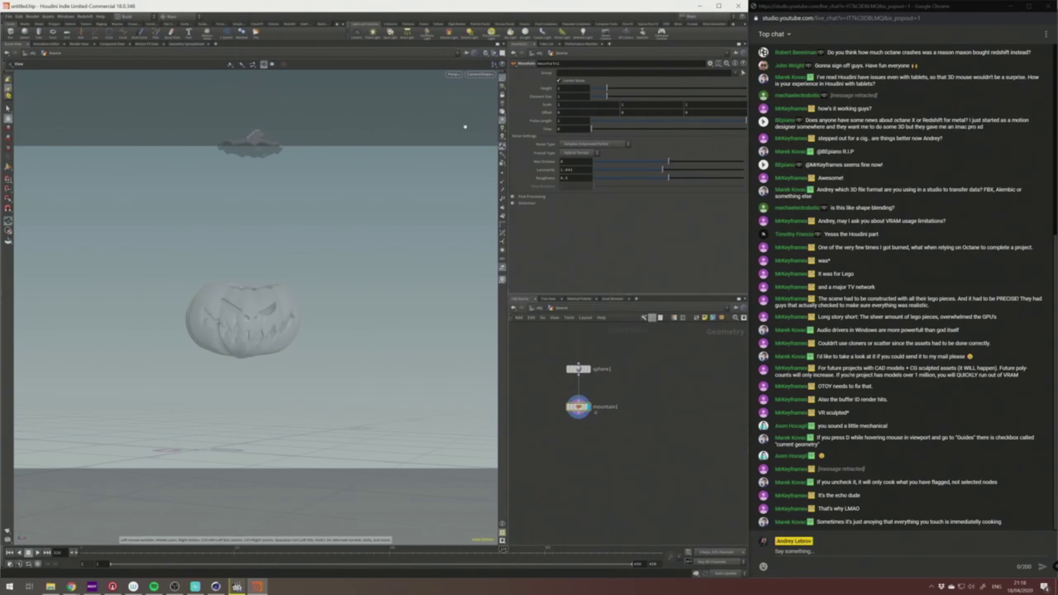
Leave the camera view, display and frame the Sphere, and set its uniform scale to 10.
left_click(481, 76)
left_click(478, 85)
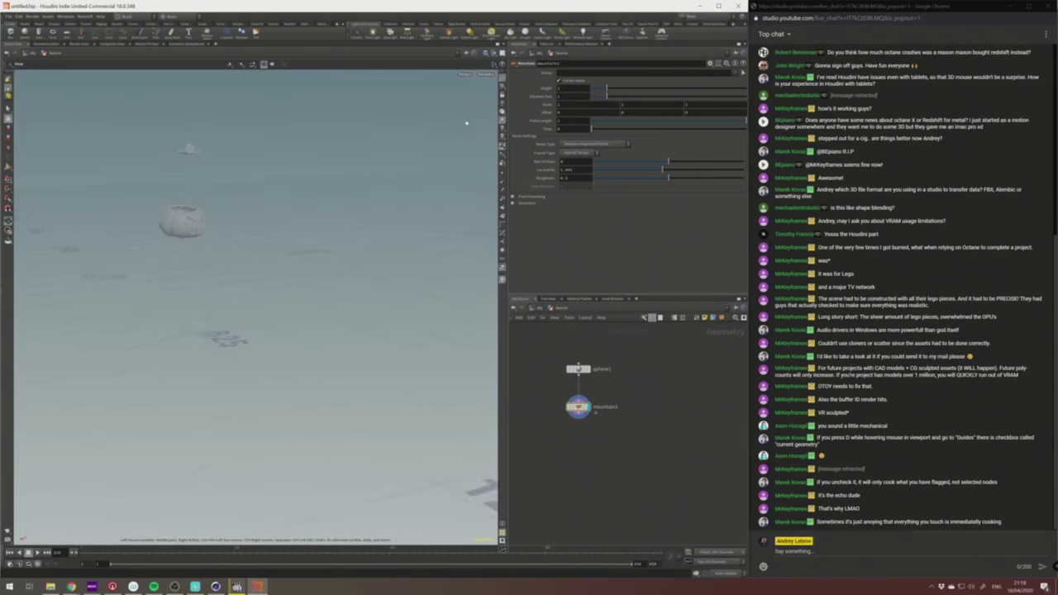
left_click(578, 368)
left_click(587, 369)
key("f")
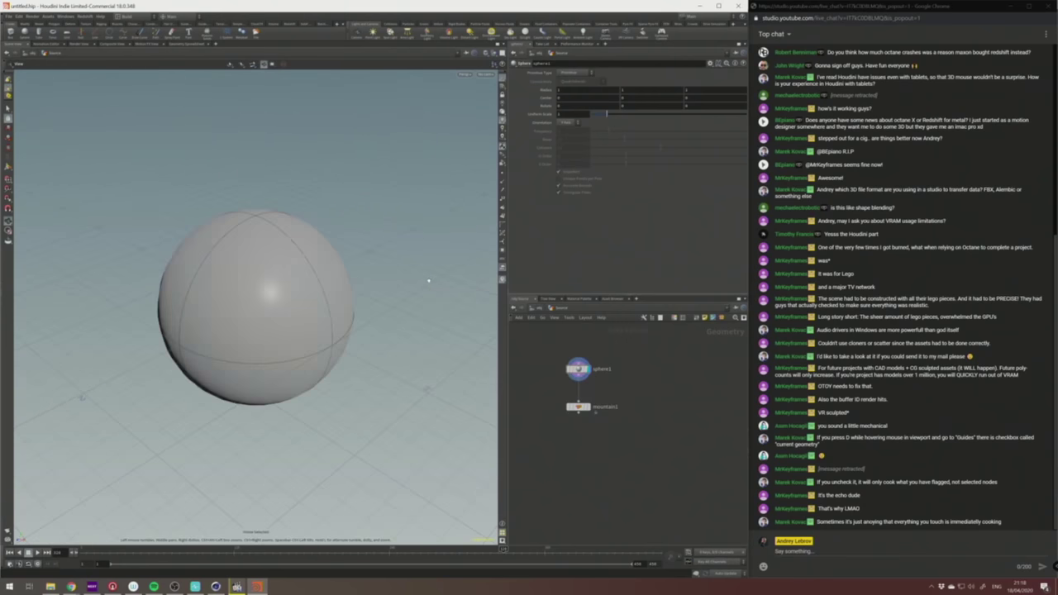
left_click_drag(615, 115, 712, 134)
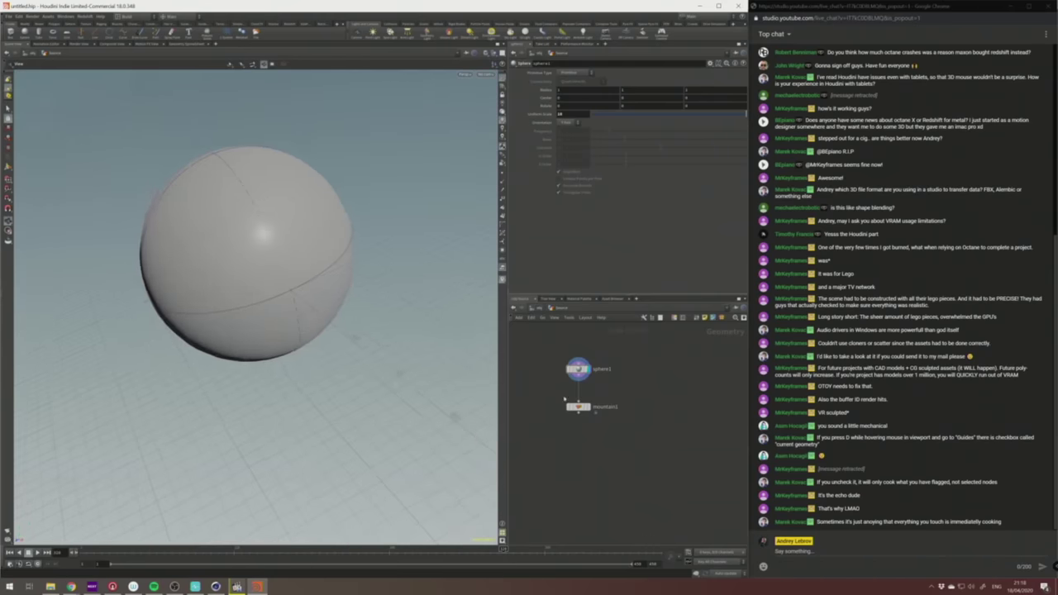
Display the Mountain result and set the Sphere's primitive type to Polygon.
left_click(589, 407)
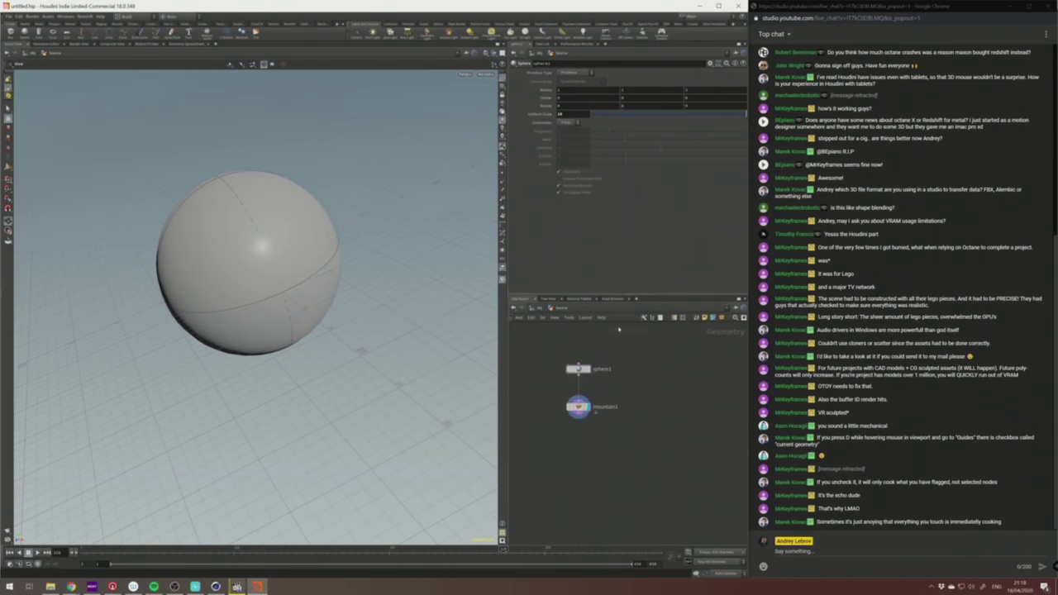
left_click(588, 74)
left_click(579, 87)
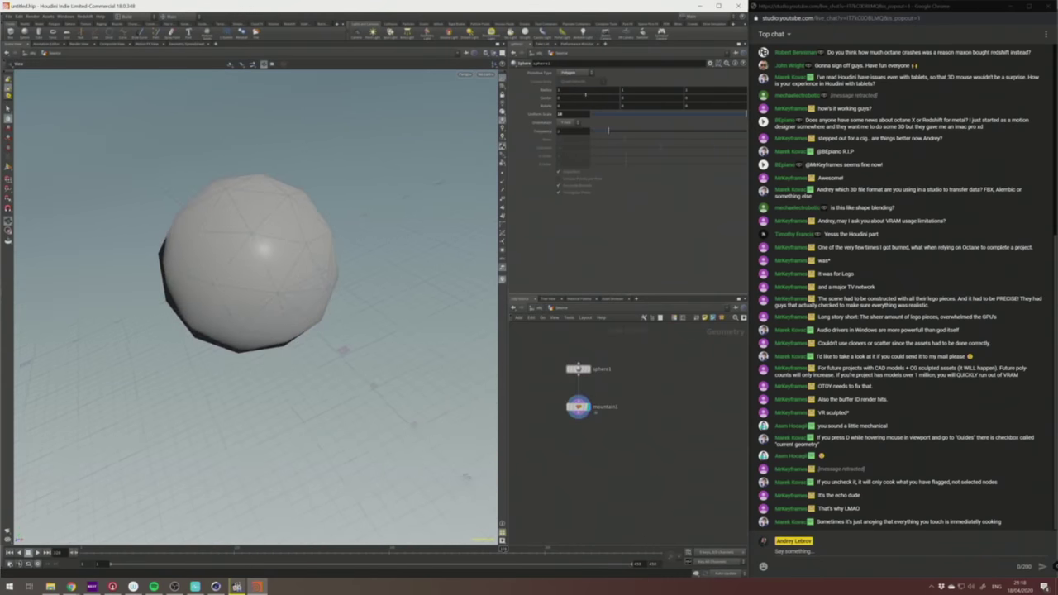
Raise the Mountain node's height to 10 and increase its element size to deform the sphere strongly.
left_click(578, 406)
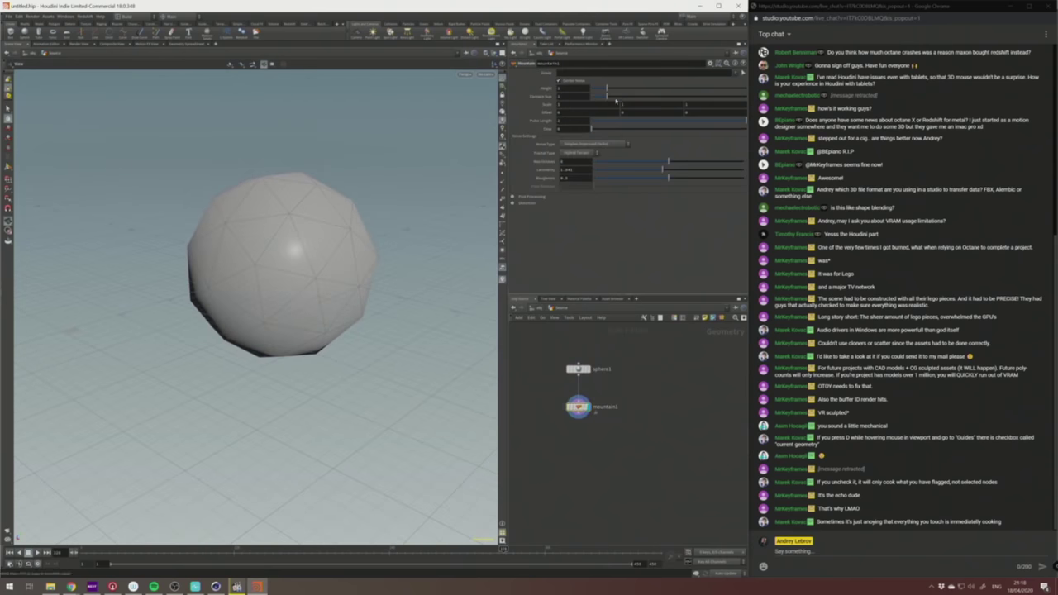
left_click_drag(607, 90, 695, 96)
left_click_drag(702, 88, 646, 87)
left_click(645, 88)
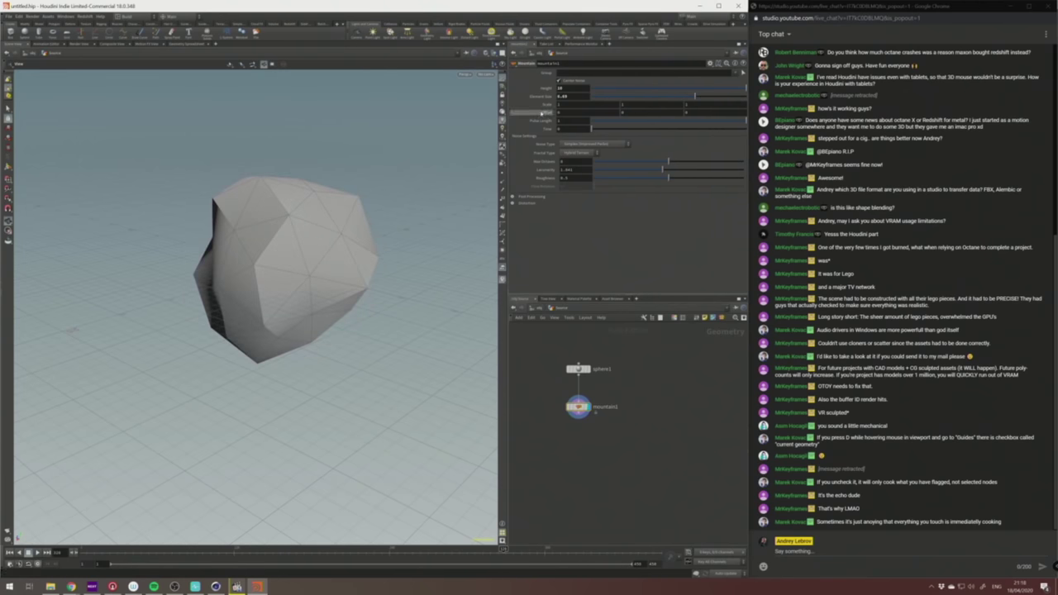
Animate the Mountain noise by setting its X offset to $F, and play the timeline to check the moving deformation.
right_click(532, 113)
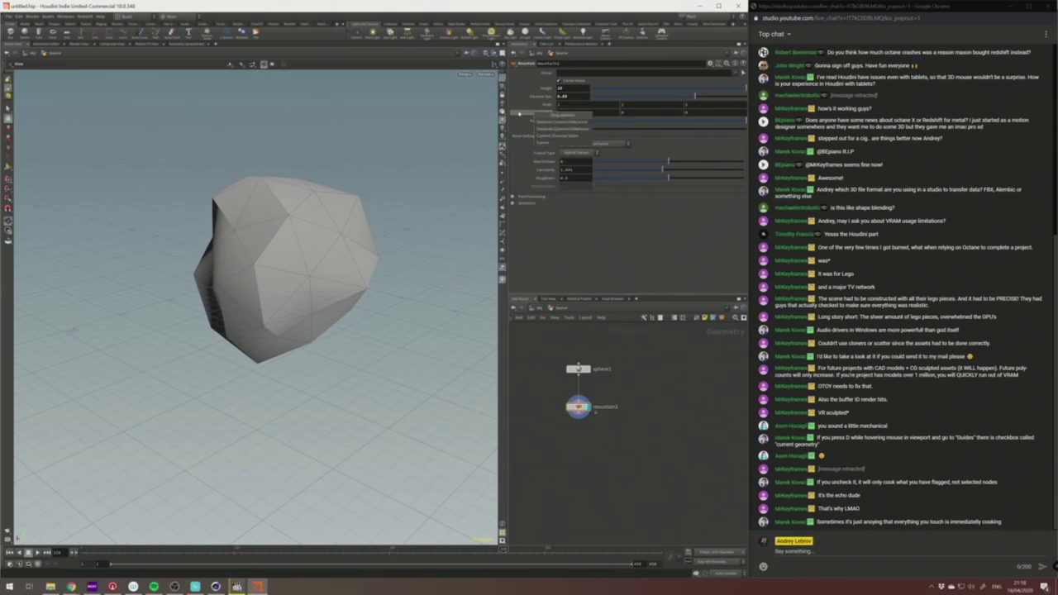
left_click(519, 113)
middle_click_drag(540, 112, 633, 120)
left_click_drag(577, 111, 542, 122)
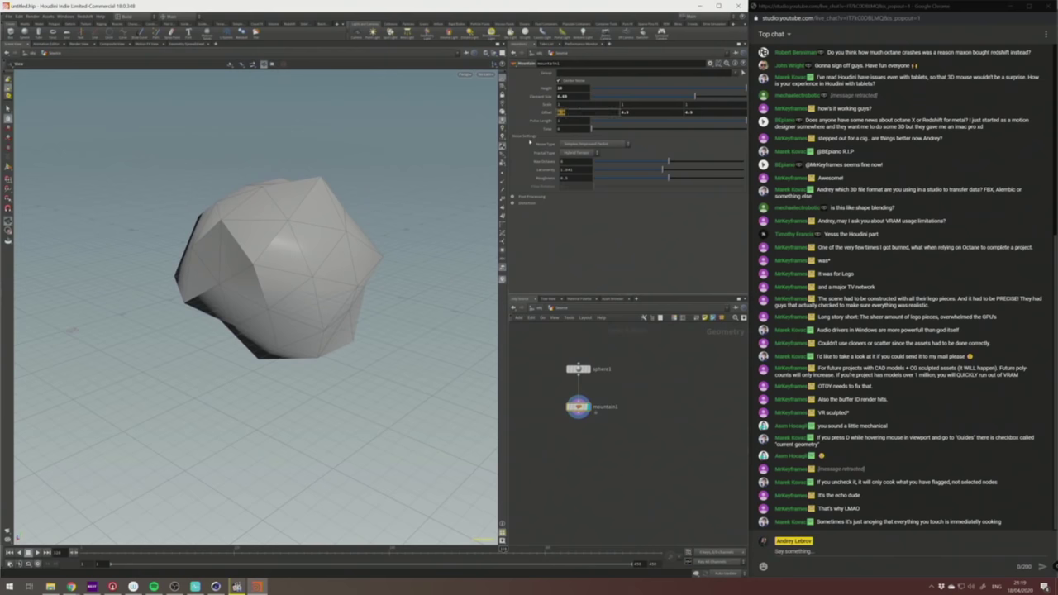
type("$")
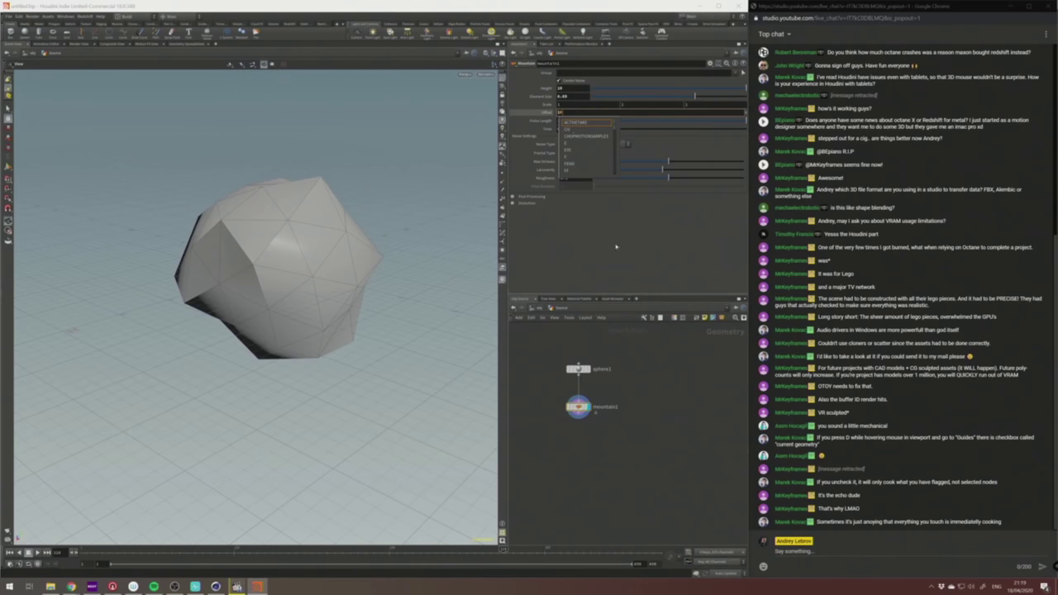
type("F")
key("Return")
left_click_drag(314, 551, 236, 550)
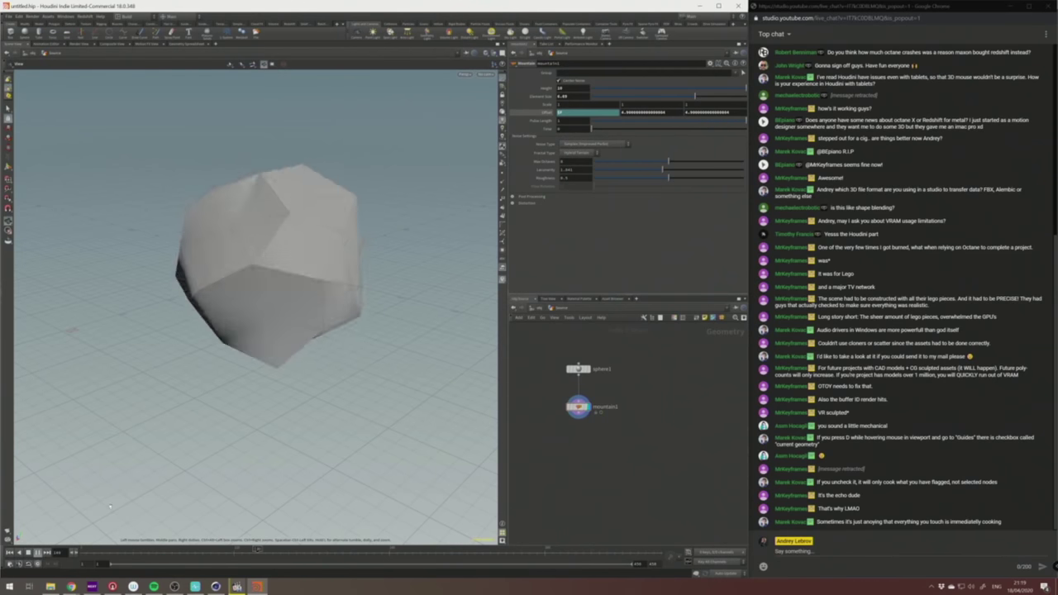
scroll(206, 463, "down", 5)
Add a Null below the Mountain node, name it Source_out, and return to the object level.
left_click(538, 307)
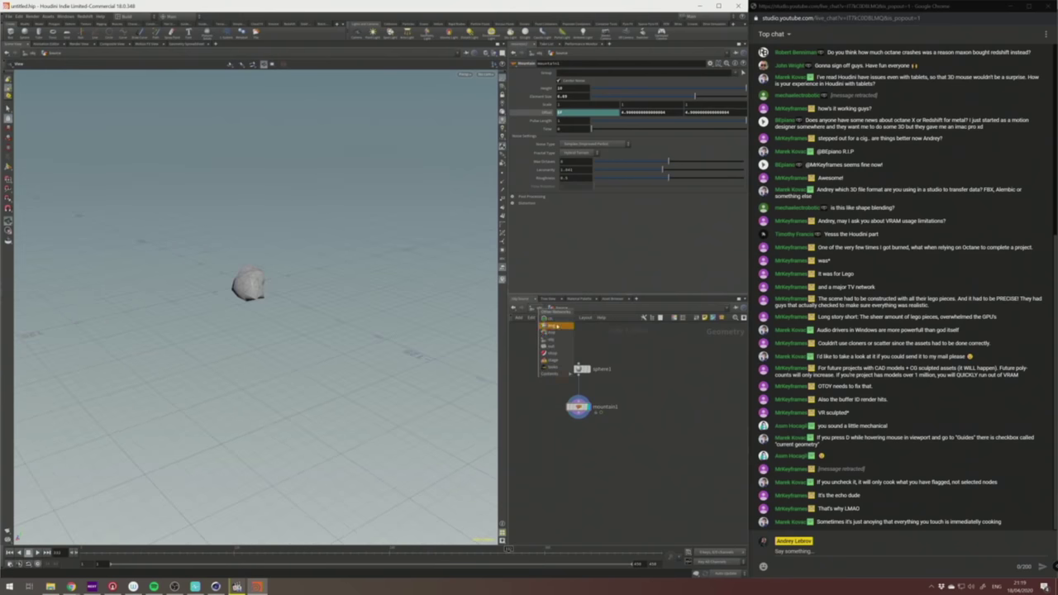
left_click(552, 324)
key("i")
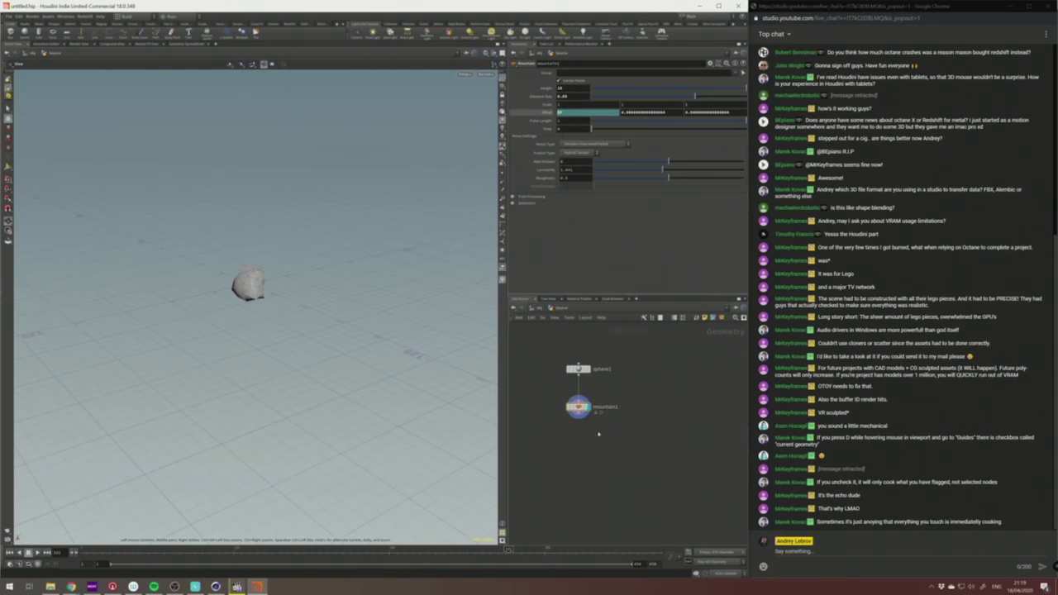
key("Tab")
type("null")
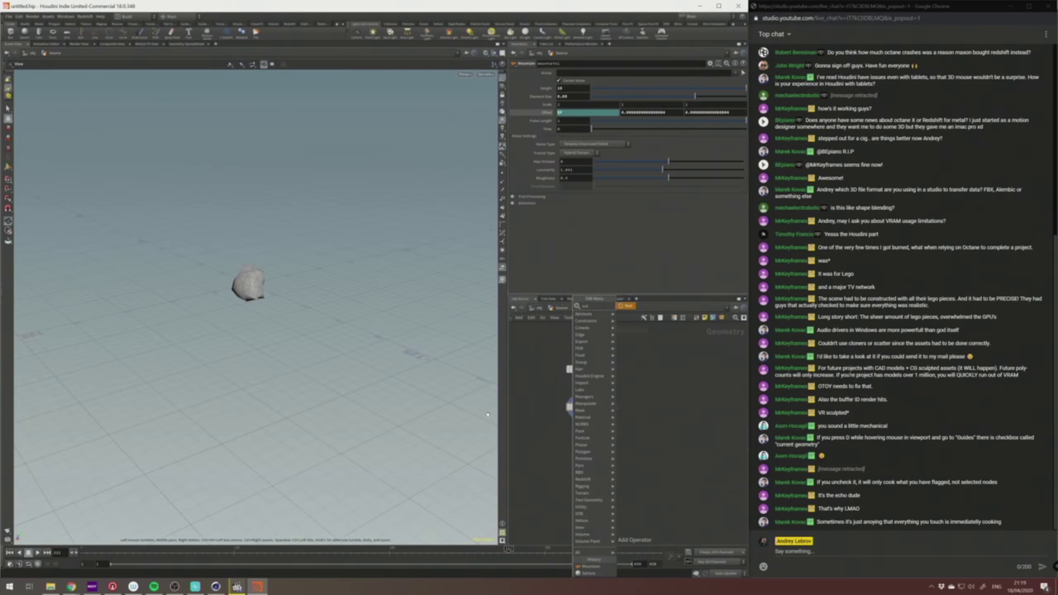
key("Return")
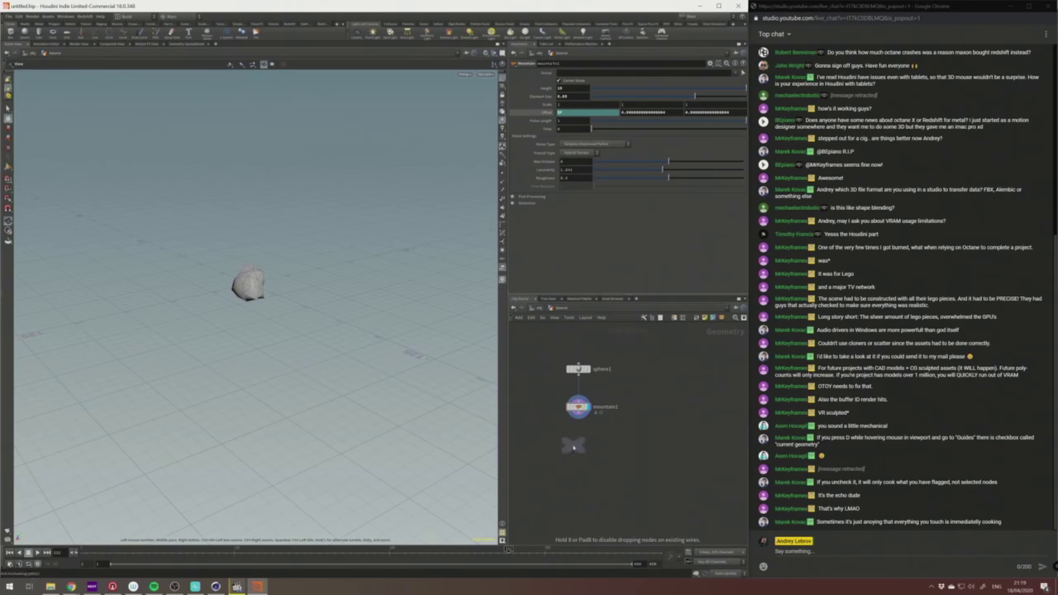
left_click(592, 459)
left_click(596, 447)
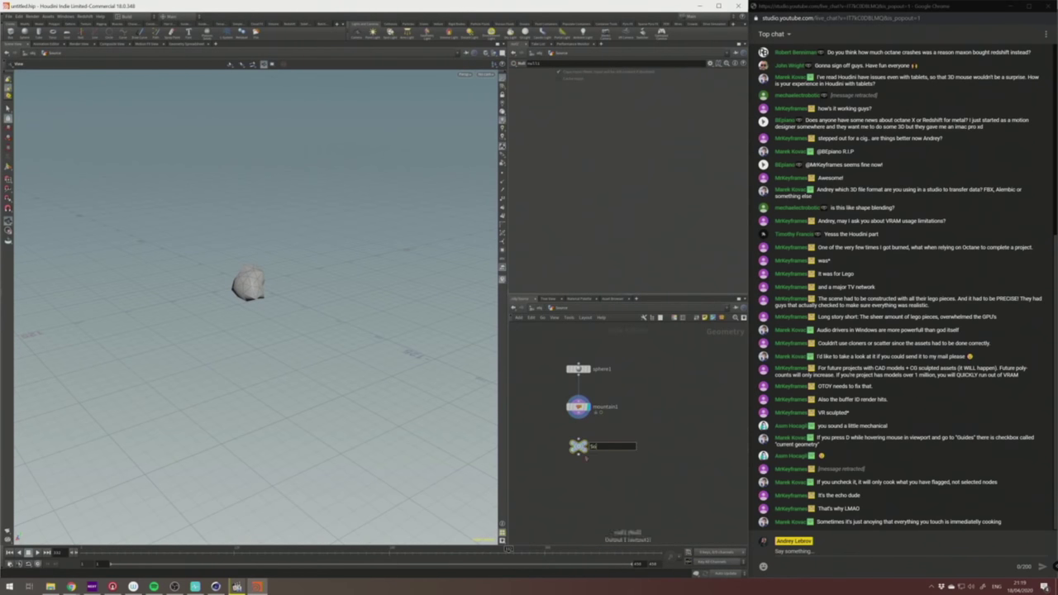
type("Source_null")
key("Return")
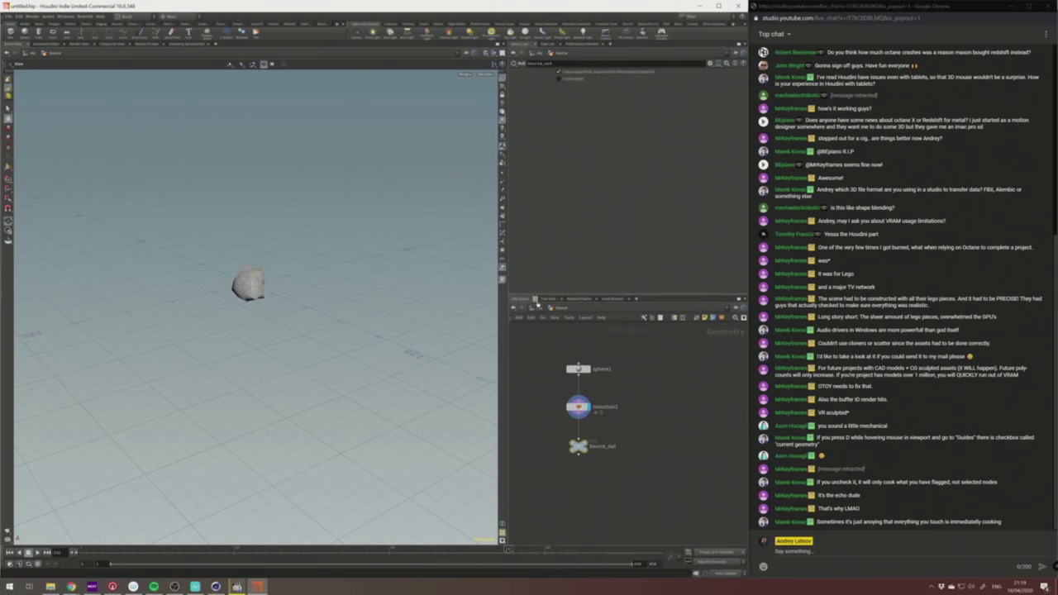
key("u")
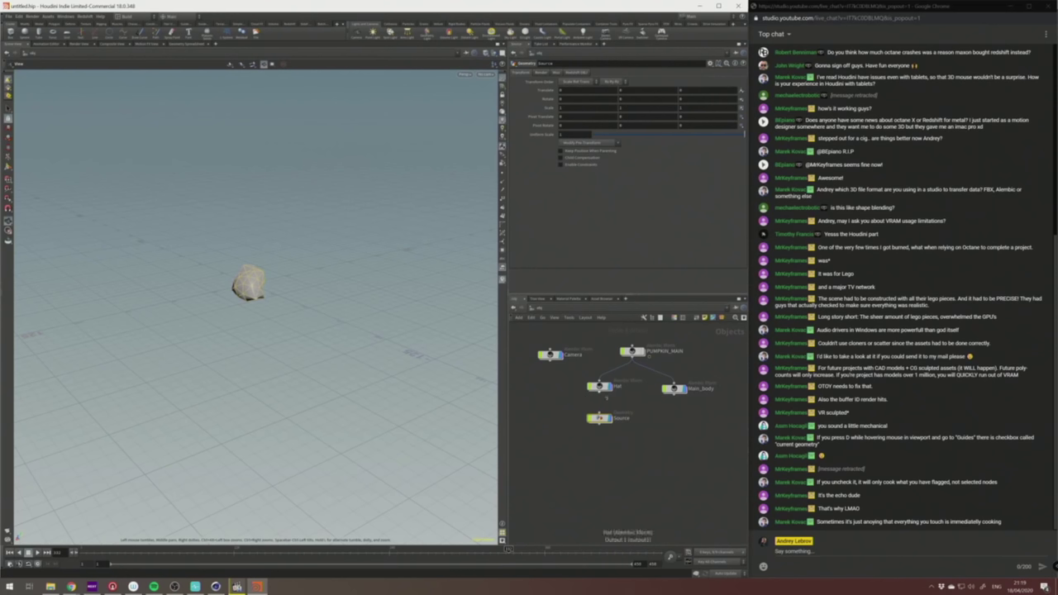
Parent the Source object to Main_body and look through the imported scene camera.
left_click_drag(599, 417, 657, 432)
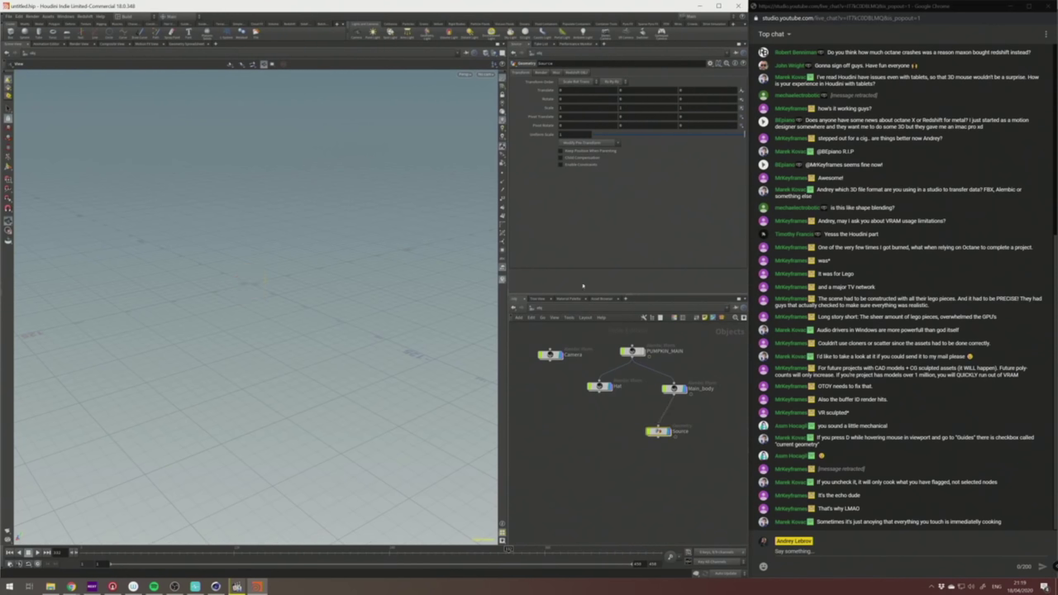
left_click(486, 74)
left_click(508, 107)
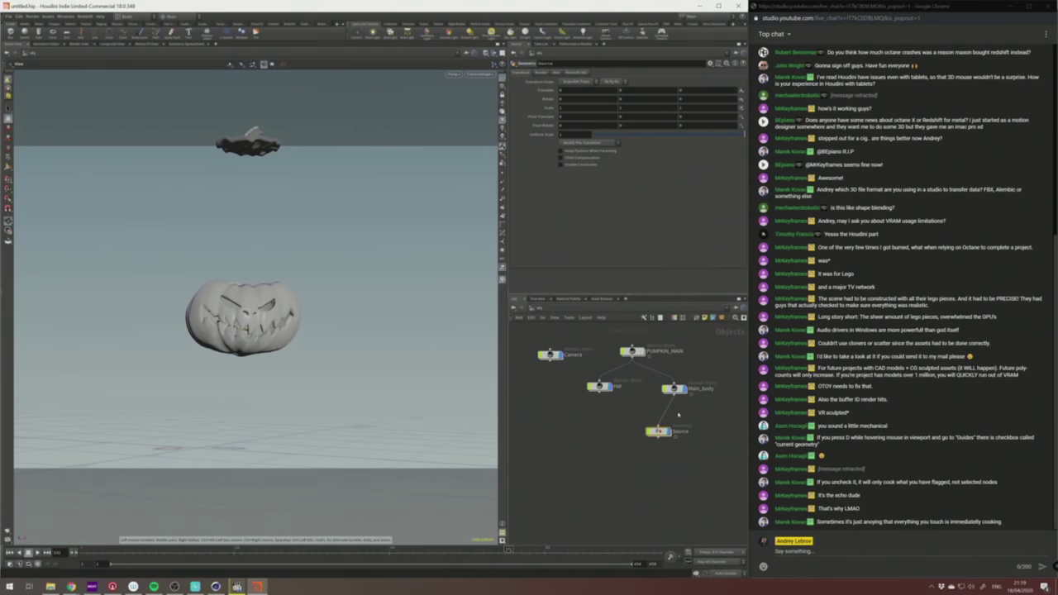
Open the Source network, select the Sphere, and scrub the timeline to check how the source fits inside the pumpkin.
double_click(673, 433)
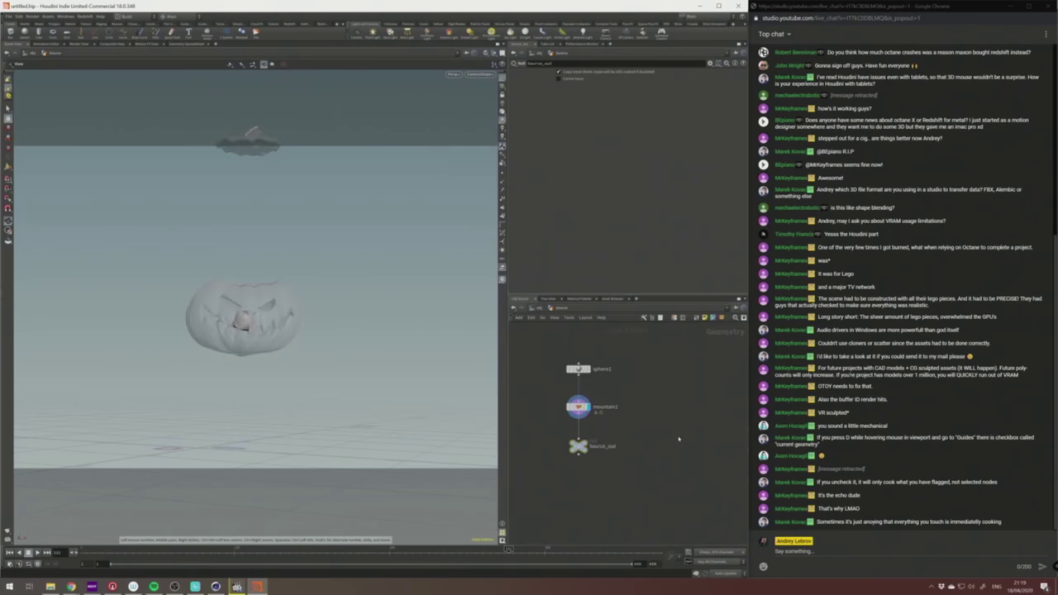
left_click(577, 369)
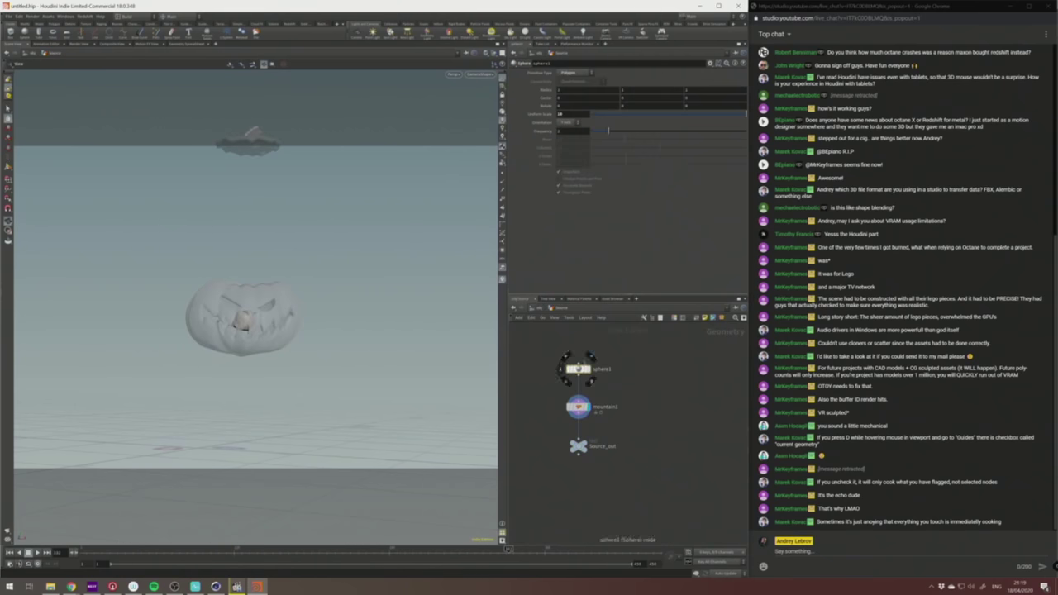
middle_click_drag(542, 90, 551, 77)
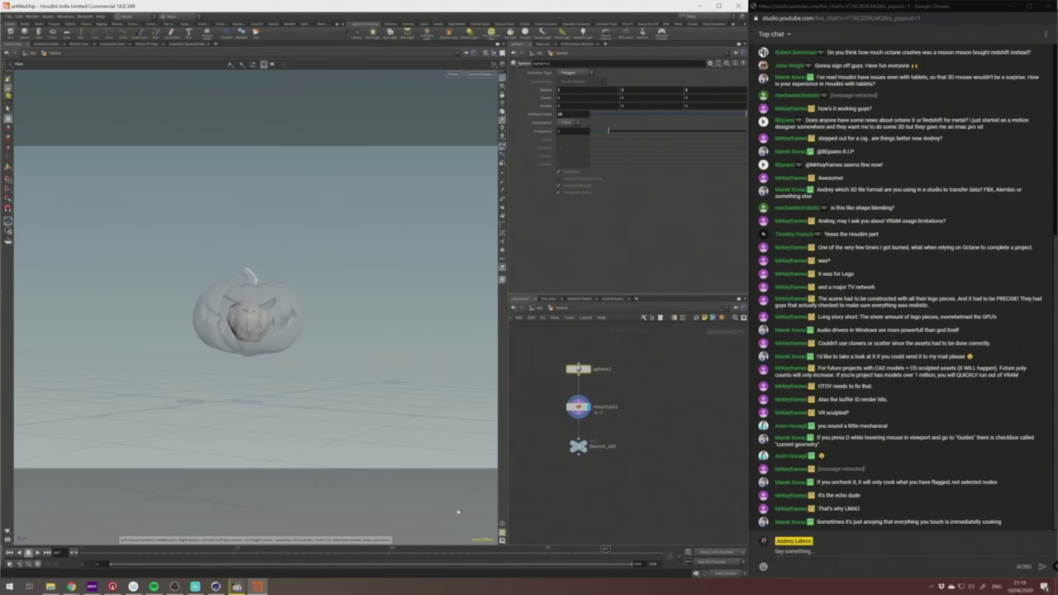
mouse_move(595, 554)
left_mouse_down()
mouse_move(182, 556)
mouse_move(386, 562)
left_mouse_up()
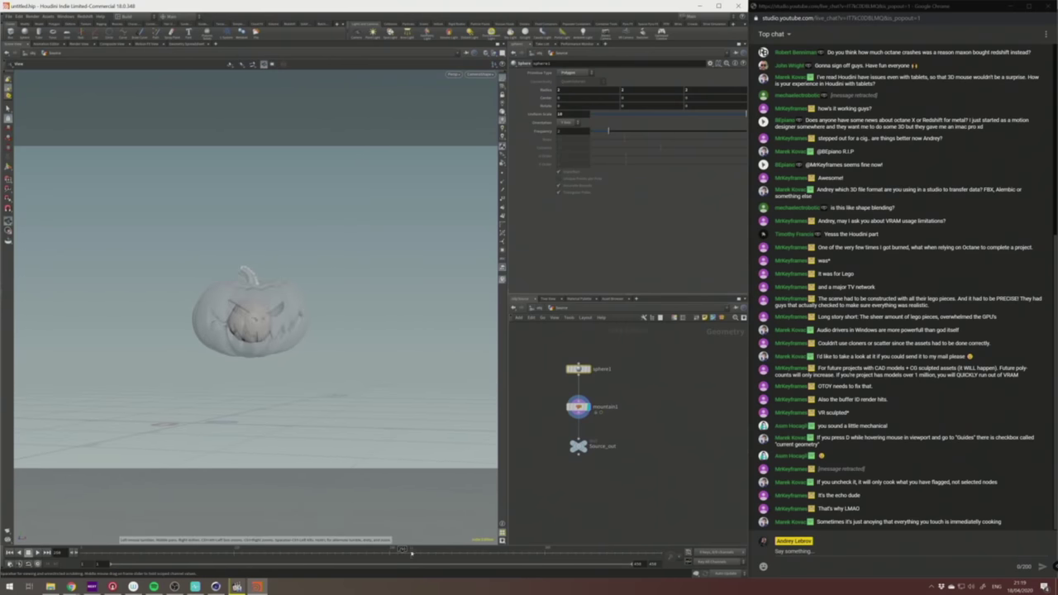
mouse_move(735, 113)
left_mouse_down()
mouse_move(591, 113)
mouse_move(746, 113)
left_mouse_up()
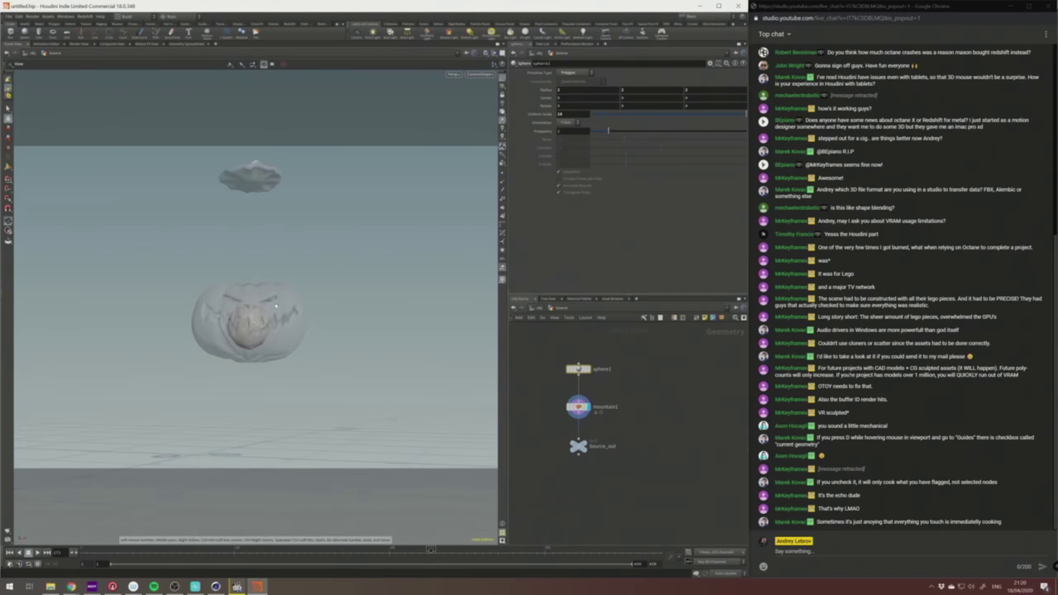
Return to the object level and inspect the Hat and Main_body Alembic nodes.
left_click(537, 308)
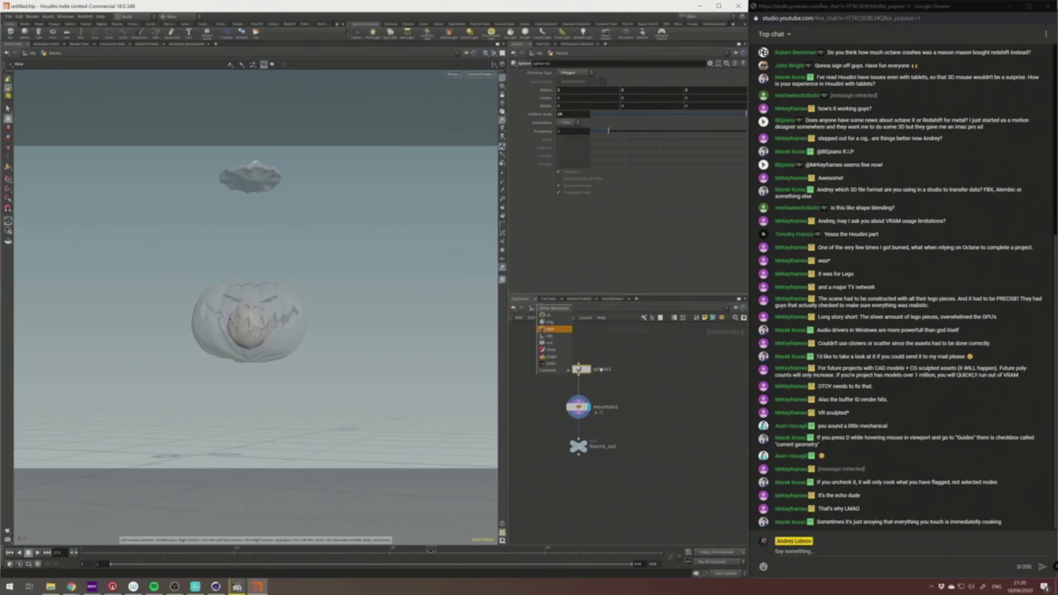
left_click(636, 361)
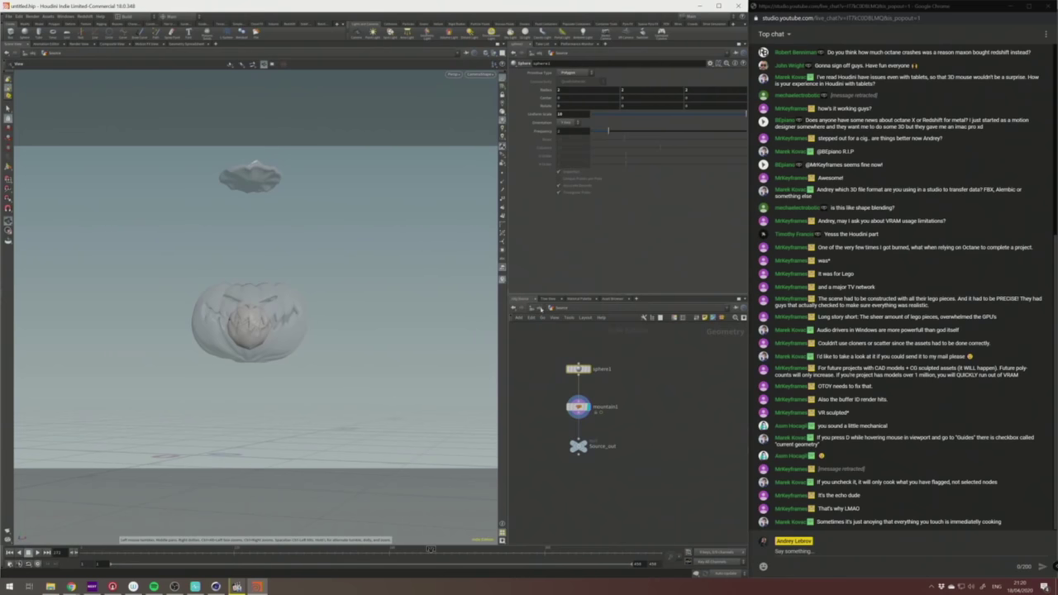
left_click(540, 309)
left_click(597, 387)
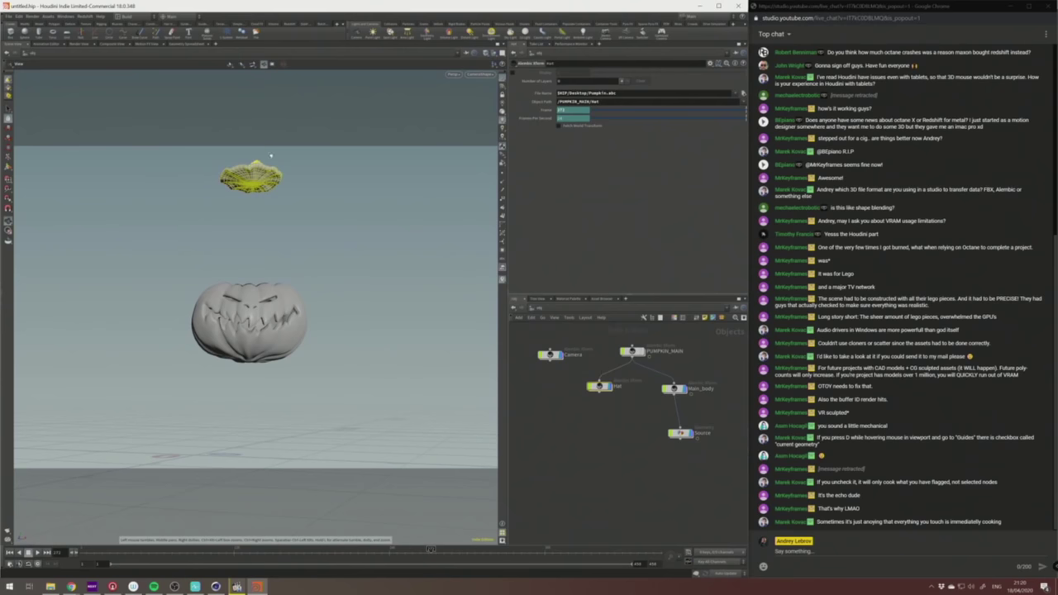
left_click(594, 420)
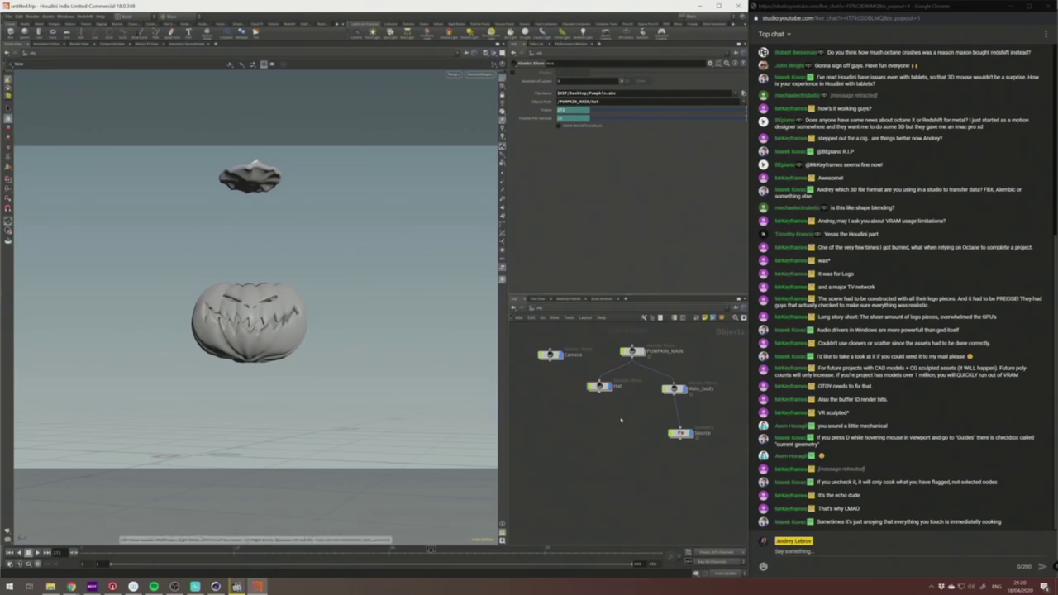
left_click(673, 388)
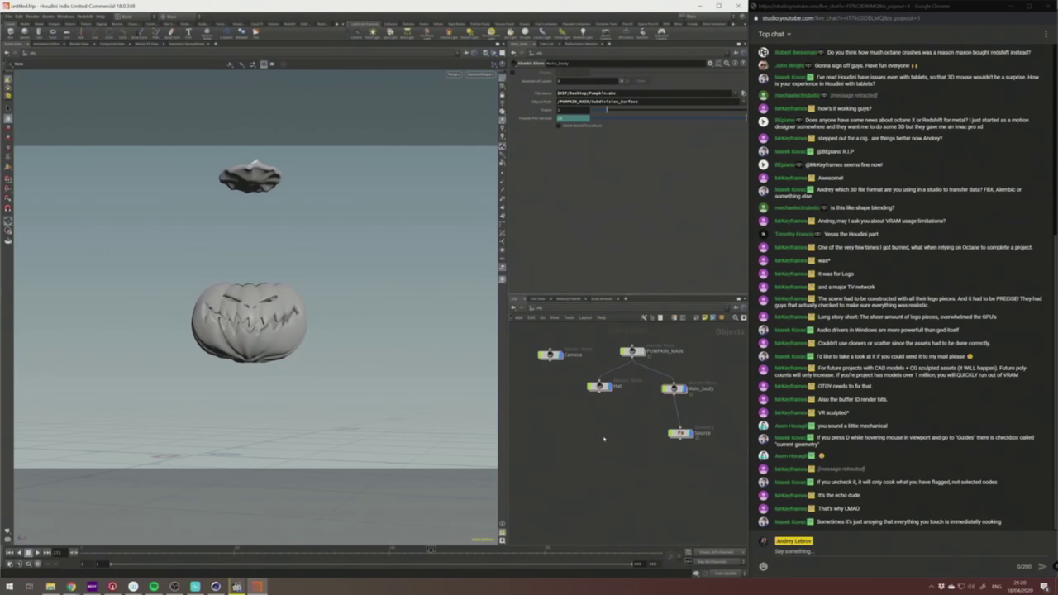
Create a Pyro FX fuel simulation from the Source object and switch the scene's update mode to Manual.
left_click(643, 461)
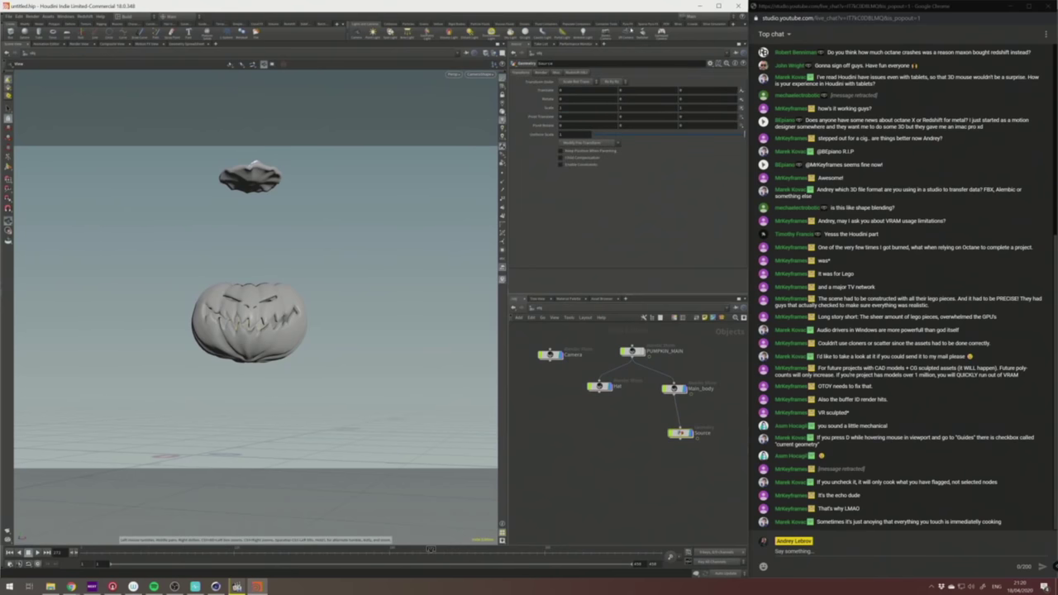
left_click(630, 25)
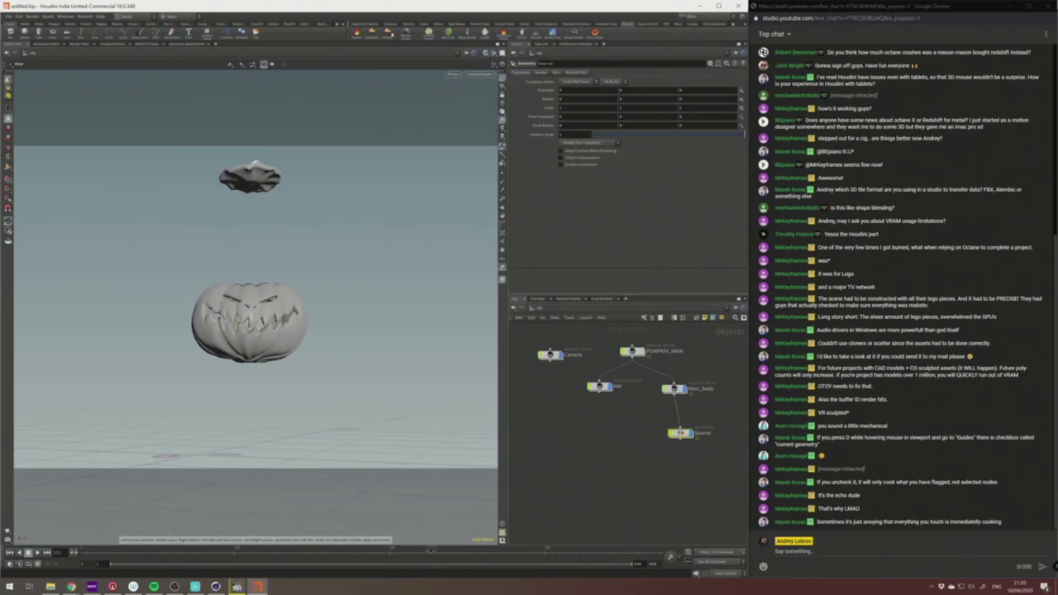
left_click(389, 34)
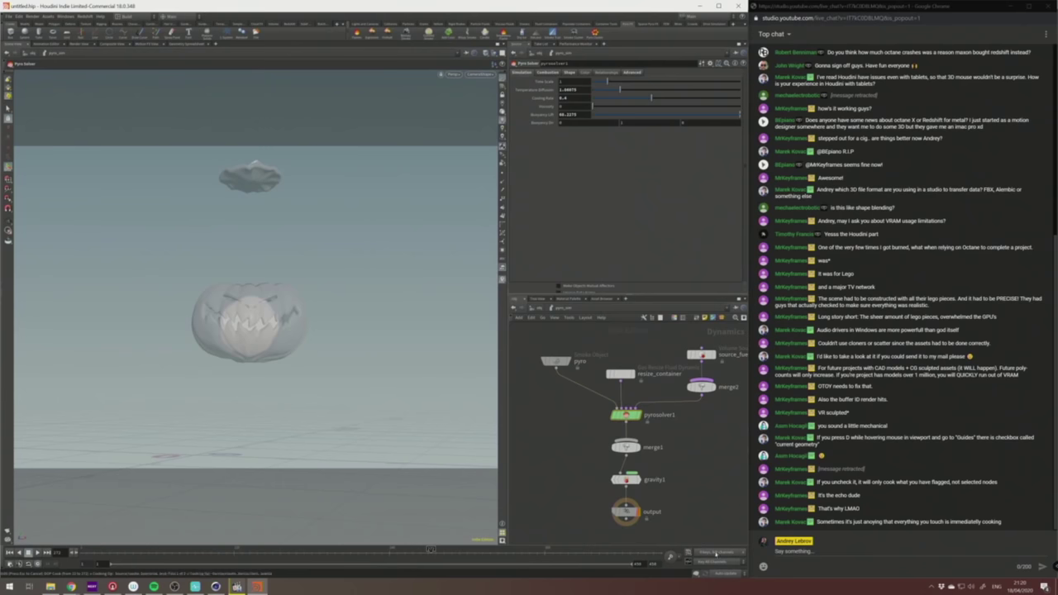
left_click(717, 577)
left_click(720, 573)
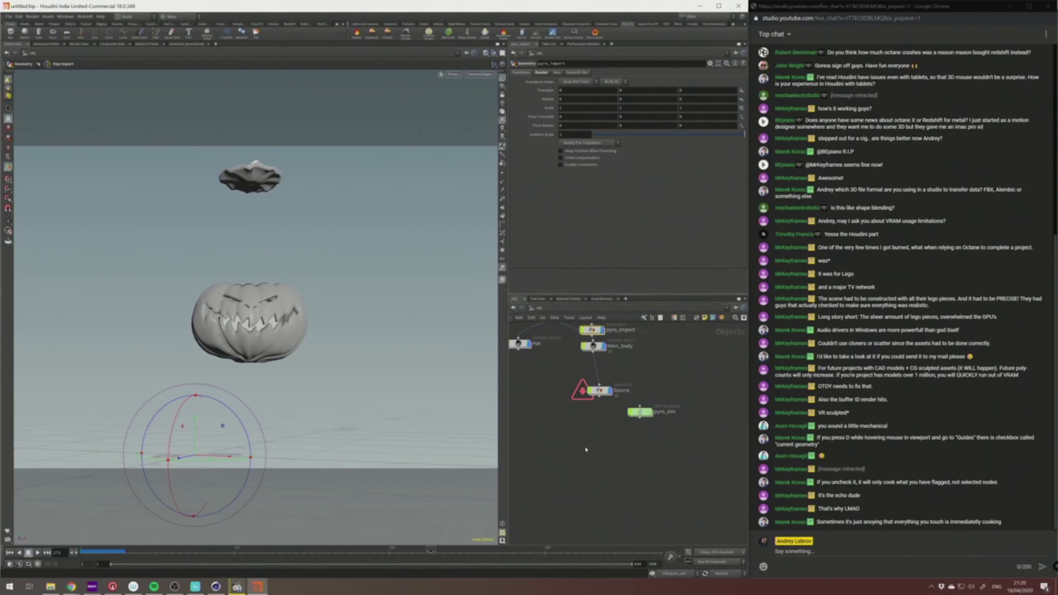
Line up Source and pyro_sim beneath Main_body, and open the pyro_sim network with its solver nodes in view.
left_click_drag(600, 391, 593, 391)
left_click_drag(645, 413, 599, 446)
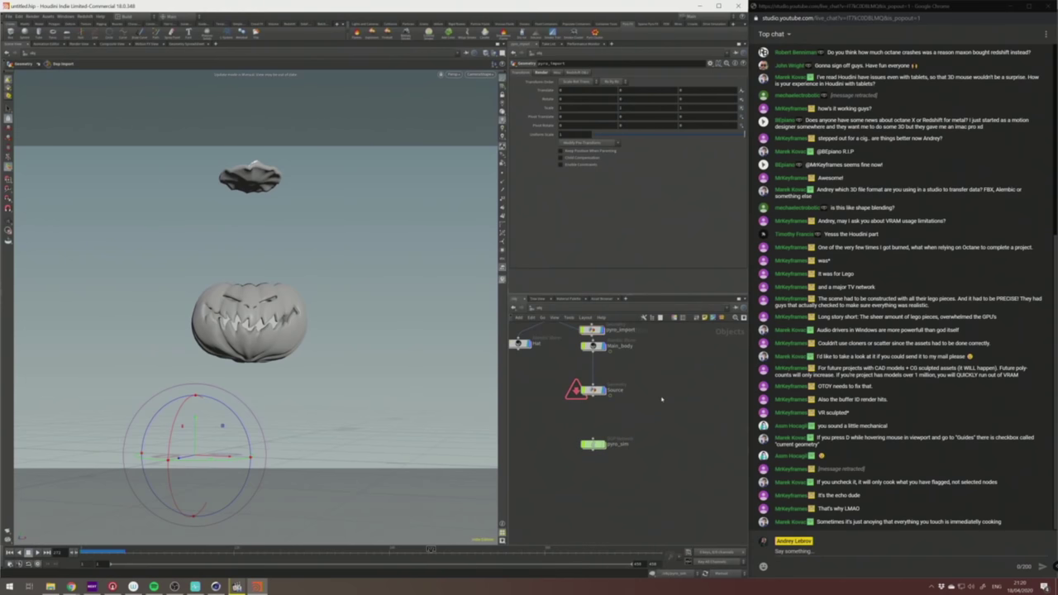
middle_click_drag(661, 399, 688, 421)
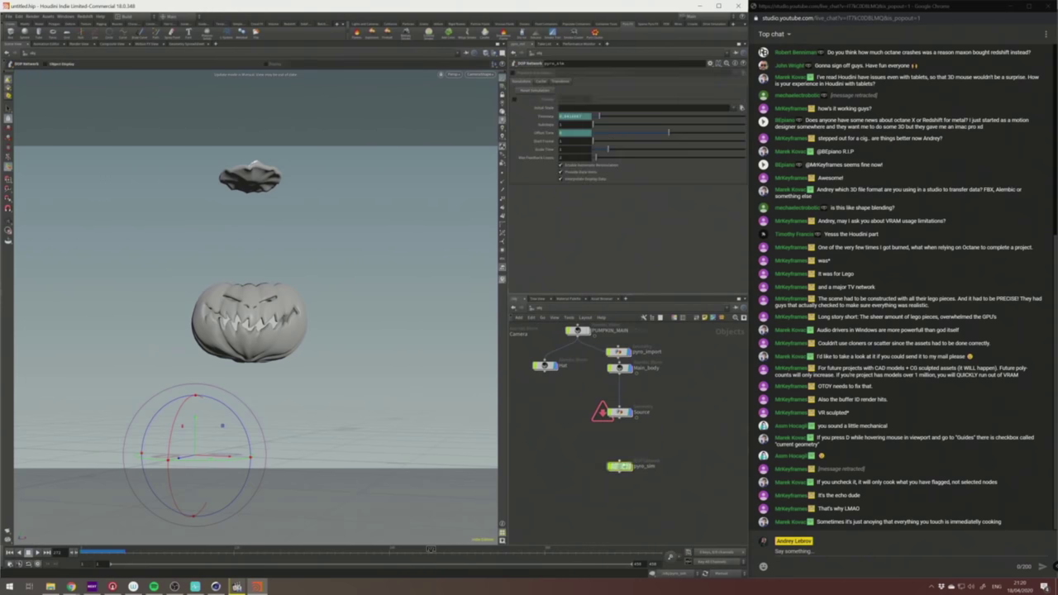
double_click(619, 466)
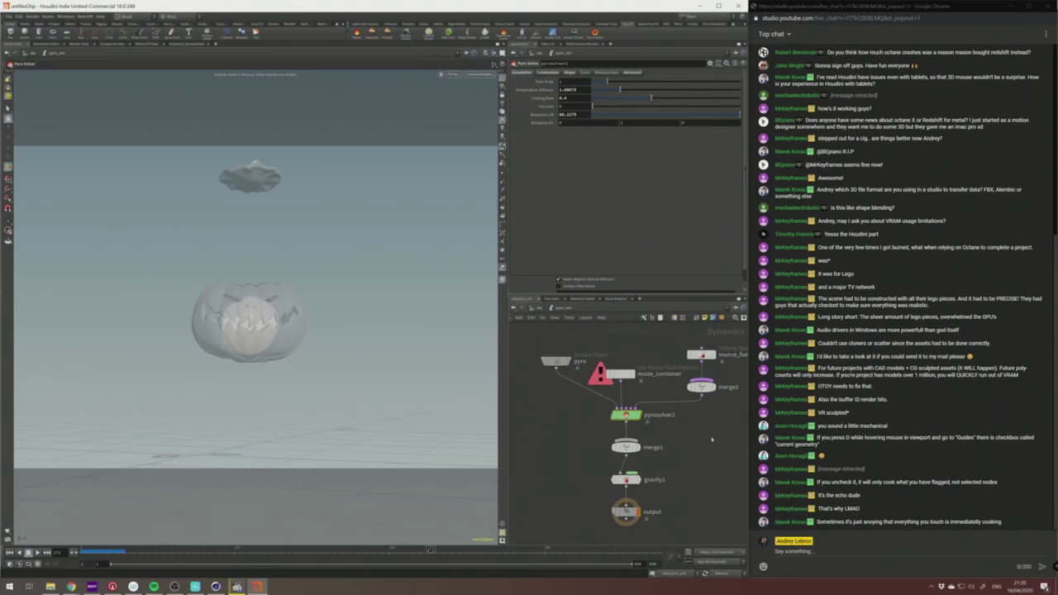
middle_click_drag(711, 439, 655, 445)
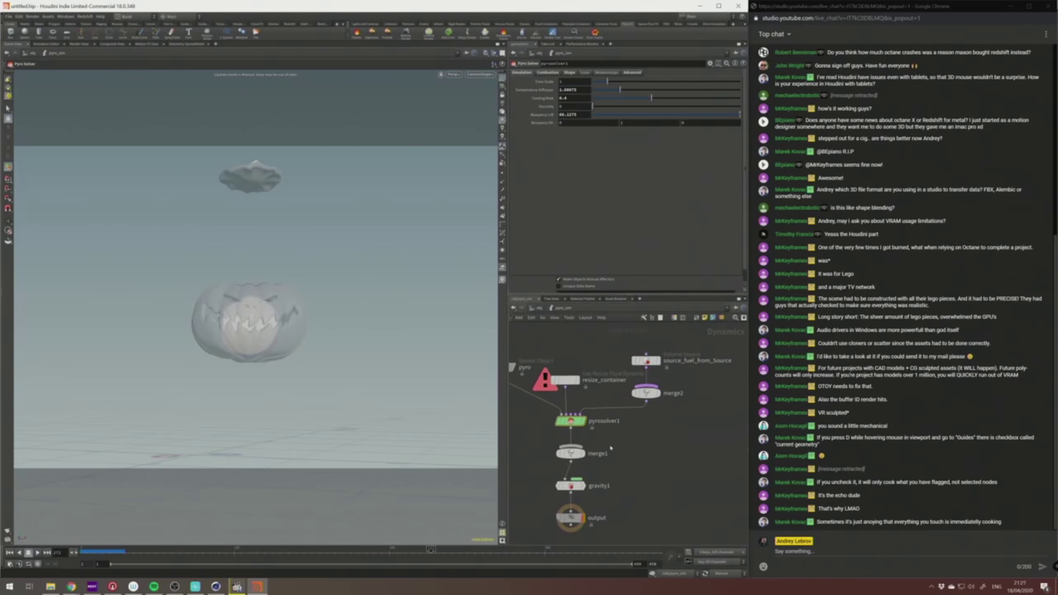
Browse the Gas microsolver nodes available for the pyro simulation network without adding one.
key("Tab")
type("gas")
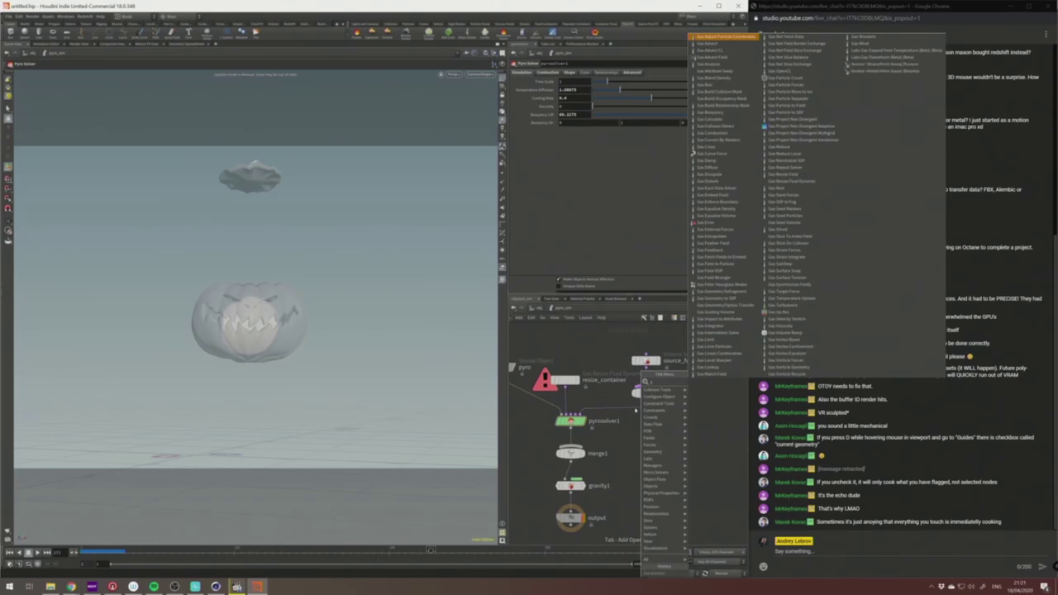
key("Down")
key("Down")
key("Down")
key("Down")
key("Down")
key("Down")
key("Down")
key("Down")
key("Down")
key("Down")
key("Down")
key("Down")
key("Down")
key("Down")
key("Down")
key("Down")
key("Down")
key("Down")
key("Down")
key("Down")
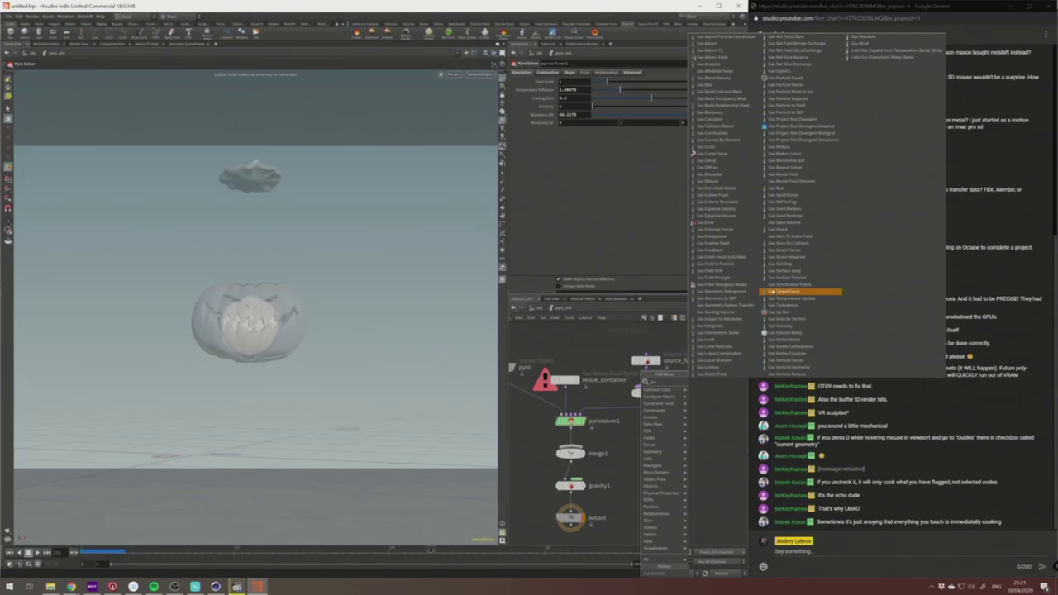
left_click(584, 345)
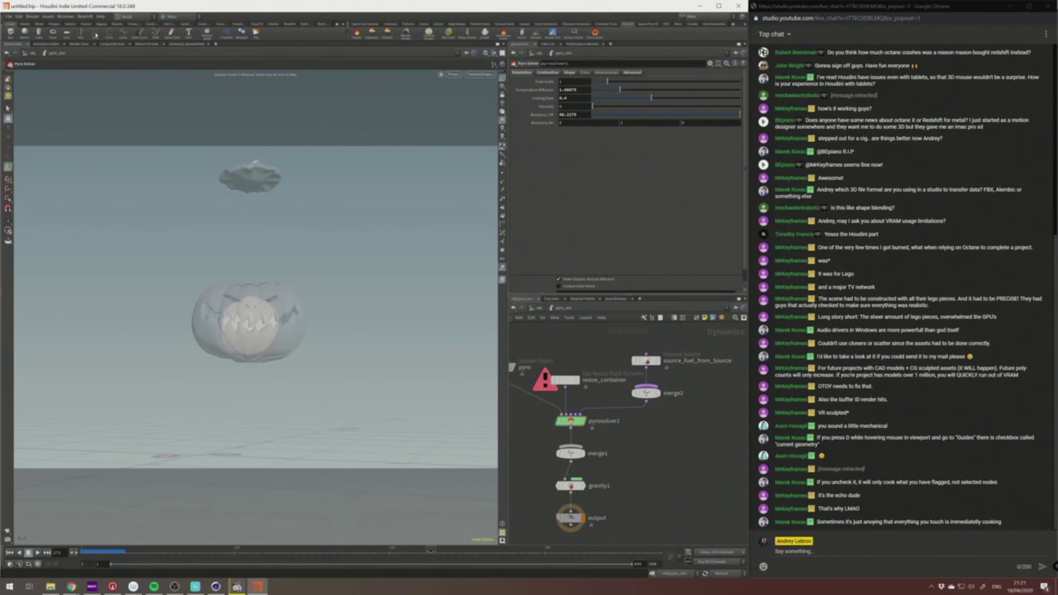
Open the recently used Halloween pumpkin scene "For live.hipnc" from the Pumpkin_Fire folder.
left_click(9, 16)
mouse_move(33, 37)
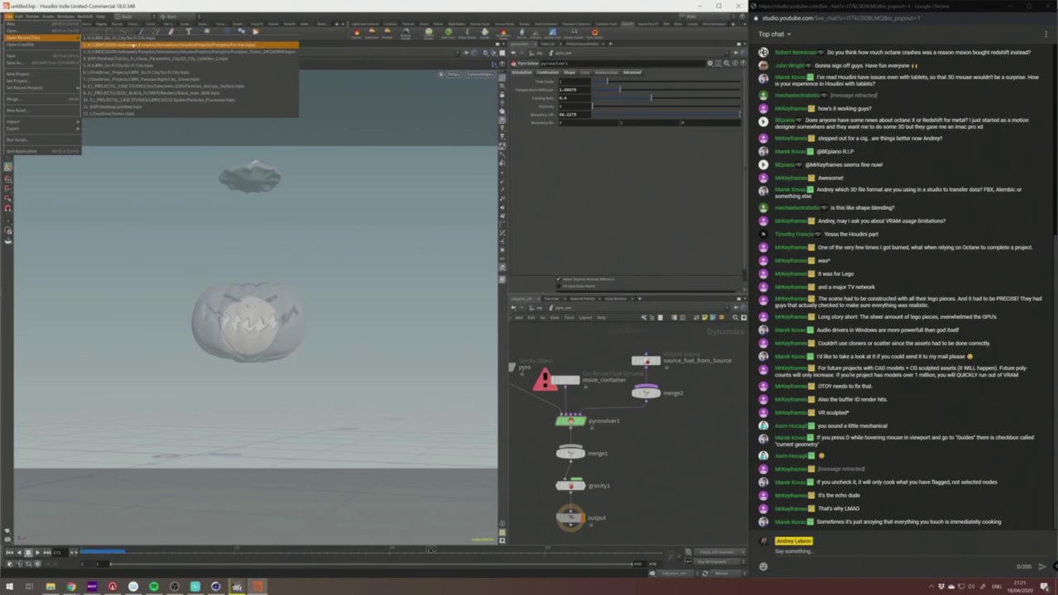
left_click(166, 46)
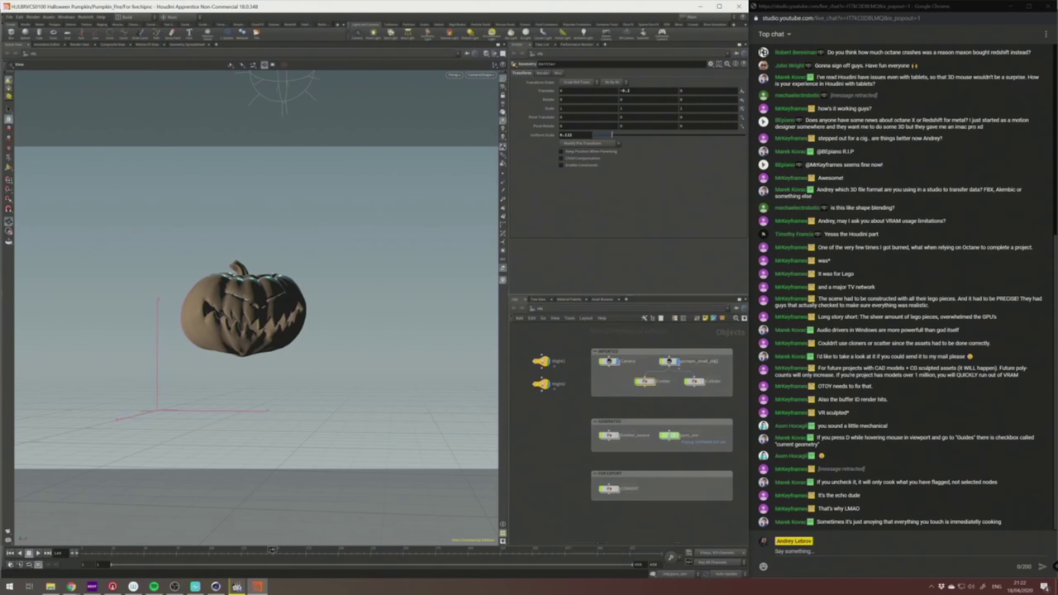
Inspect the object_merge1 and merge2 nodes inside the Collider object and return to the object level.
left_click(693, 382)
double_click(693, 382)
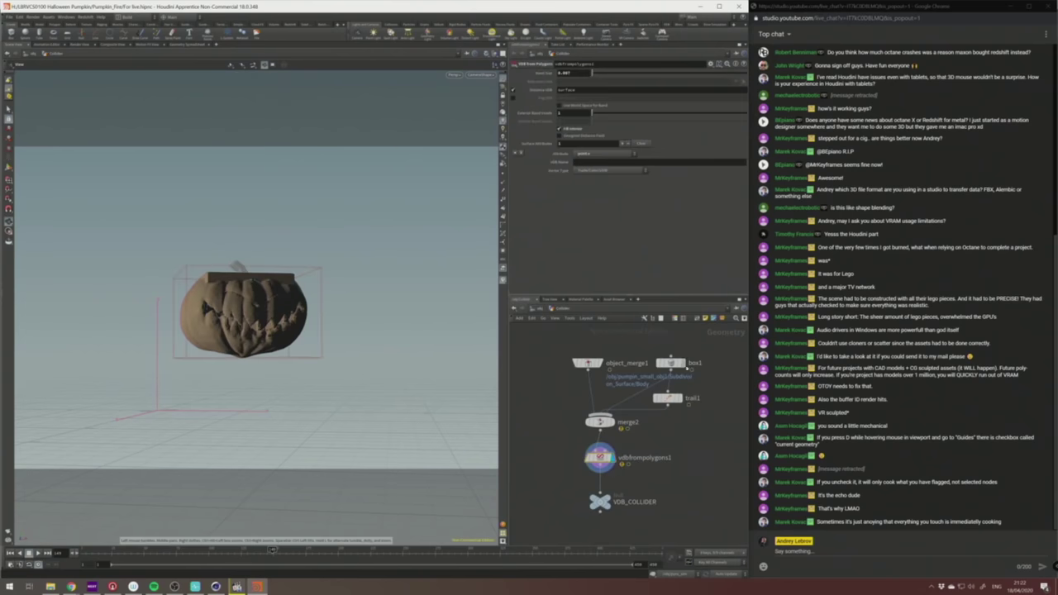
left_click(587, 363)
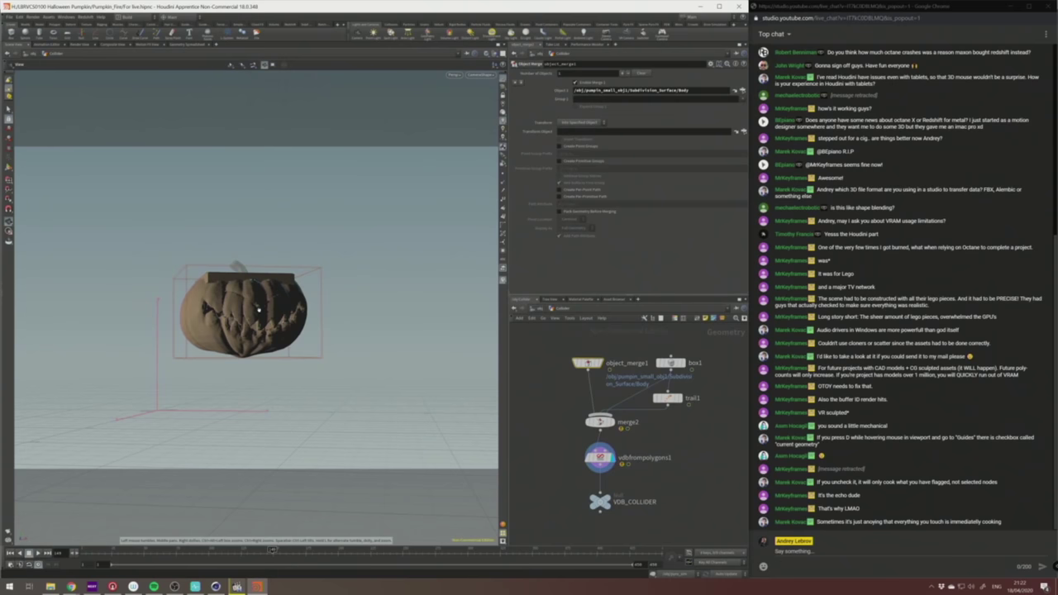
left_click(600, 423)
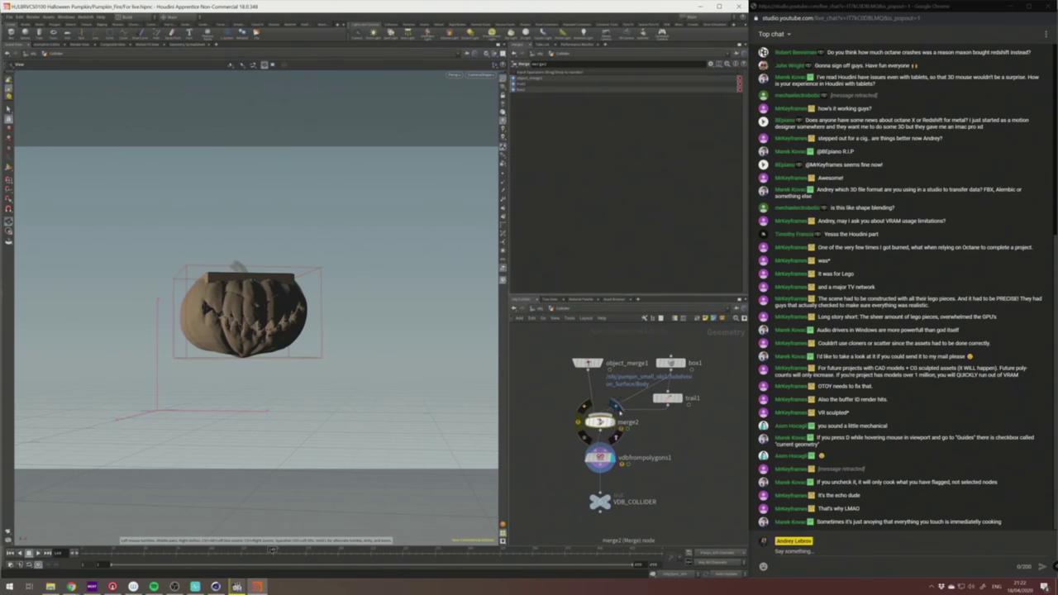
key("u")
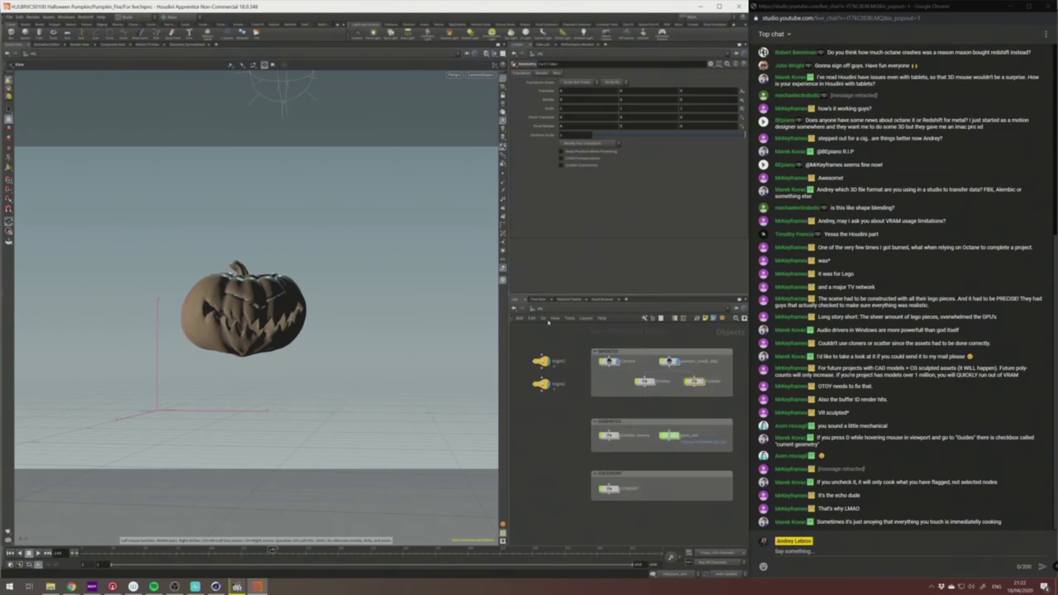
Examine how the Collider network handles box1, trail1 and vdbfrompolygons1, previewing the trail output on its own.
left_click(646, 382)
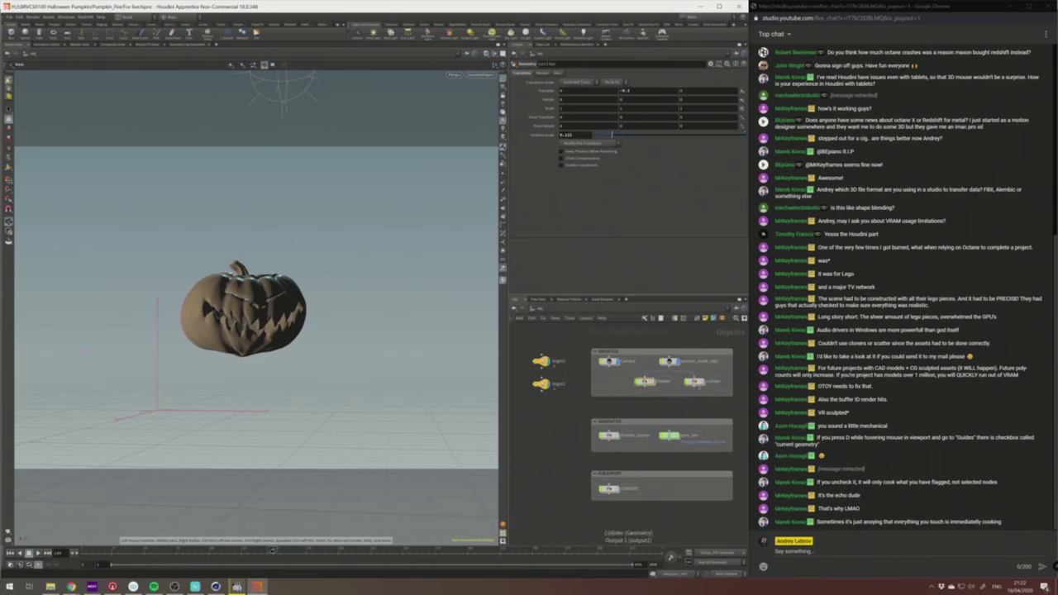
double_click(695, 382)
left_click(671, 363)
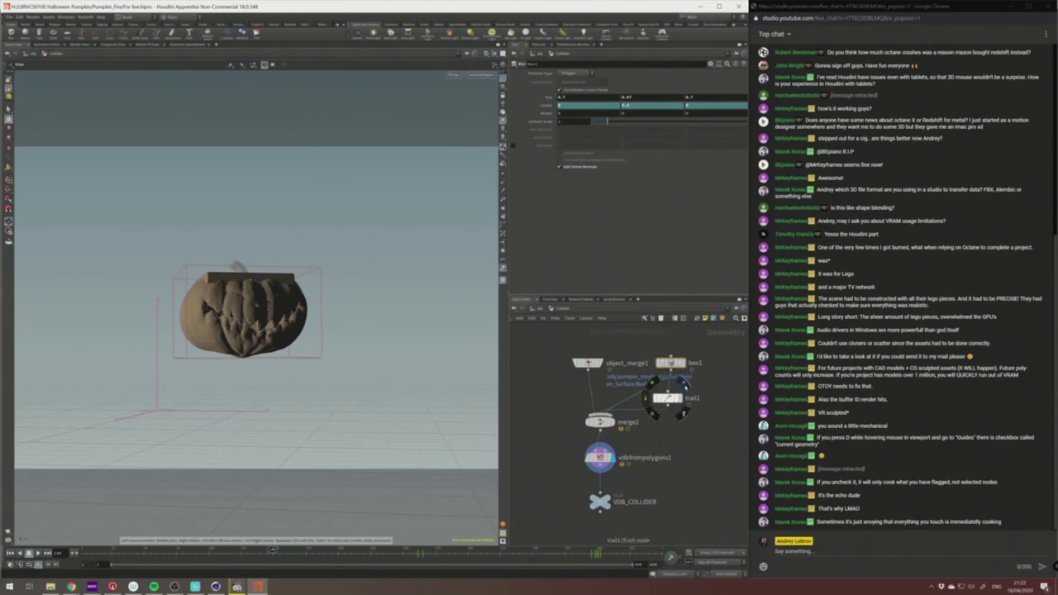
left_click(683, 381)
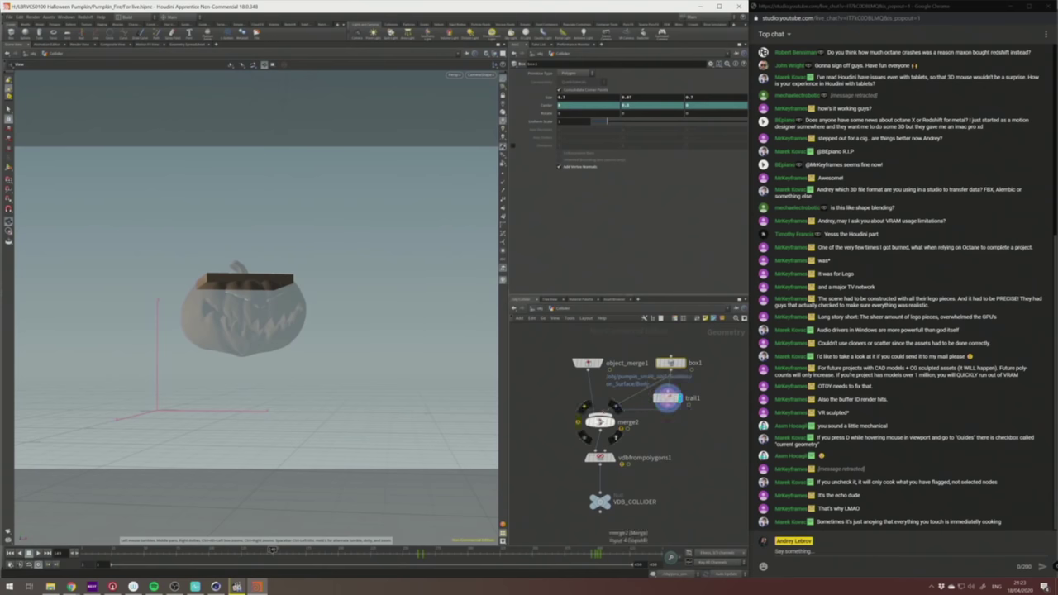
left_click(668, 398)
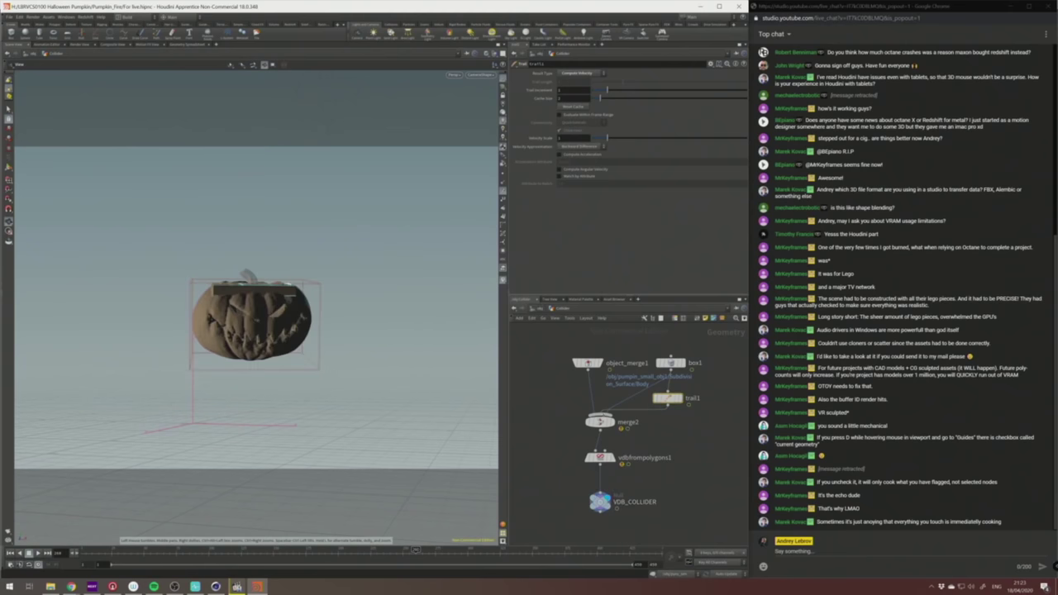
left_click(599, 457)
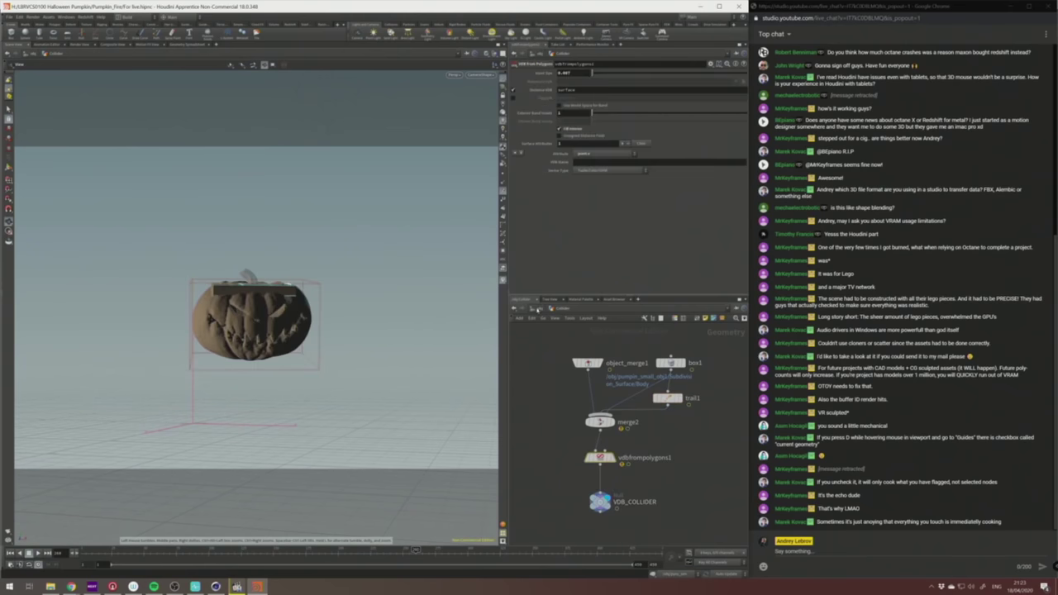
key("u")
Enter the pyro_sim network and examine the volumesource1 collision settings and how the source nodes feed the pyro solver.
left_click(670, 433)
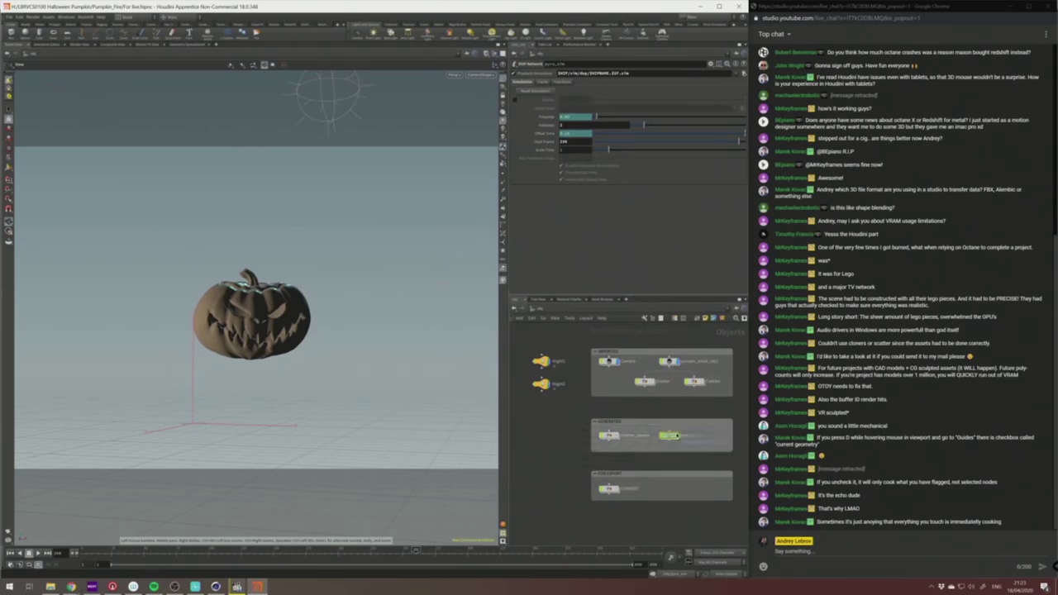
key("i")
scroll(715, 429, "up", 5)
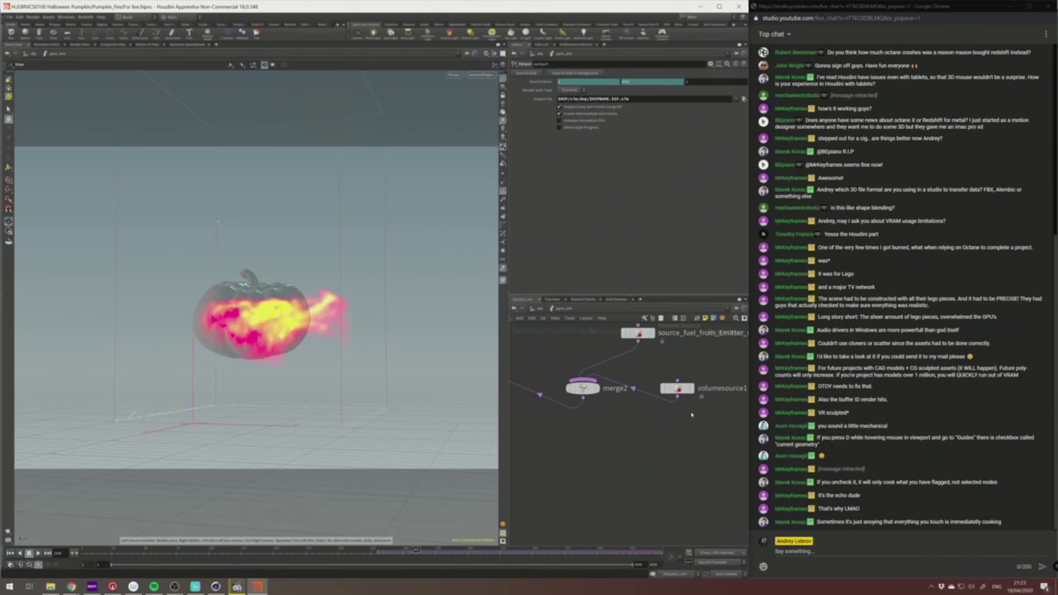
middle_click_drag(691, 415, 621, 462)
left_click(606, 435)
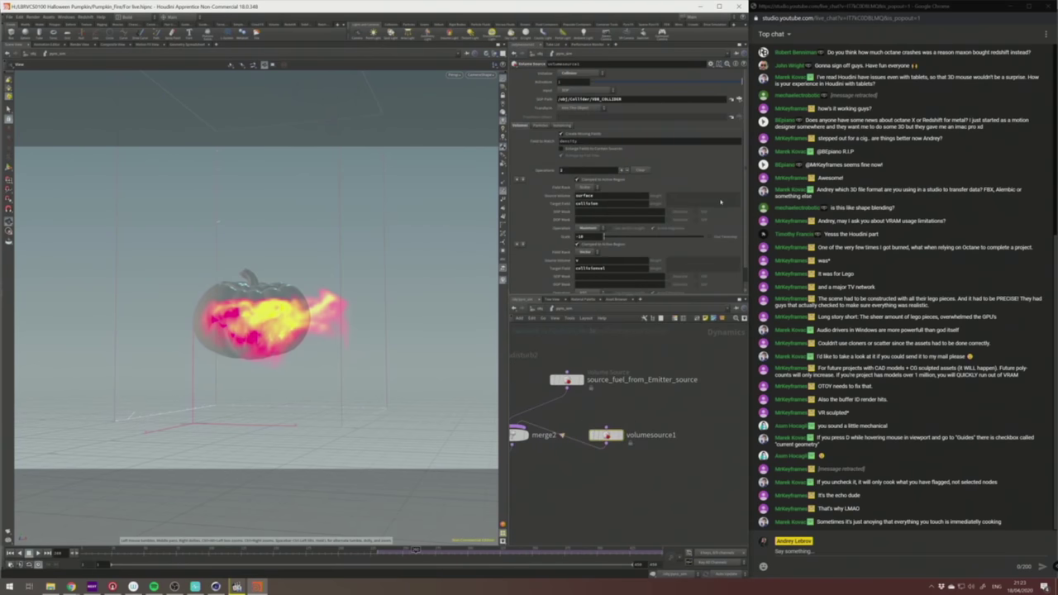
middle_click_drag(546, 420, 649, 398)
middle_click_drag(571, 448, 707, 428)
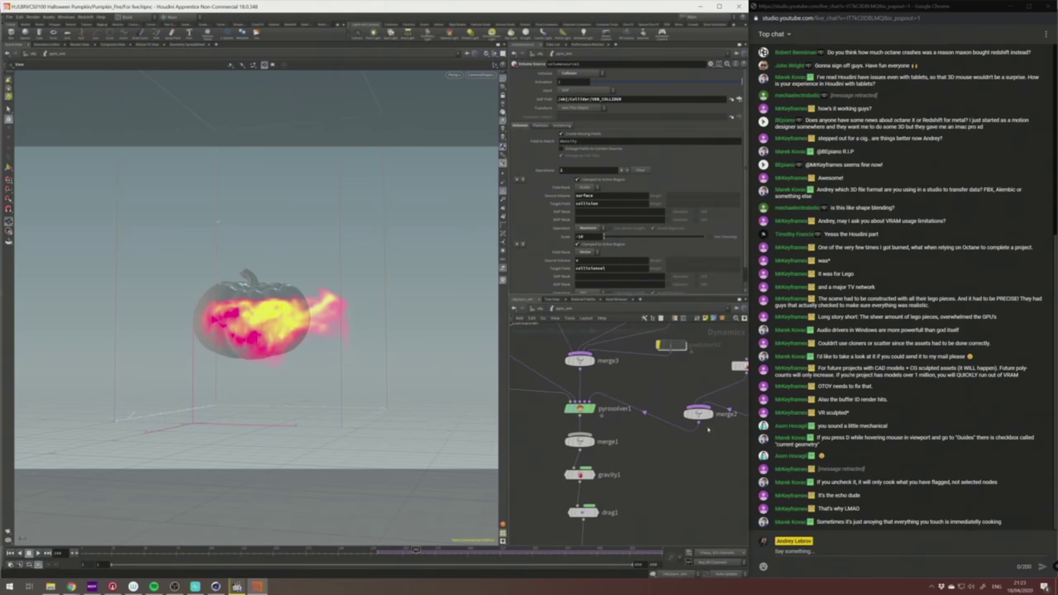
scroll(675, 456, "down", 4)
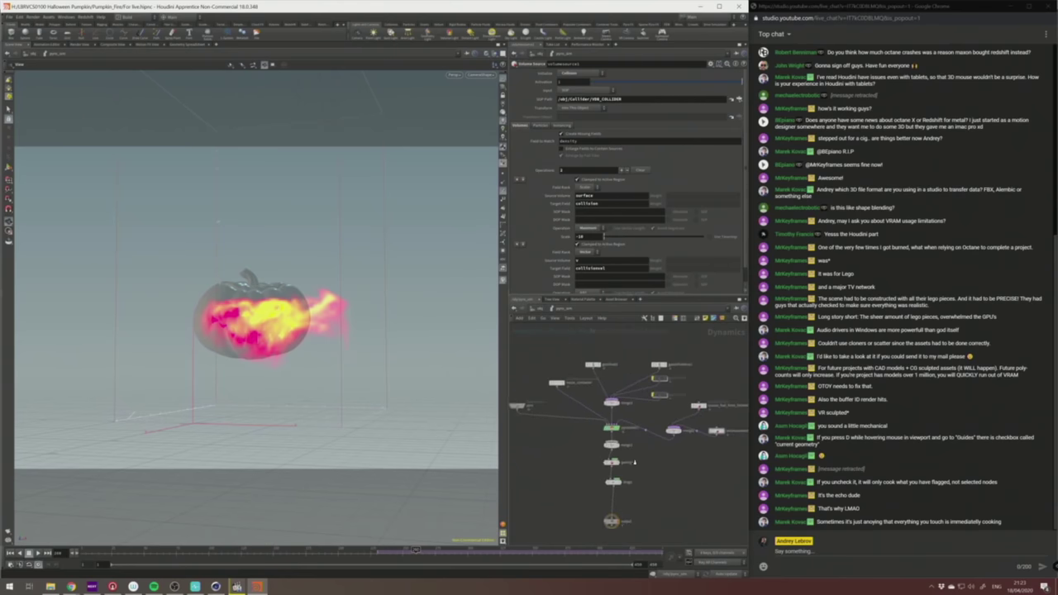
middle_click_drag(675, 456, 655, 459)
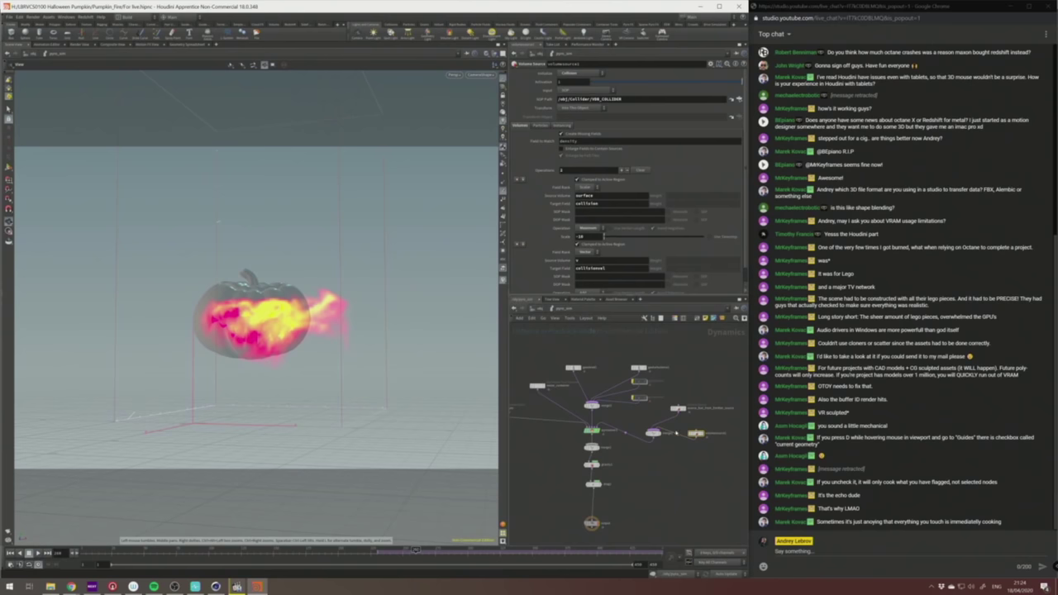
Nudge merge2 slightly upward, check the output node's file path, and return to the object level.
left_click_drag(653, 433, 653, 428)
left_click(590, 521)
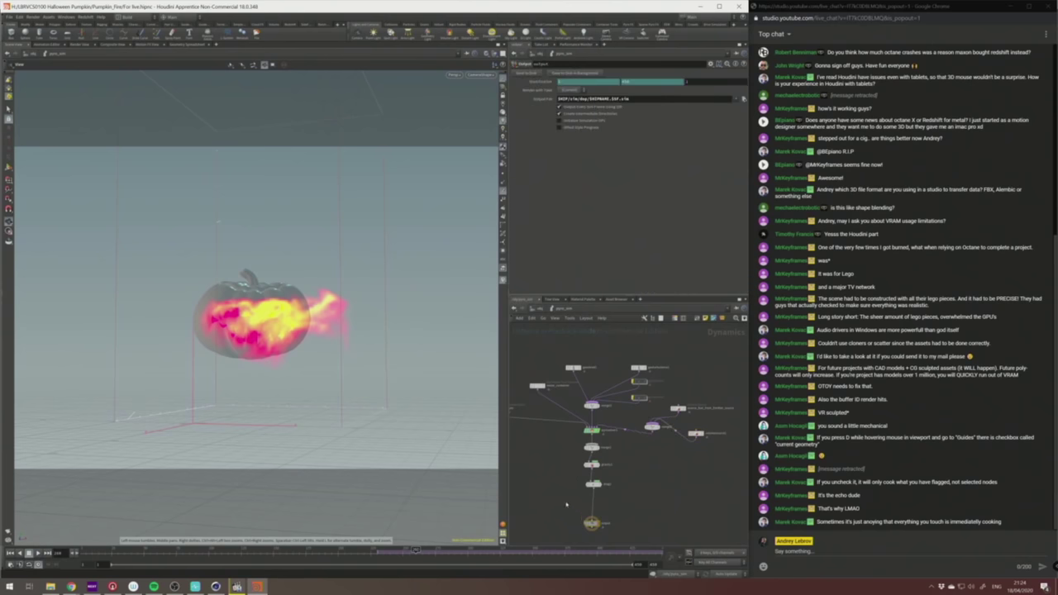
left_click_drag(637, 101, 489, 183)
key("u")
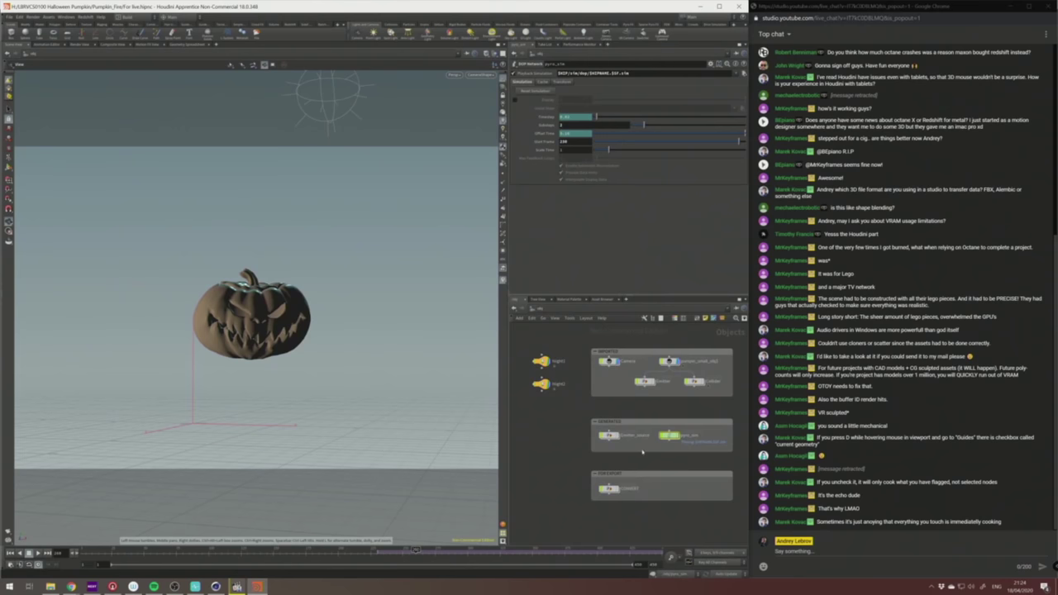
Select the CONVERT object and switch to Cinema 4D to view the pumpkin render, returning to Houdini.
middle_click_drag(626, 406, 564, 399)
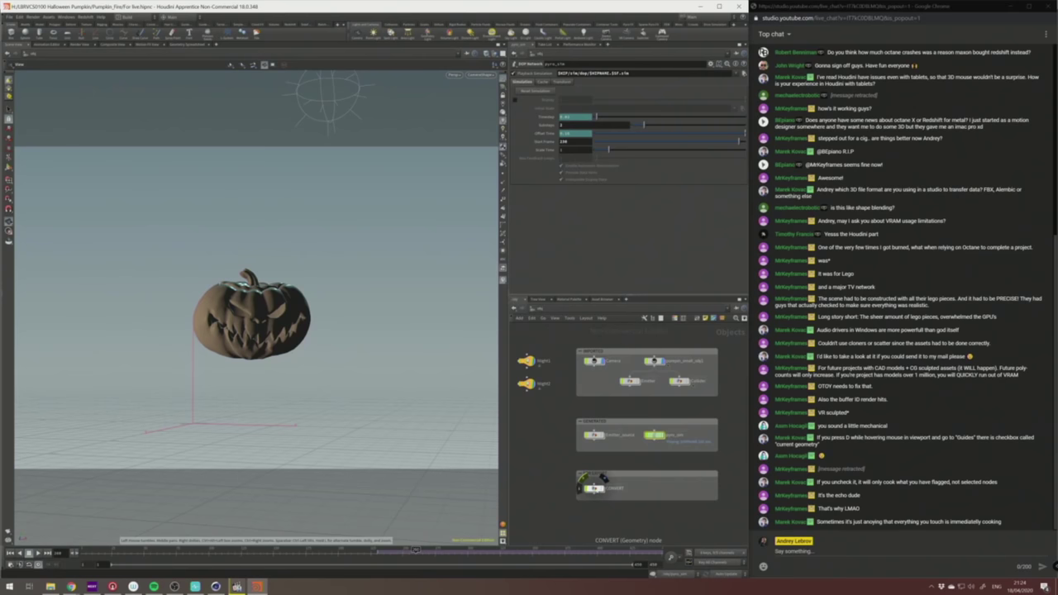
left_click(594, 487)
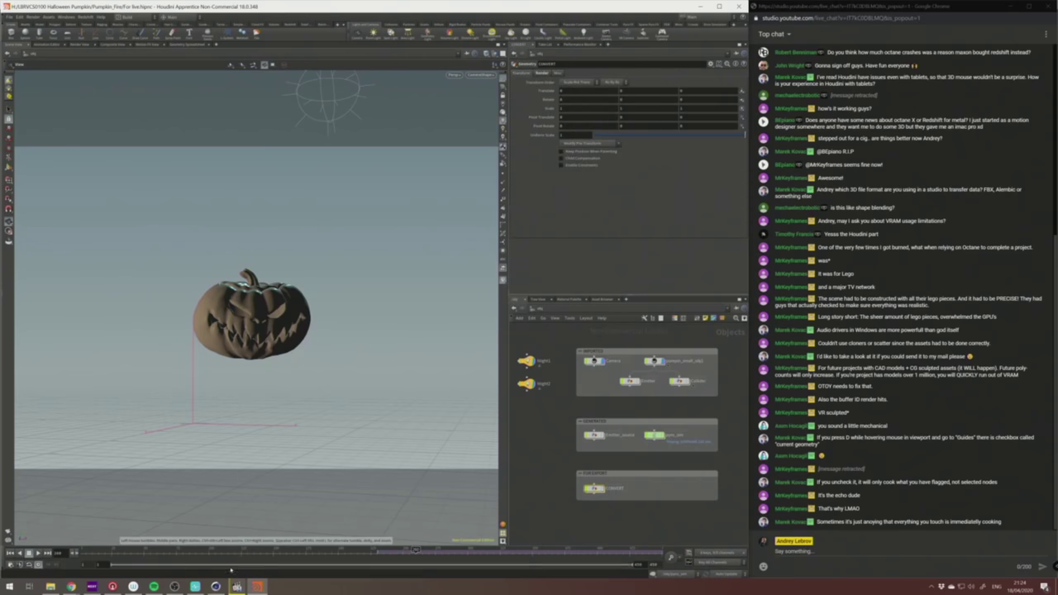
left_click(215, 587)
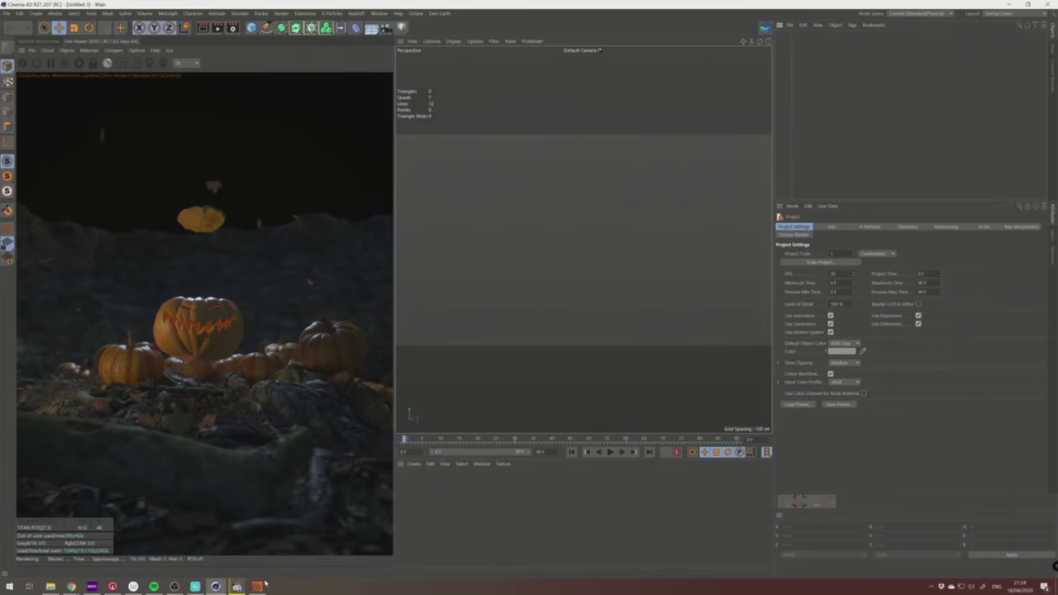
left_click(257, 587)
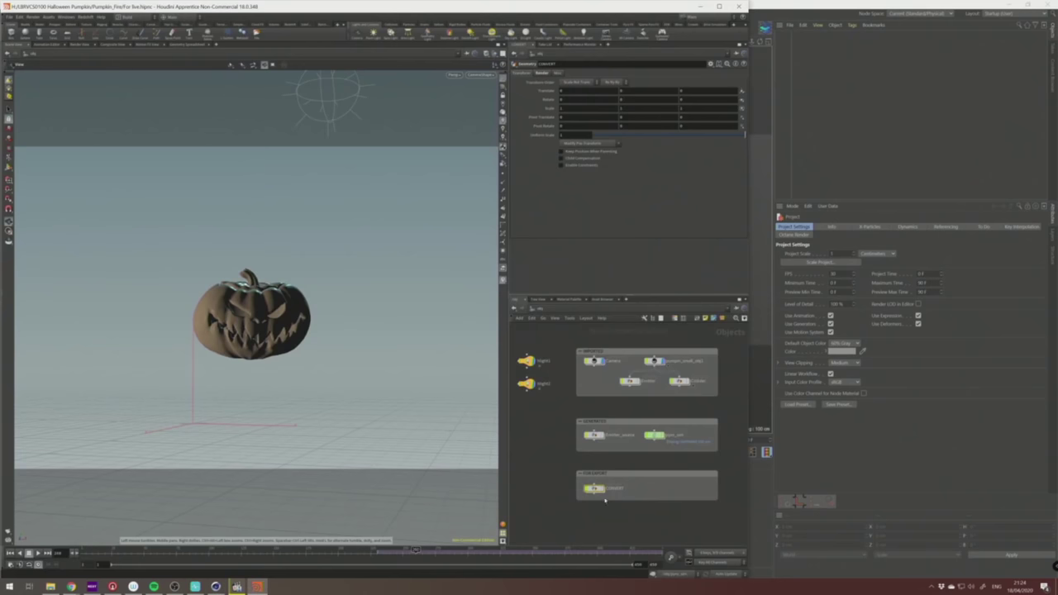
Enter the CONVERT network and examine the DOP network and DOP node paths of import_pyrofields.
left_click(642, 491)
left_click_drag(598, 492, 600, 489)
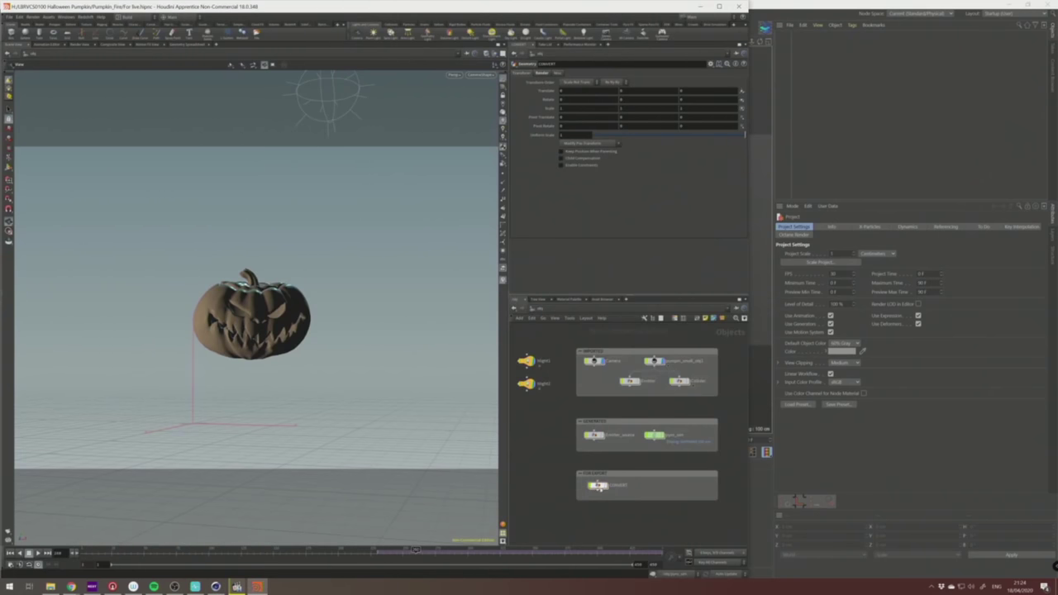
double_click(598, 485)
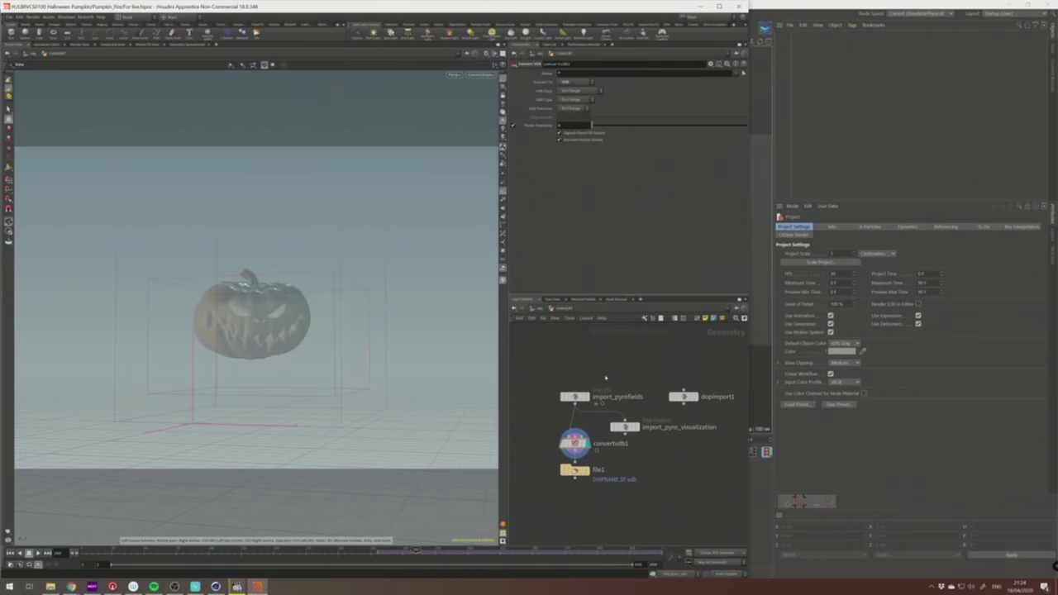
middle_click_drag(642, 389, 610, 361)
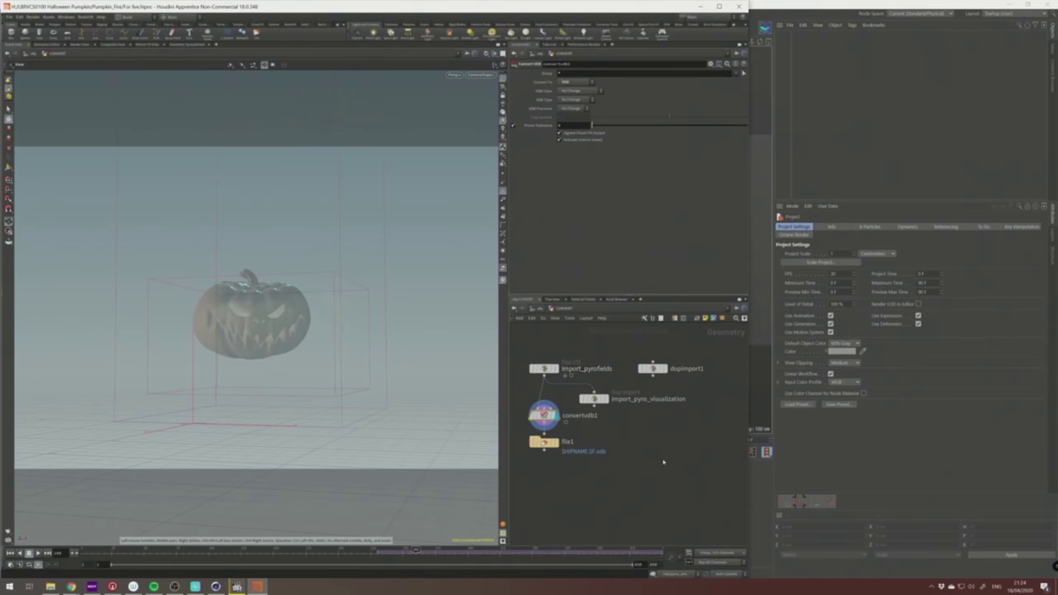
left_click(544, 368)
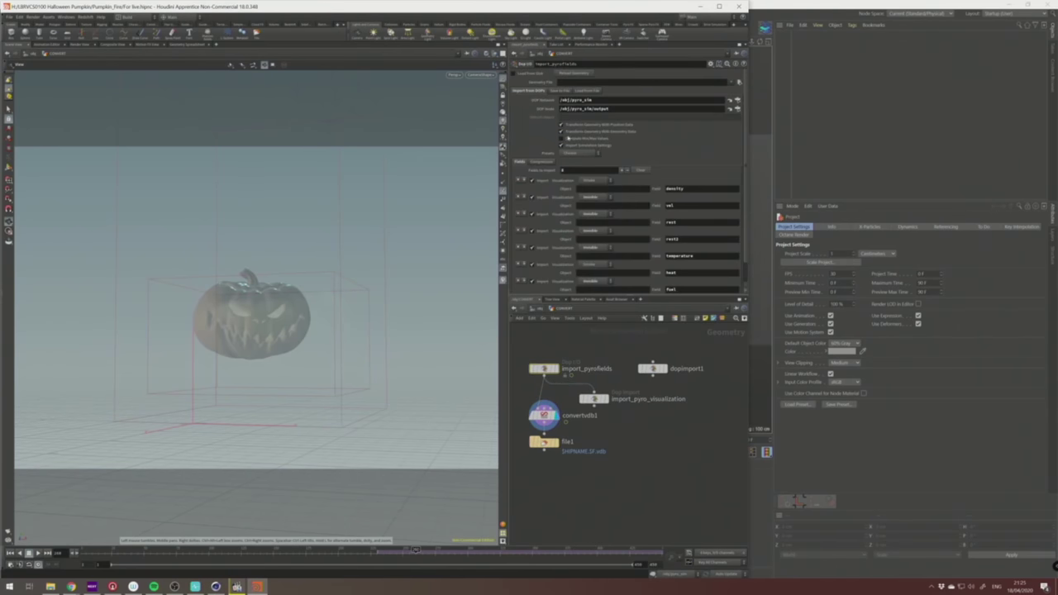
left_click_drag(594, 100, 557, 110)
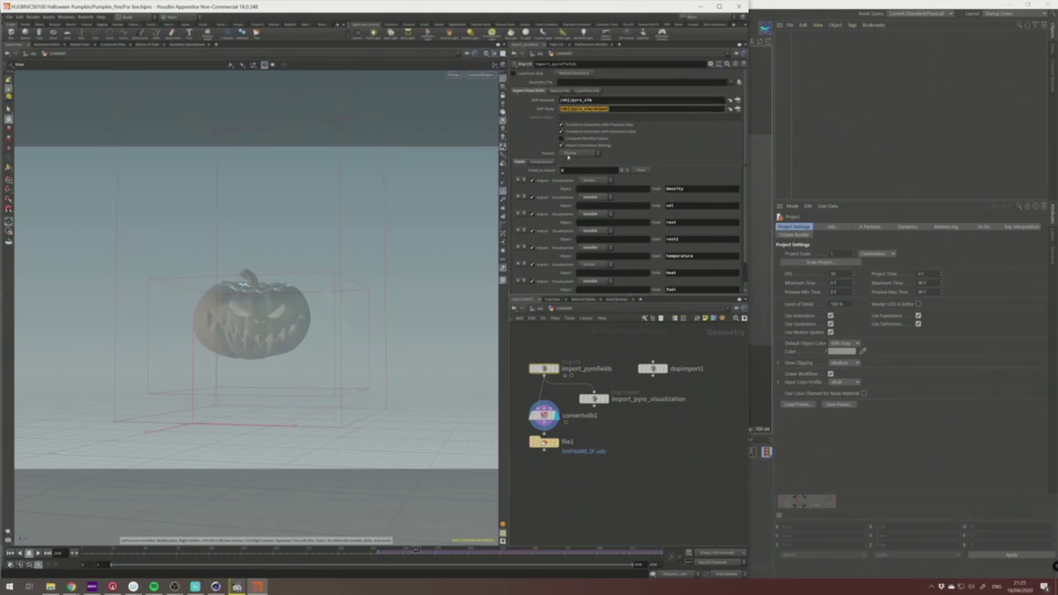
Display the import_pyro_visualization node, scrub the timeline forward to view the rising fire, and select dopimport1 to inspect its settings.
middle_click_drag(648, 436, 676, 429)
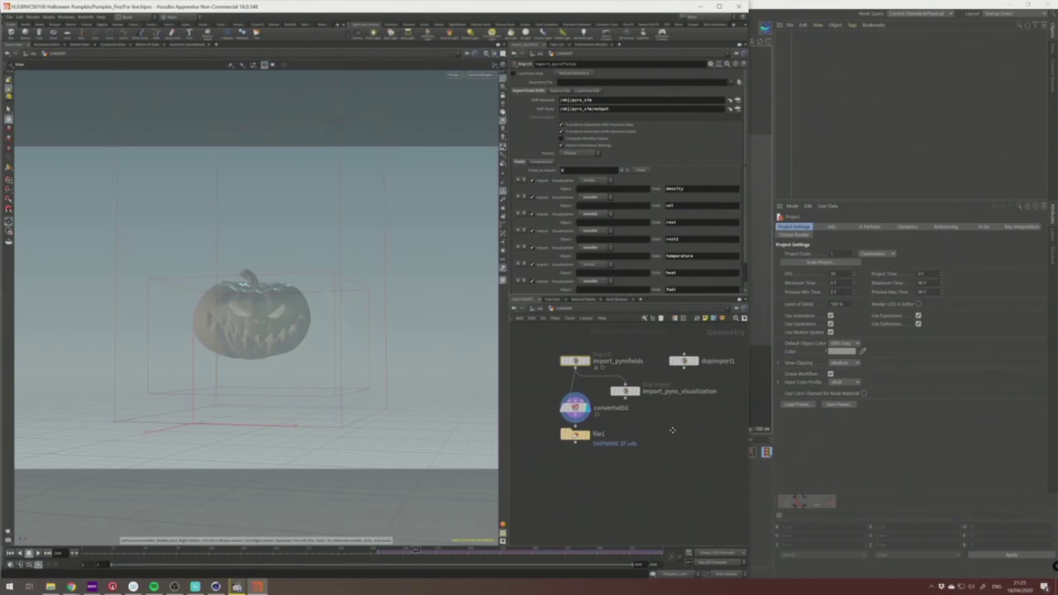
left_click(642, 376)
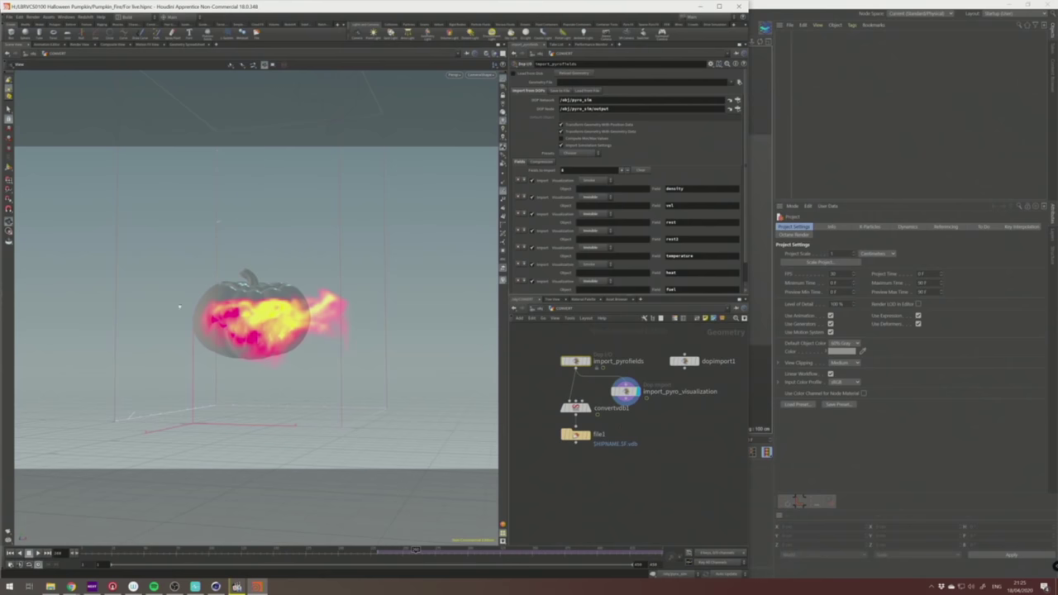
left_click_drag(481, 555, 546, 554)
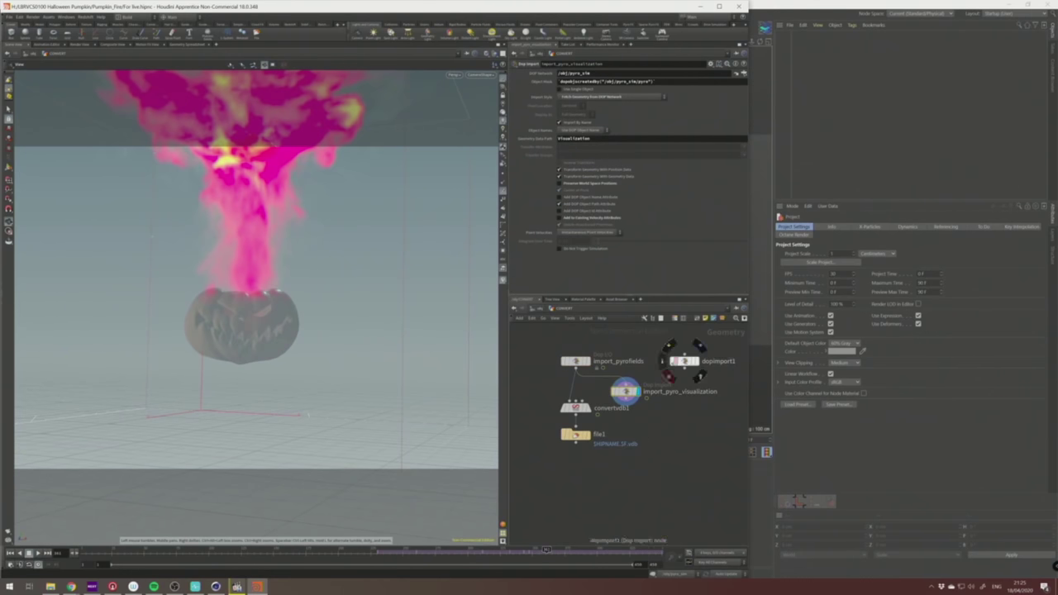
left_click(684, 361)
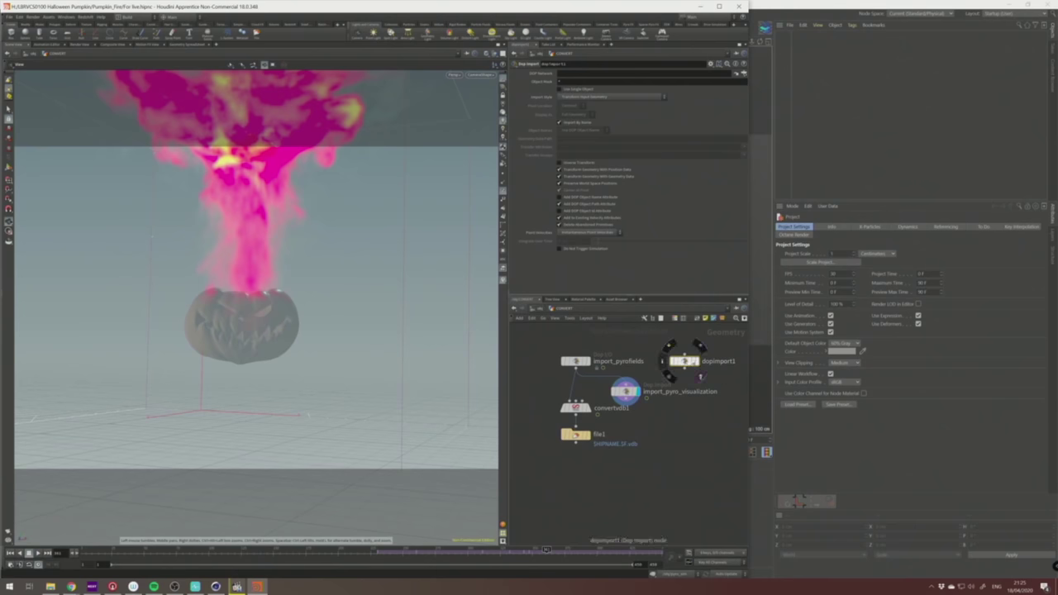
Delete the dopimport1 node from the CONVERT network and select convertvdb1.
key("Delete")
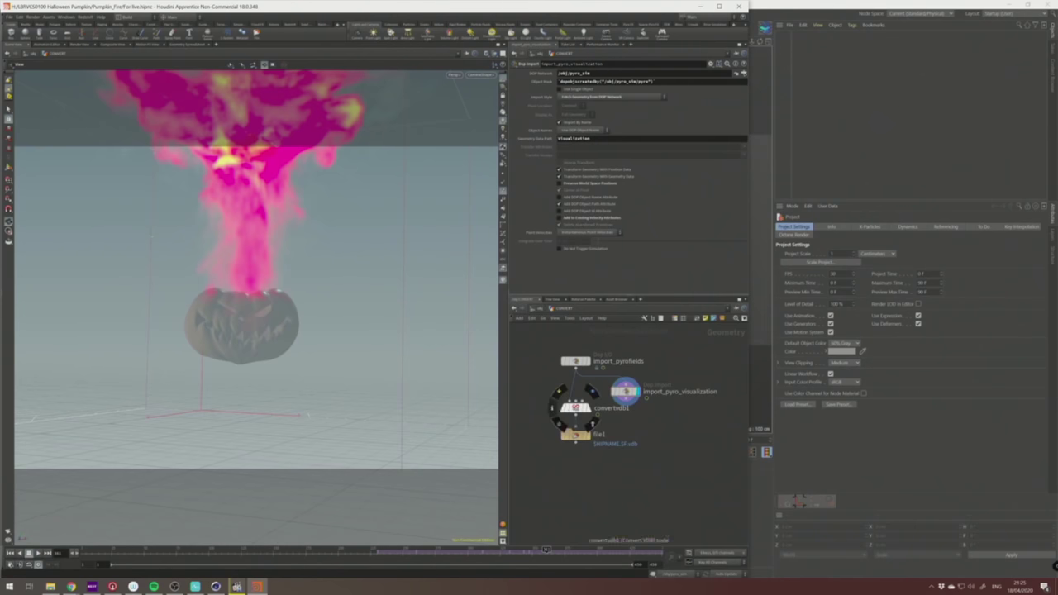
left_click(576, 408)
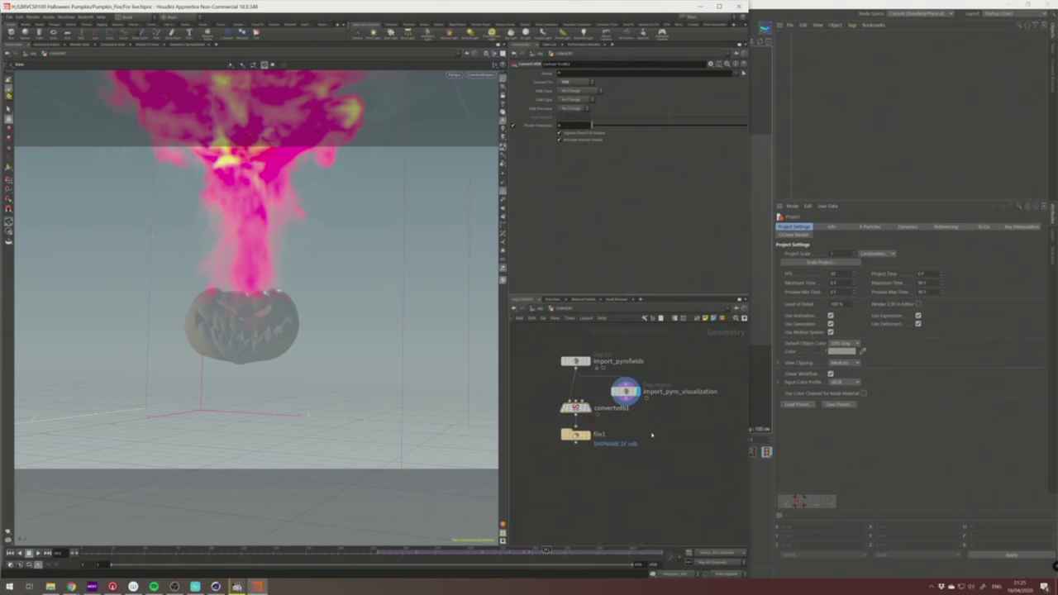
key("Tab")
type("convert")
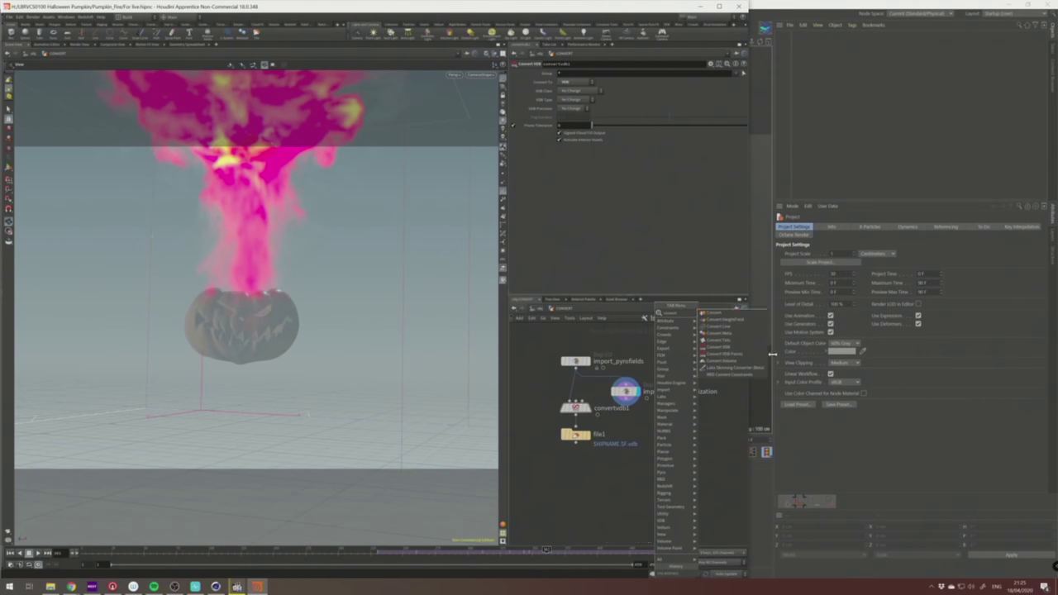
left_click(600, 460)
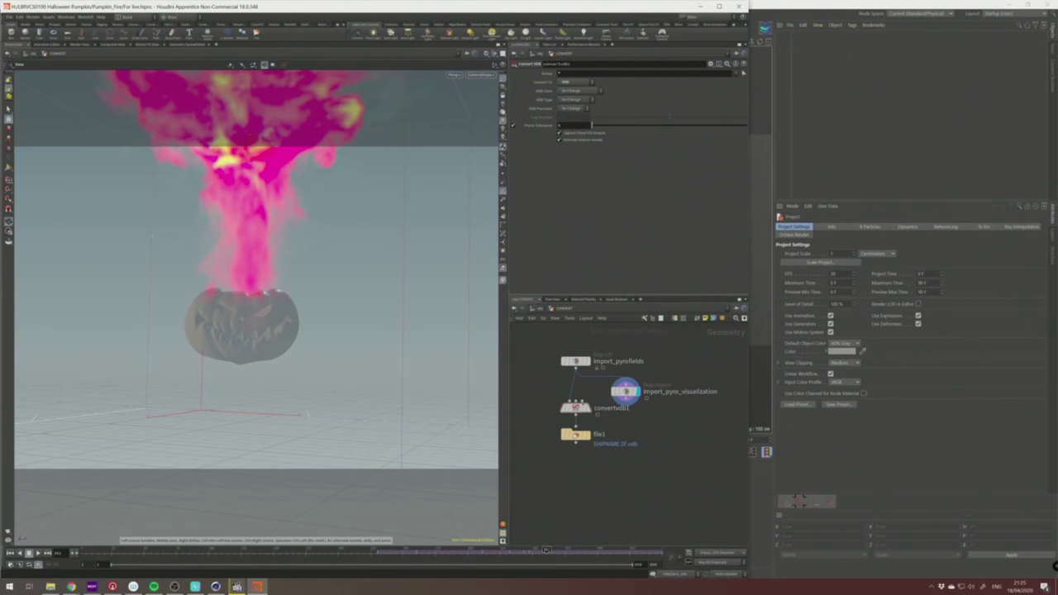
left_click(594, 395)
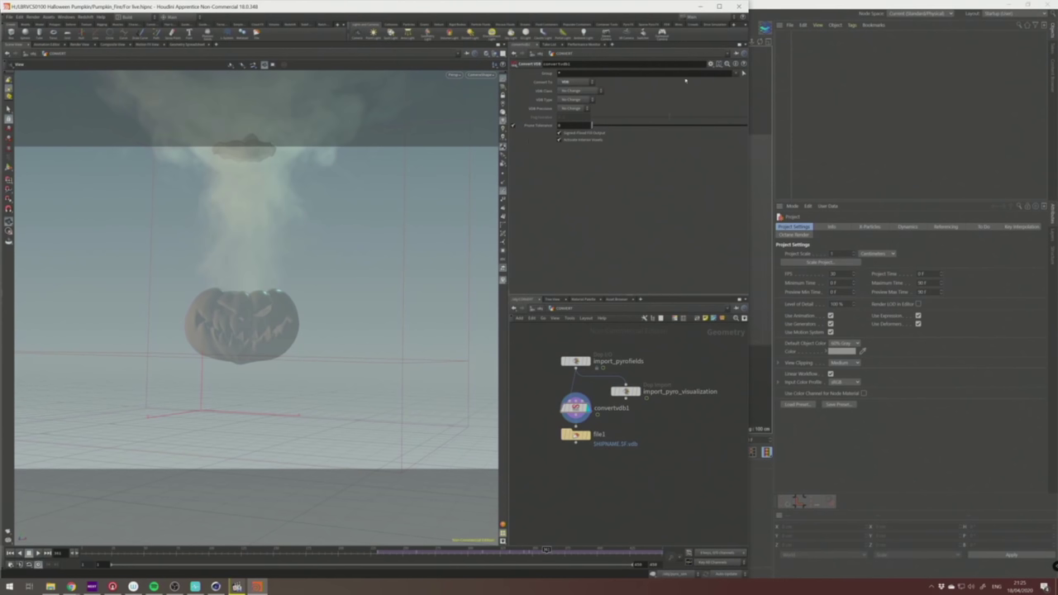
left_click_drag(576, 407, 576, 404)
left_click(741, 73)
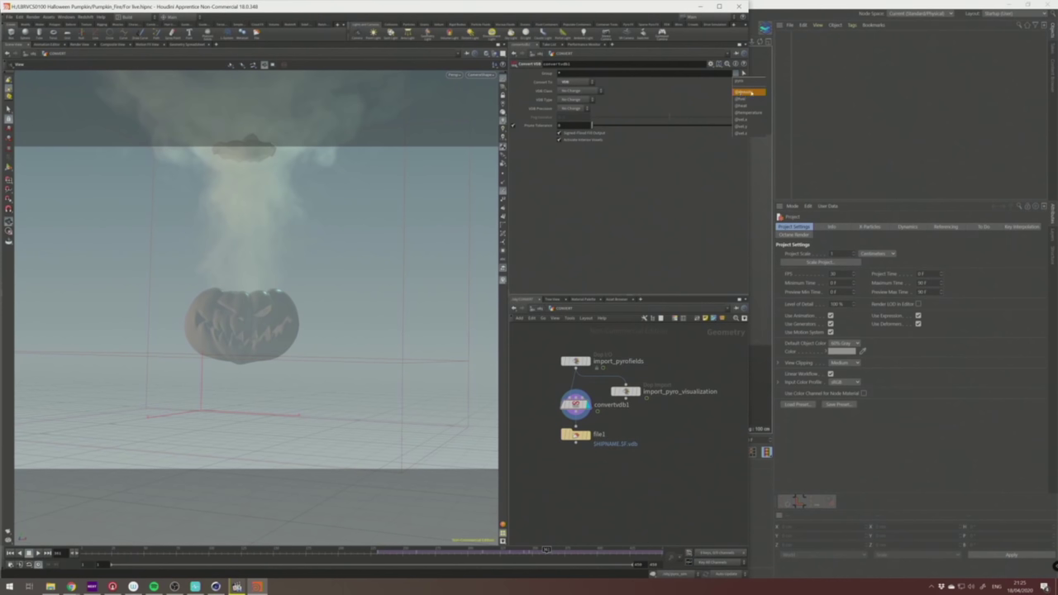
left_click(623, 75)
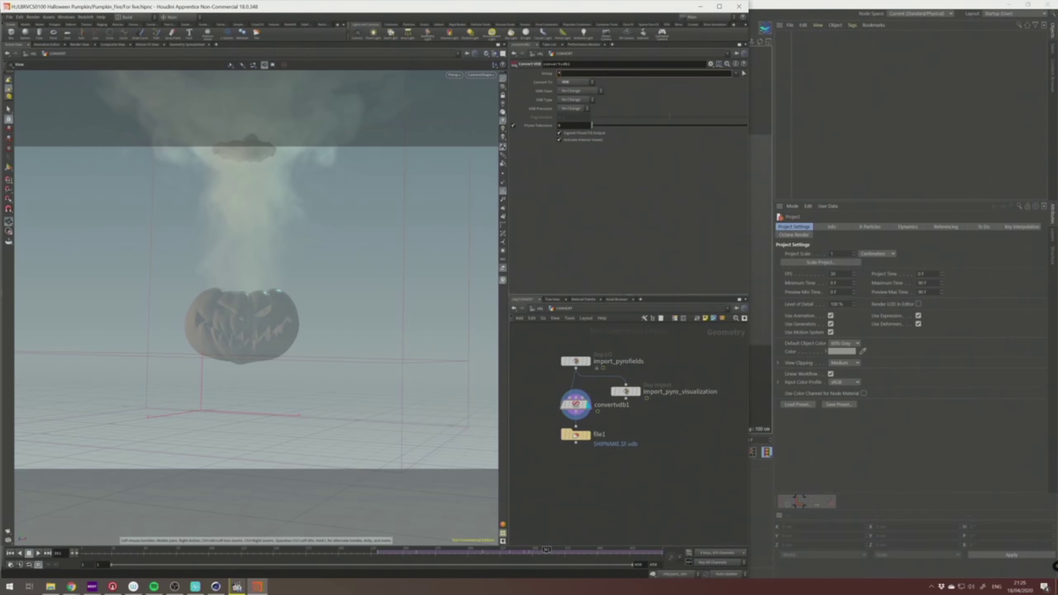
left_click(741, 73)
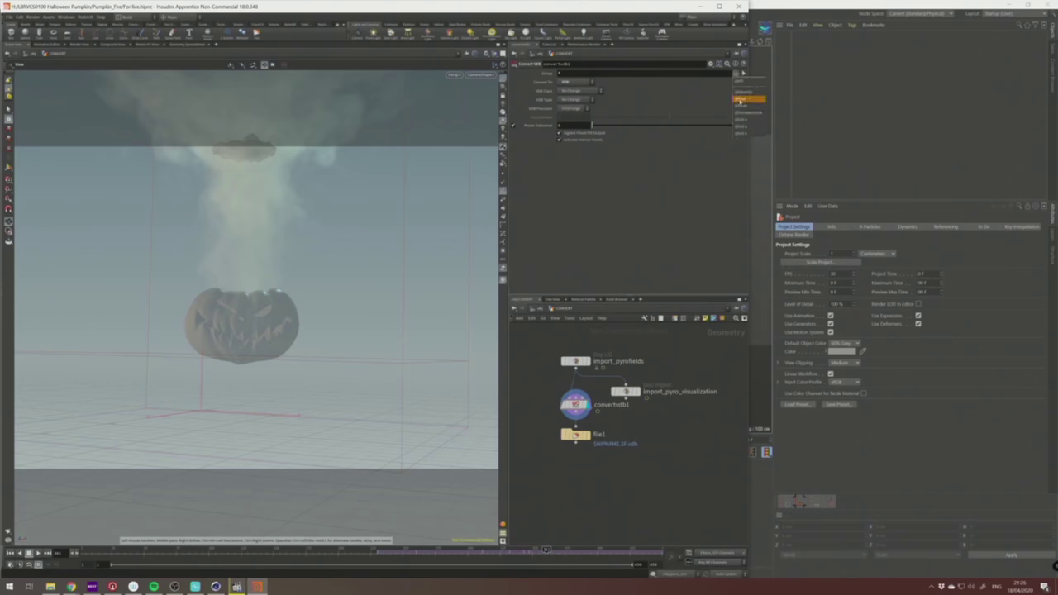
left_click(746, 92)
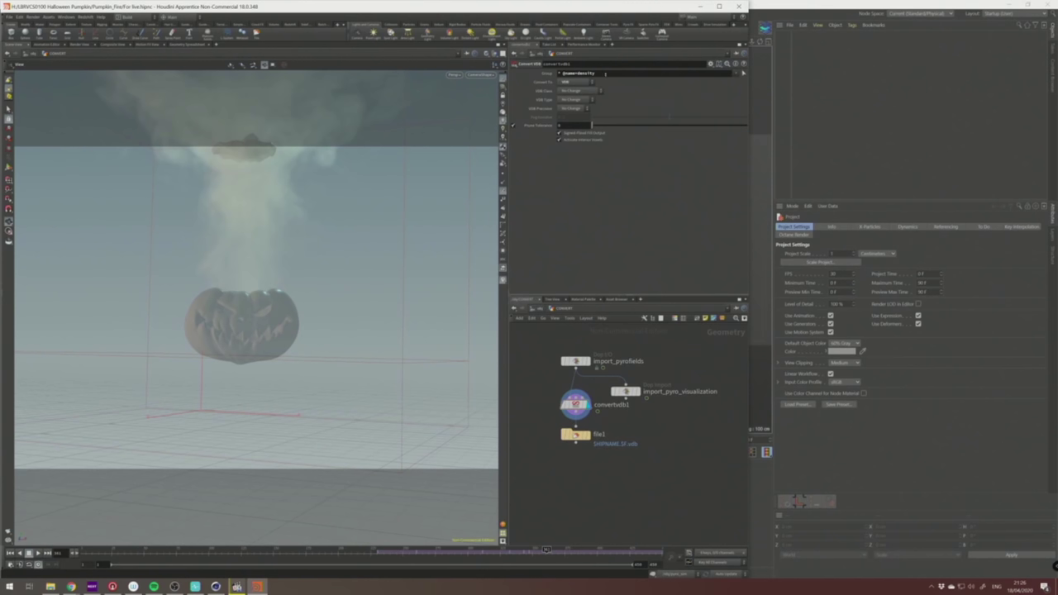
double_click(564, 73)
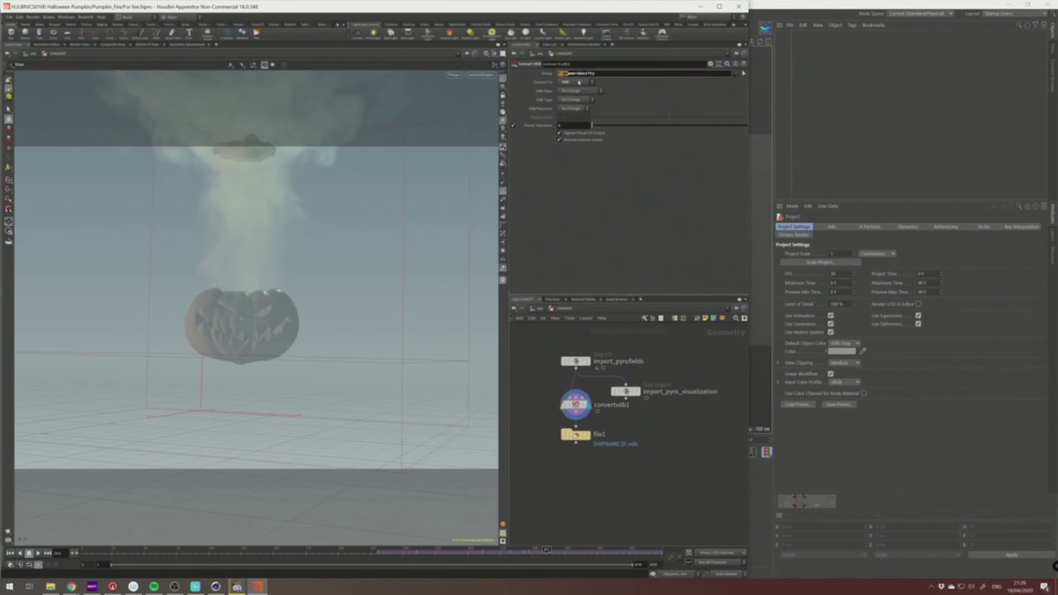
left_click_drag(563, 74, 549, 80)
key("BackSpace")
key("Return")
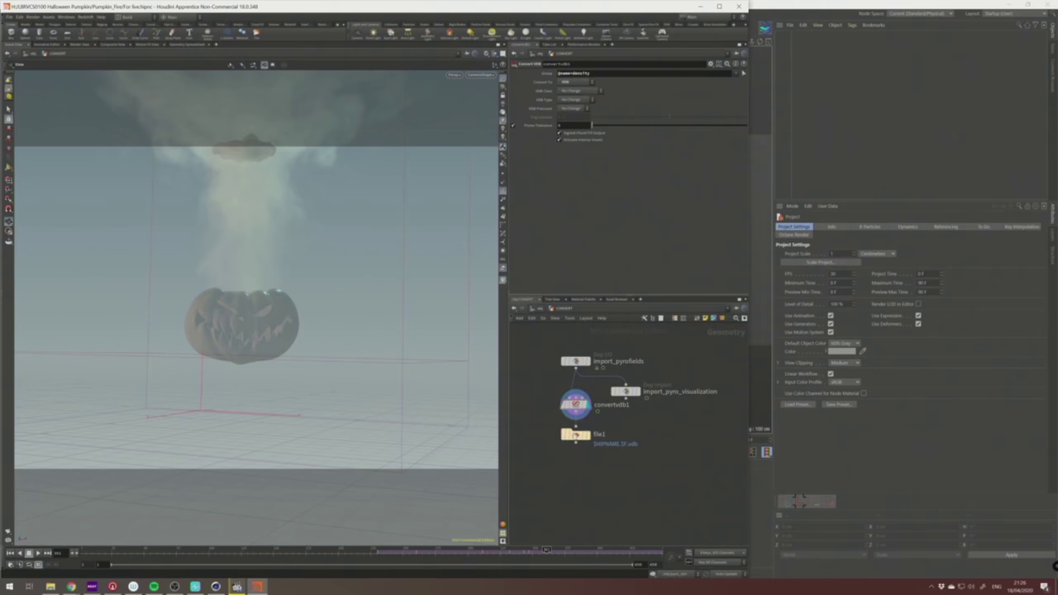
Review the file1 output path, rewind to before the fire starts, and play the timeline with file1 displayed to write the VDB sequence.
left_click(575, 434)
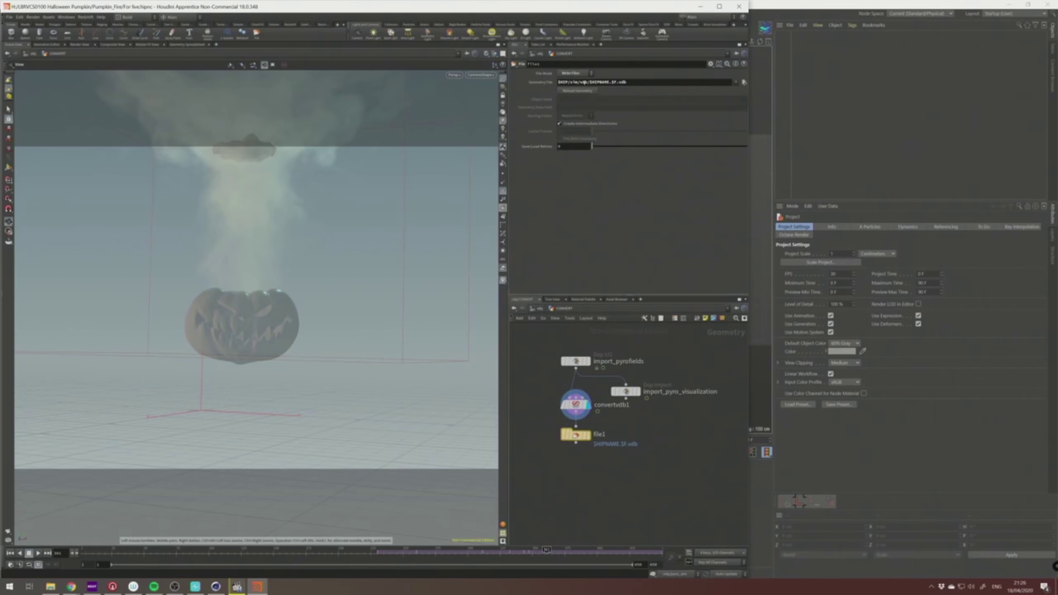
left_click_drag(558, 82, 488, 114)
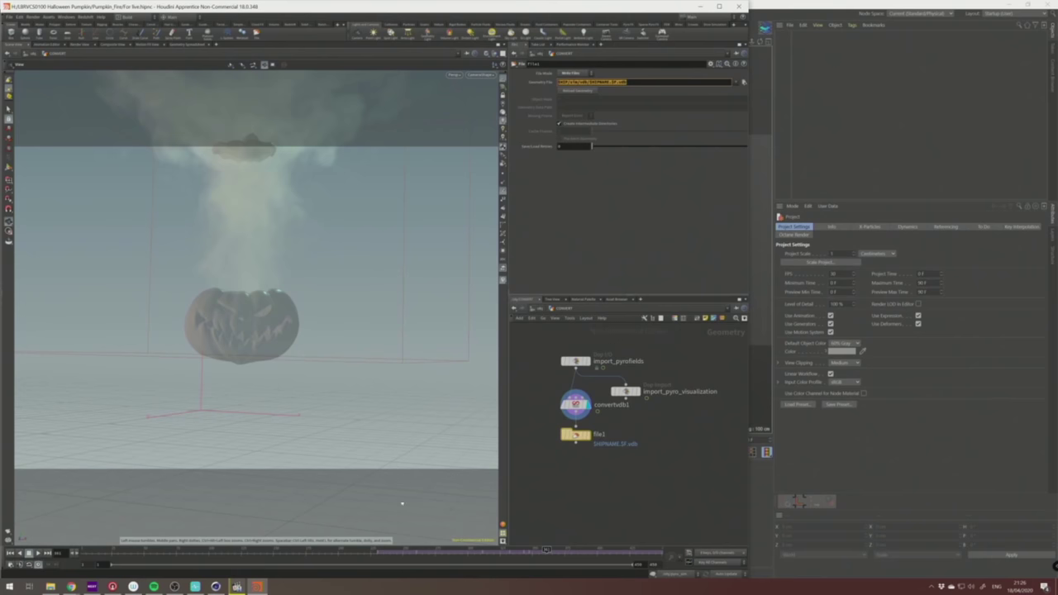
left_click(366, 551)
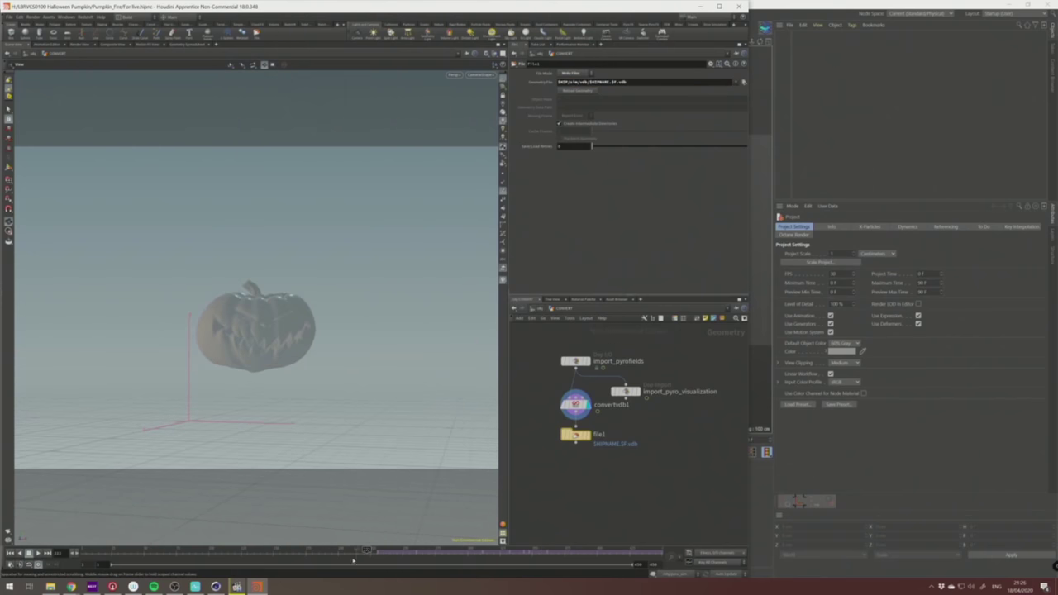
left_click(38, 553)
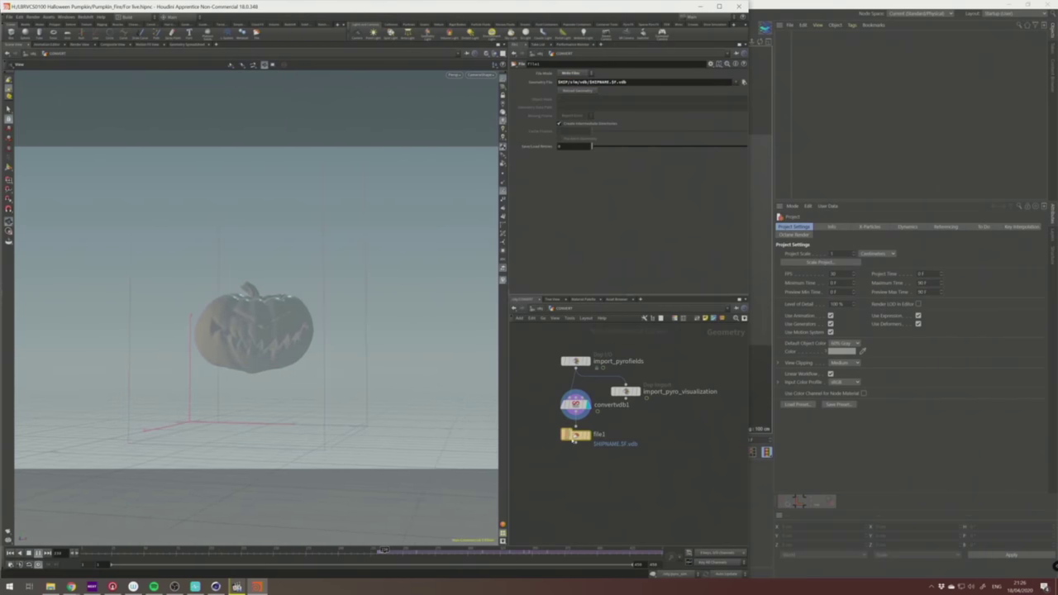
mouse_move(574, 438)
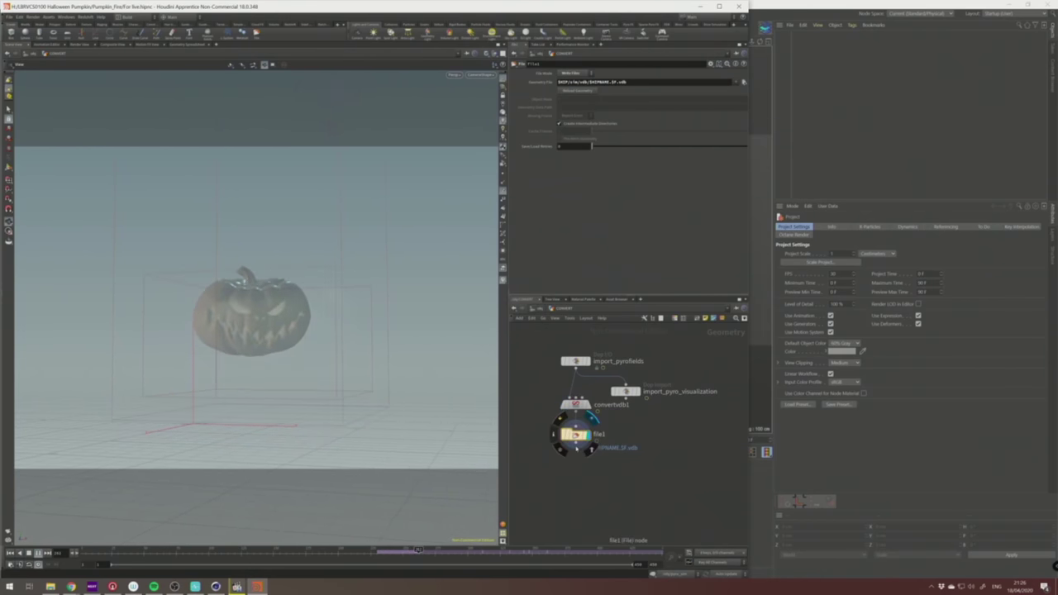
Switch to File Explorer, examine the exported files and their sizes in the project's sim/vdb folder, and close the window.
left_click(50, 586)
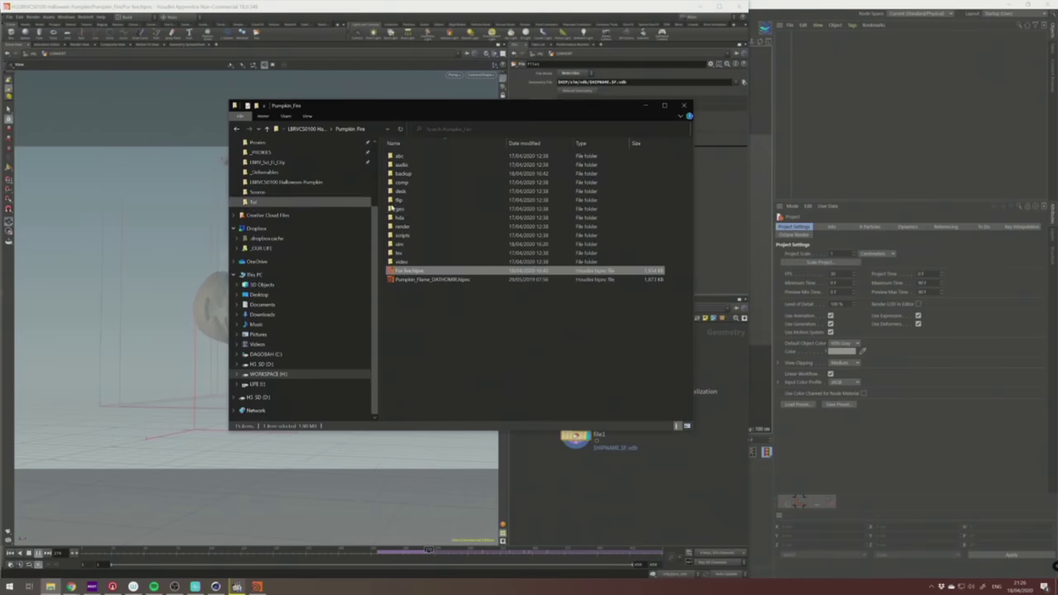
double_click(400, 243)
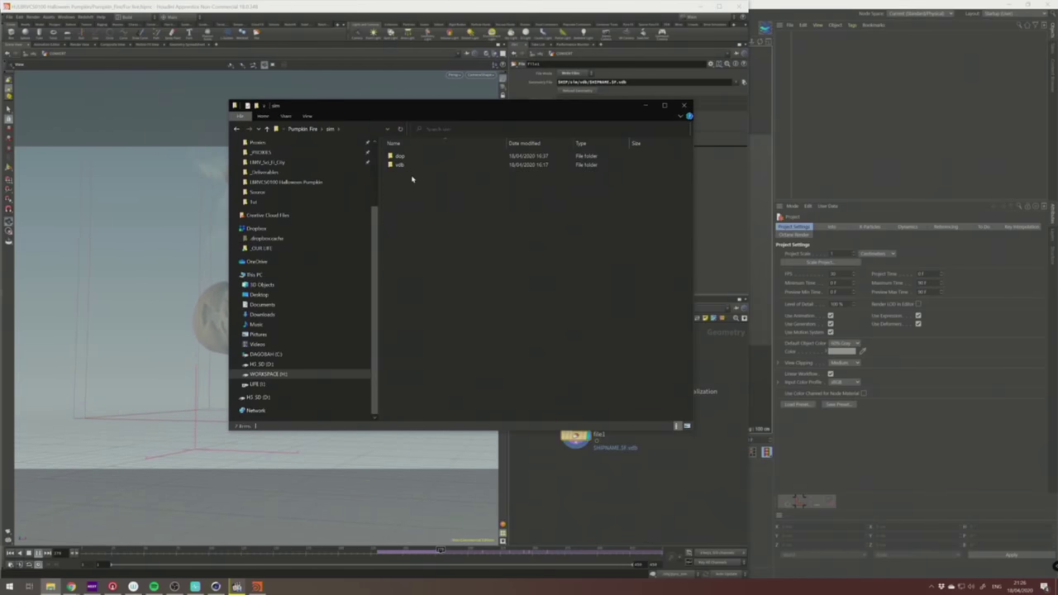
double_click(399, 164)
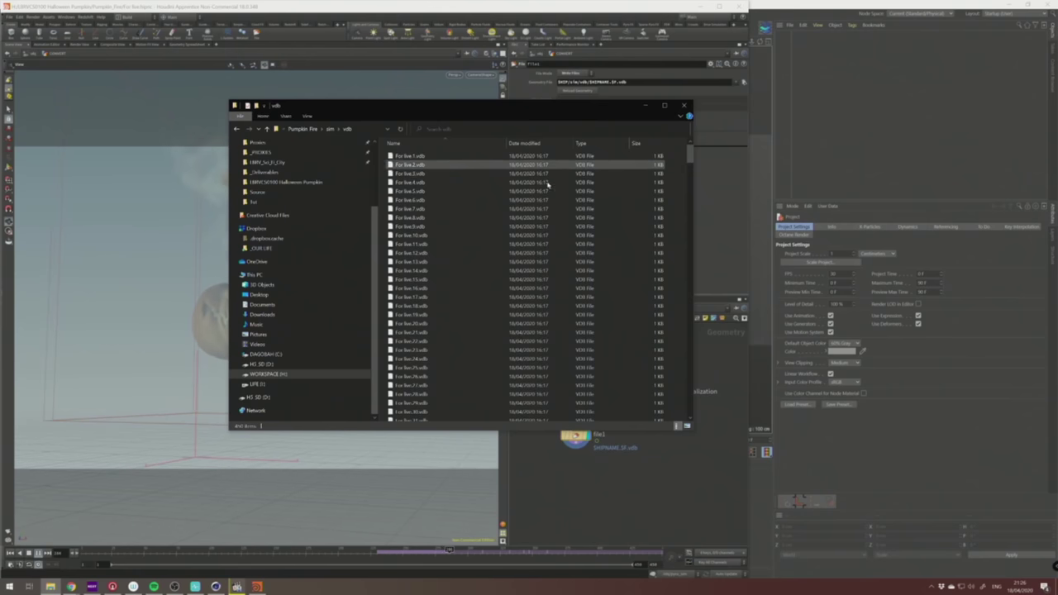
left_click_drag(689, 155, 694, 328)
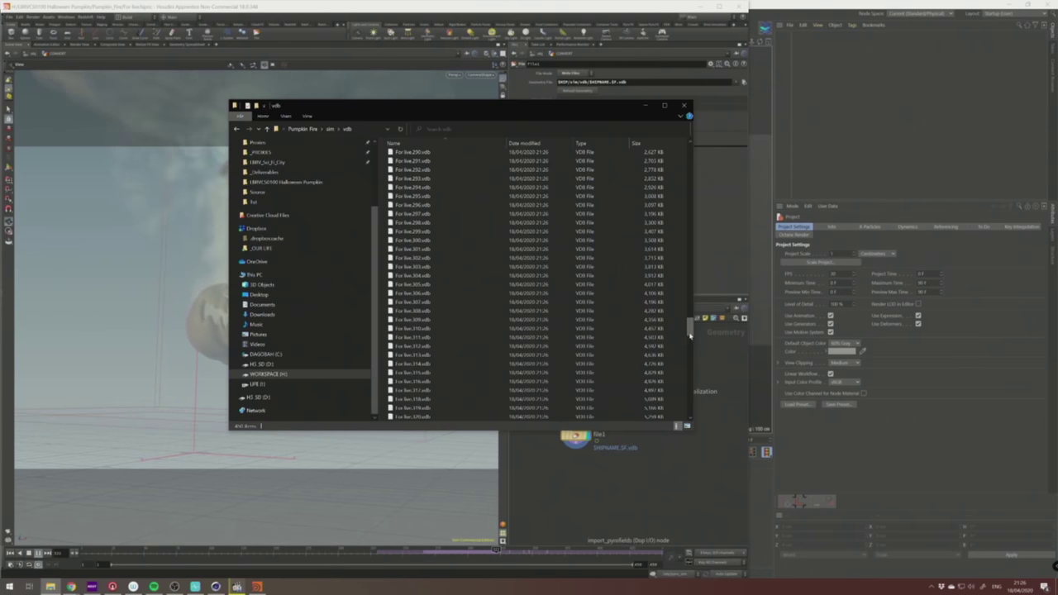
scroll(691, 335, "down", 8)
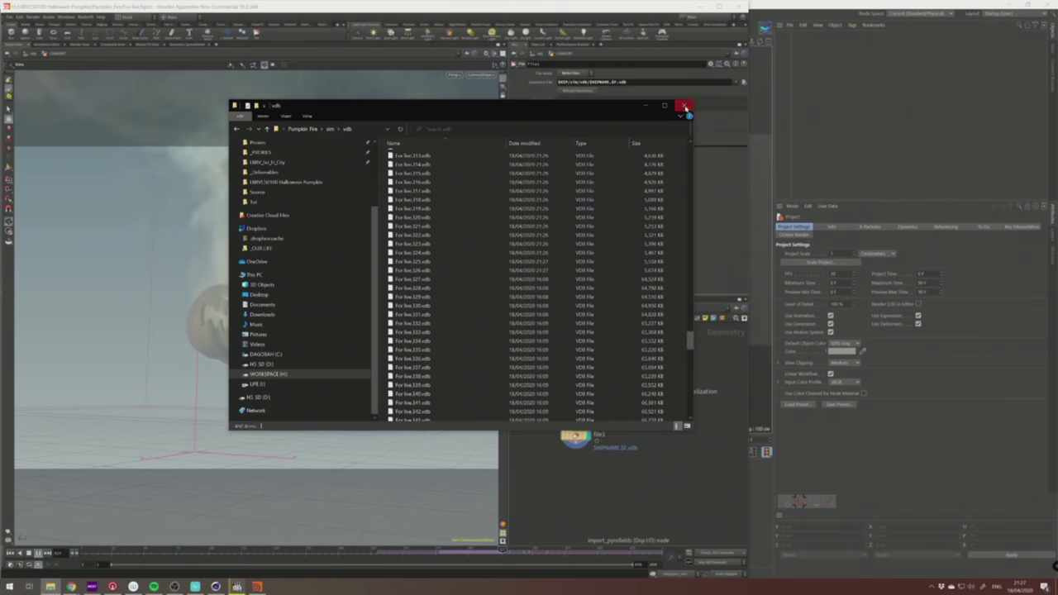
left_click(685, 108)
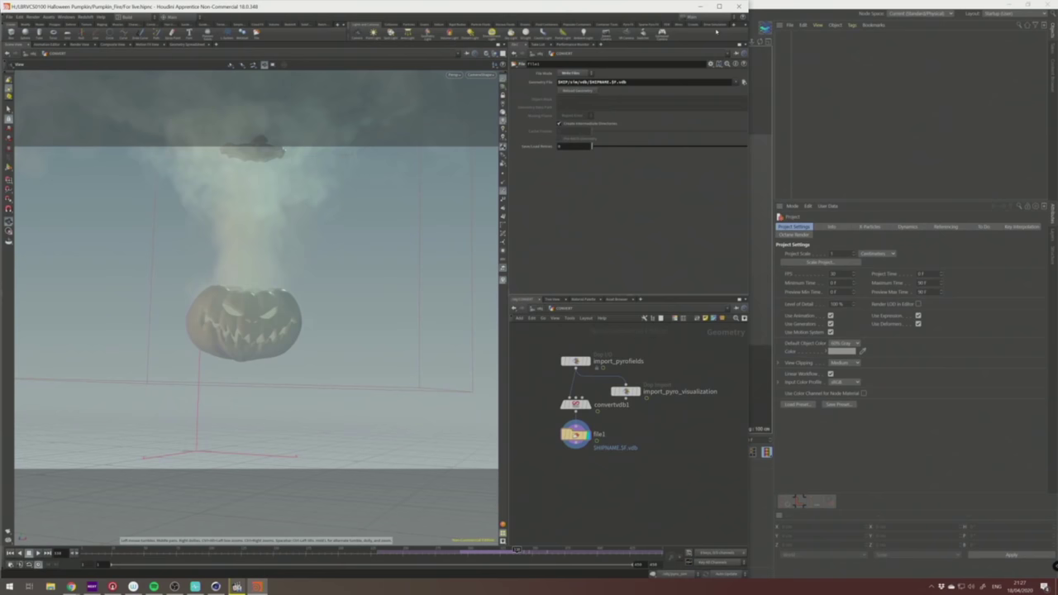
Quit Houdini discarding the changes and open the recent Pumpkin.c4d project in Cinema 4D.
left_click(738, 6)
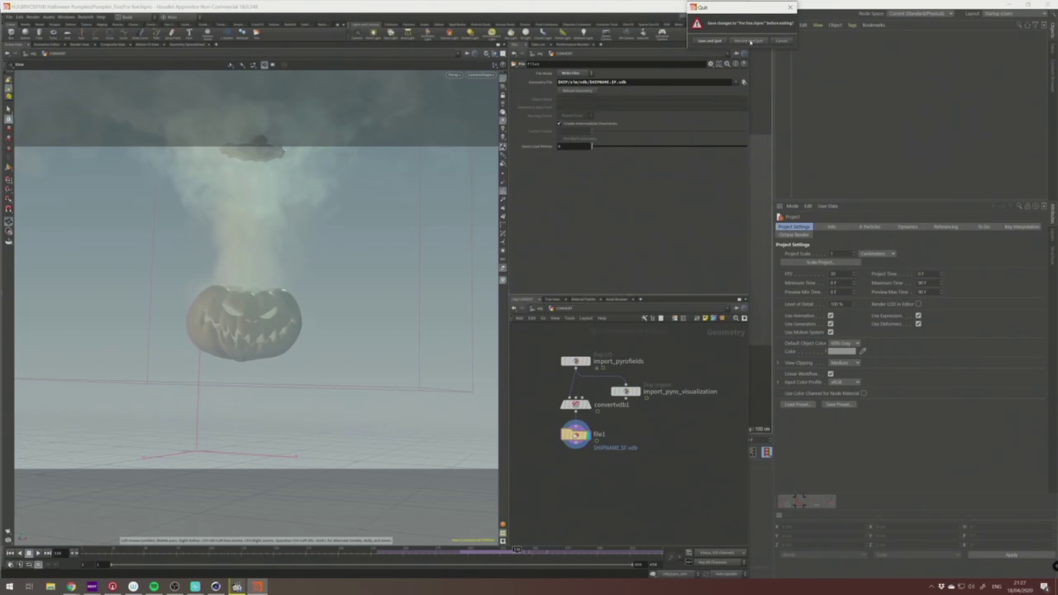
left_click(750, 41)
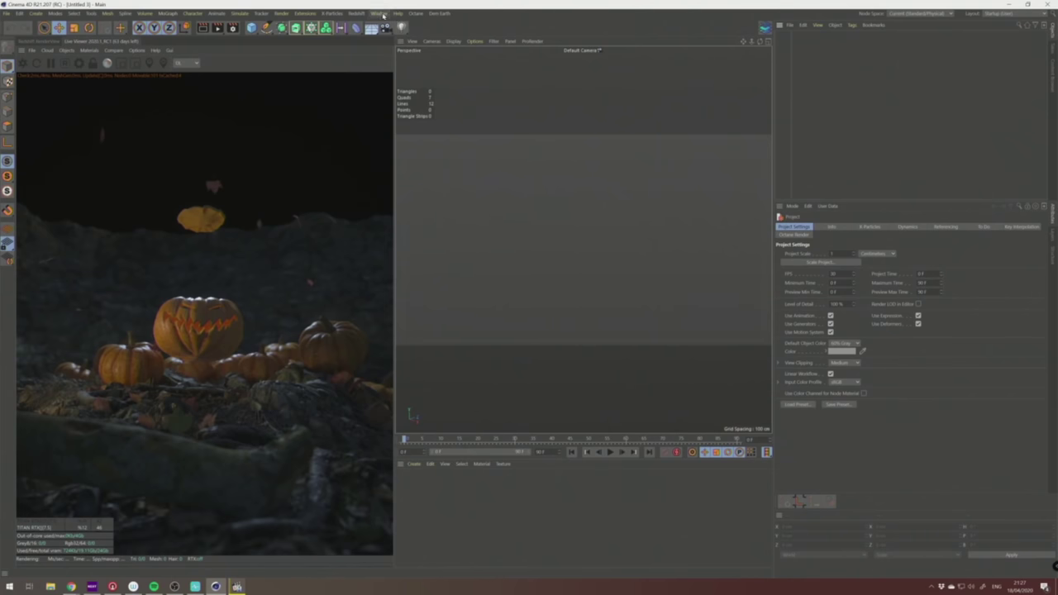
left_click(379, 13)
left_click(7, 13)
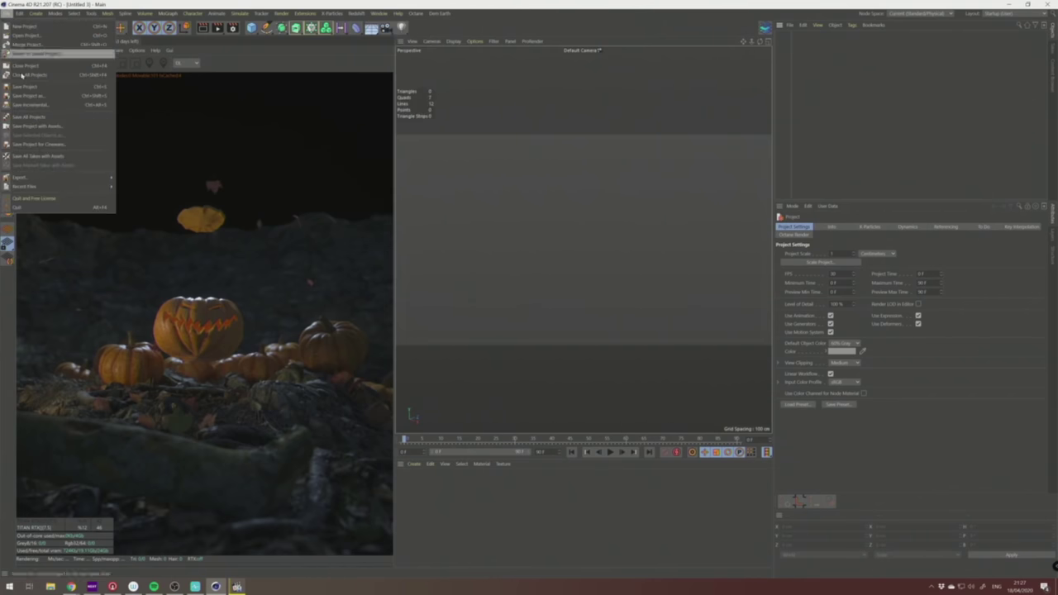
mouse_move(48, 188)
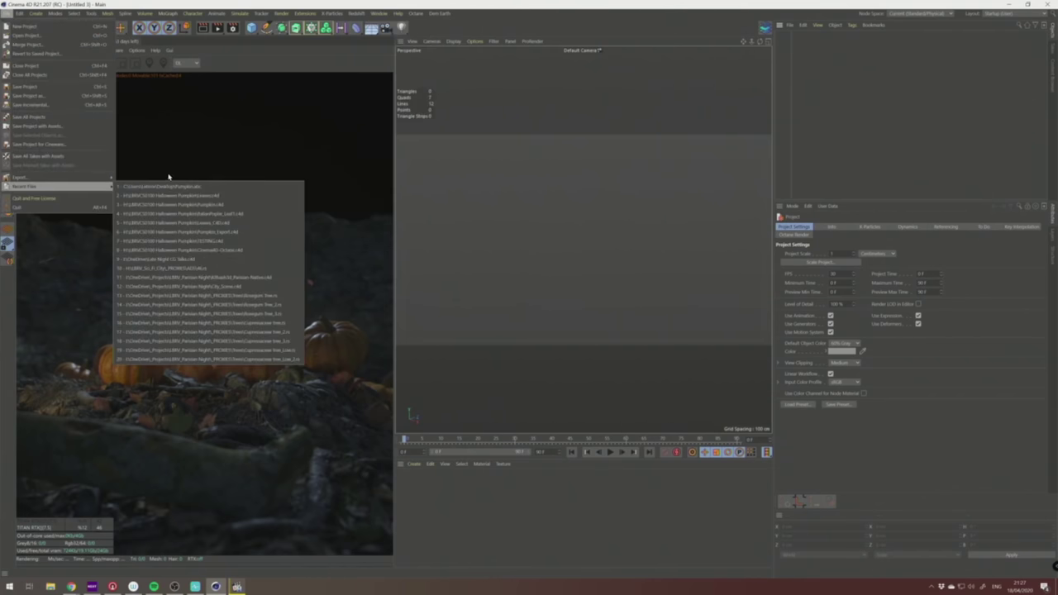
left_click(238, 195)
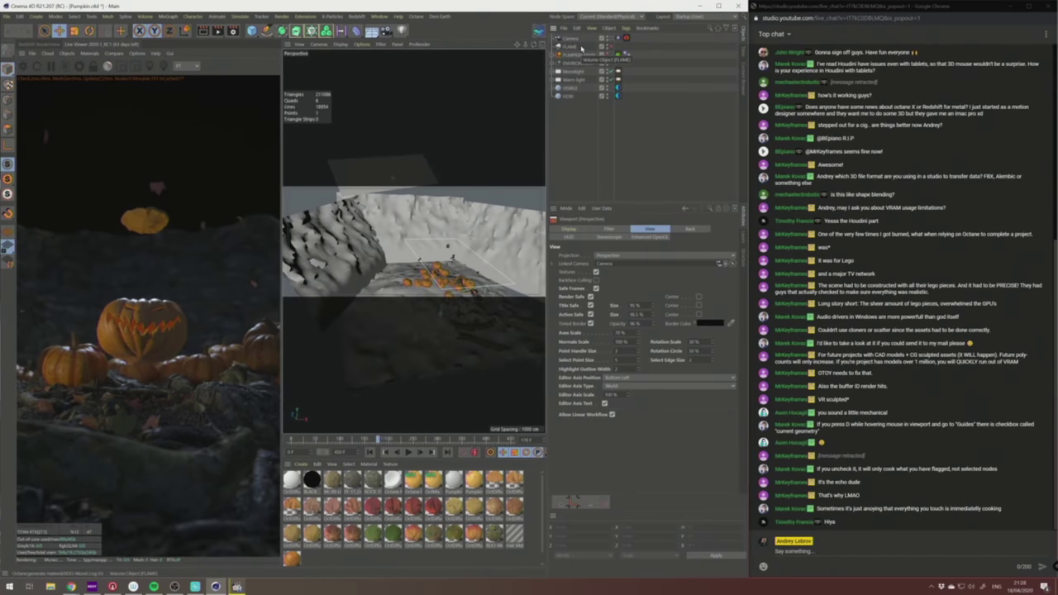
Look through the scene Camera and move the timeline to about frame 264 to inspect the FLAME volume's VDB settings.
left_click(612, 39)
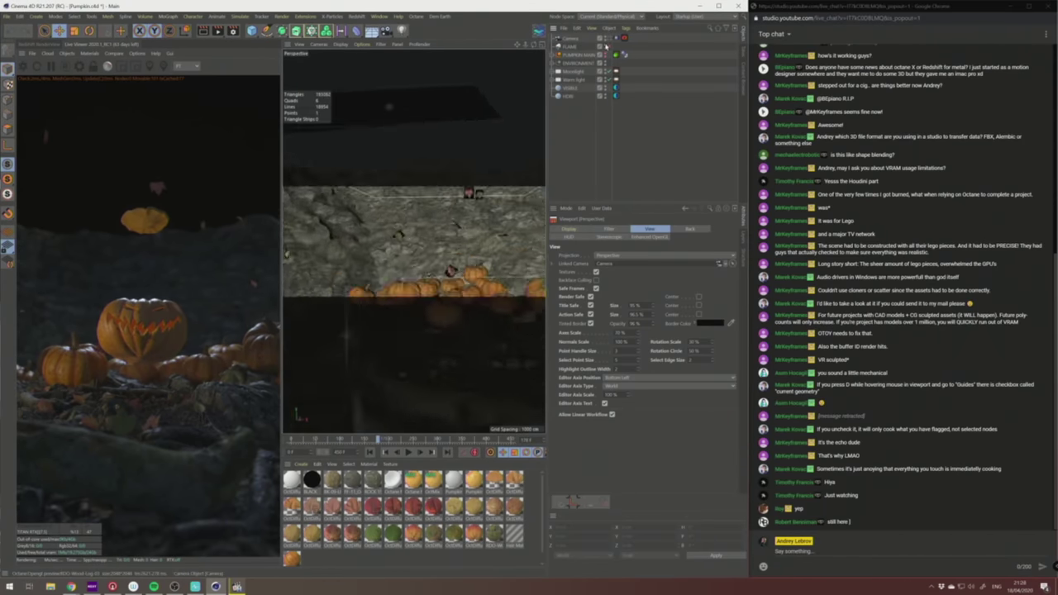
left_click(421, 443)
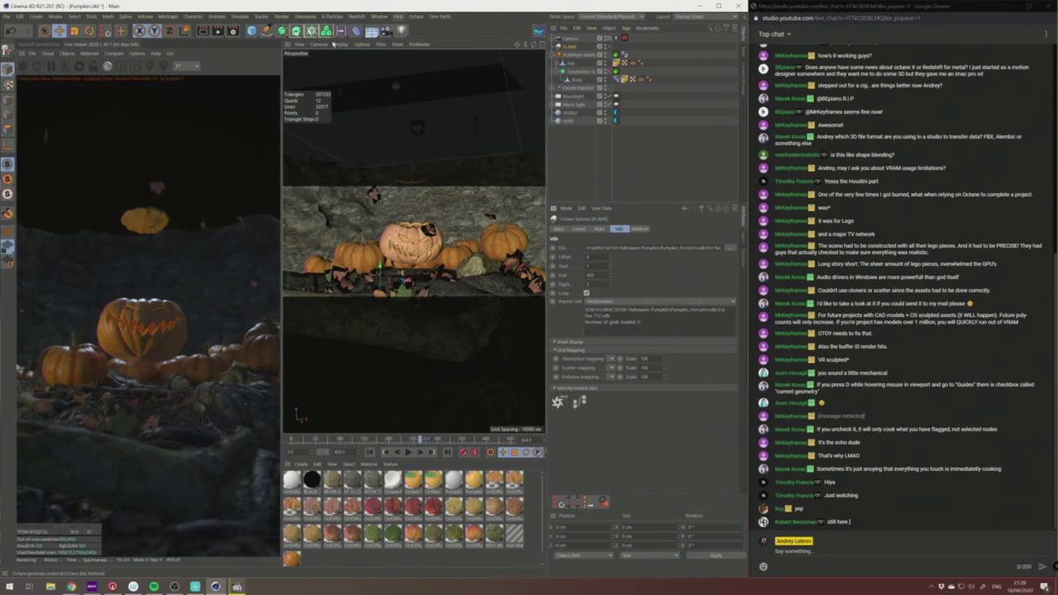
Try adding an Octane VDB Volume and browsing the sim/vdb folder for its file, and delete the new volume.
left_click(415, 16)
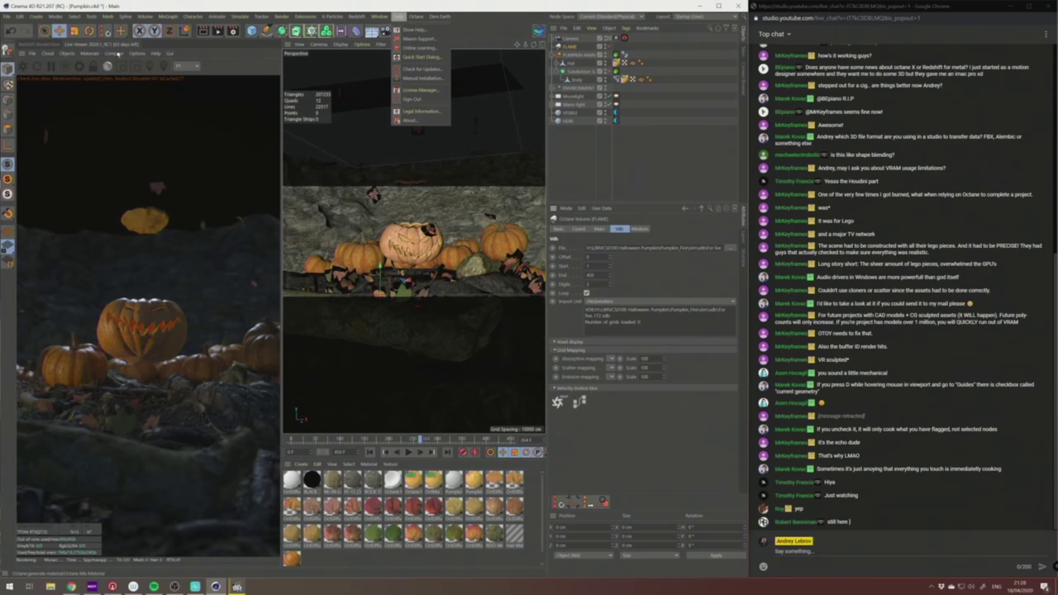
left_click(71, 58)
left_click(66, 54)
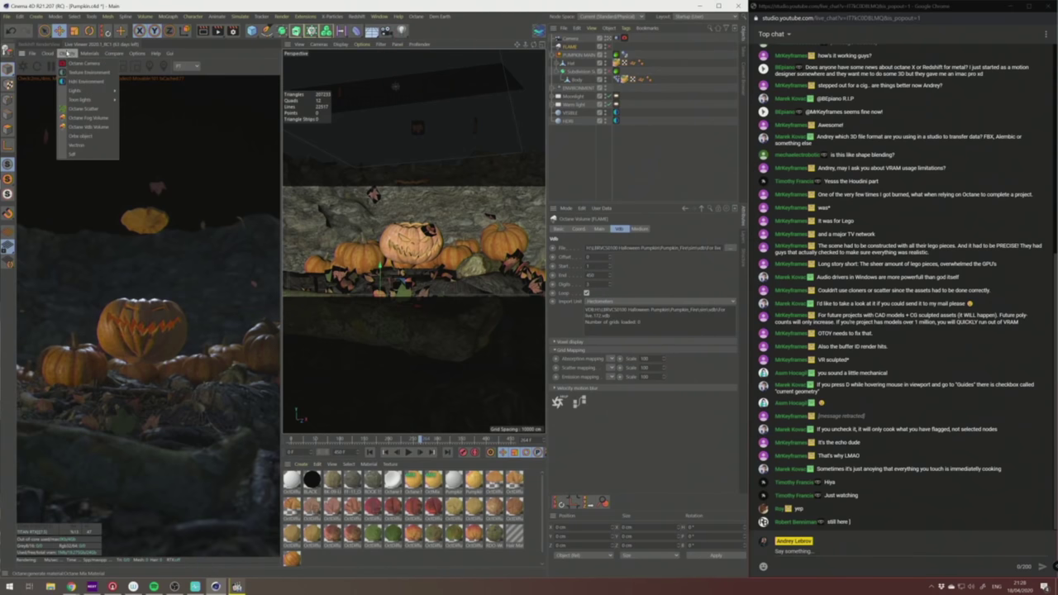
left_click(79, 128)
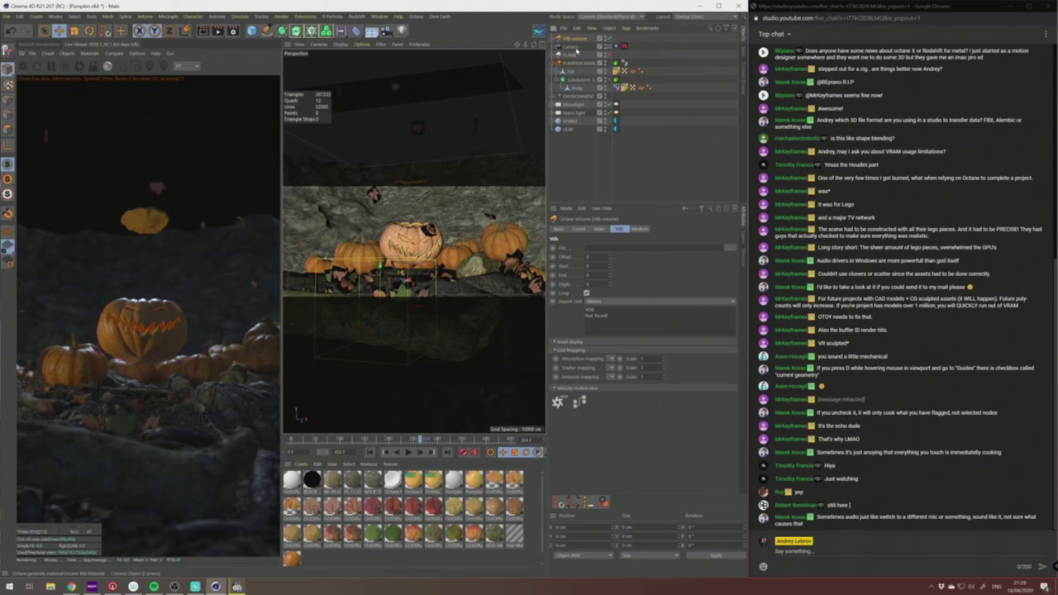
left_click(729, 249)
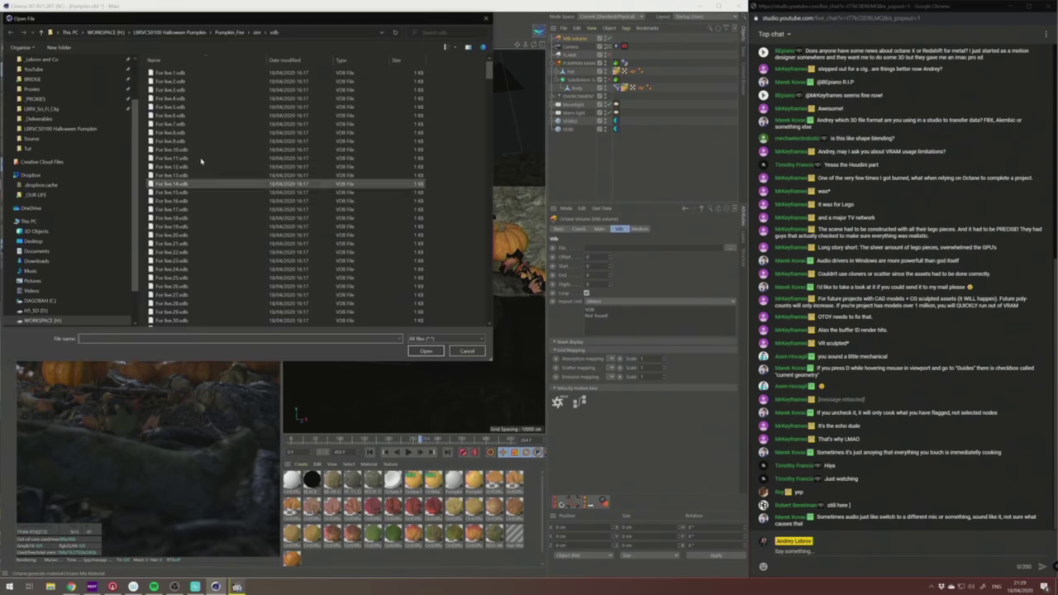
left_click(486, 18)
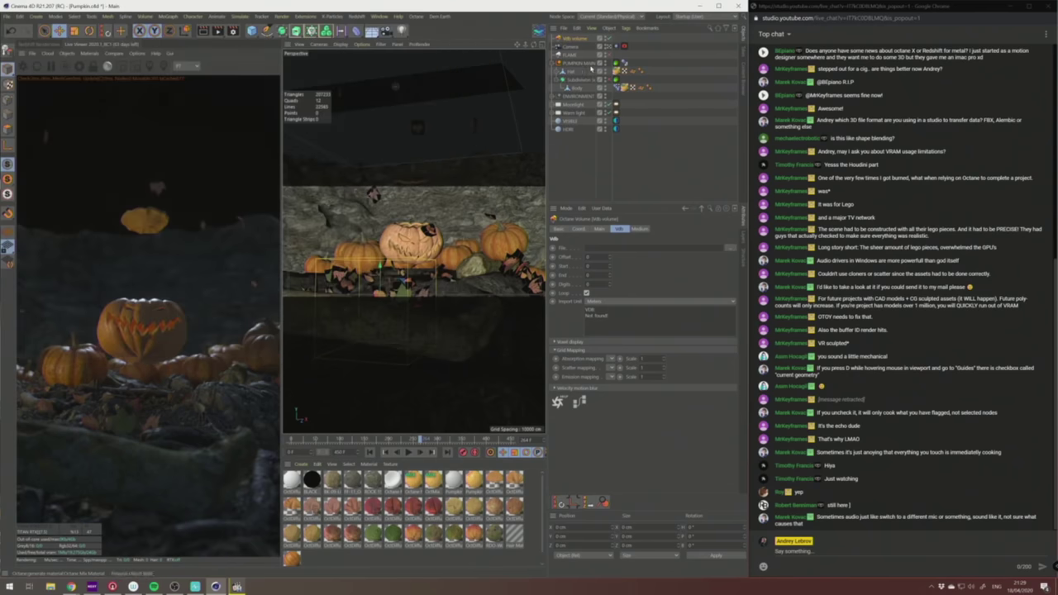
key("Delete")
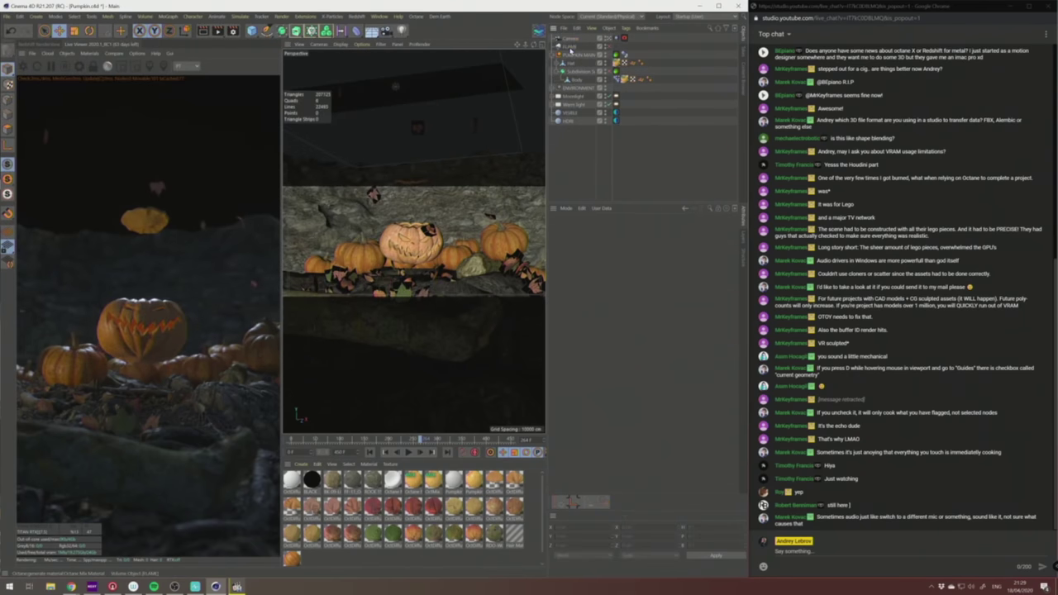
Select the FLAME volume and inspect its VDB file, frame range and the loaded density grid's resolution and type.
left_click(569, 47)
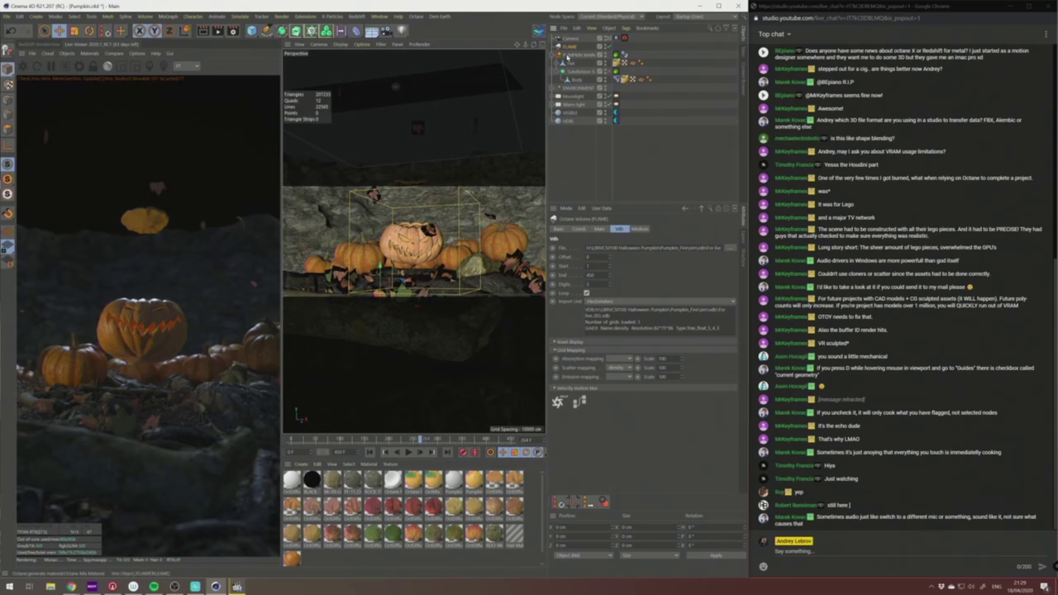
left_click_drag(603, 251, 580, 257)
left_click_drag(667, 328, 721, 329)
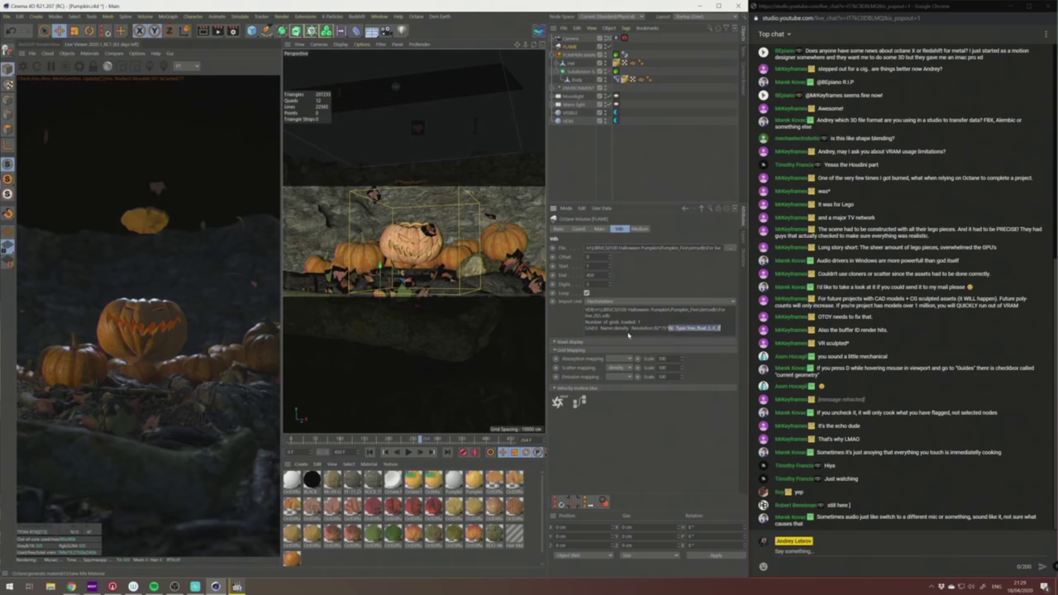
left_click_drag(630, 329, 675, 328)
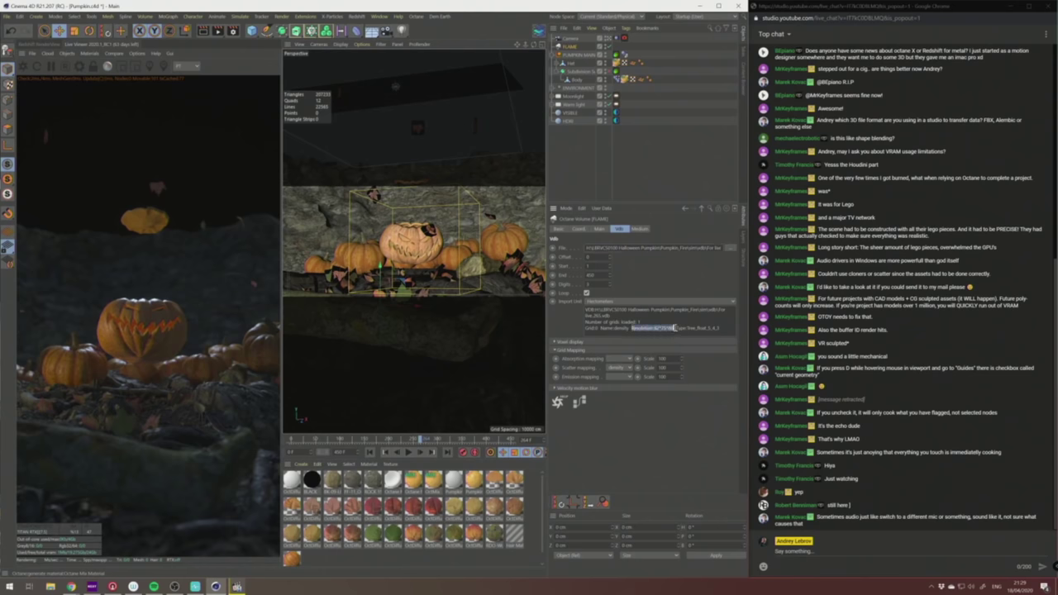
Switch to the _Deliverables folder, play the Halloween Pumpkin video at its flame shots around 12 to 13 seconds, and put video and folder away.
key("alt+Tab")
double_click(449, 226)
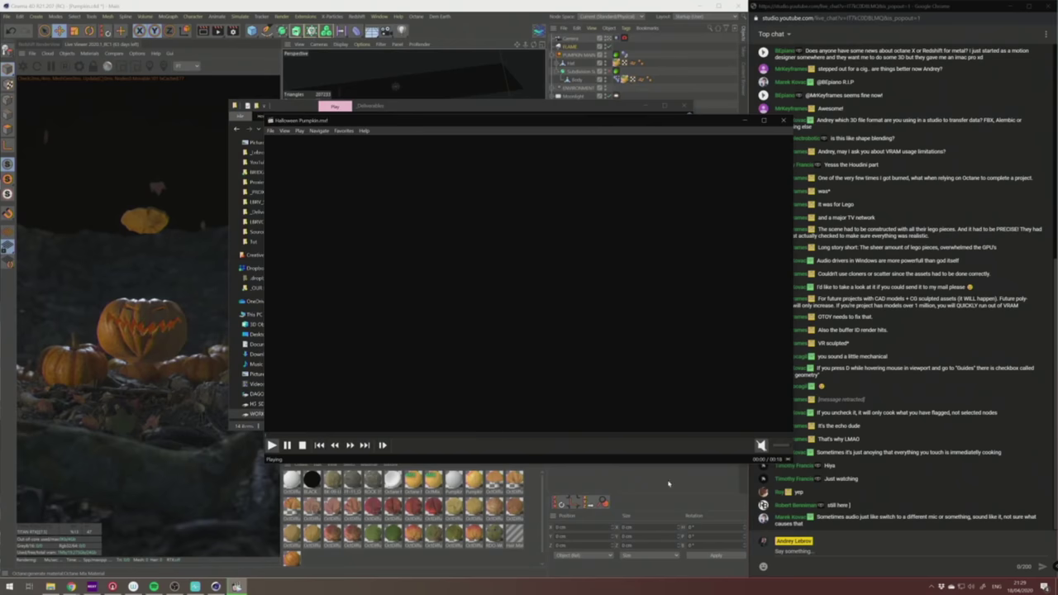
left_click(628, 437)
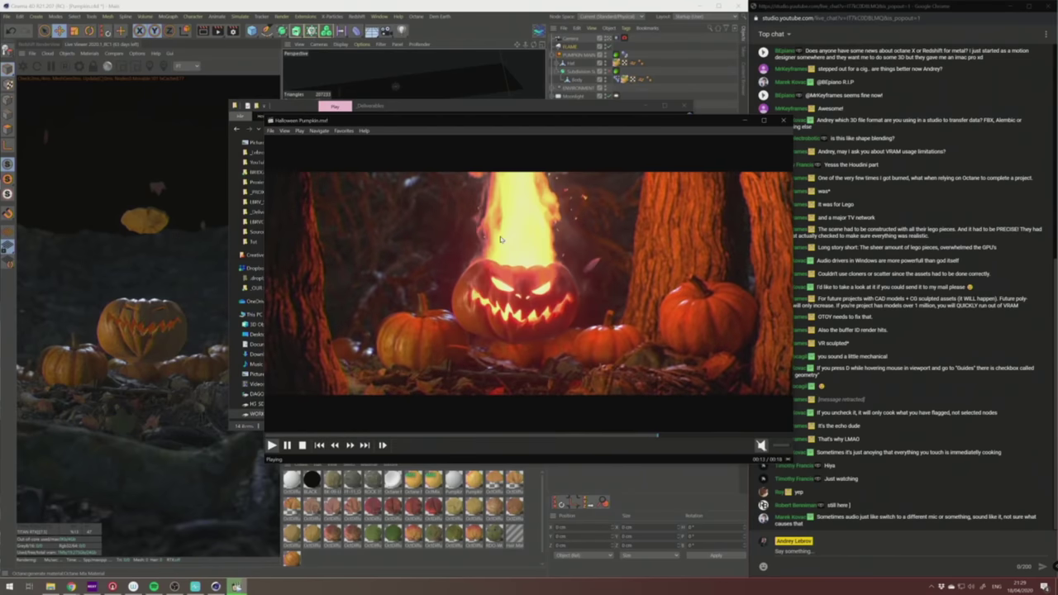
left_click(622, 438)
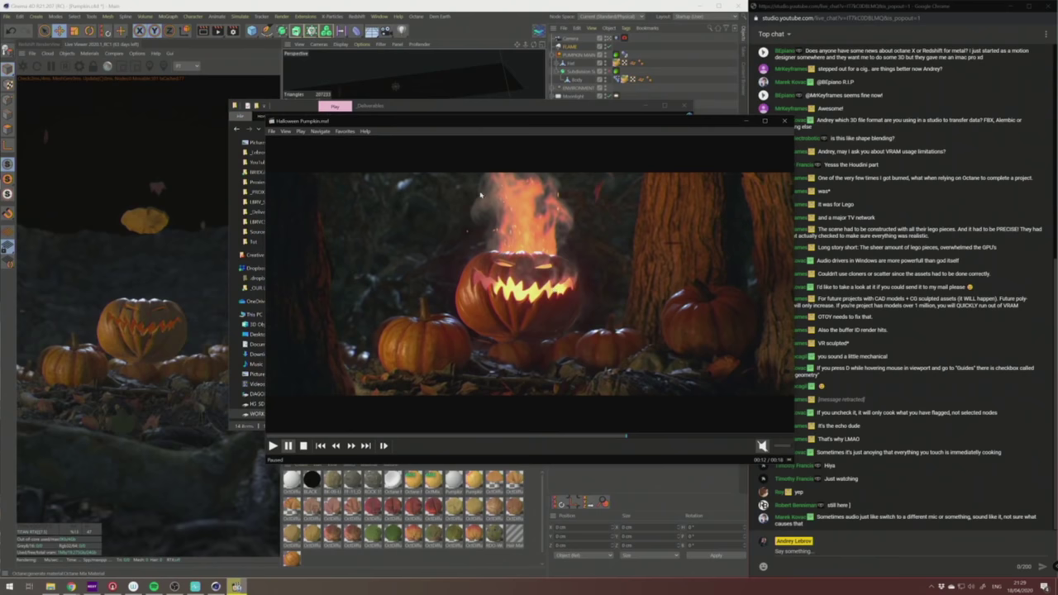
left_click(785, 121)
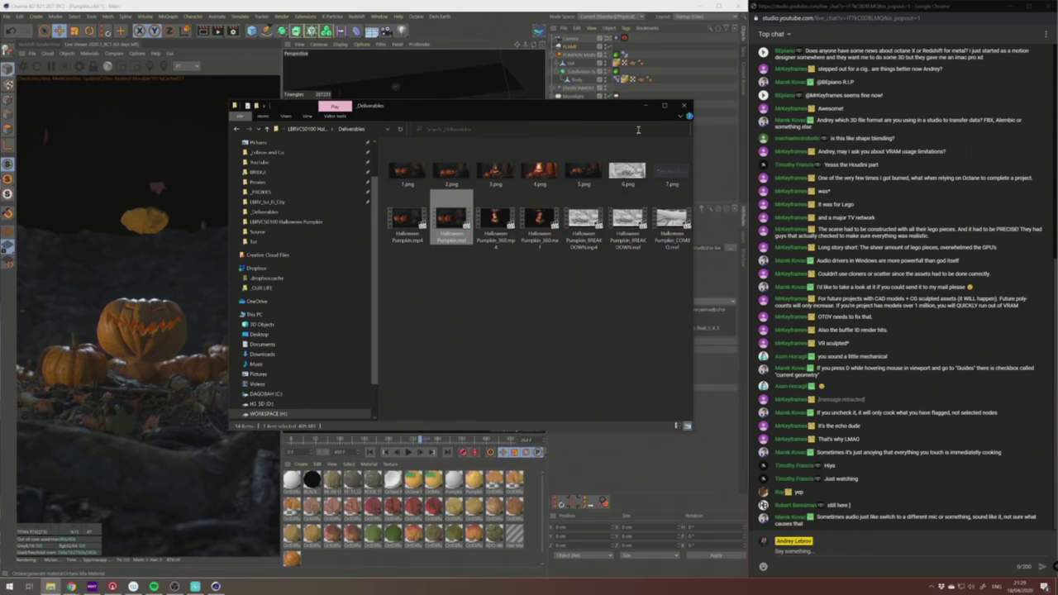
left_click(645, 105)
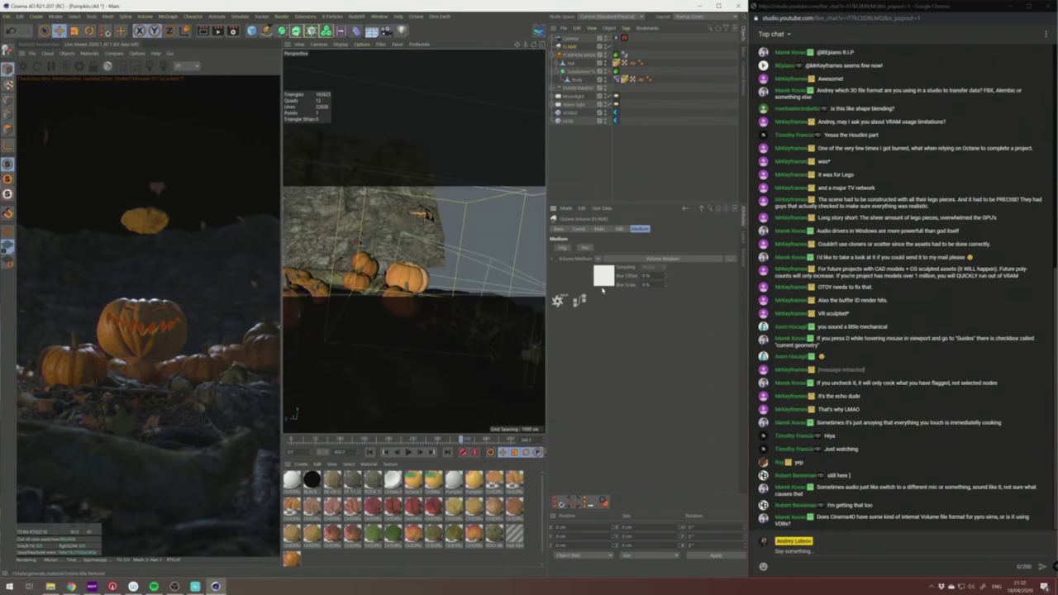
Open the FLAME volume's Volume Medium and expand its absorption and scattering settings to examine them.
left_click(603, 284)
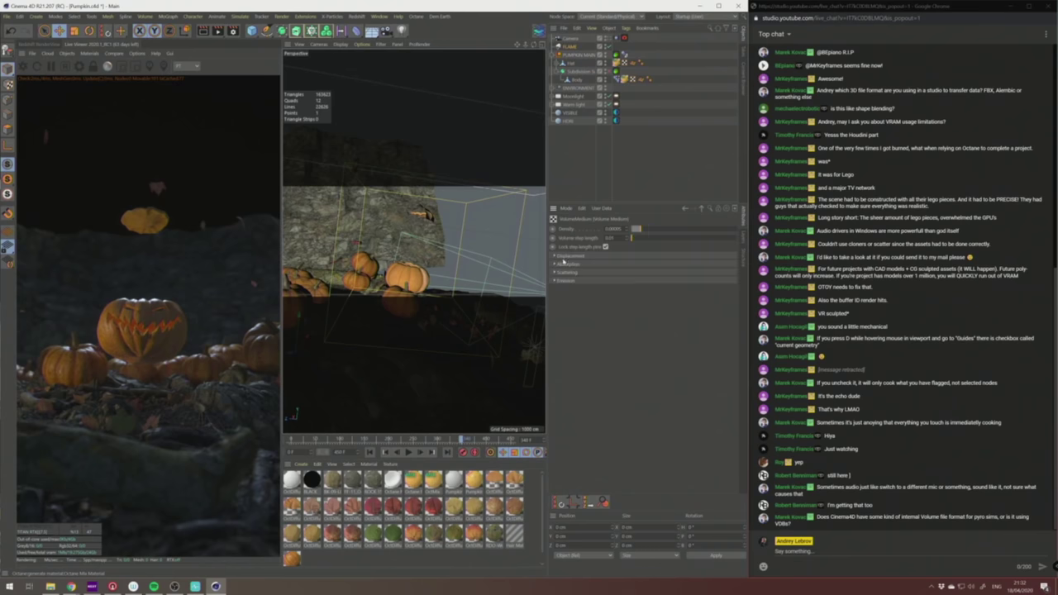
left_click(571, 257)
left_click(571, 257)
left_click(570, 264)
left_click(571, 266)
left_click(571, 264)
left_click(573, 265)
left_click(576, 265)
left_click(574, 329)
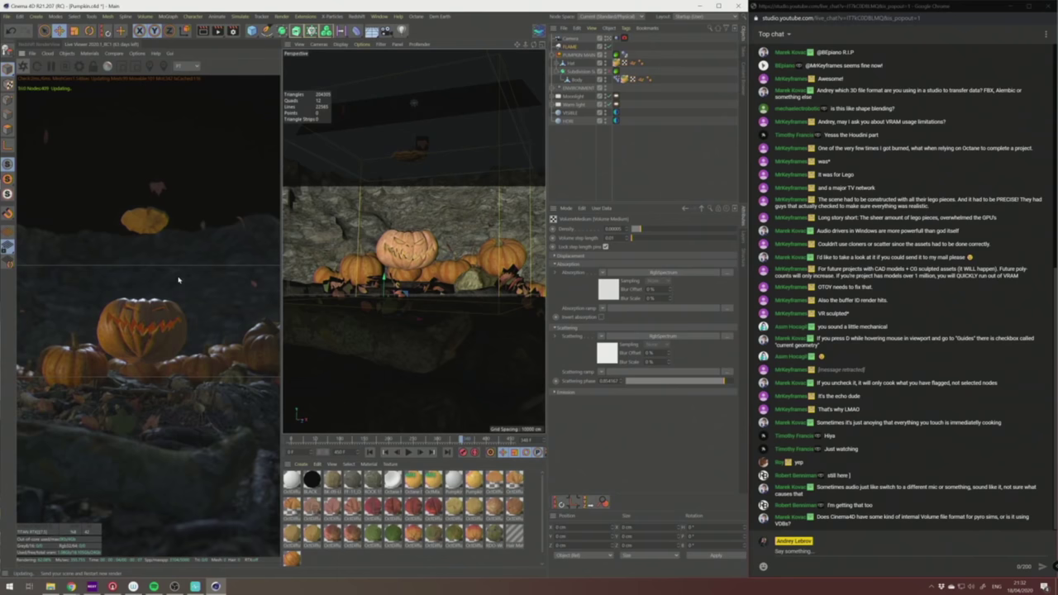
Reselect the FLAME volume, reopen its Volume Medium and raise the density.
left_click(573, 78)
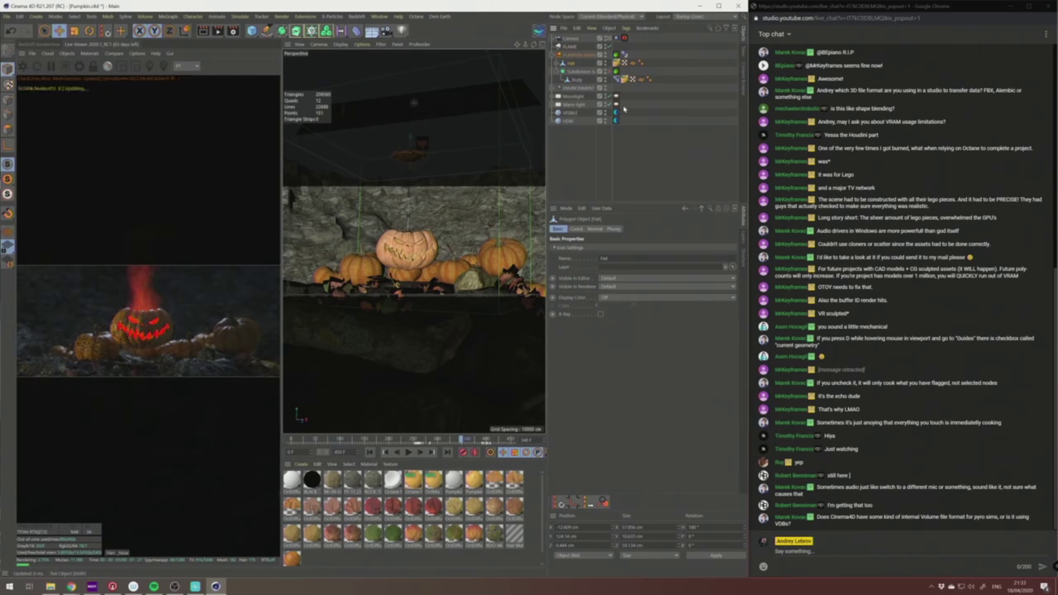
left_click(579, 54)
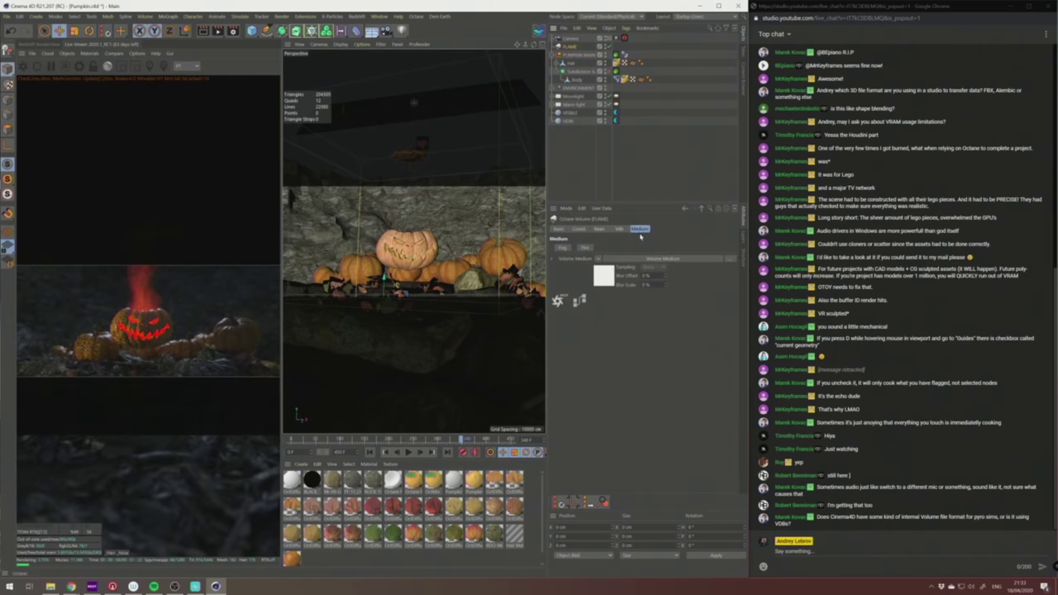
left_click(610, 285)
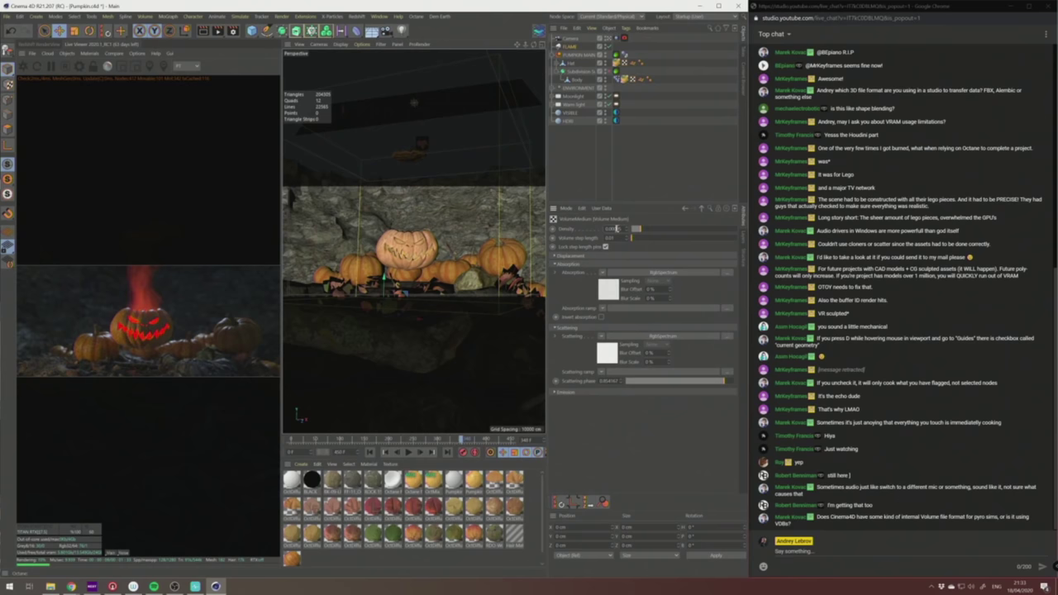
left_click(616, 229)
key("BackSpace")
key("Return")
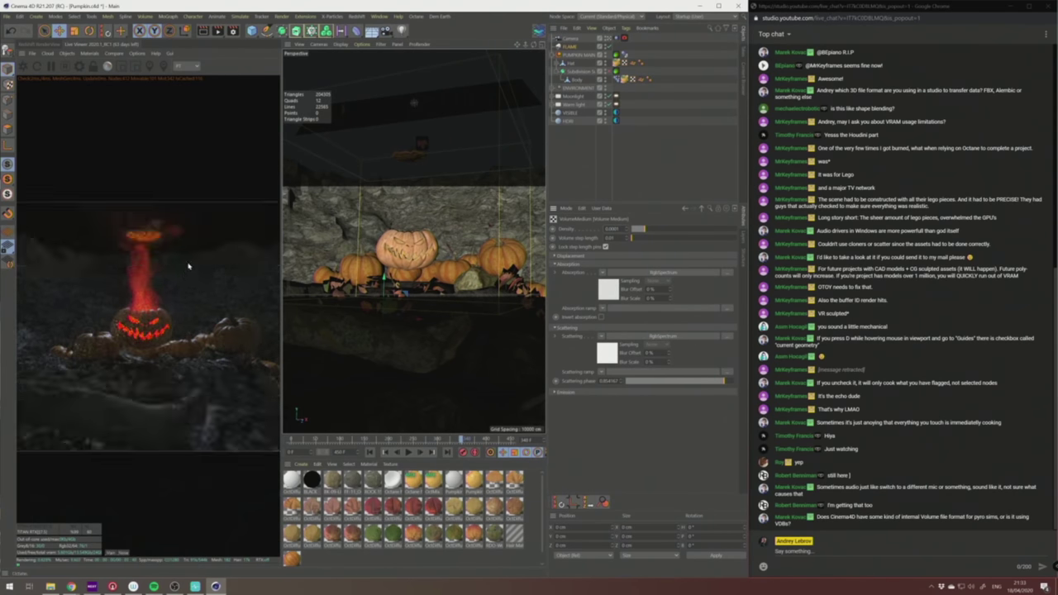
Raise the flame medium's density further while previewing it in a render region around the pumpkin, and turn the region off.
left_click(122, 66)
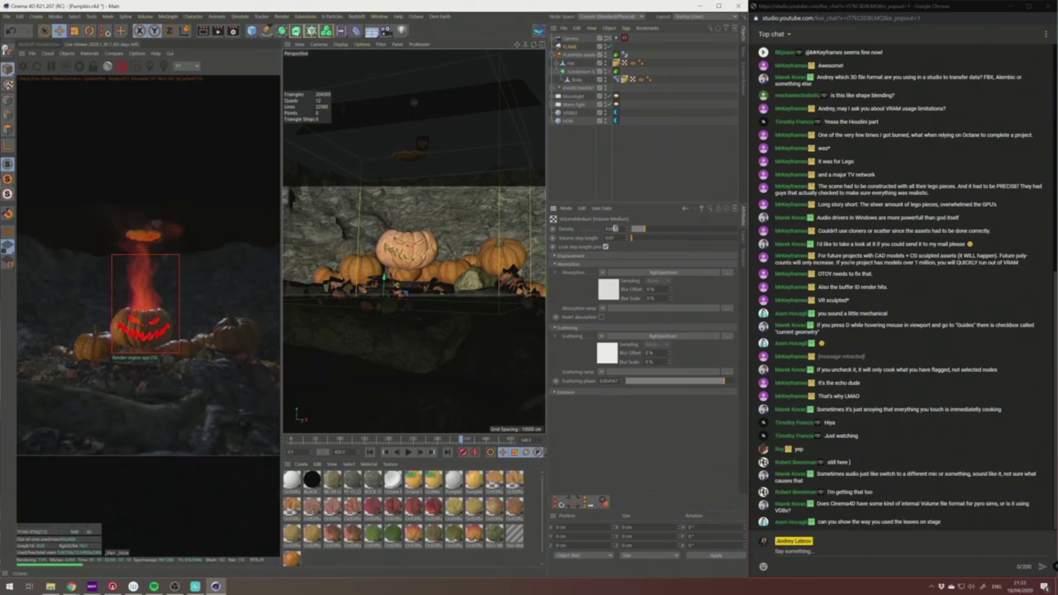
type("1")
key("Return")
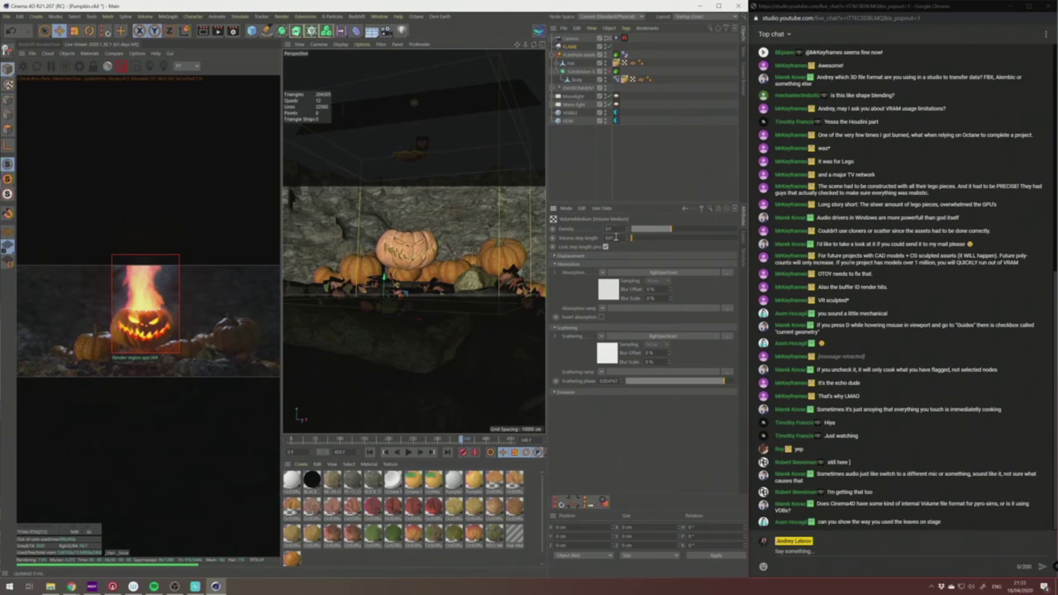
key("Return")
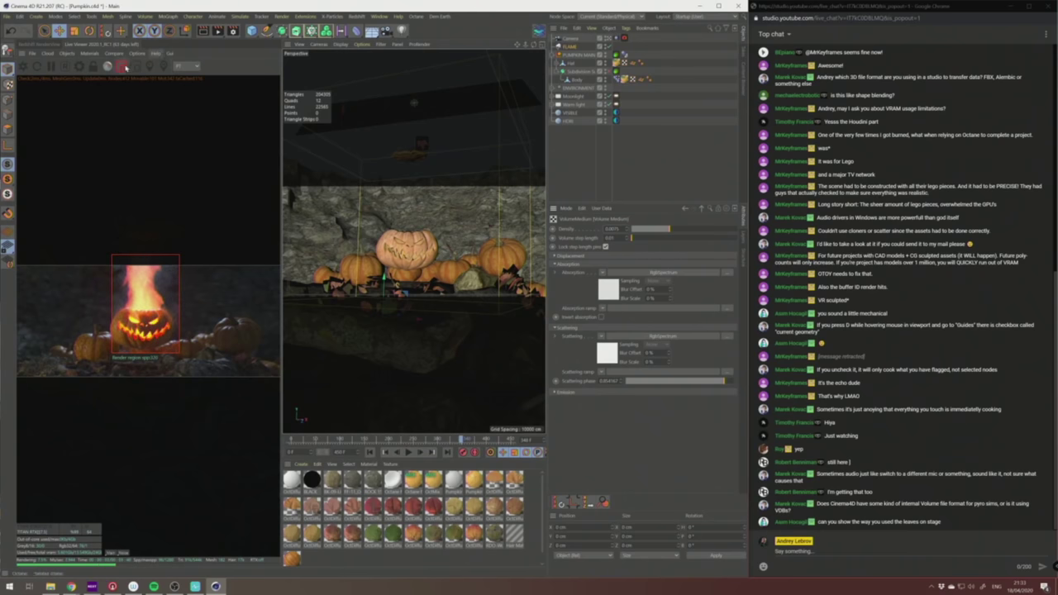
left_click(122, 67)
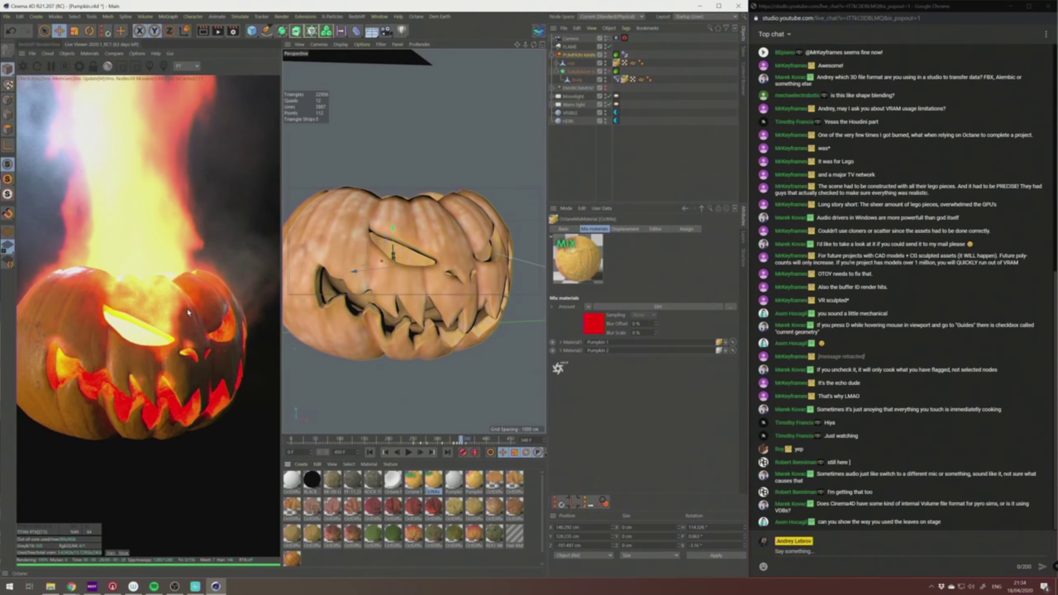
Frame the whole burning pumpkin and check the output width and height in the render settings.
left_click_drag(299, 234, 284, 236, "alt")
right_click_drag(284, 236, 239, 198, "alt")
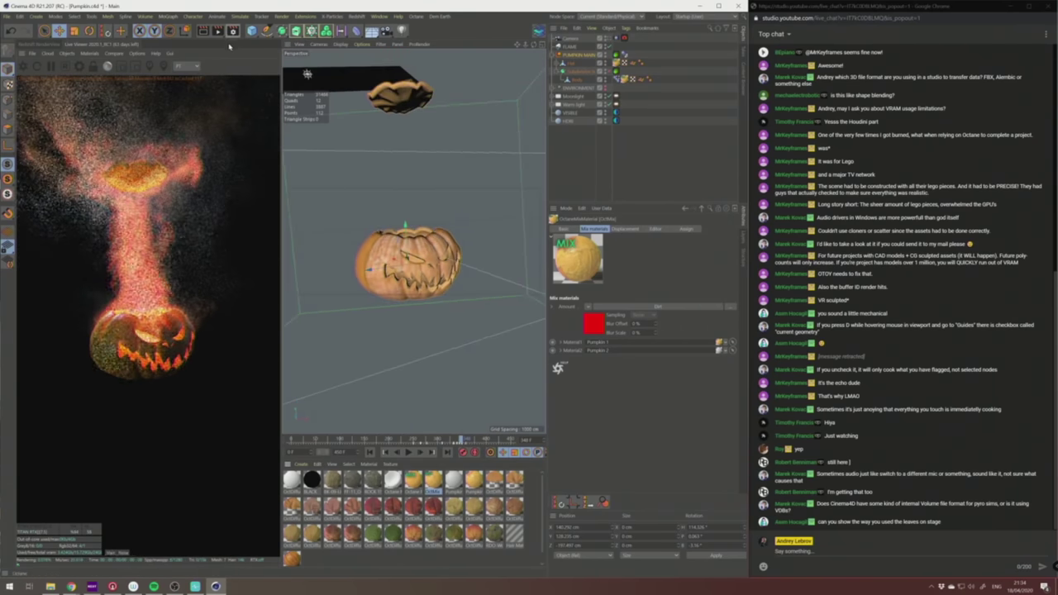
left_click(232, 30)
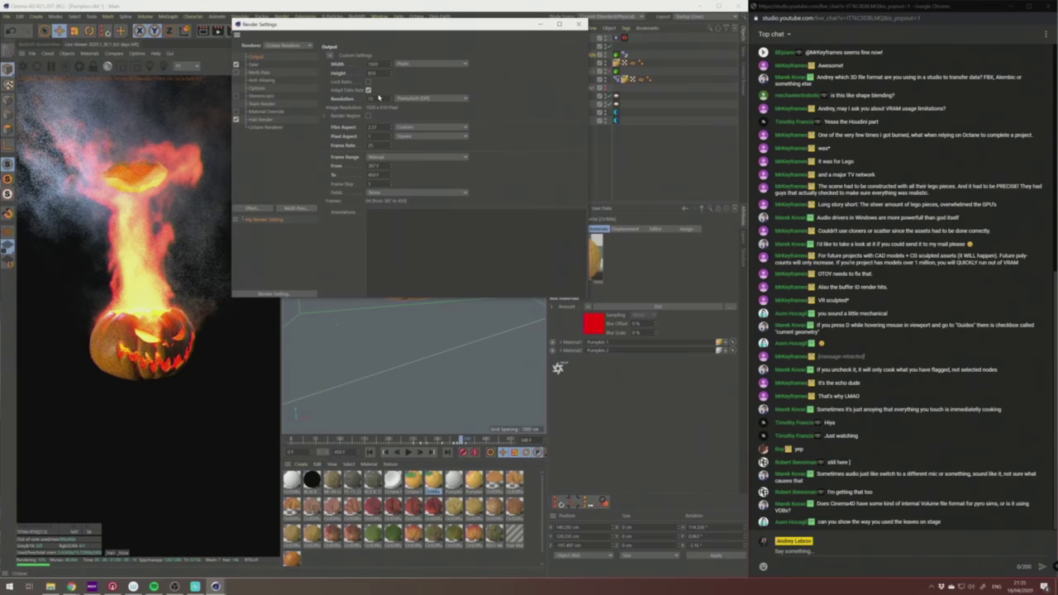
left_click(344, 74)
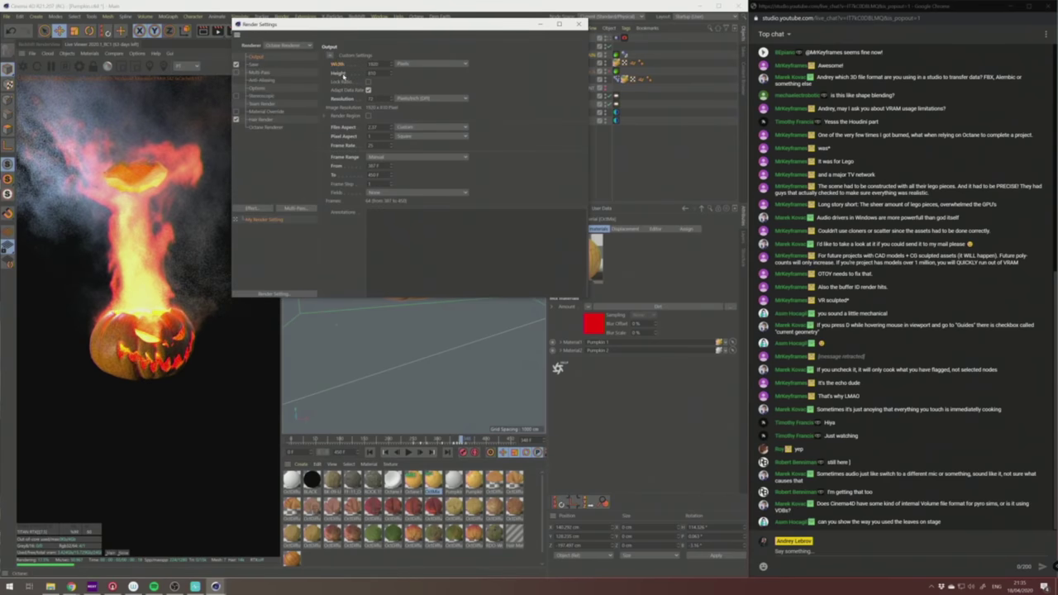
left_click_drag(380, 65, 289, 98)
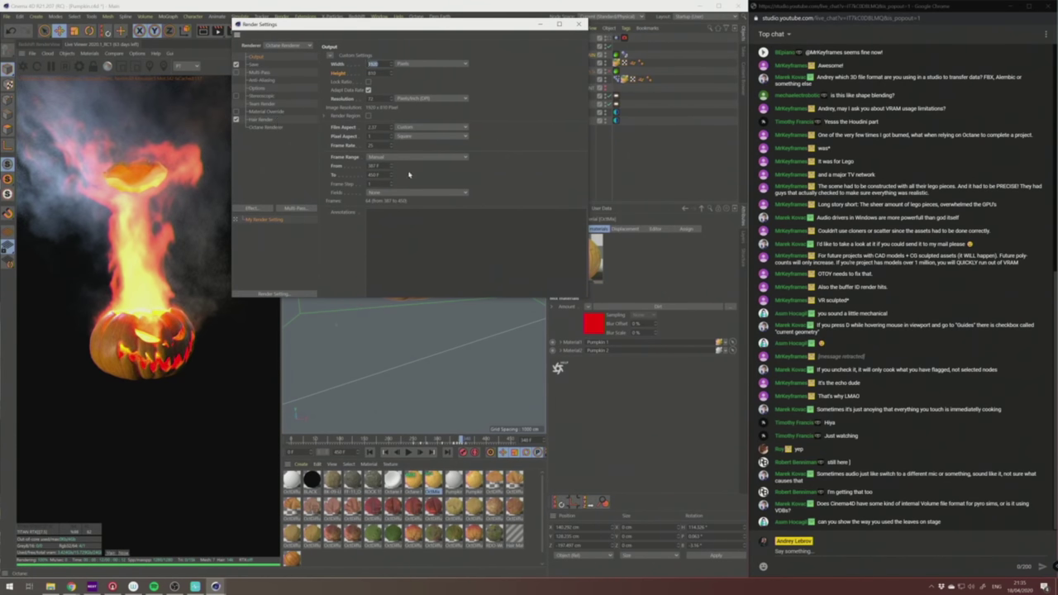
left_click(578, 23)
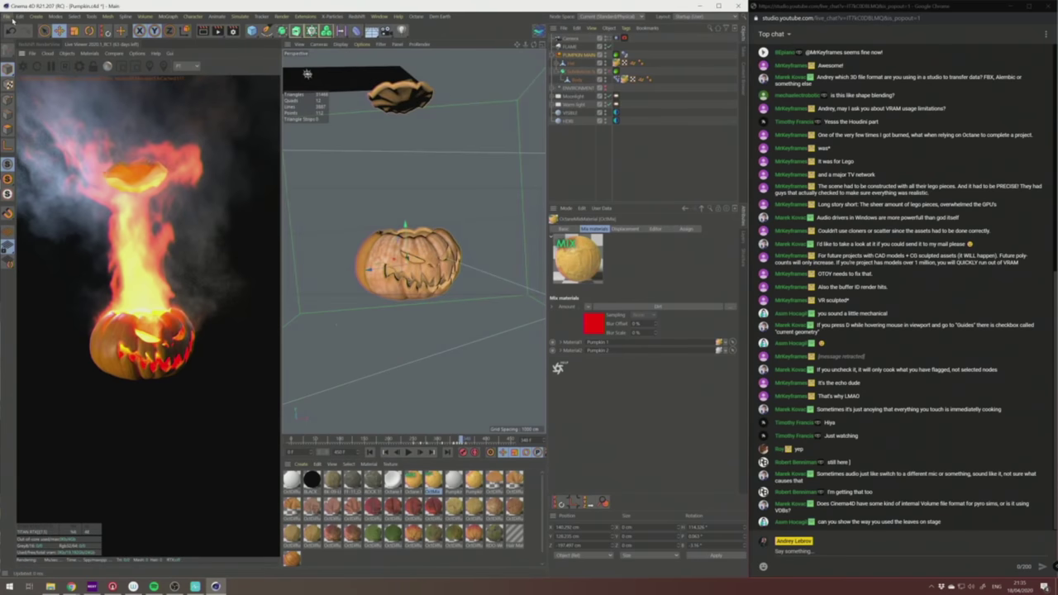
Open the leaves project from the recent files.
left_click(7, 16)
mouse_move(97, 190)
left_click(231, 209)
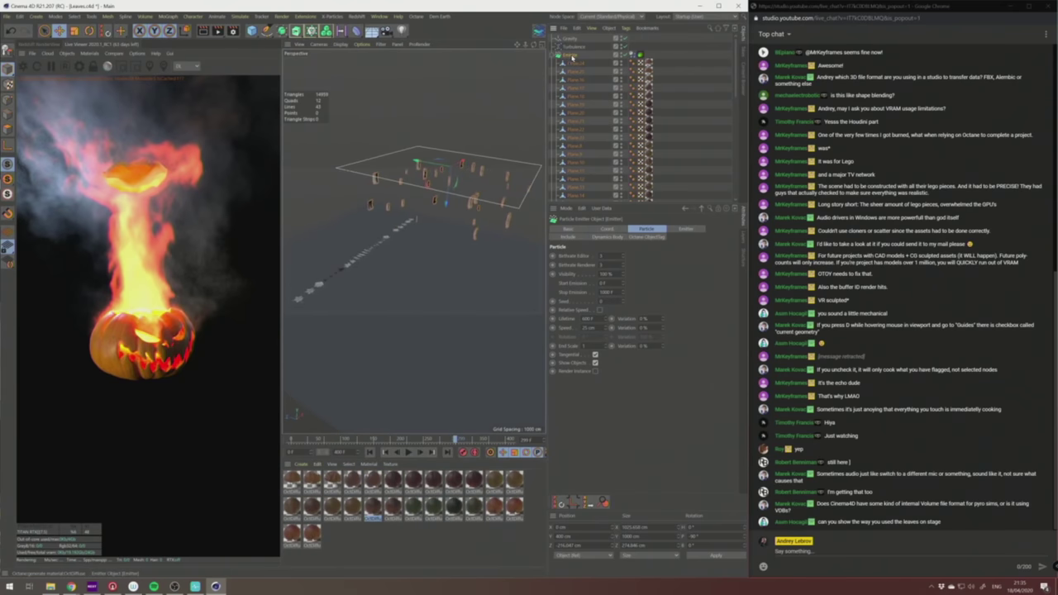
Examine the leaf planes under the Emitter and the settings of its Dynamics Body tag.
left_click(582, 64)
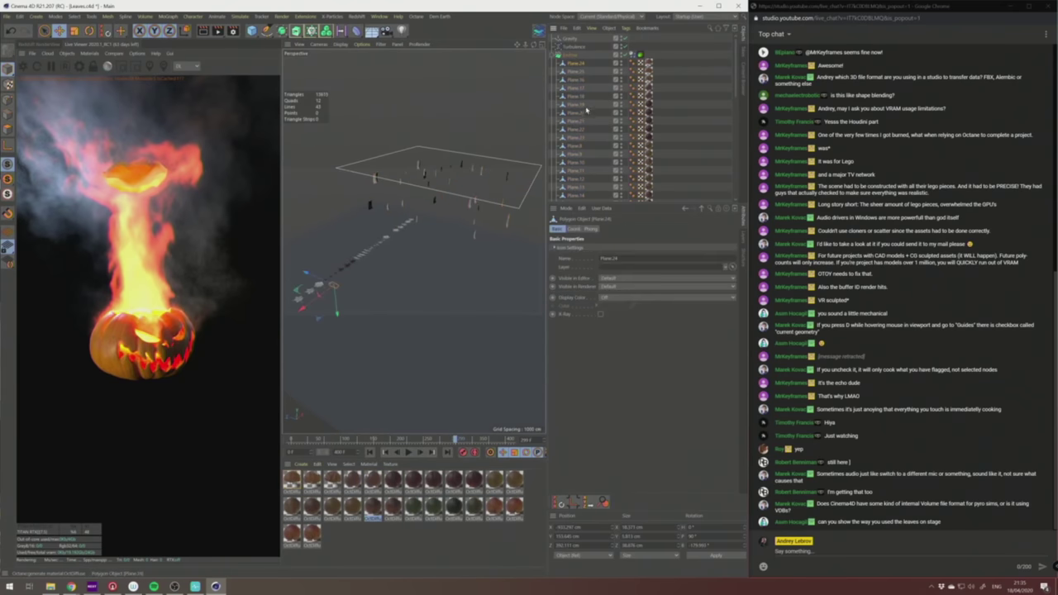
mouse_move(736, 83)
left_mouse_down()
mouse_move(730, 187)
mouse_move(736, 83)
left_mouse_up()
left_click(639, 54)
left_click(675, 229)
left_click(639, 54)
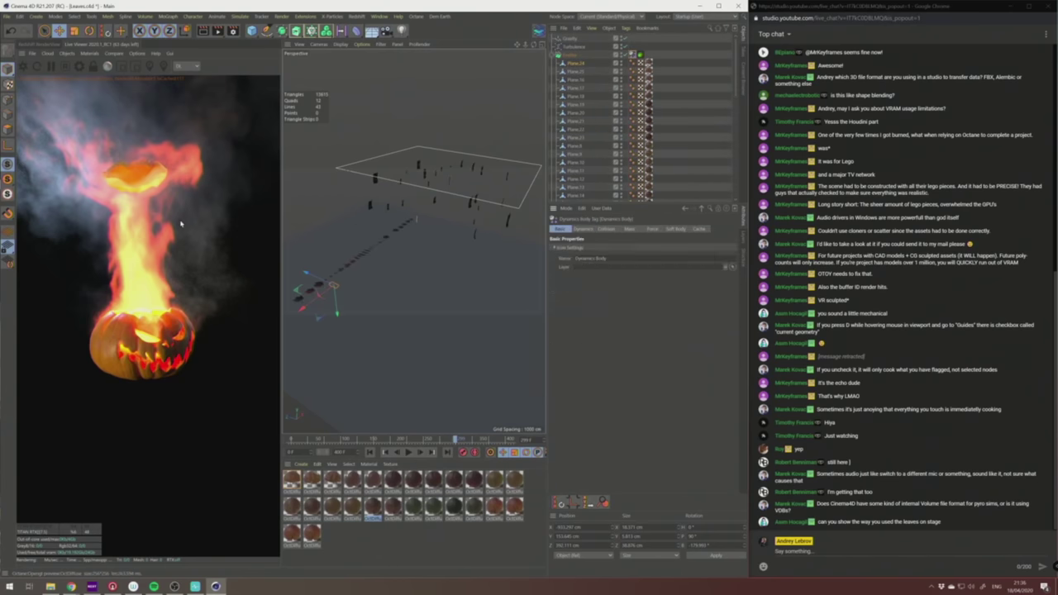
Collapse the Emitter's children, play the leaf simulation from the first frame and show the Emitter's coordinates.
left_click(570, 39)
left_click(552, 63)
left_click(370, 452)
left_click(407, 452)
left_click(570, 64)
left_click(607, 229)
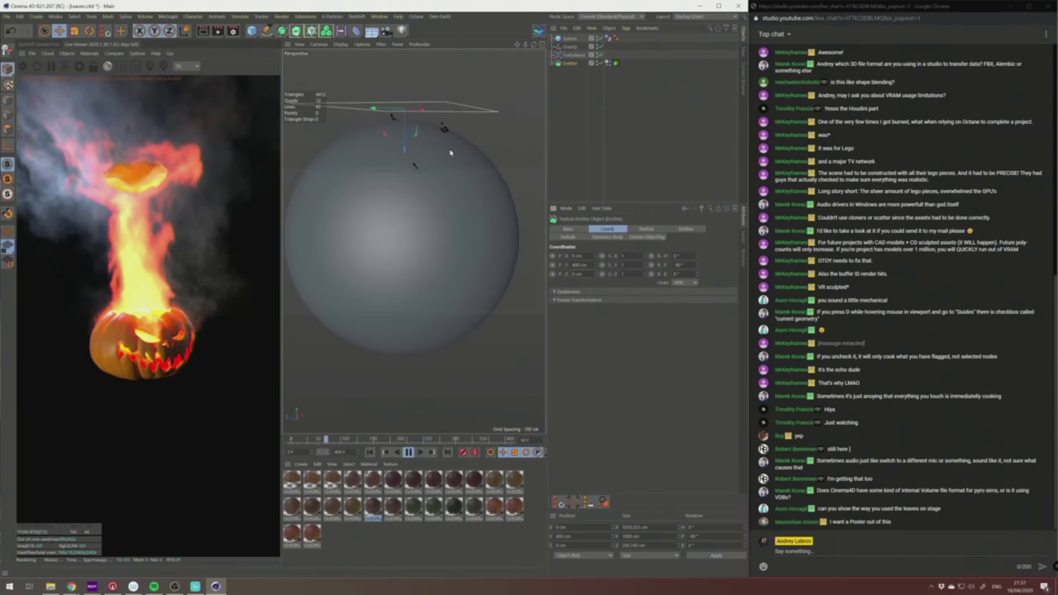
Inspect the Emitter's particle settings and view the leaves falling onto the sphere from different angles.
left_click_drag(449, 154, 417, 123, "alt")
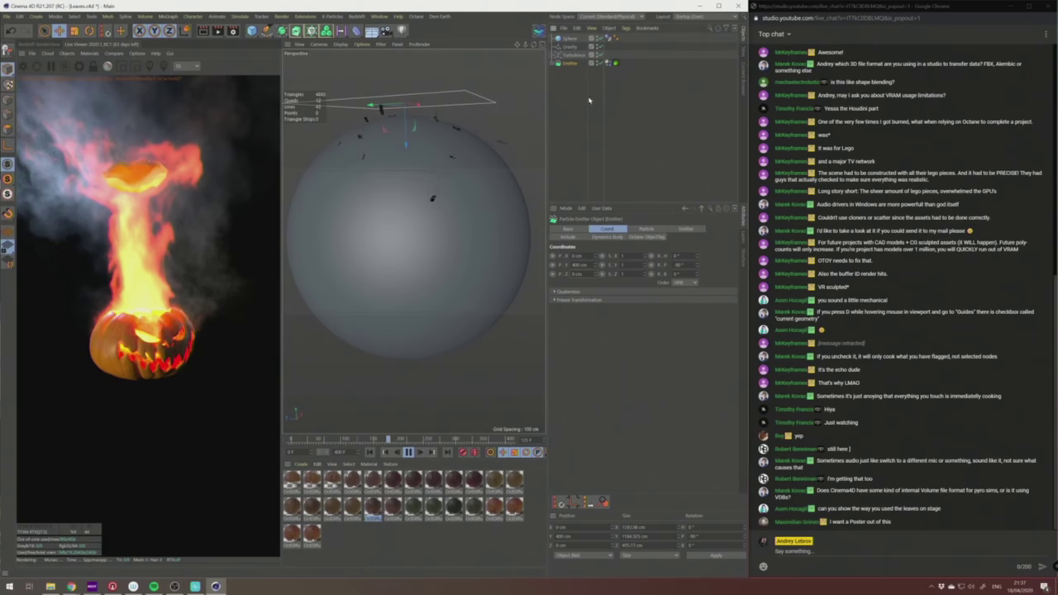
left_click(646, 228)
left_click_drag(464, 125, 421, 170, "alt")
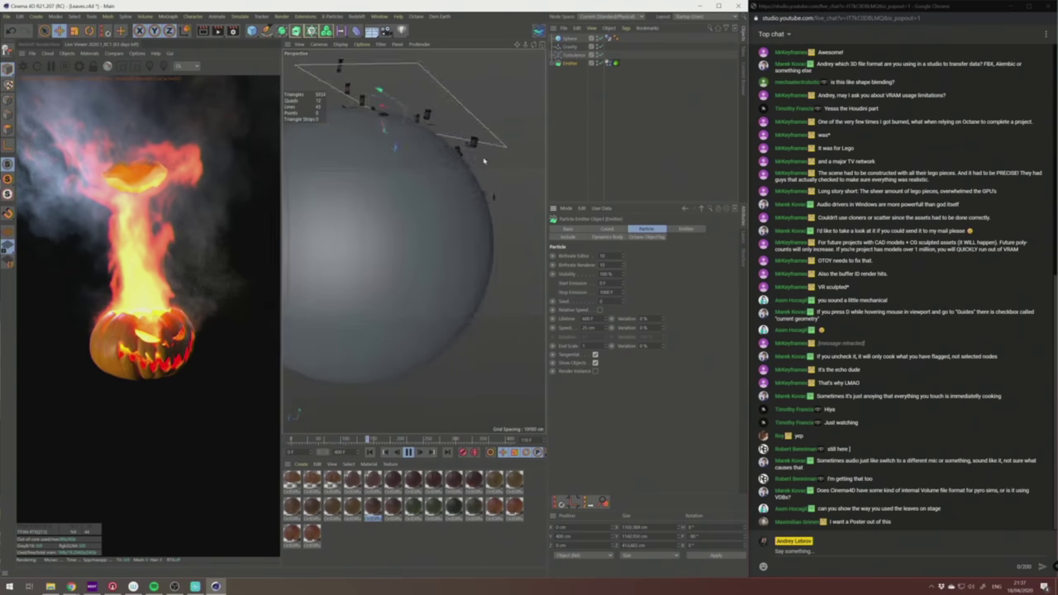
scroll(420, 171, "up", 5)
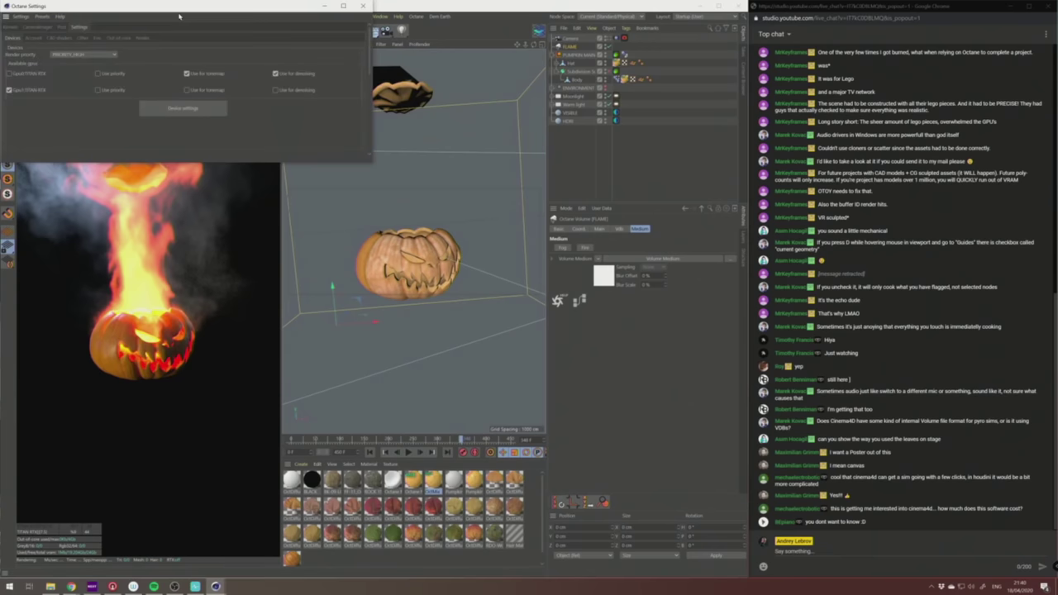
Set the specular depth to 16 in Octane's pathtracing kernel settings and enlarge the window to show more of them.
left_click_drag(180, 13, 317, 105)
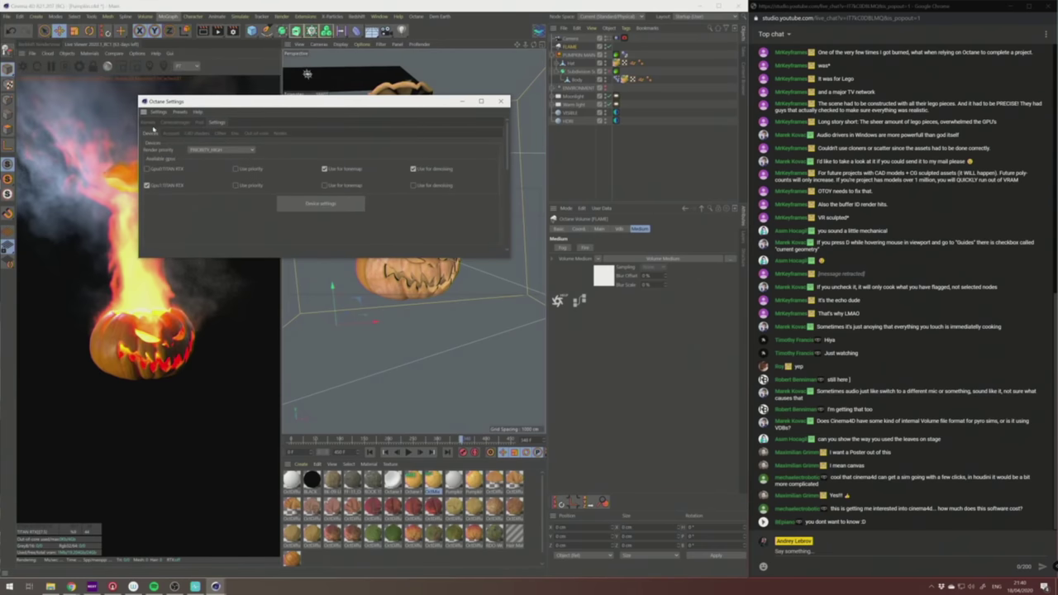
left_click(148, 123)
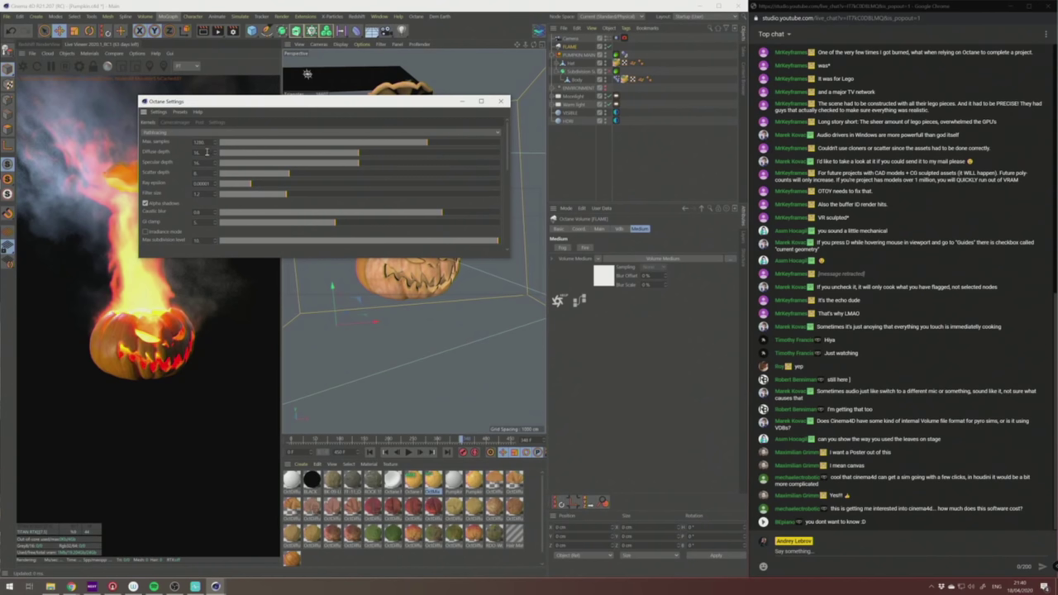
double_click(204, 163)
type("16")
key("Return")
left_click_drag(309, 257, 292, 431)
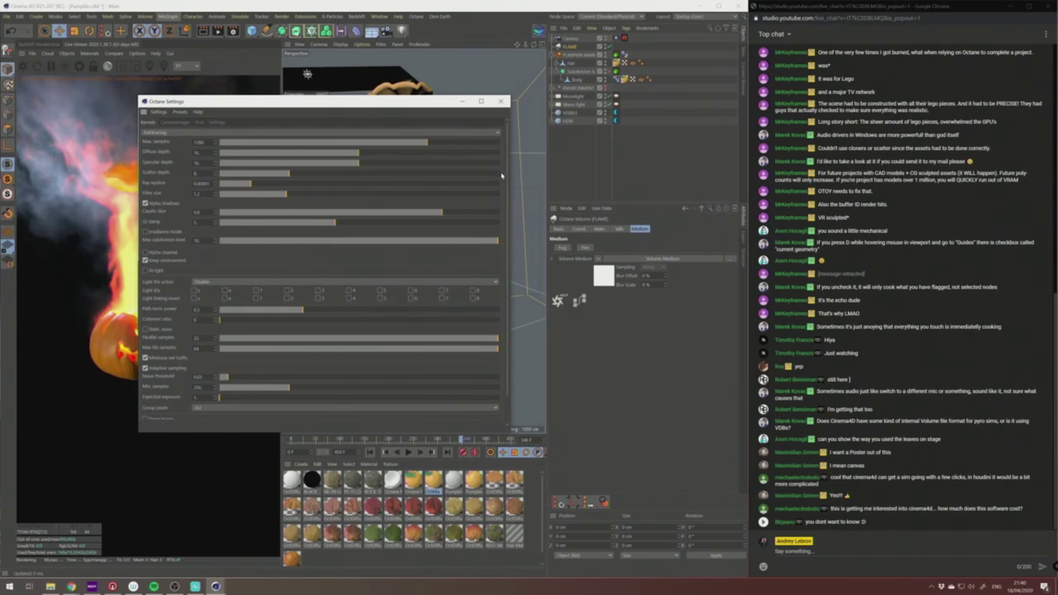
Toggle the AI light option on and back off in the Octane kernel settings.
scroll(502, 198, "down", 3)
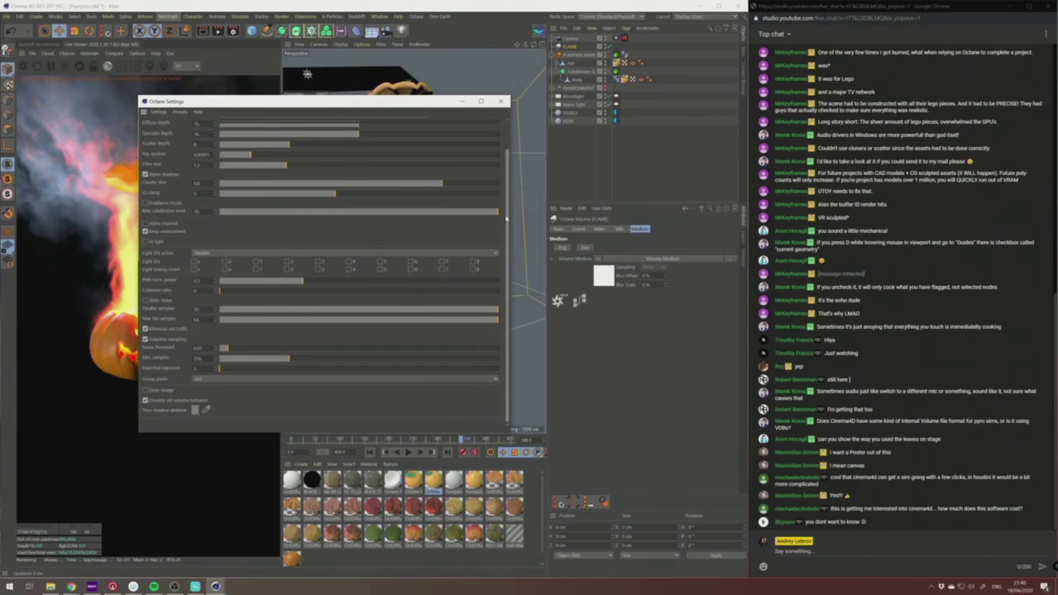
left_click(146, 241)
left_click(146, 242)
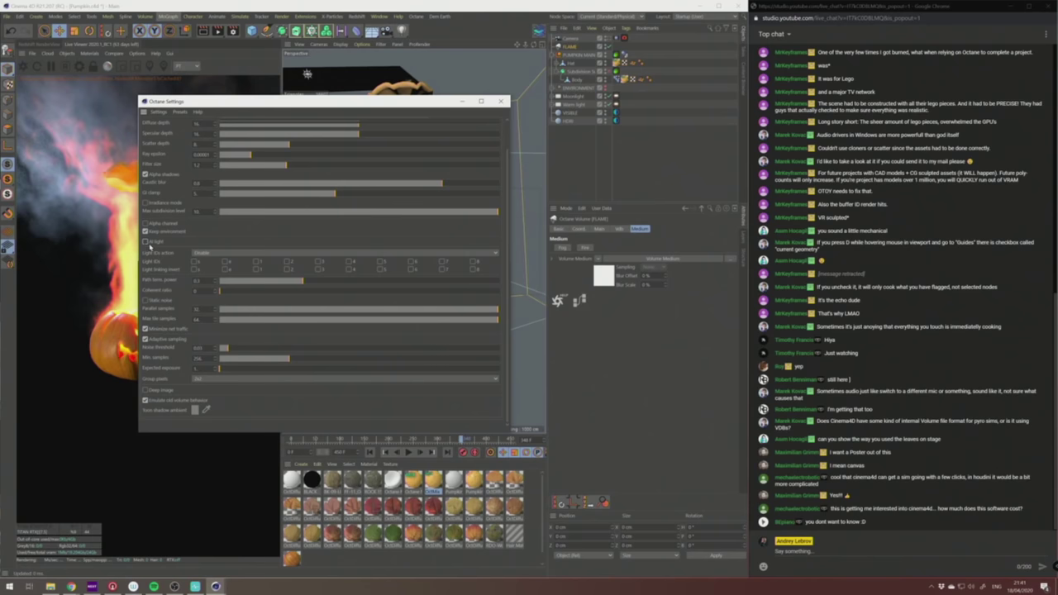
Turn on AI light to show its light update option, switch it off again and close the Octane settings.
left_click(146, 242)
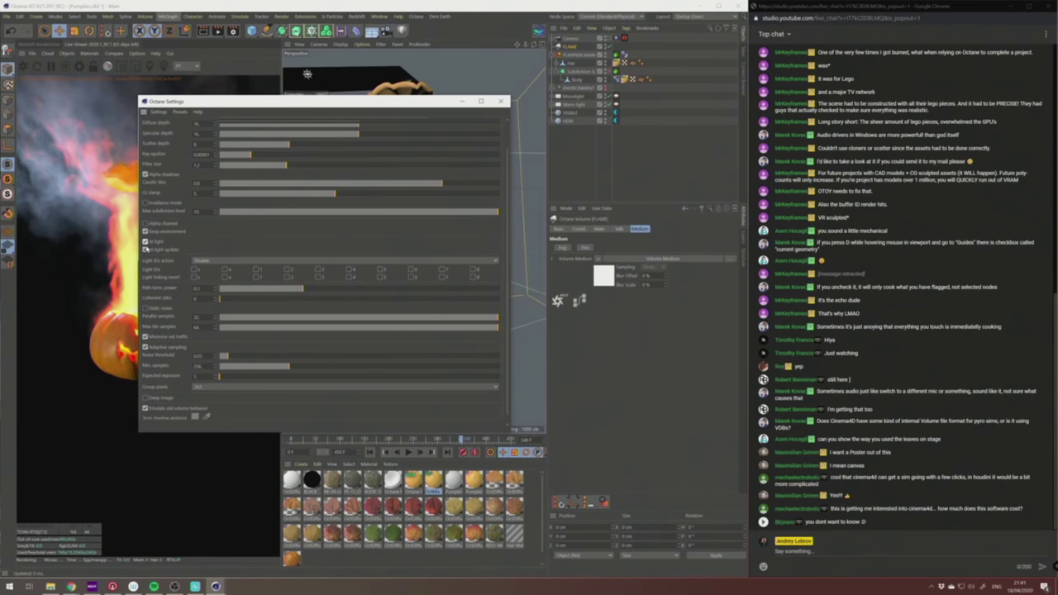
scroll(488, 244, "down", 1)
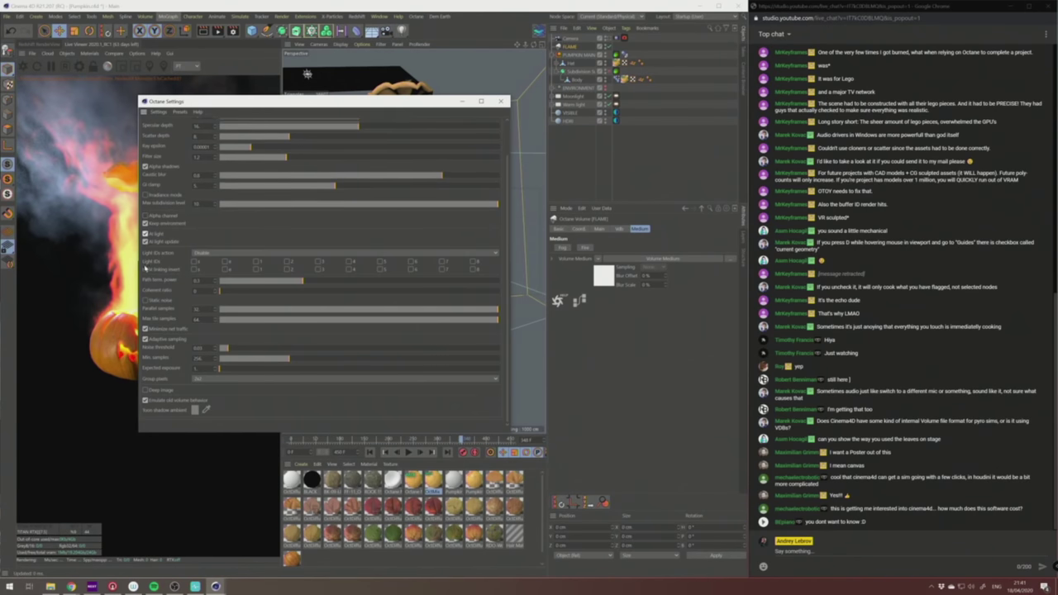
left_click(147, 235)
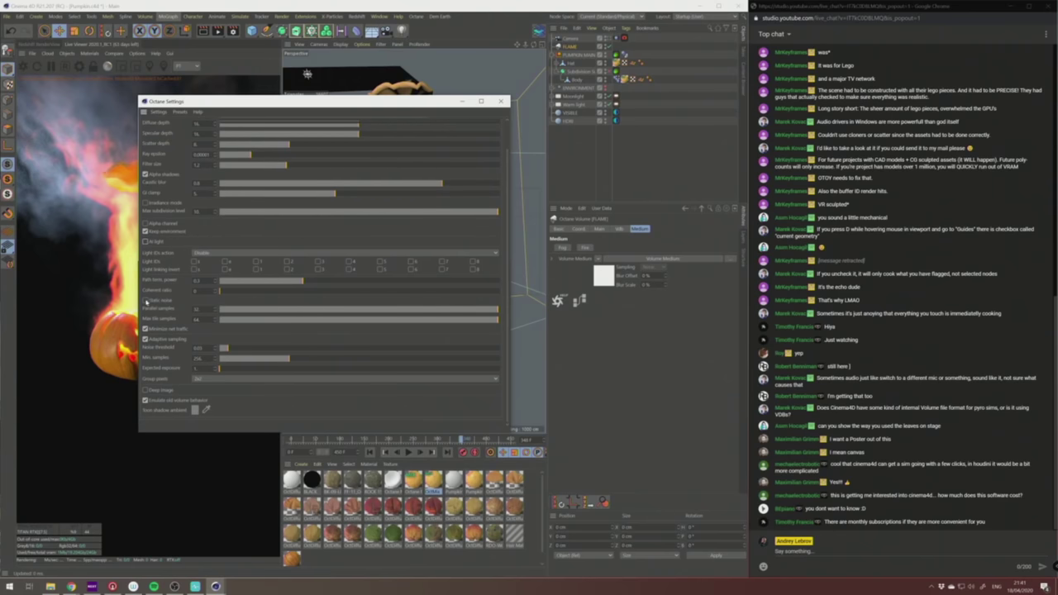
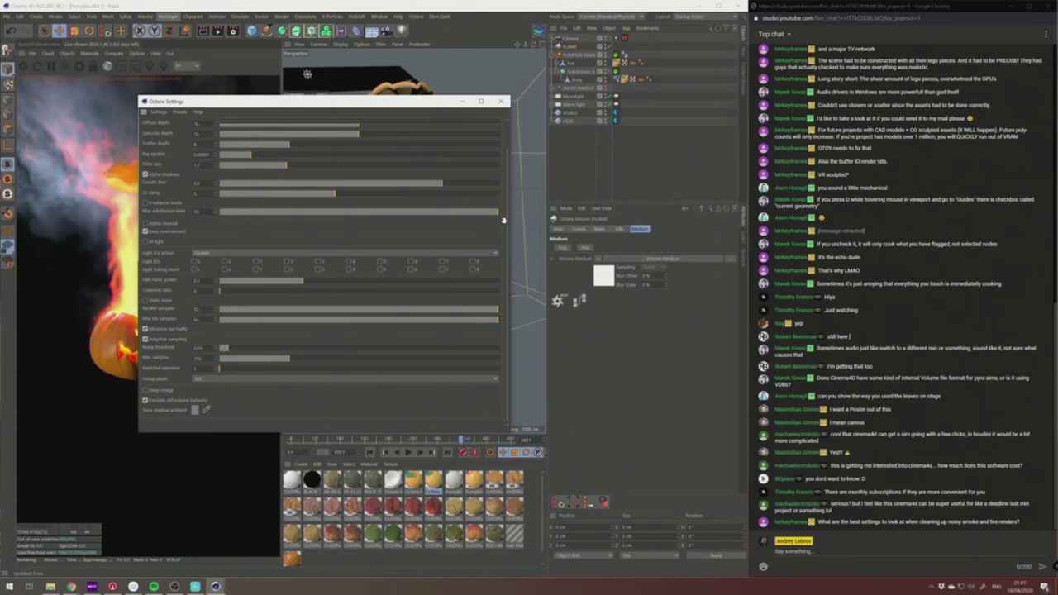
scroll(199, 131, "up", 2)
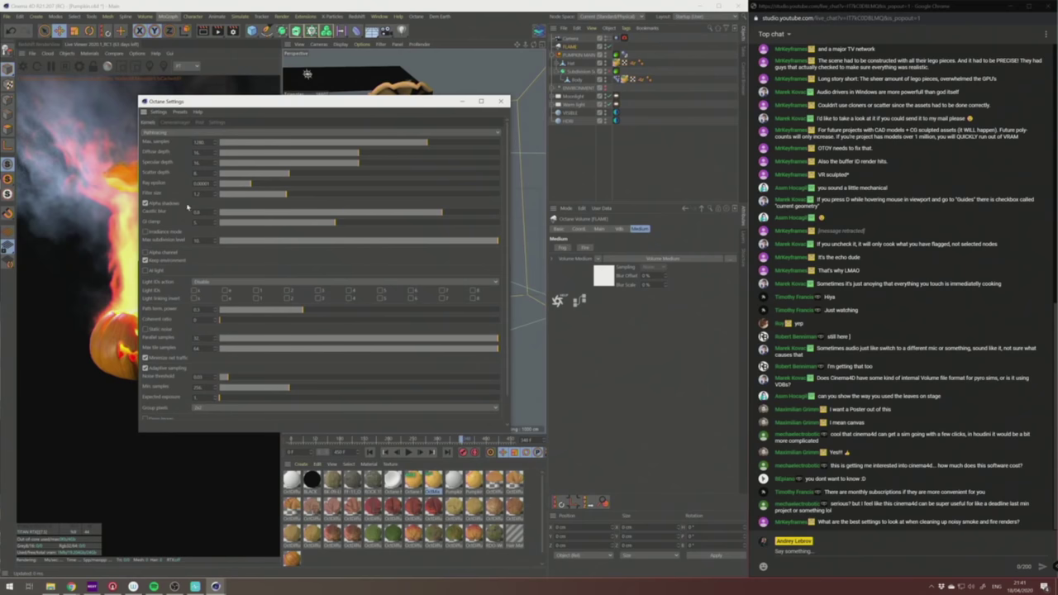
left_click(500, 104)
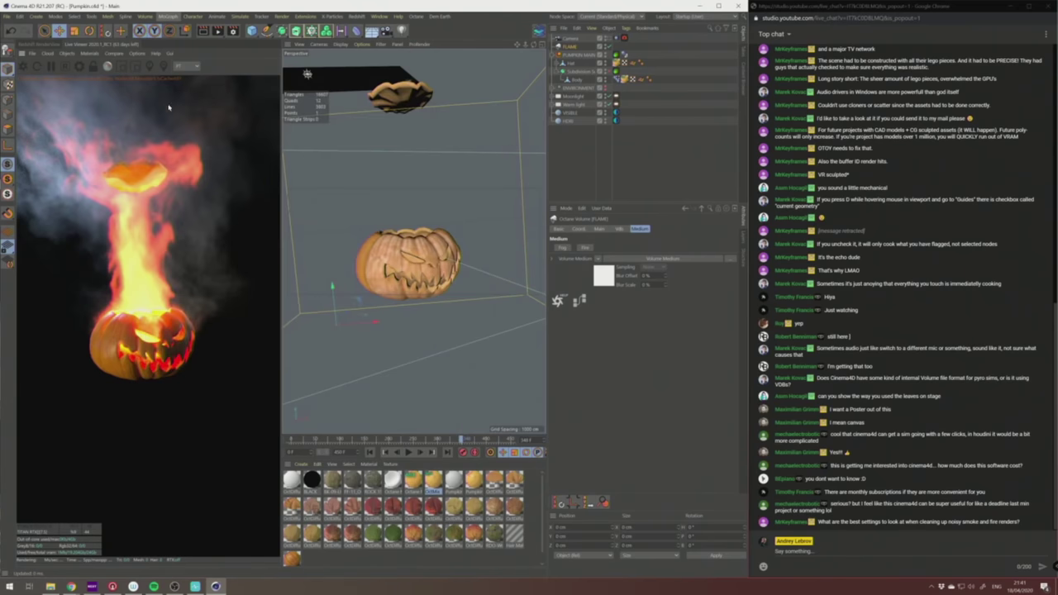
Enable Octane's render passes in the render settings and send the scene to the Live Viewer again.
left_click(232, 33)
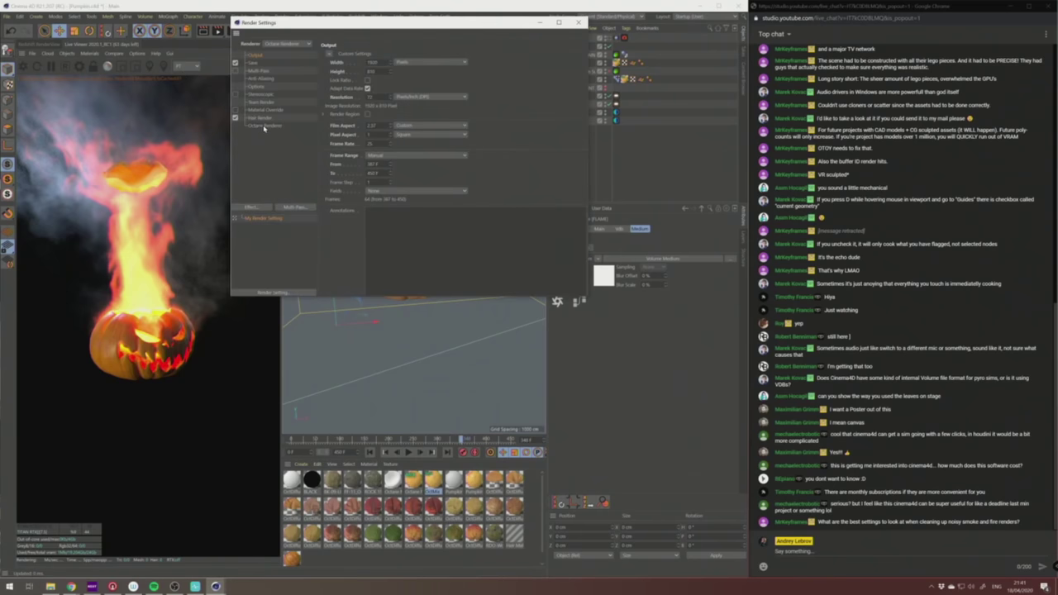
left_click(262, 125)
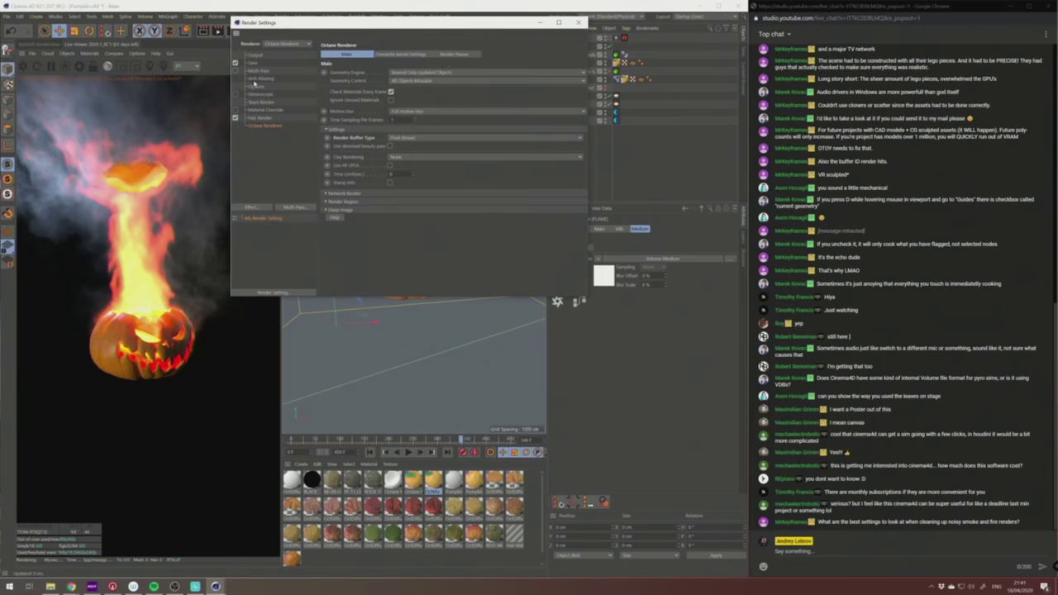
left_click(452, 54)
left_click(348, 73)
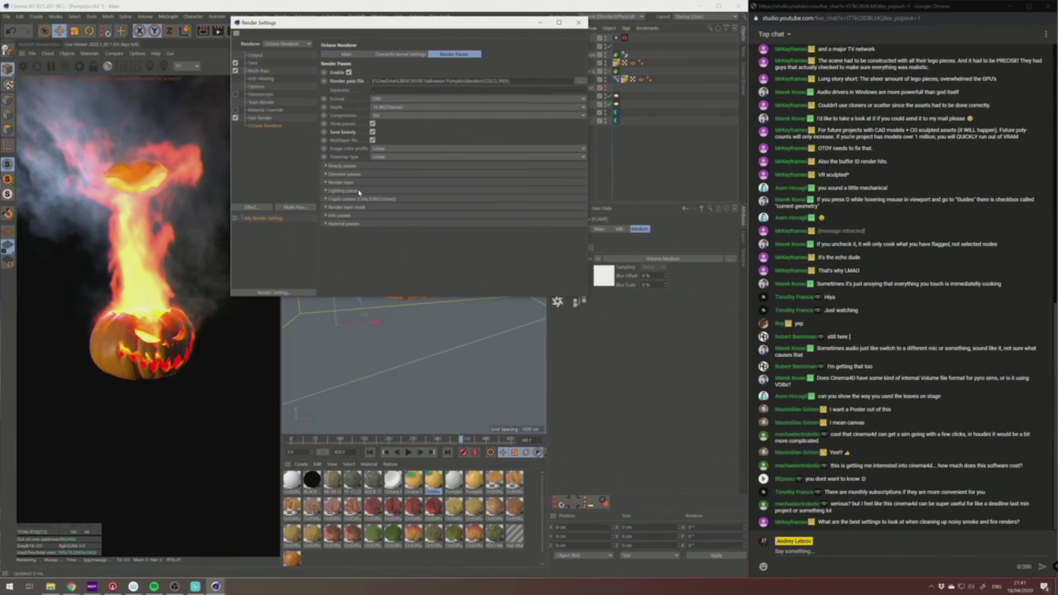
left_click(24, 67)
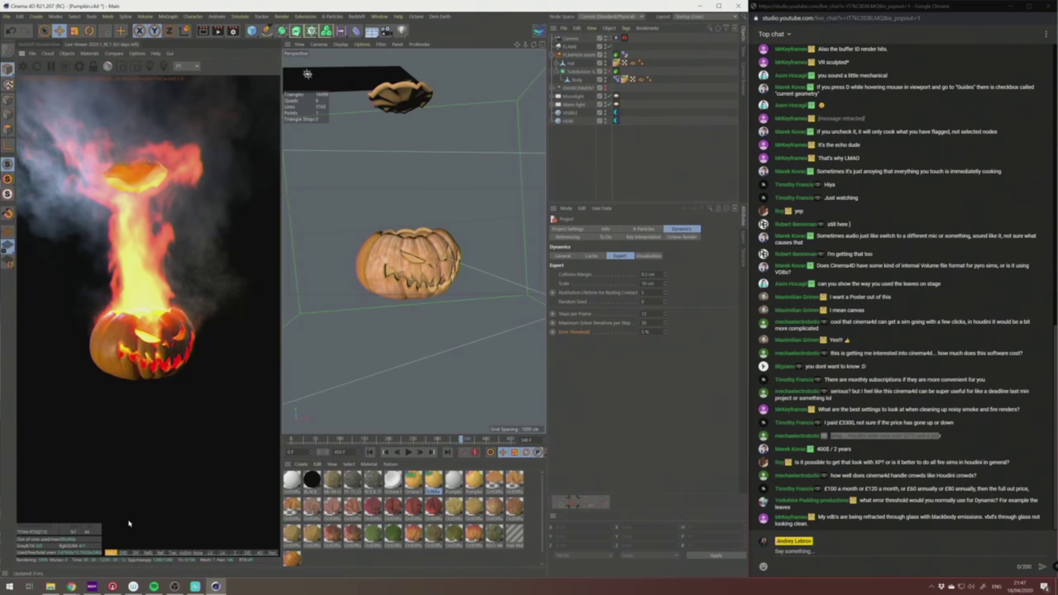
Inspect the pumpkin's direct and indirect diffuse passes in the Live Viewer.
left_click(124, 553)
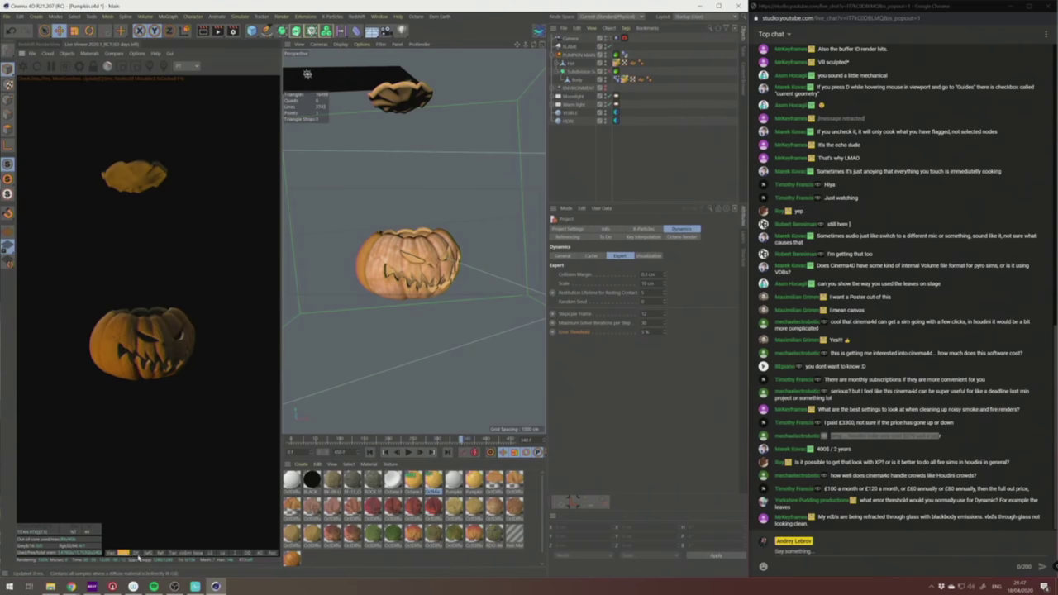
left_click(137, 553)
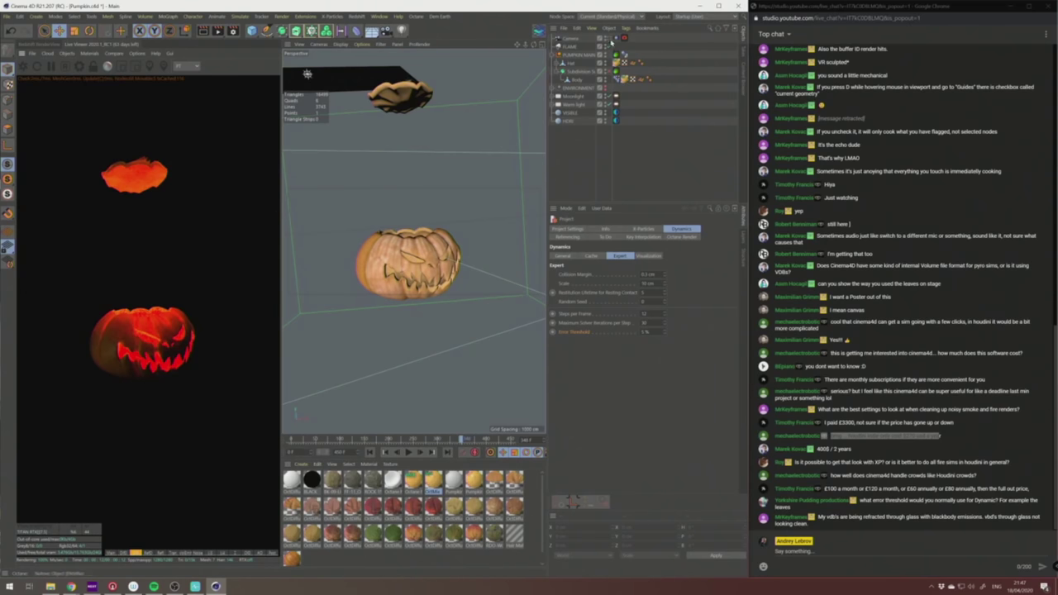
left_click_drag(463, 207, 450, 272, "alt")
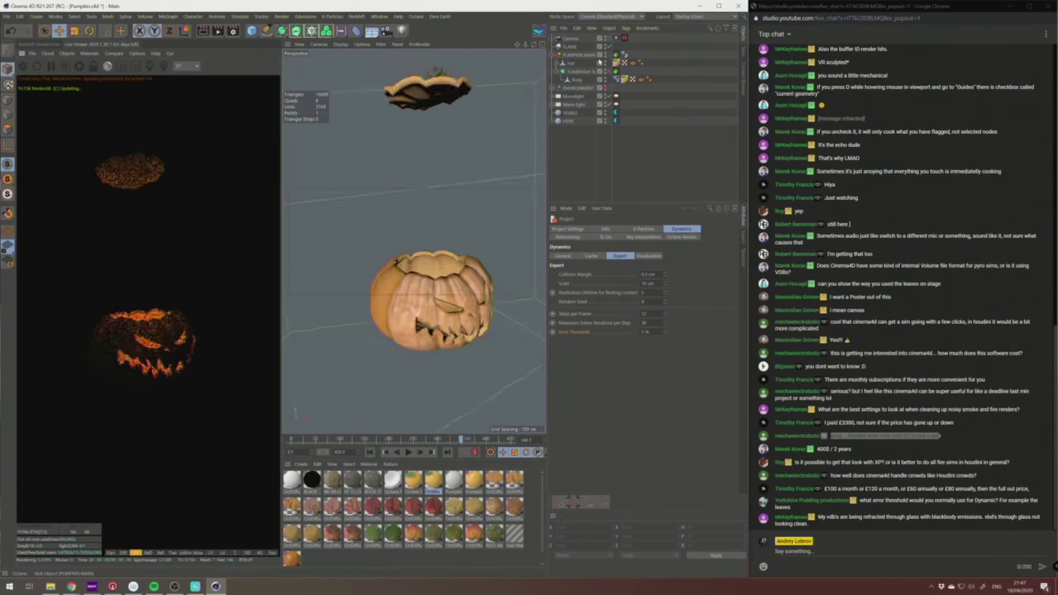
right_click_drag(450, 273, 529, 248, "alt")
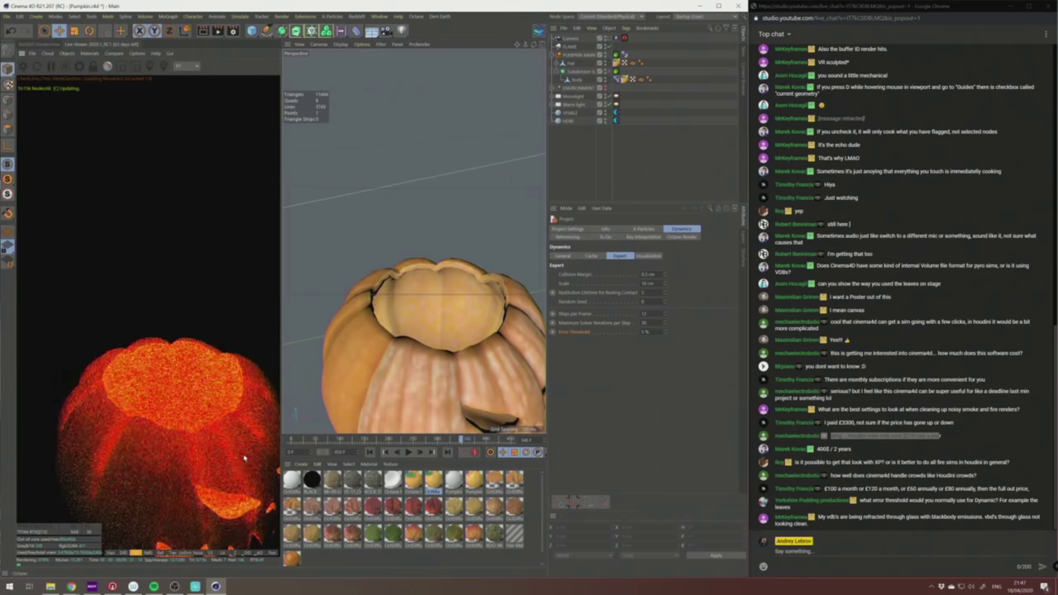
left_click_drag(242, 458, 218, 421, "alt")
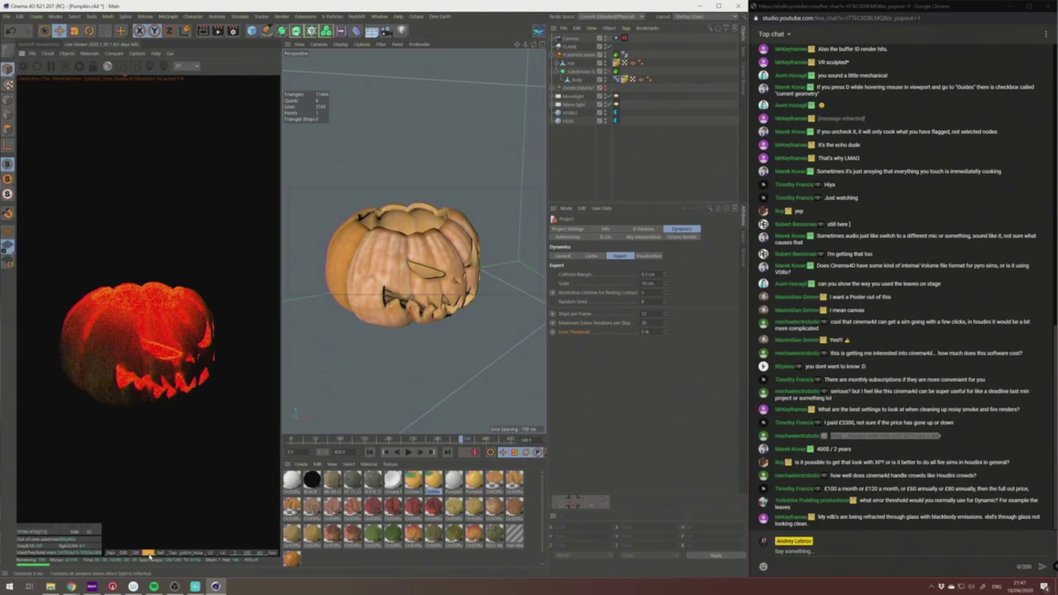
Inspect the direct reflection, indirect reflection, transmission, volume emission and noise passes in the Live Viewer.
left_click(147, 553)
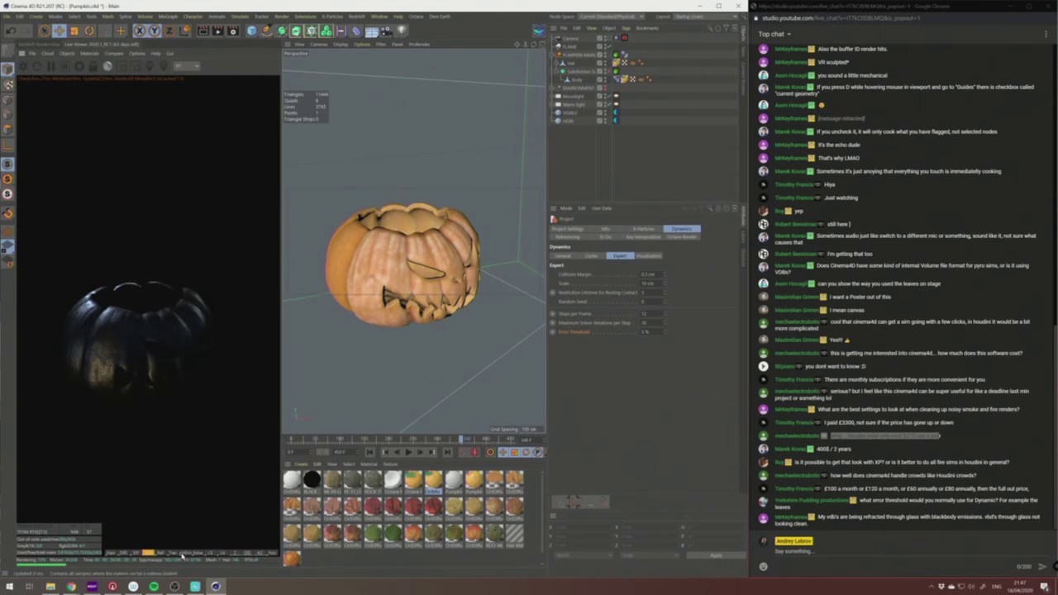
left_click(162, 552)
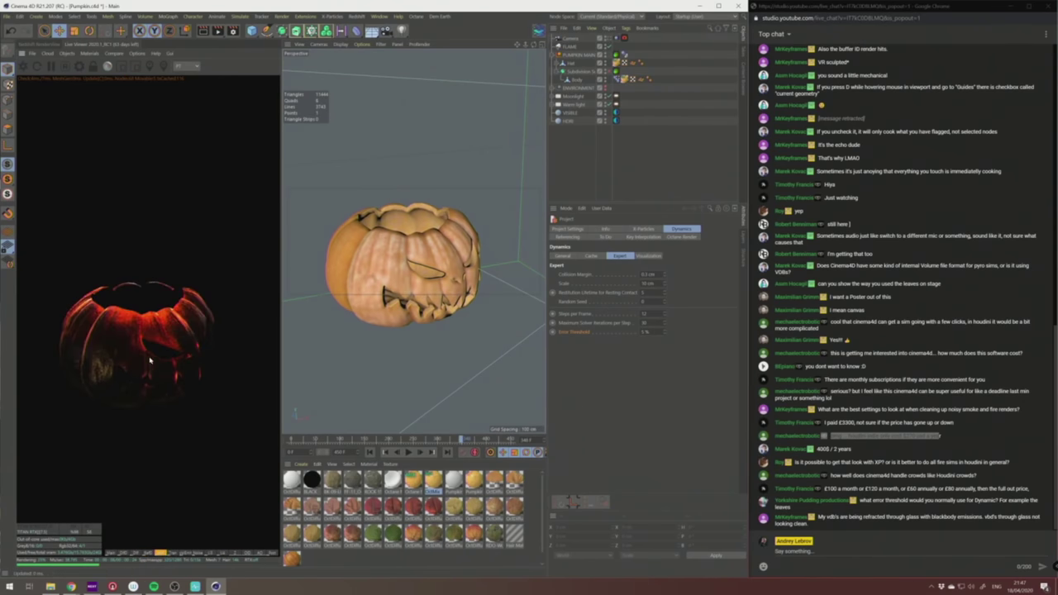
left_click(174, 552)
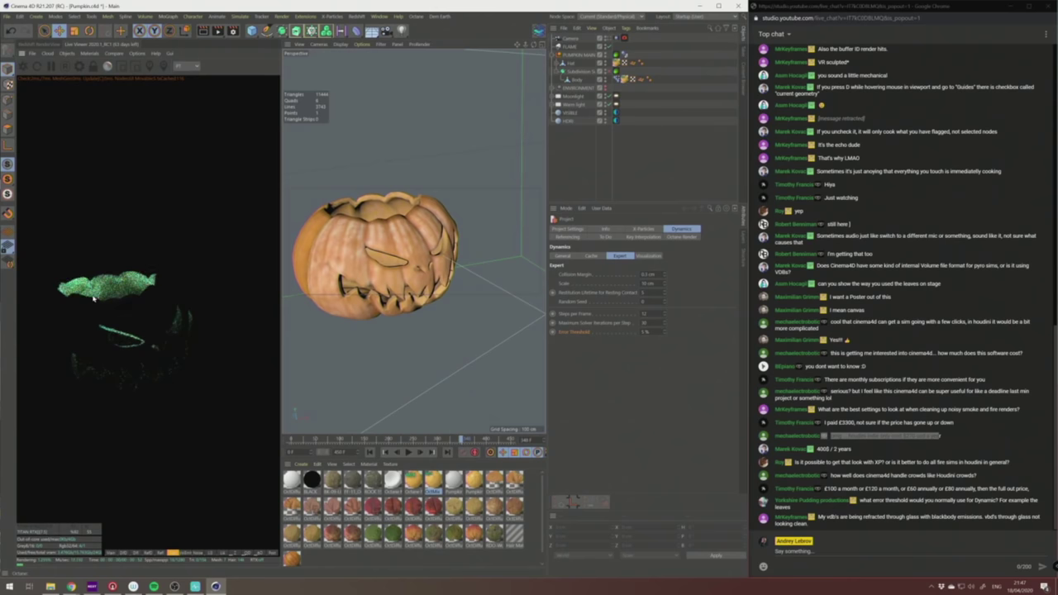
left_click(187, 553)
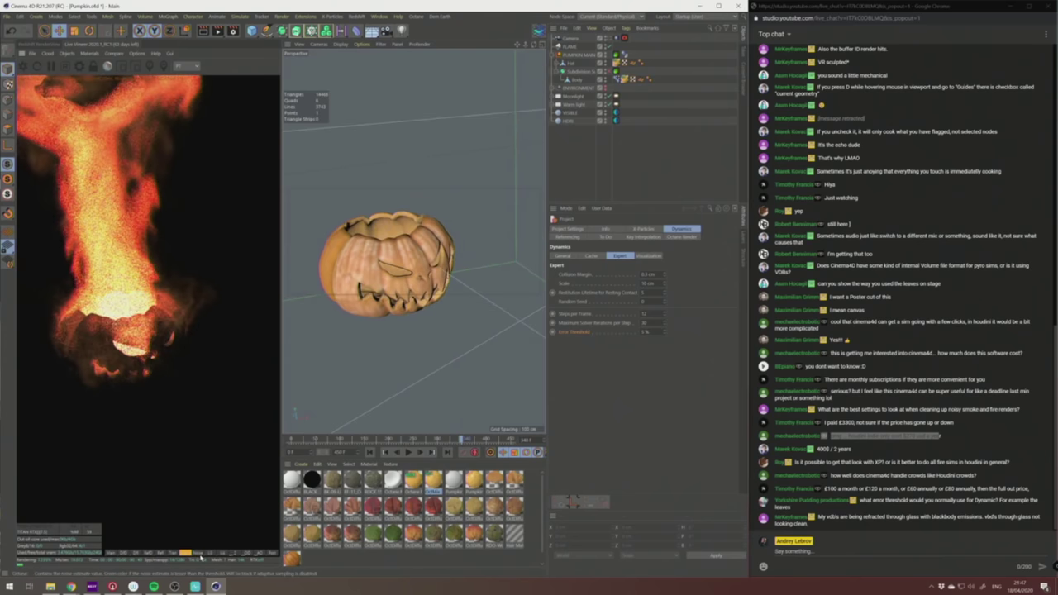
left_click(198, 552)
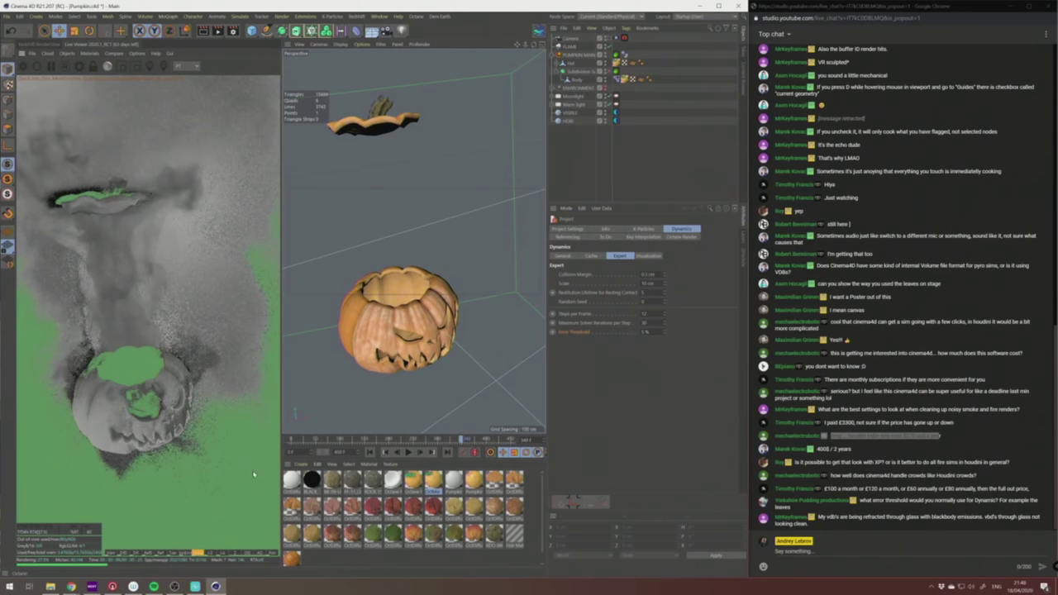
Compare the flame's volume emission pass with the indirect diffuse and indirect reflection passes.
left_click(185, 553)
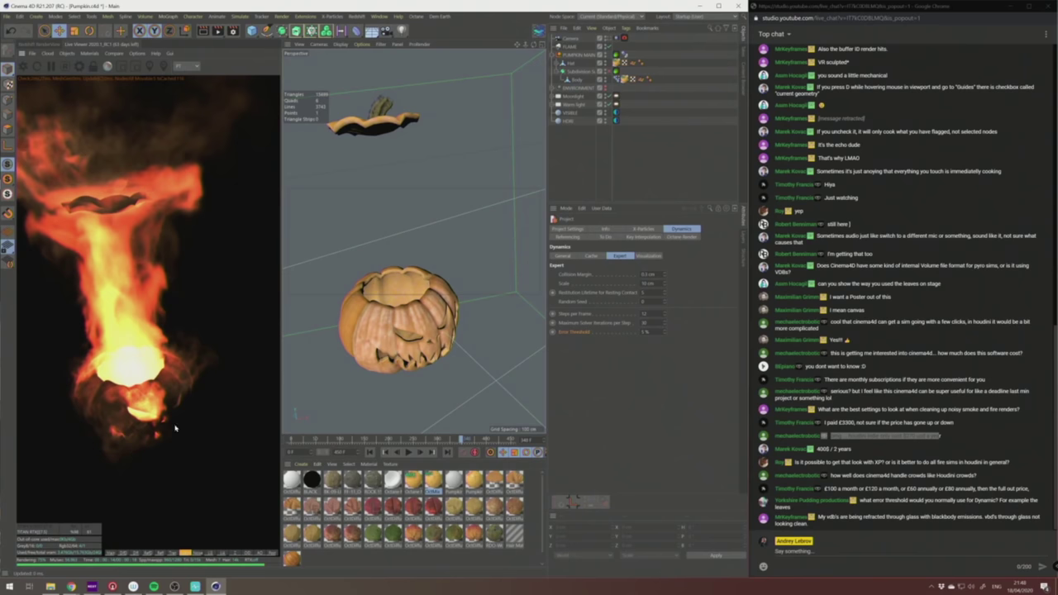
left_click(135, 552)
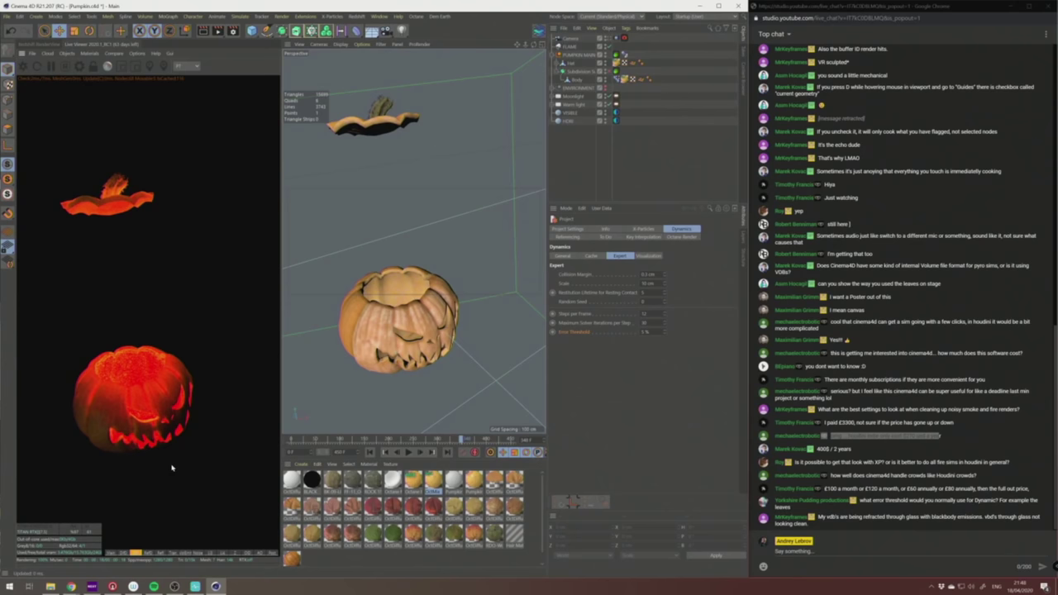
left_click(162, 552)
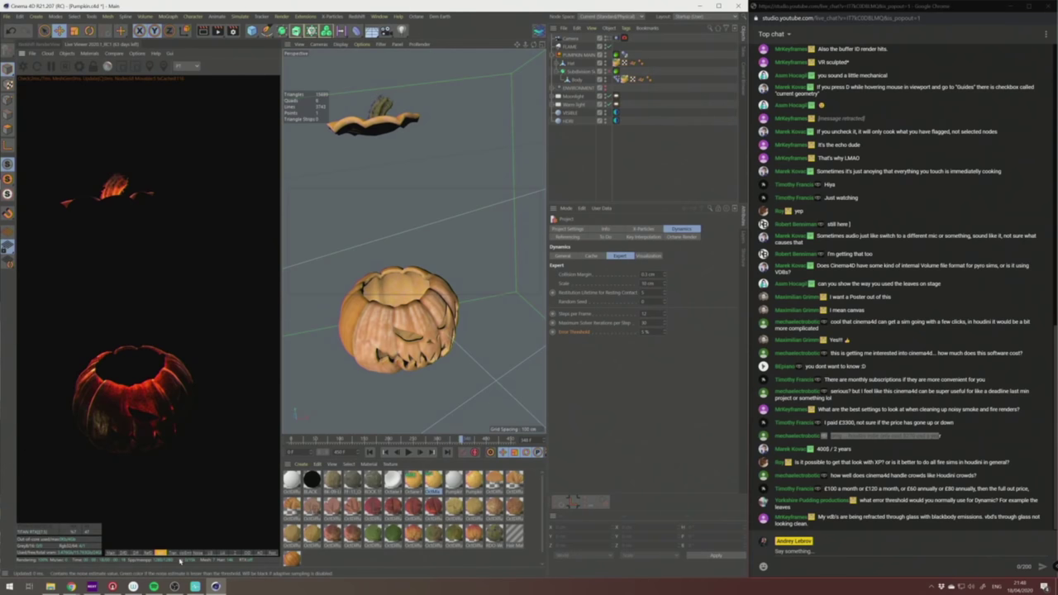
left_click(173, 553)
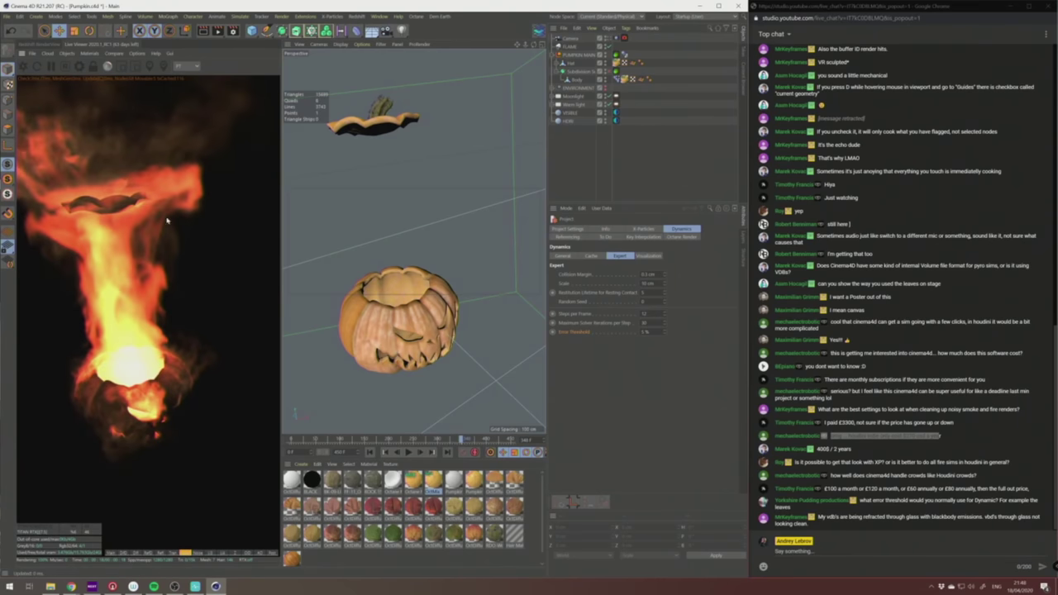
Inspect the two light passes and the remaining info passes, including Z-depth, ID and ambient occlusion.
left_click(208, 552)
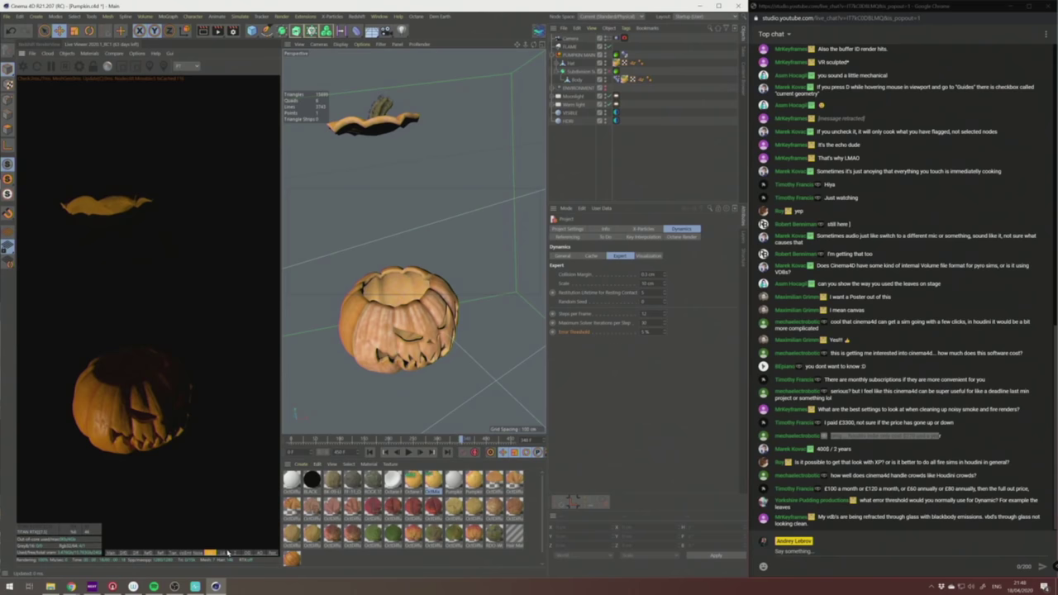
left_click(226, 552)
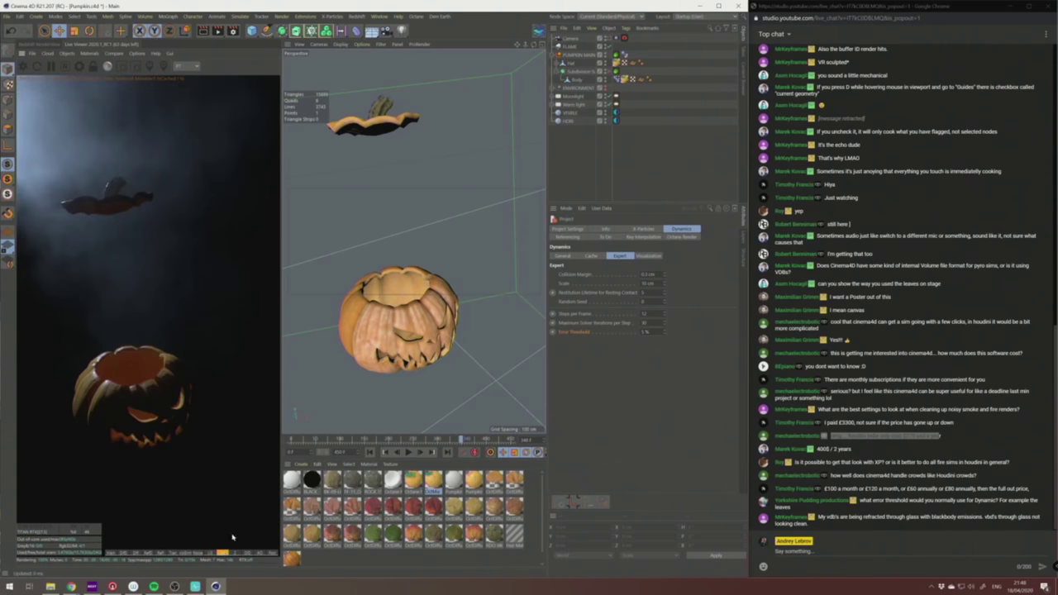
left_click(235, 553)
left_click(247, 553)
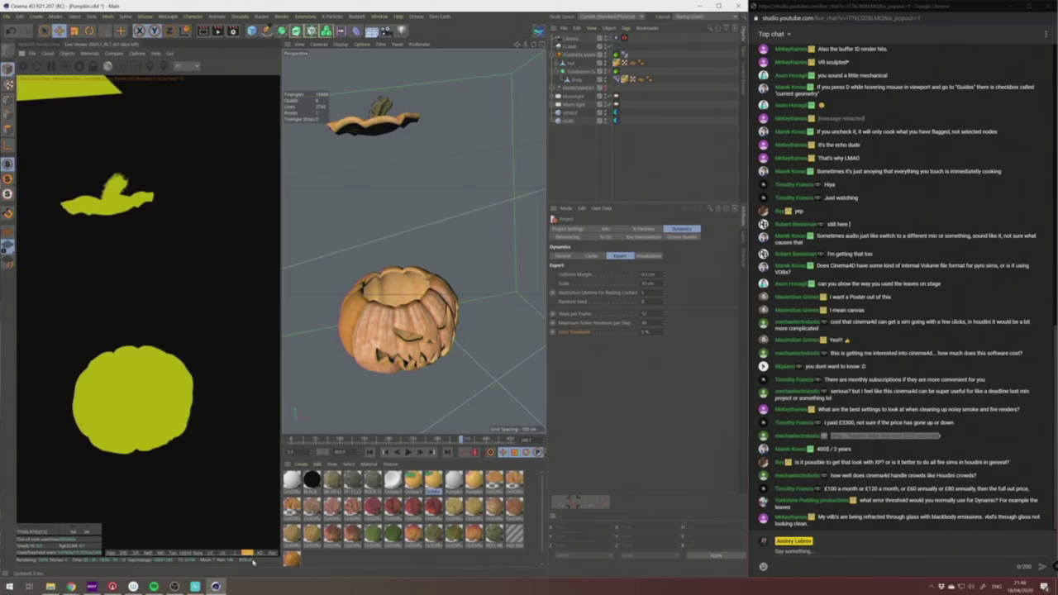
left_click(258, 553)
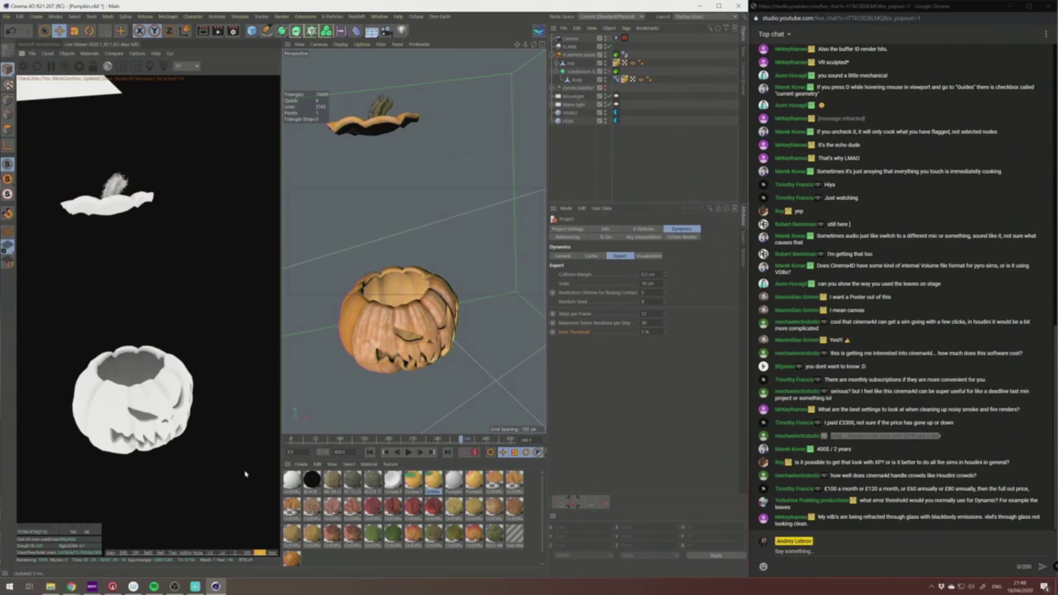
left_click(271, 553)
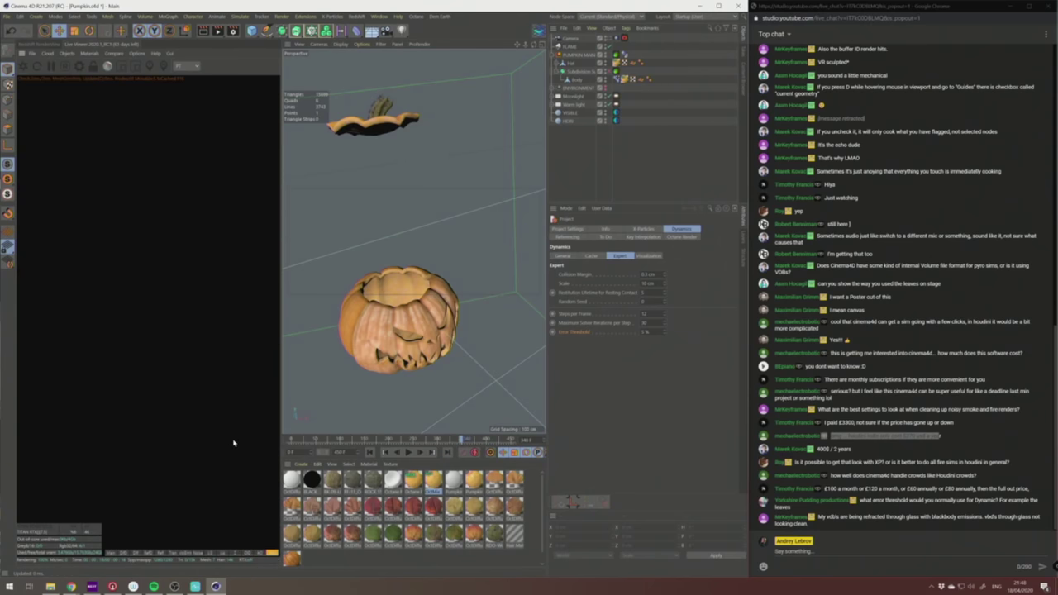
Return the view to the scene camera and show the main beauty pass in the Live Viewer.
left_click(610, 39)
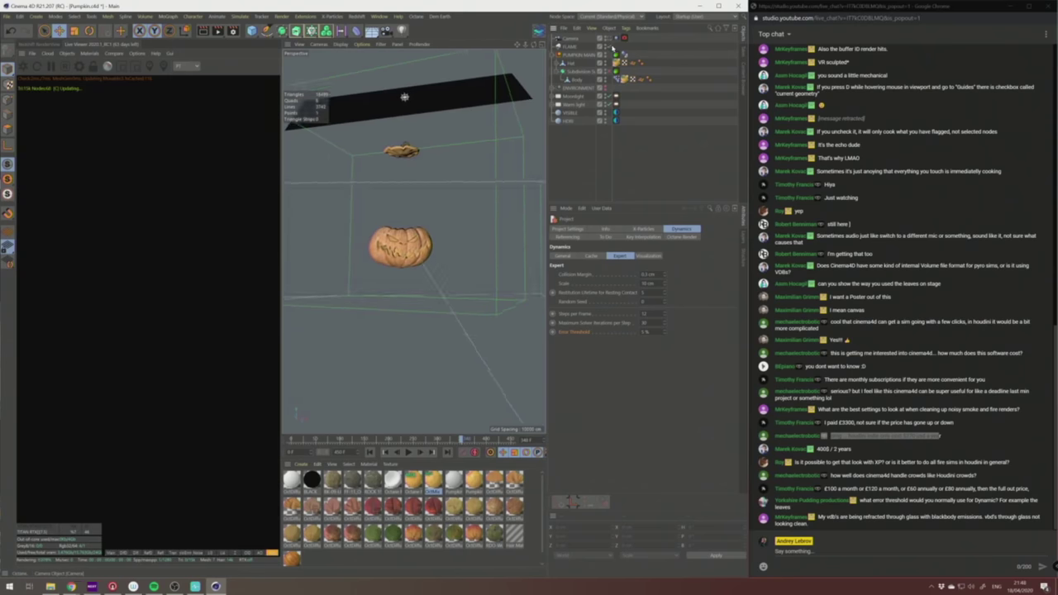
left_click(314, 276)
left_click(110, 553)
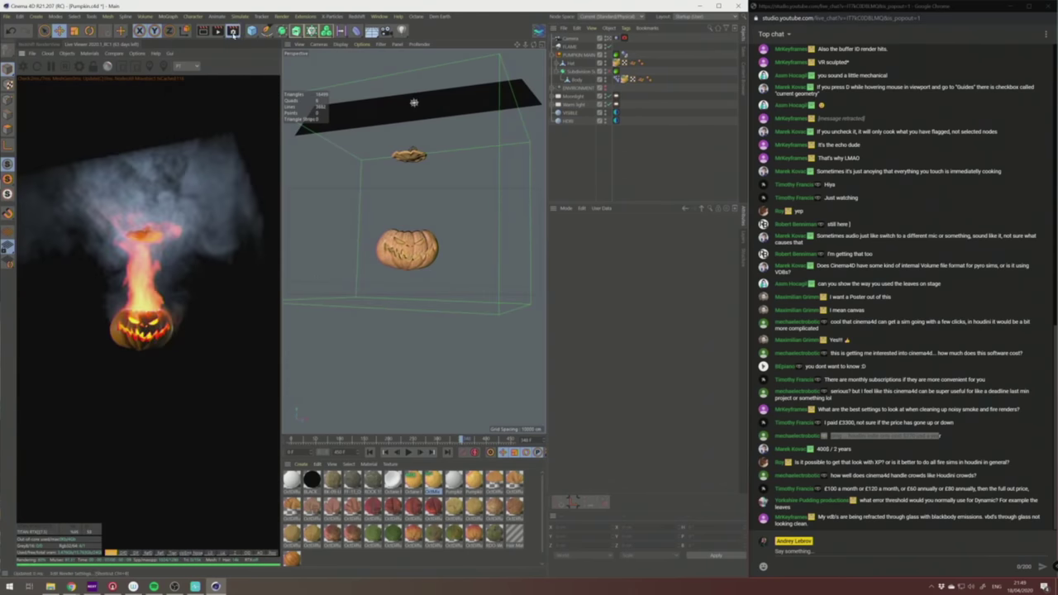
Open Octane's main render settings and show the camera's Octane tag, moving the settings window clear of it.
left_click(233, 32)
left_click(349, 54)
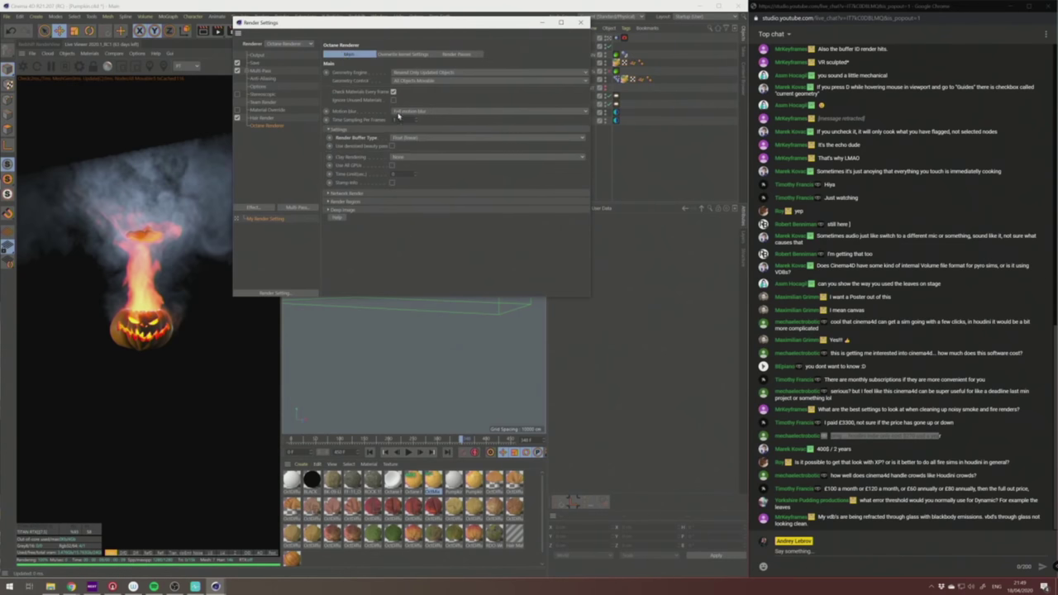
left_click(625, 38)
left_click_drag(494, 24, 393, 67)
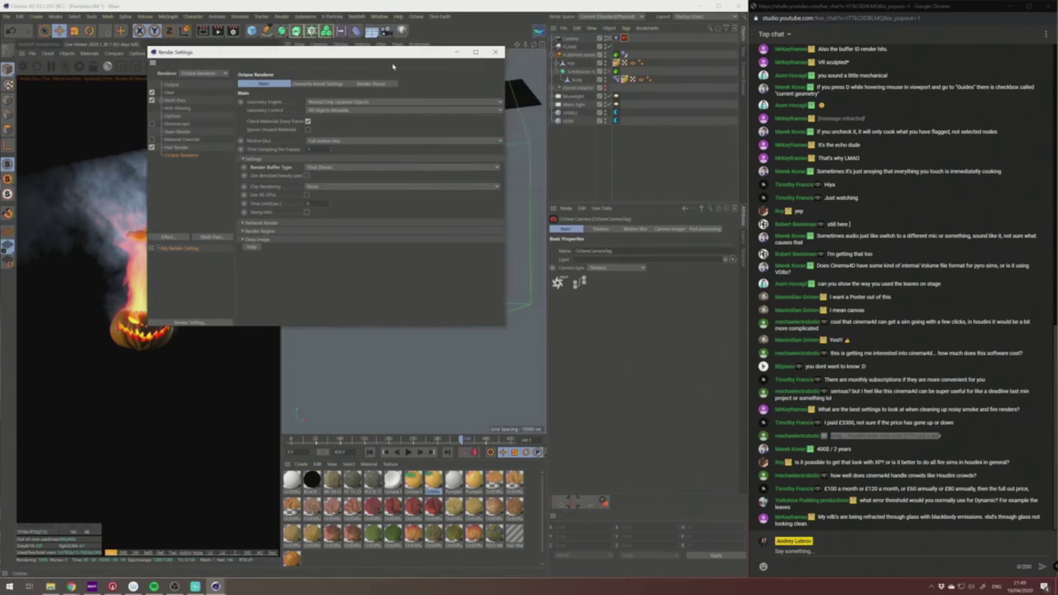
Examine the Octane camera tag's Camera Imager and Custom LUT settings and show the Camera's object properties.
left_click(685, 230)
left_click(567, 335)
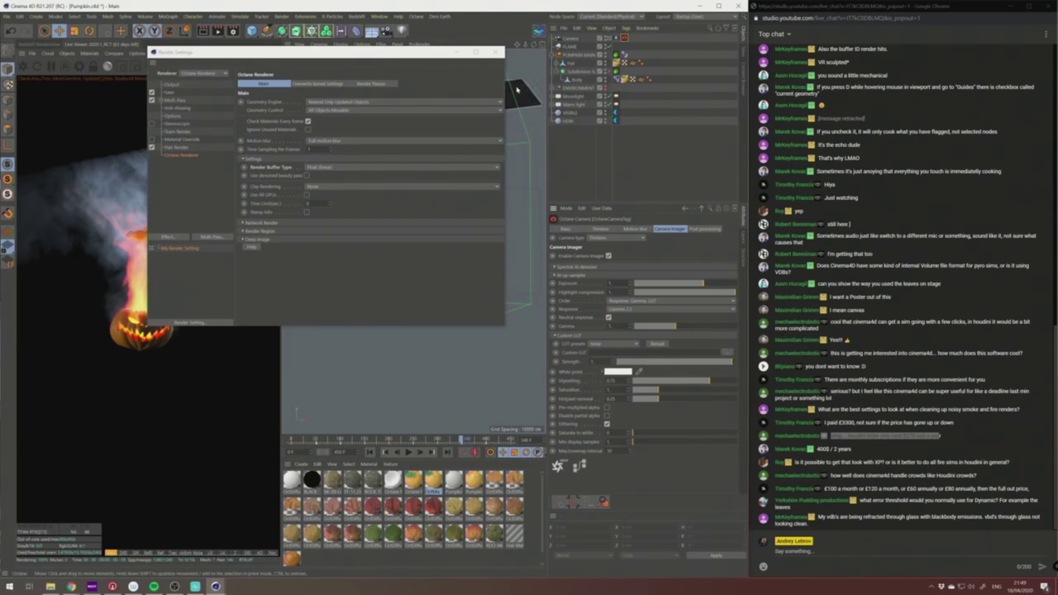
left_click(614, 37)
left_click(570, 38)
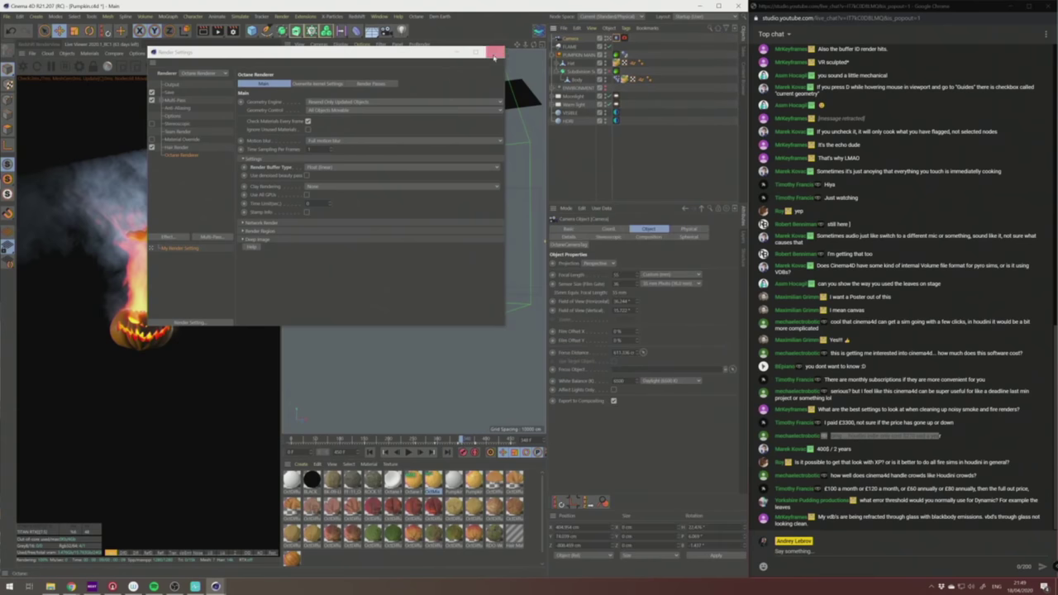
Close the render settings, minimize Cinema 4D, launch Fusion Studio and open the recent composition CG_Comp.comp.
left_click(496, 52)
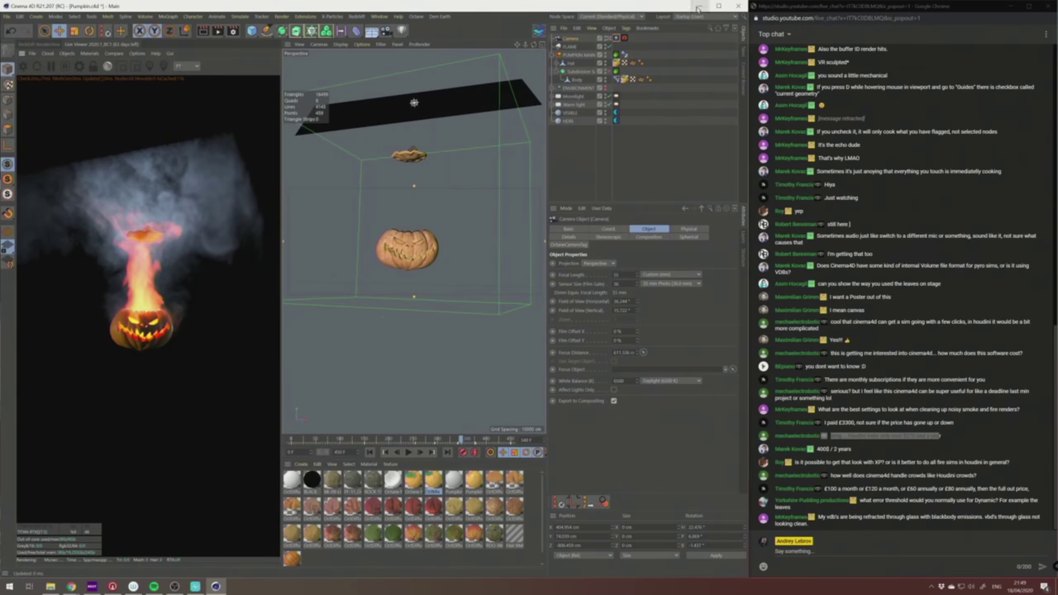
left_click(700, 6)
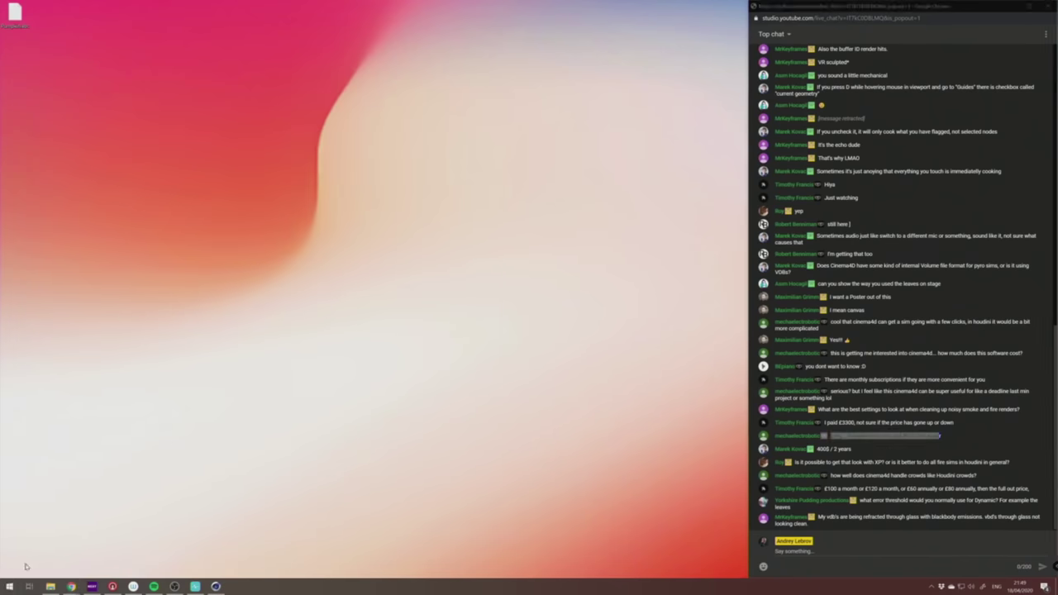
left_click(9, 586)
left_click(339, 196)
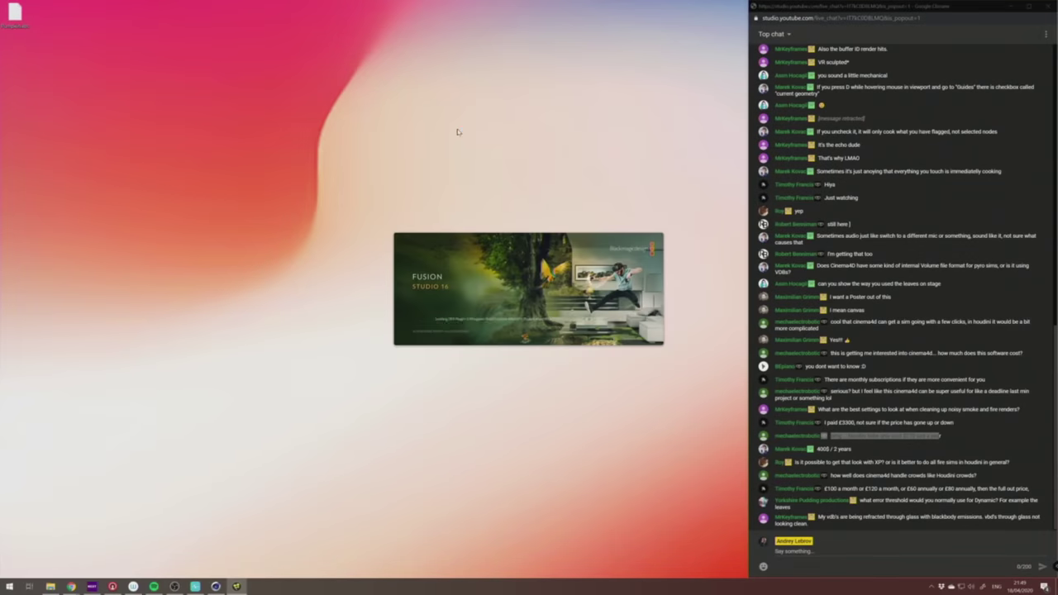
left_click(5, 12)
mouse_move(20, 121)
left_click(111, 130)
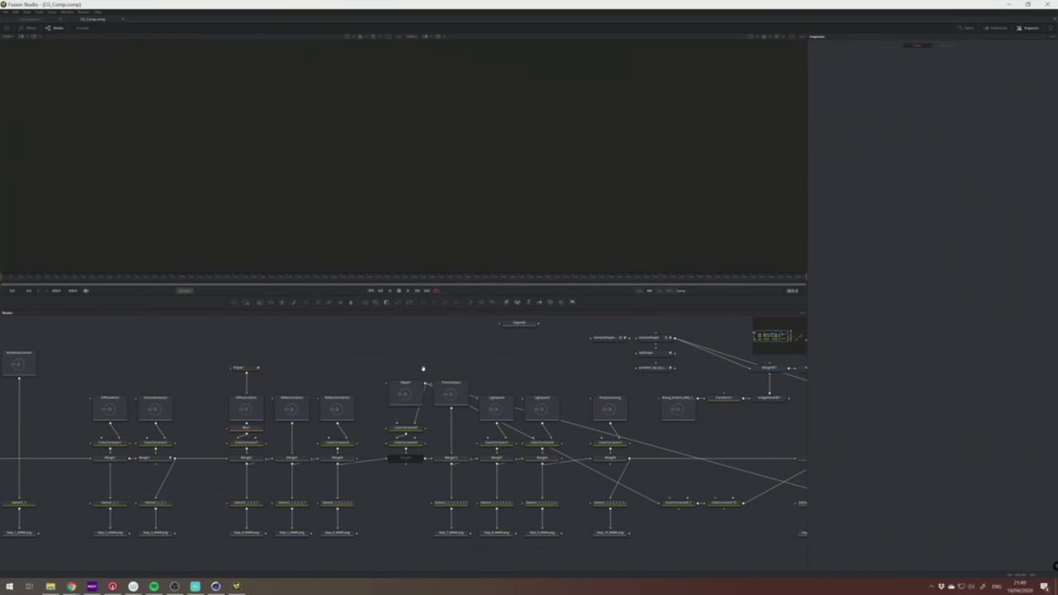
Line up the CG_Final saver node with the last merge, and show it in the first viewer with the viewer LUT applied.
mouse_move(615, 390)
middle_mouse_down()
mouse_move(432, 383)
mouse_move(399, 393)
middle_mouse_up()
middle_click_drag(716, 413, 623, 411)
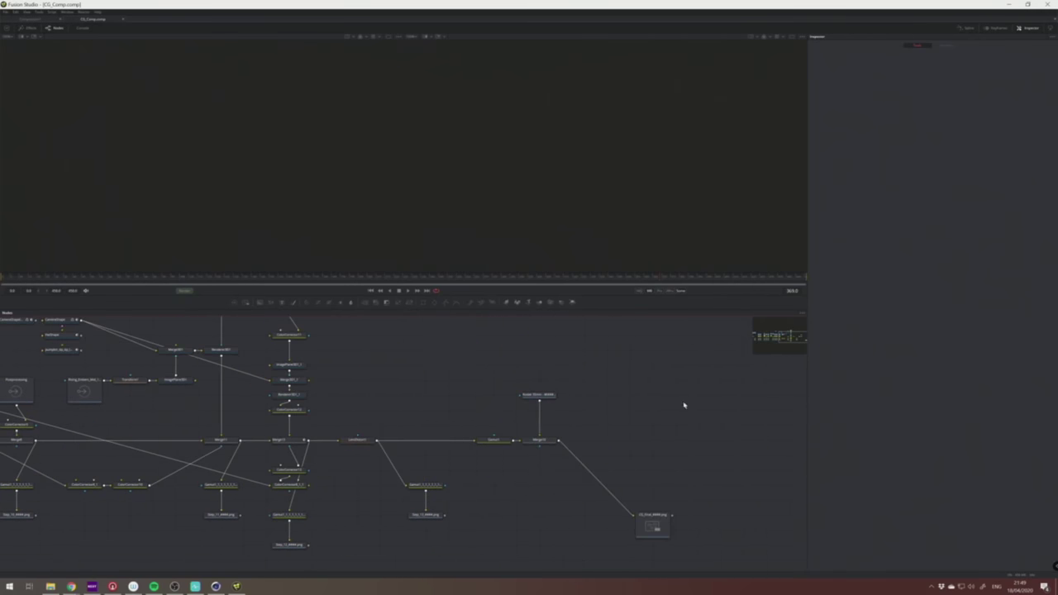
left_click_drag(665, 514, 666, 444)
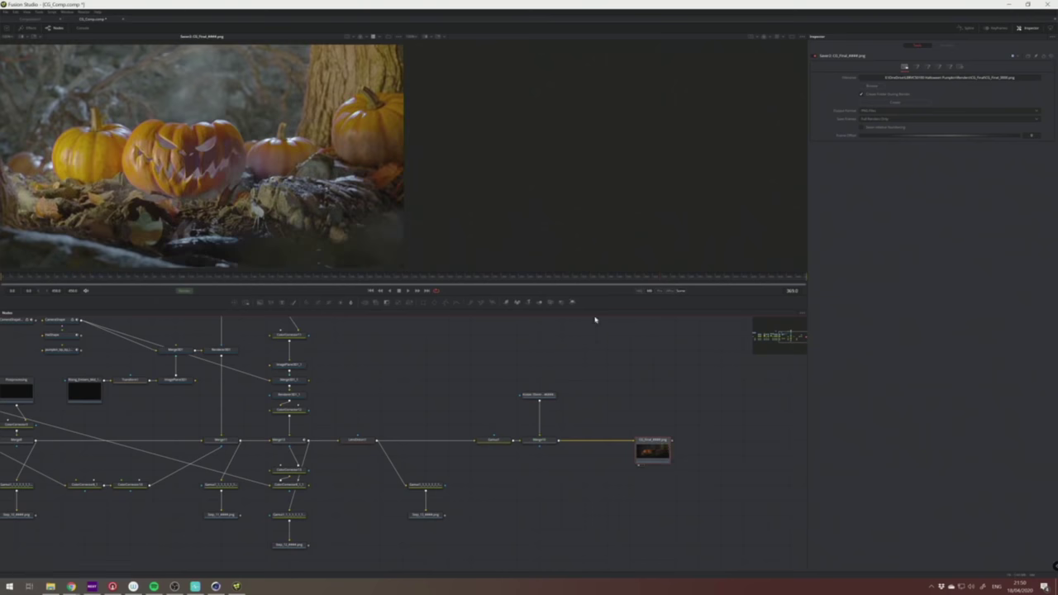
left_click(375, 38)
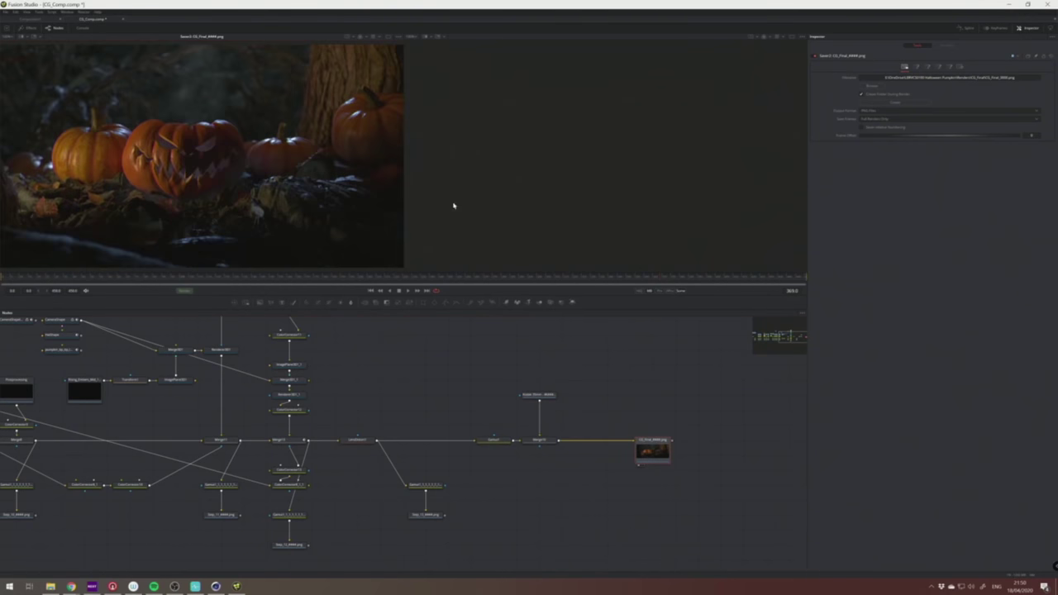
Show the direct diffuse pass at the start of the node tree in the first viewer.
middle_click_drag(313, 386, 692, 402)
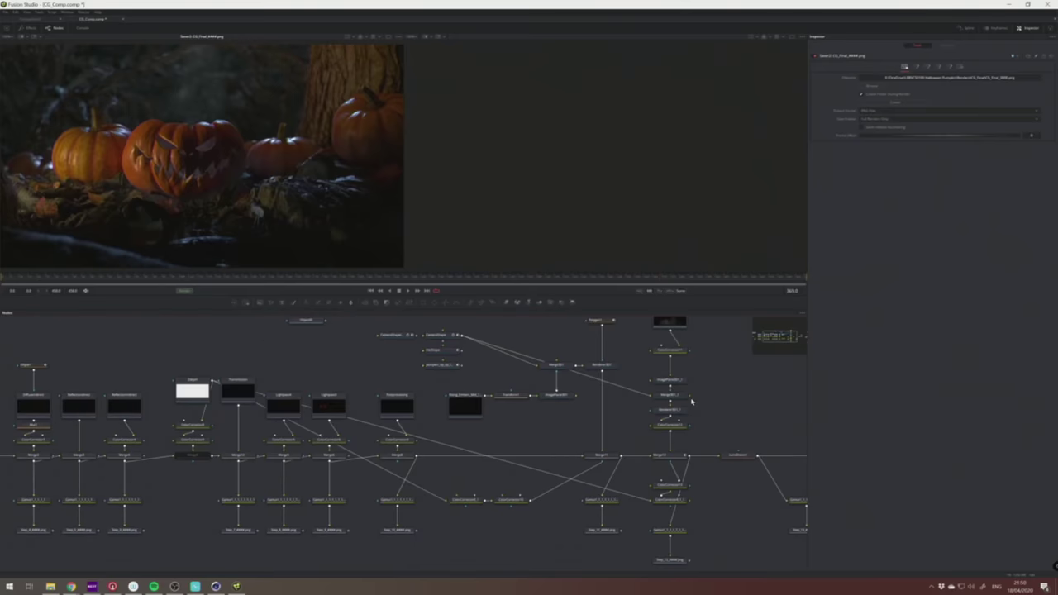
middle_click_drag(283, 356, 686, 336)
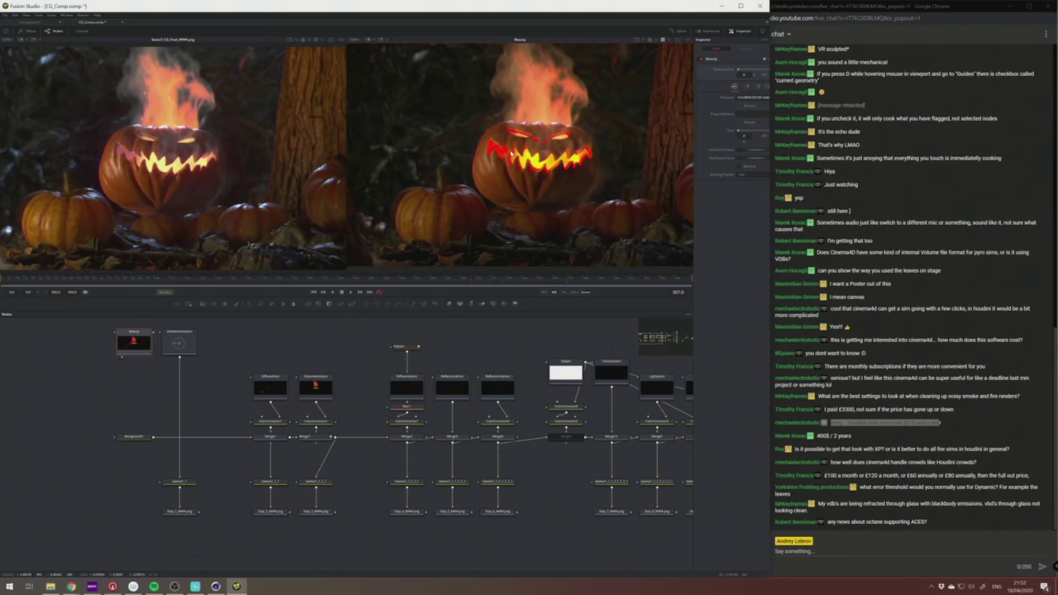
left_click(271, 388)
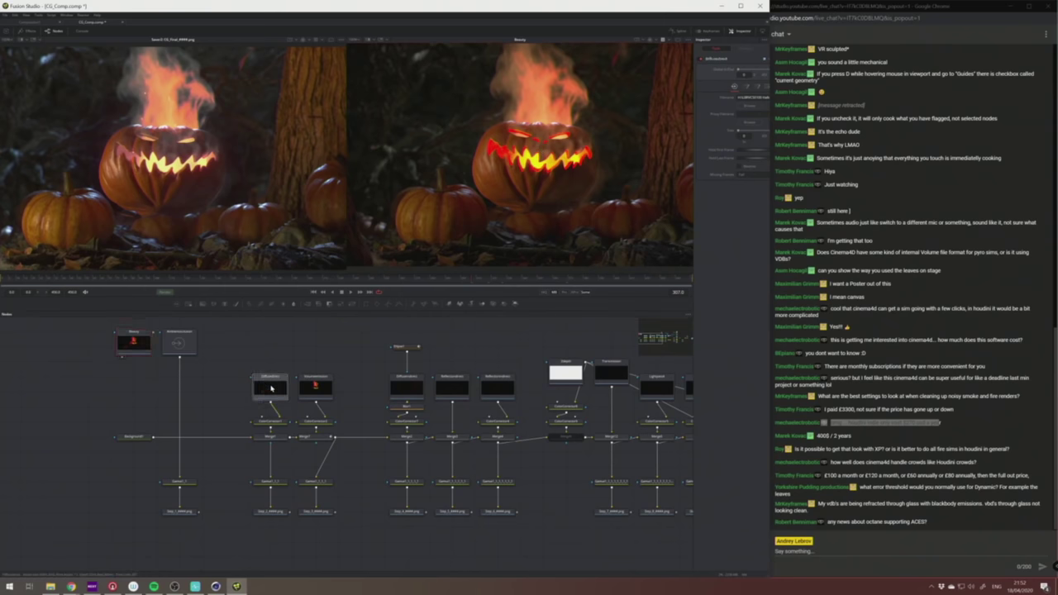
key("1")
Point out the colour corrector nodes between the depth and diffuse passes and their merges.
middle_click_drag(519, 333, 316, 336)
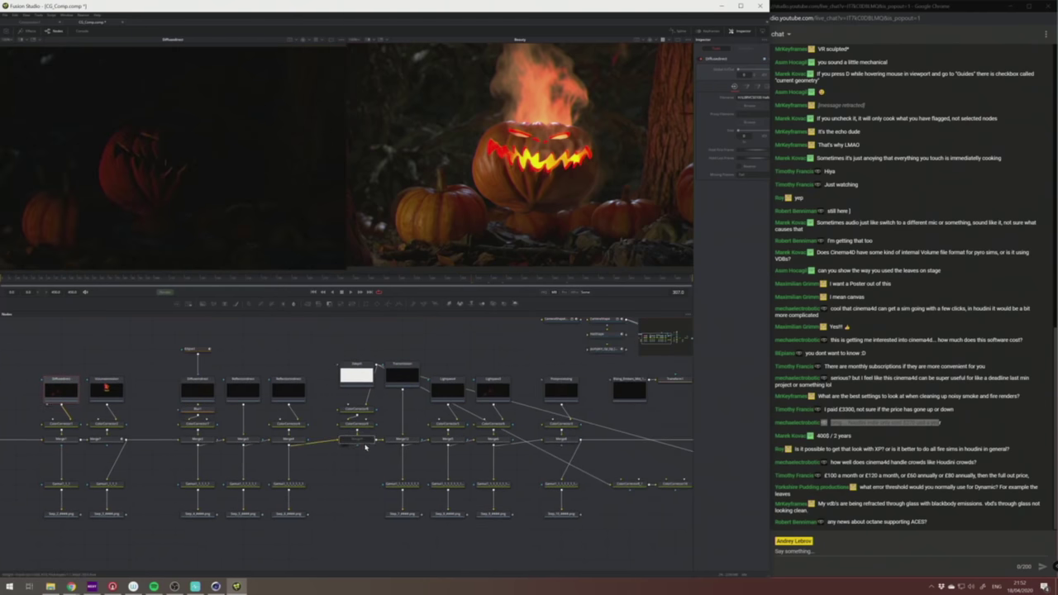
left_click(357, 409)
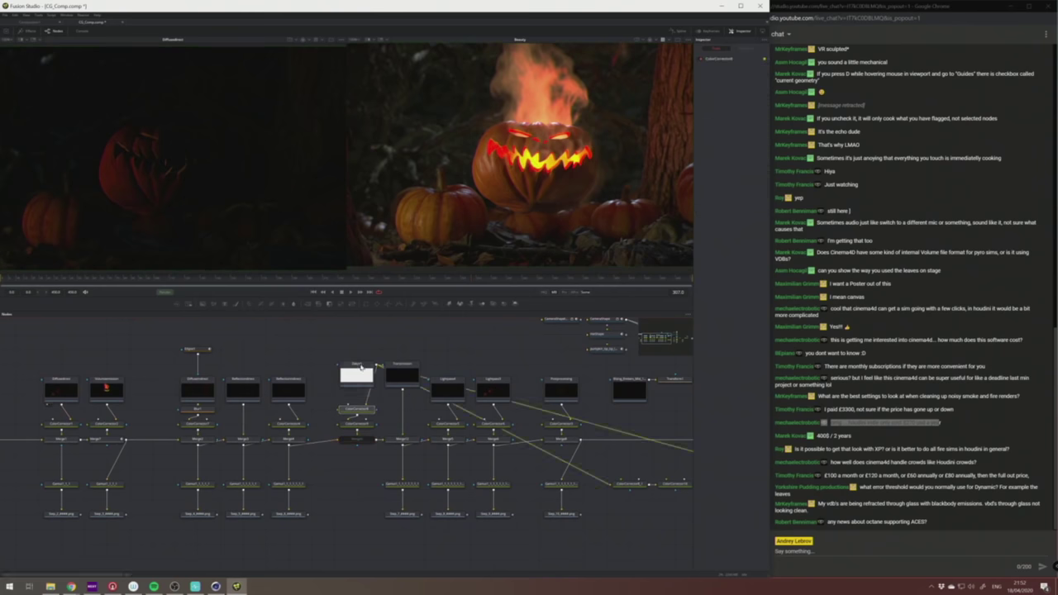
middle_click_drag(153, 385, 319, 378)
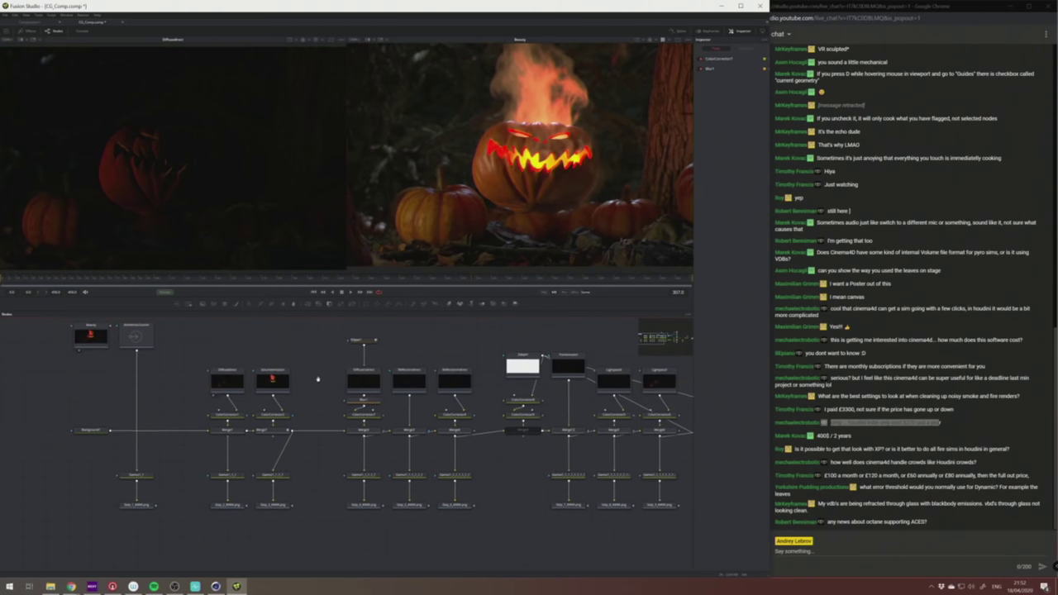
left_click_drag(307, 402, 210, 422)
left_click(169, 427)
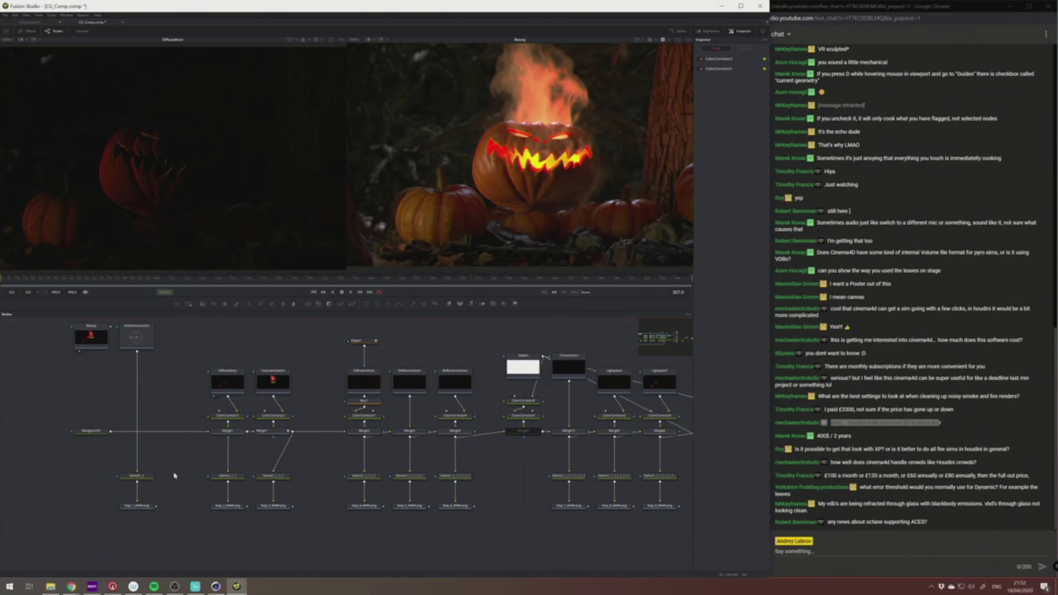
Show the ambient occlusion pass in the first viewer and compare it with its gamut node and Step_1 saver in the second viewer.
left_click(140, 344)
key("1")
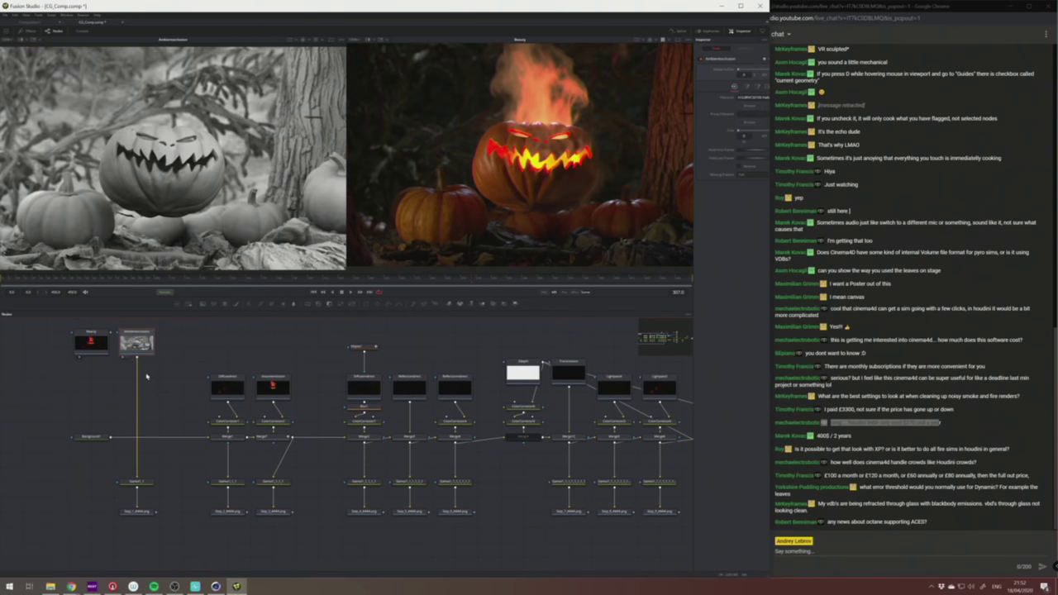
mouse_move(138, 341)
left_mouse_down()
mouse_move(161, 340)
mouse_move(138, 341)
left_mouse_up()
left_click(136, 482)
key("2")
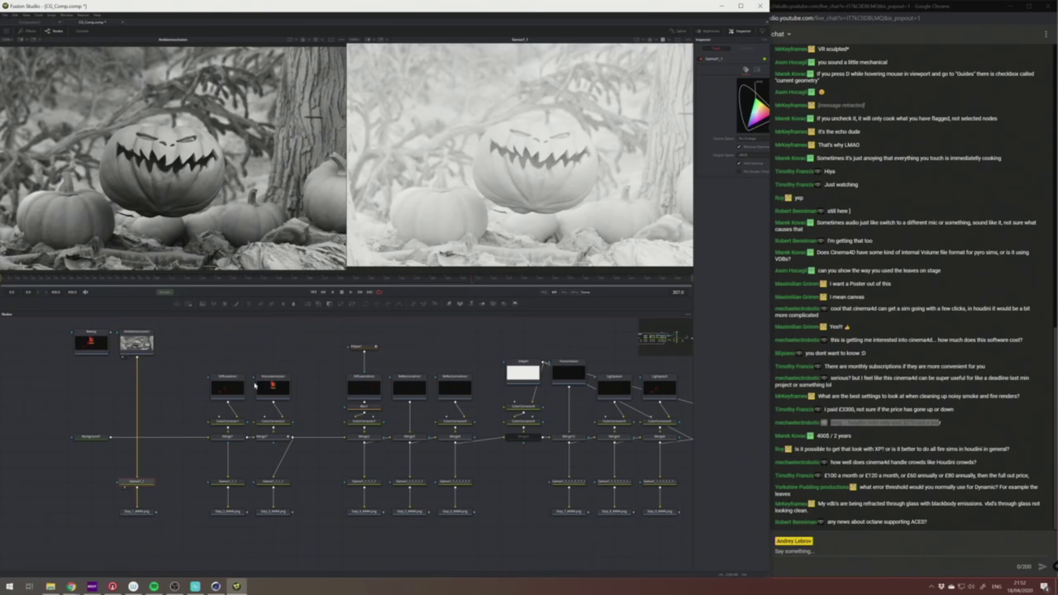
left_click(146, 515)
key("2")
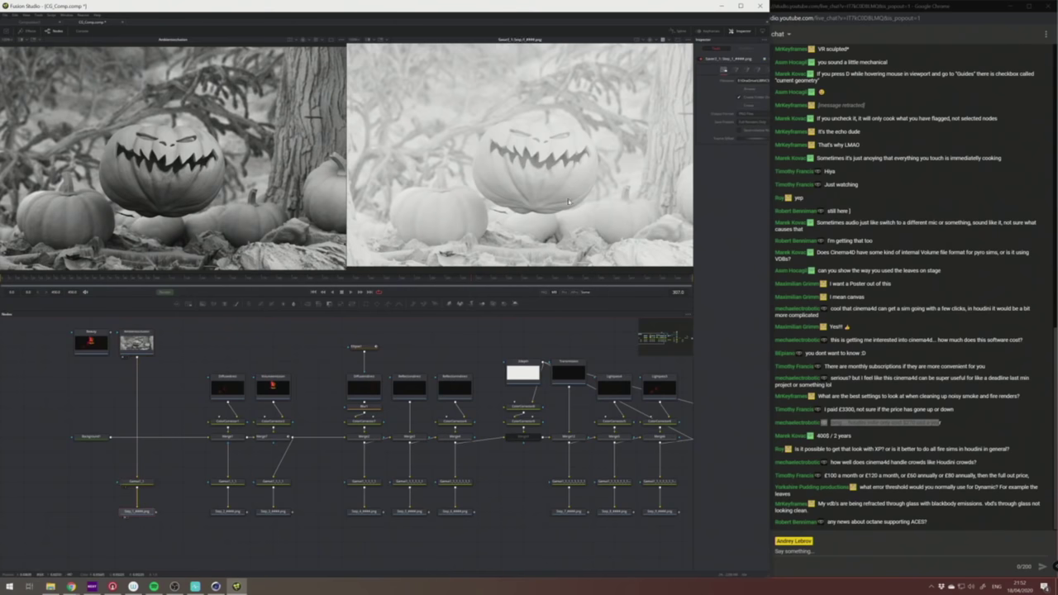
Check the full output file path of the Step_1 saver by temporarily widening the Inspector.
left_click(136, 511)
left_click_drag(693, 157, 600, 157)
left_click_drag(712, 82, 770, 84)
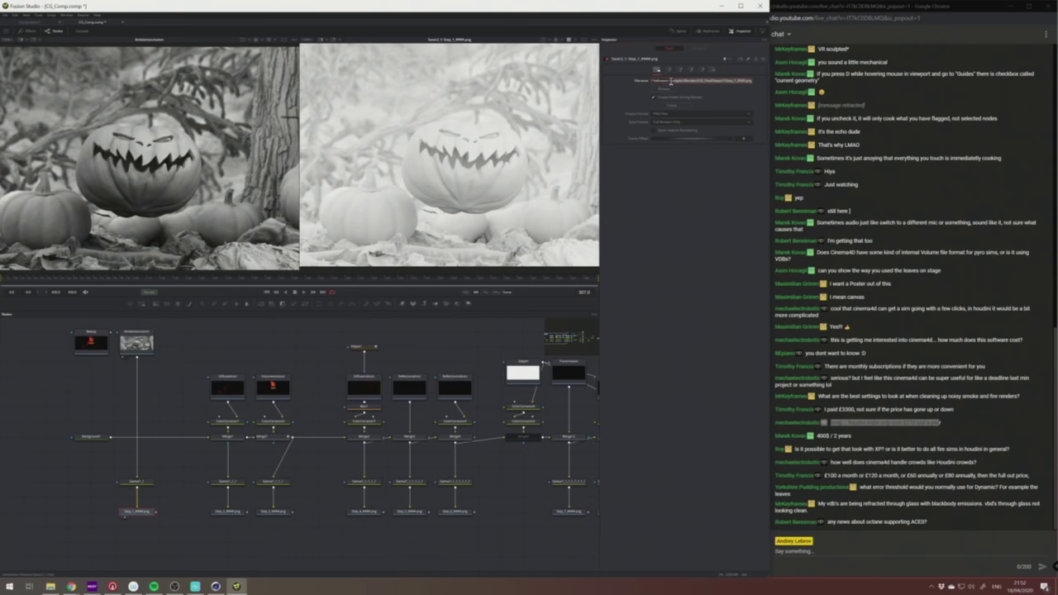
left_click_drag(712, 81, 742, 88)
left_click(601, 129)
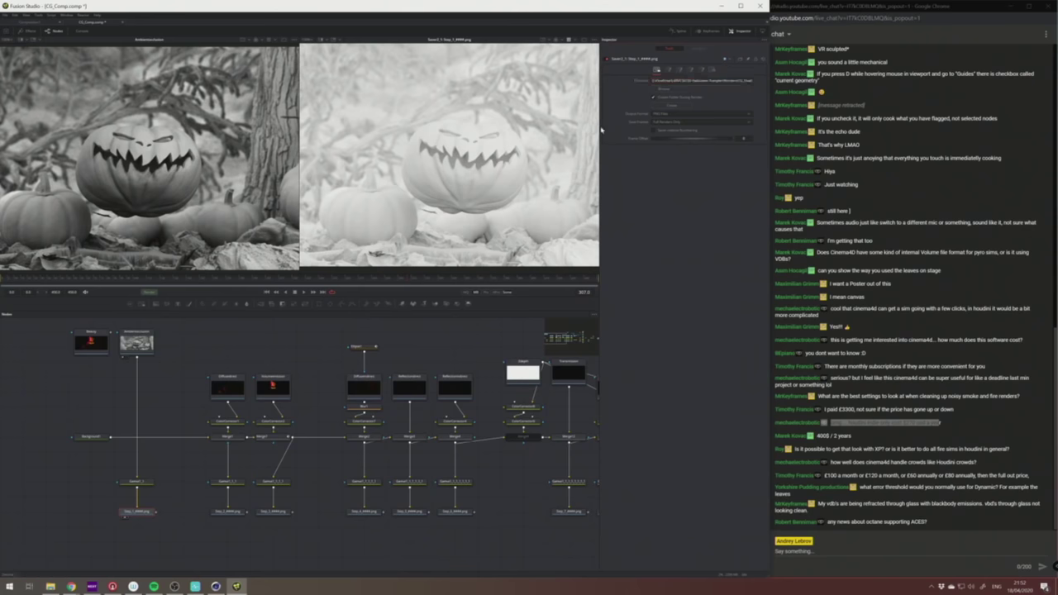
left_click_drag(600, 128, 679, 128)
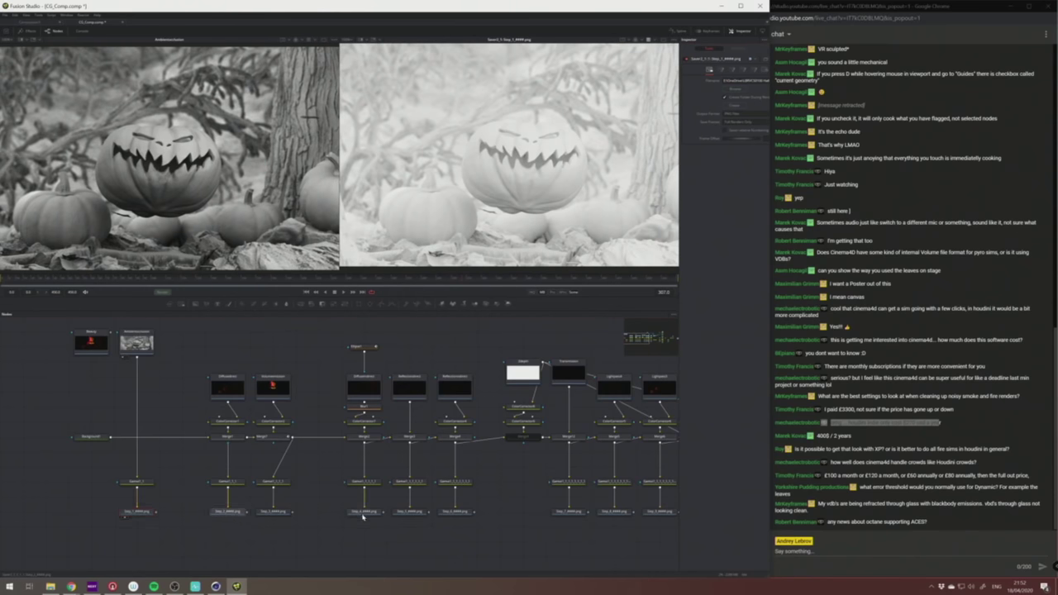
Look over the whole node tree from the first diffuse pass to the CG_Final saver and back.
left_click(228, 387)
middle_click_drag(438, 335, 59, 330)
middle_click_drag(466, 393, 74, 371)
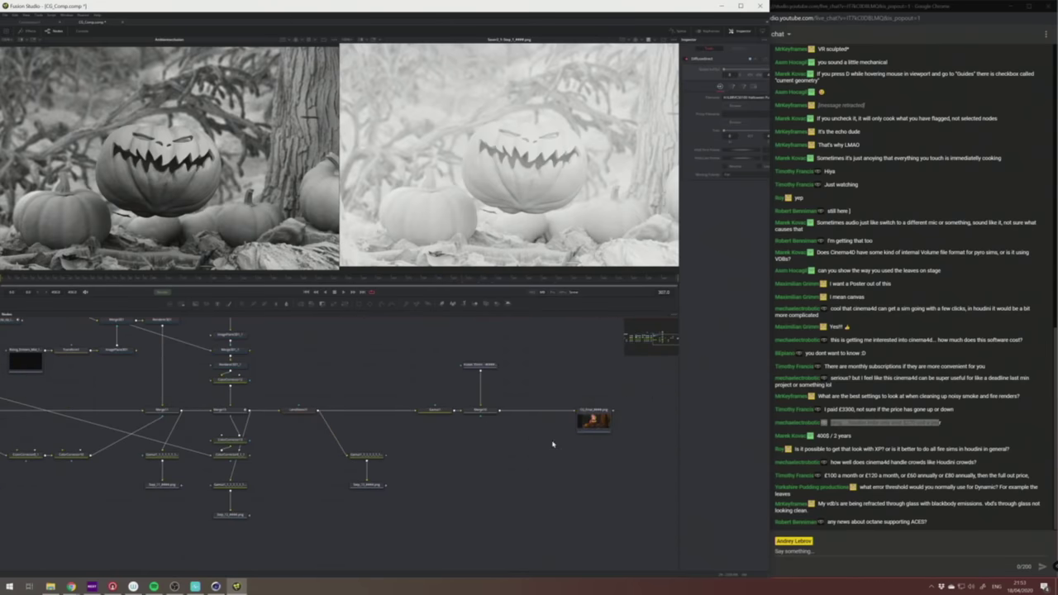
left_click_drag(544, 371, 633, 506)
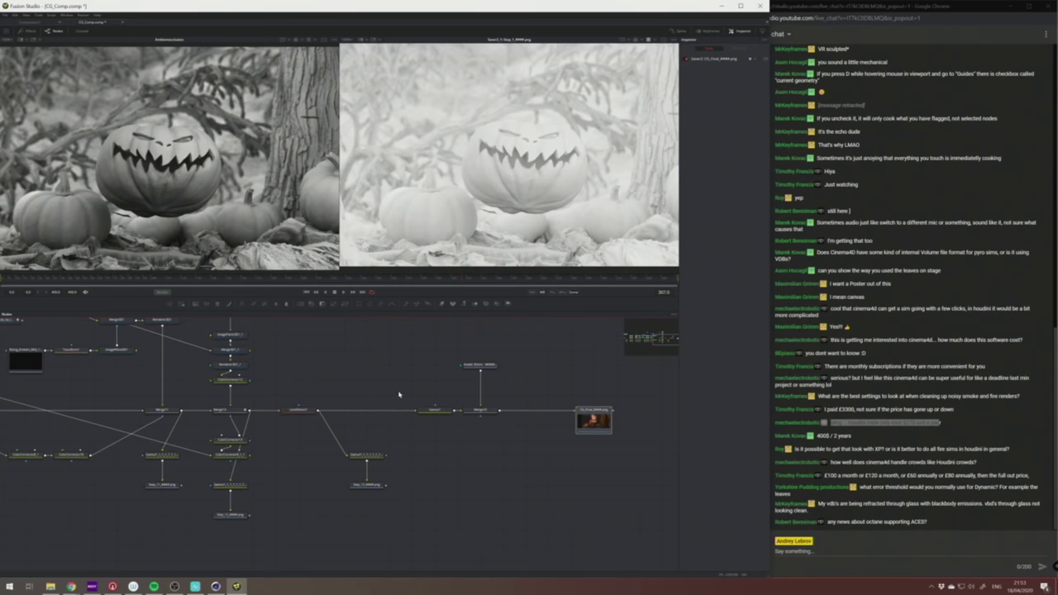
scroll(398, 395, "left", 8)
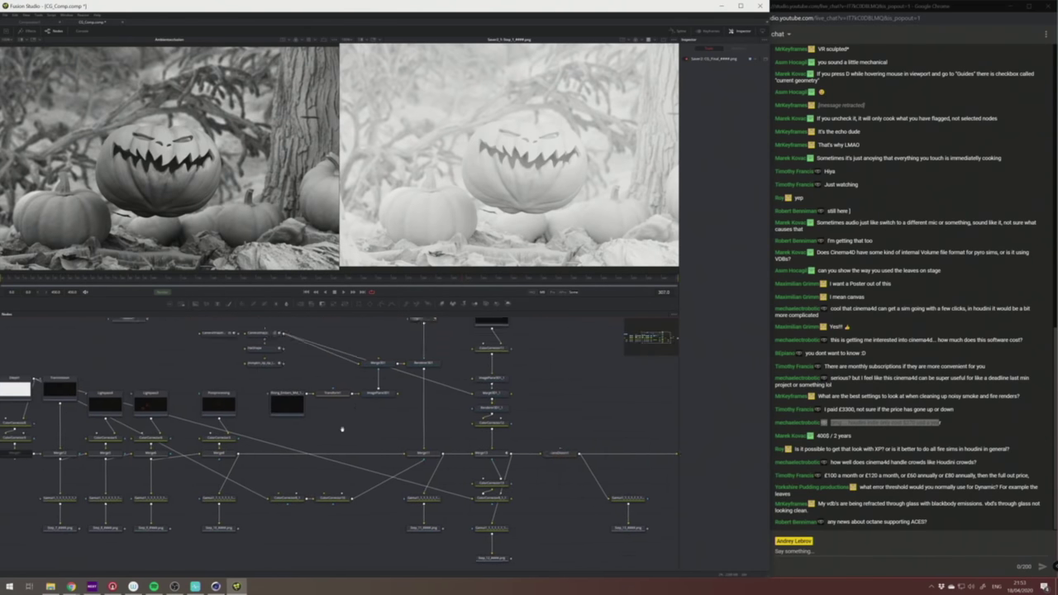
scroll(341, 429, "left", 3)
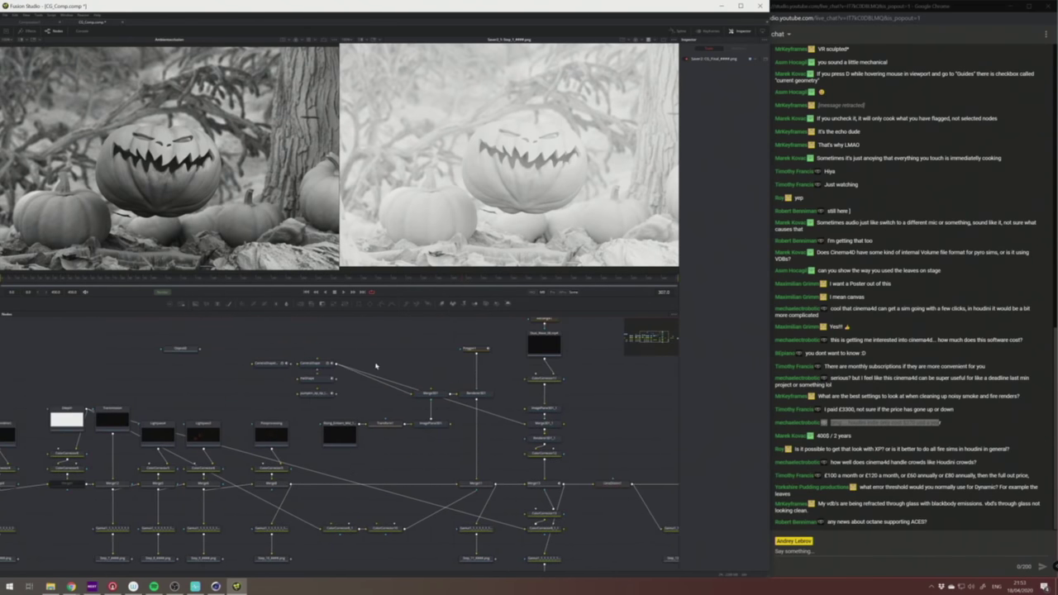
scroll(372, 366, "left", 4)
scroll(308, 362, "left", 3)
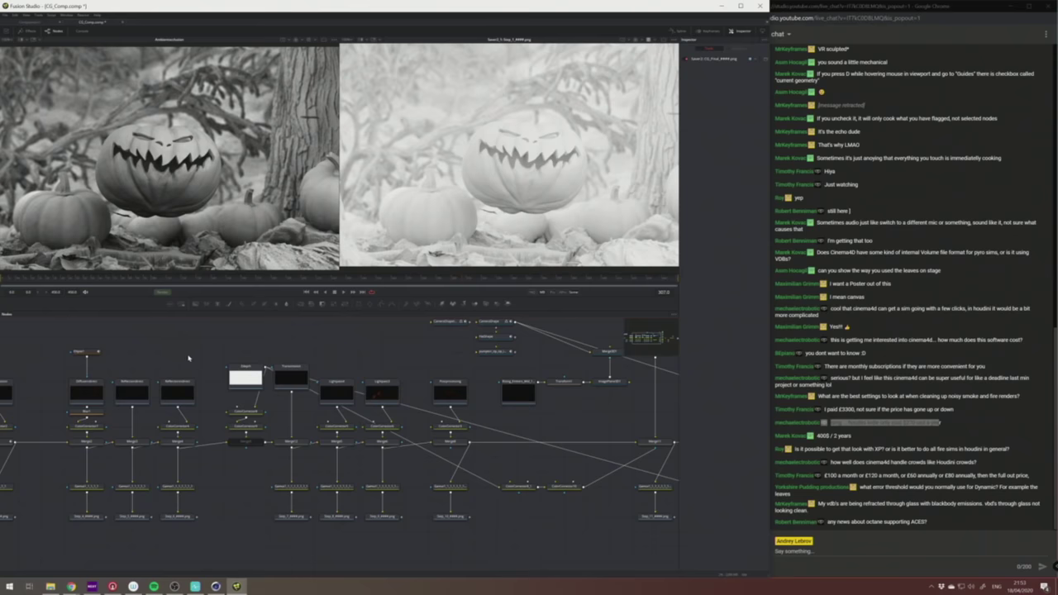
middle_click_drag(188, 358, 302, 342)
Compare the flame volume pass with the direct diffuse pass in the first viewer.
left_click(365, 399)
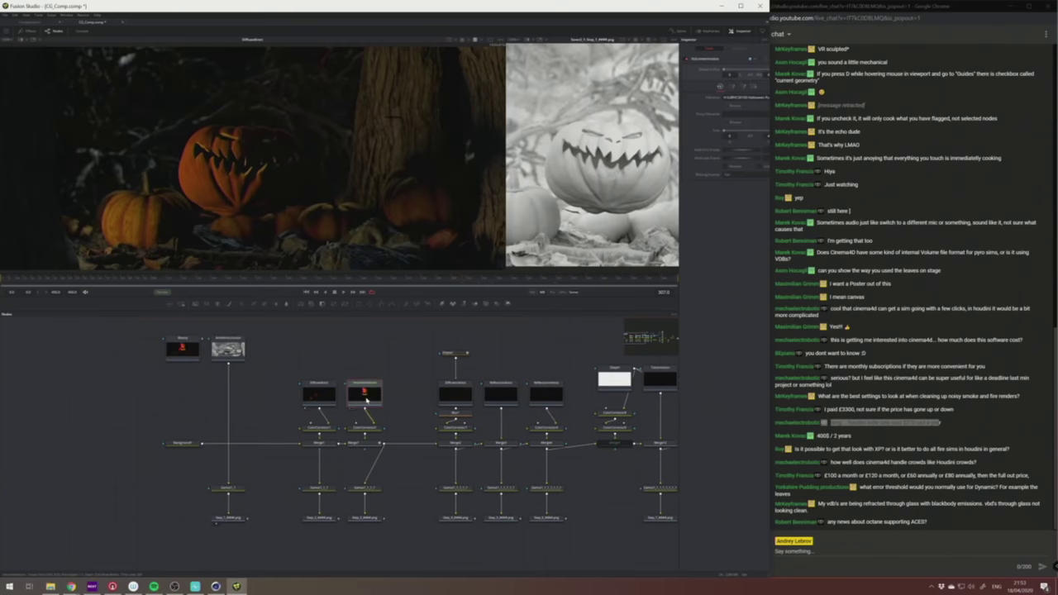
key("1")
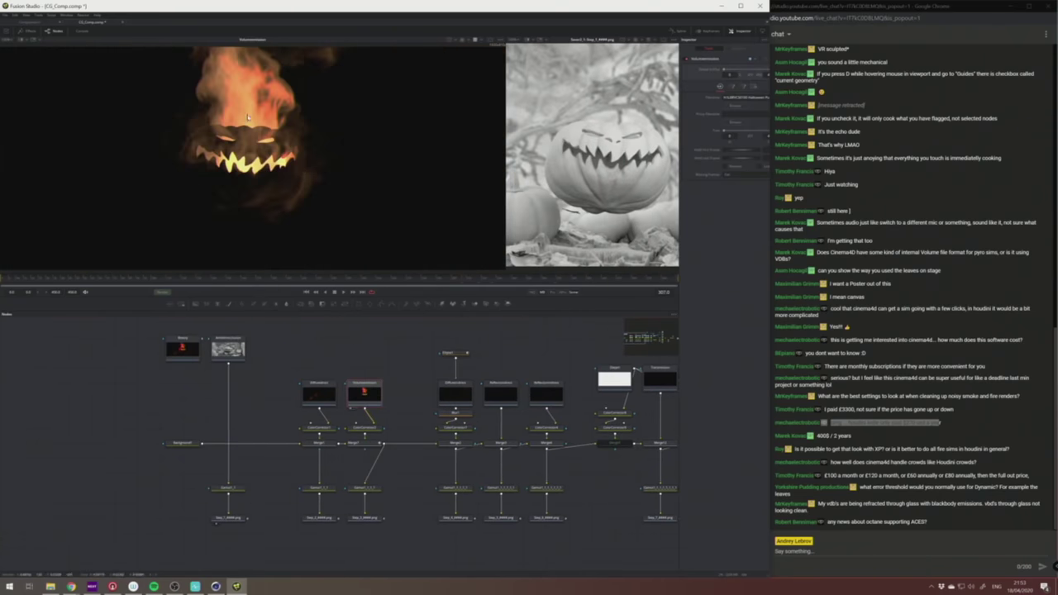
left_click(323, 399)
key("1")
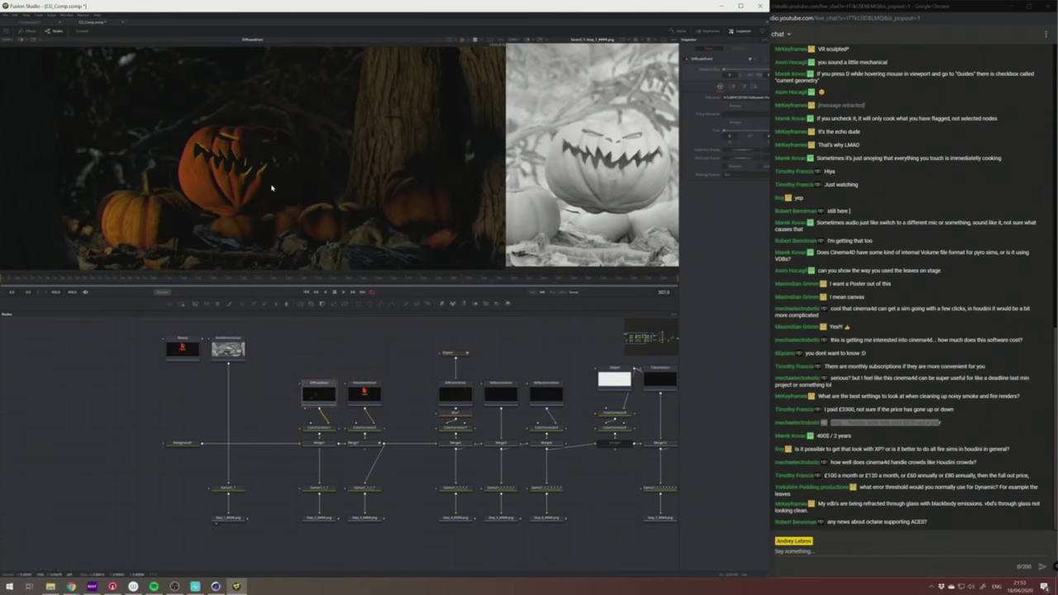
View the indirect diffuse pass with its masked-out pumpkin area, followed by the reflection passes, in the first viewer.
scroll(366, 354, "right", 6)
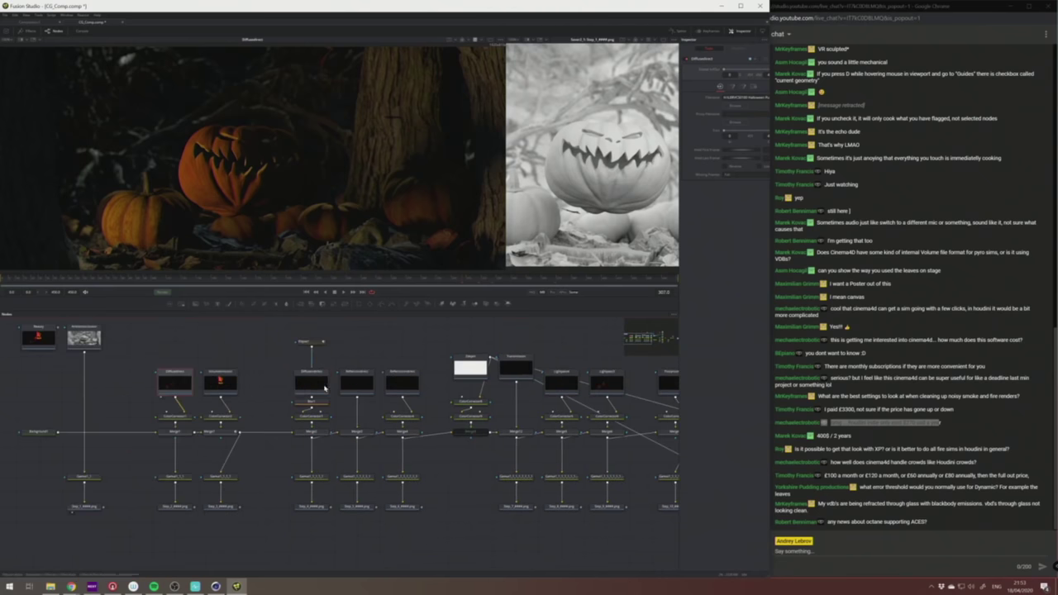
left_click_drag(310, 387, 249, 157)
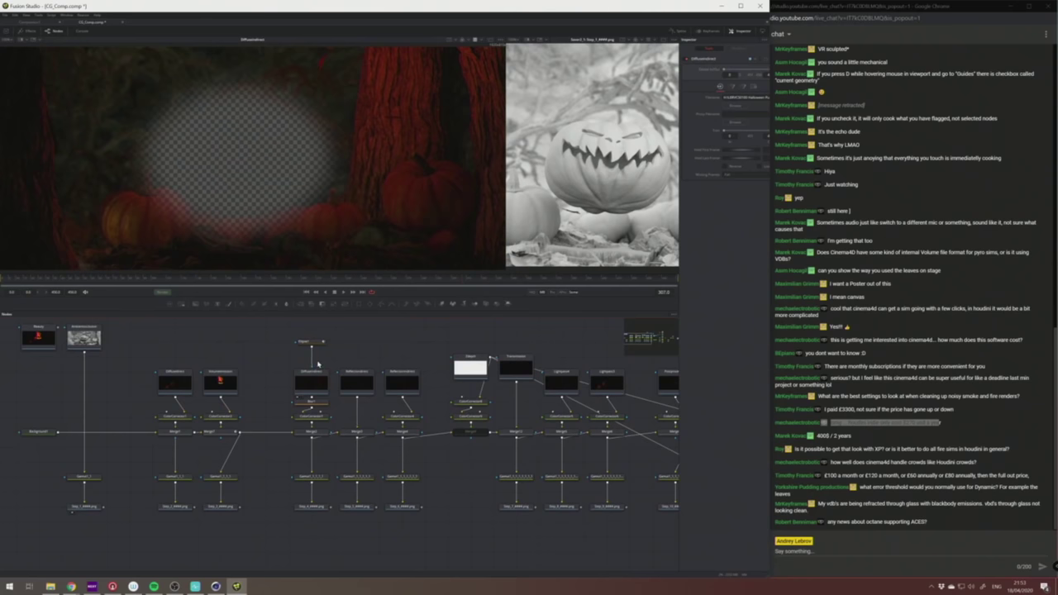
left_click_drag(312, 369, 244, 165)
key("1")
left_click(400, 388)
key("1")
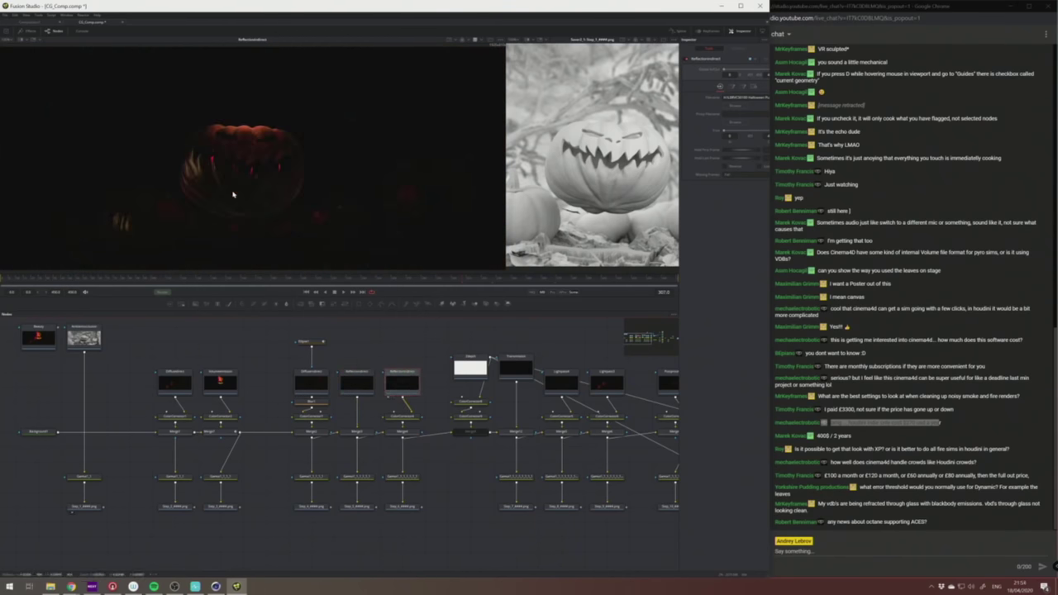
View the depth pass and the colour correctors that turn it into a contrasted black-and-white mask in the first viewer.
middle_click_drag(469, 369, 304, 347)
left_click(304, 347)
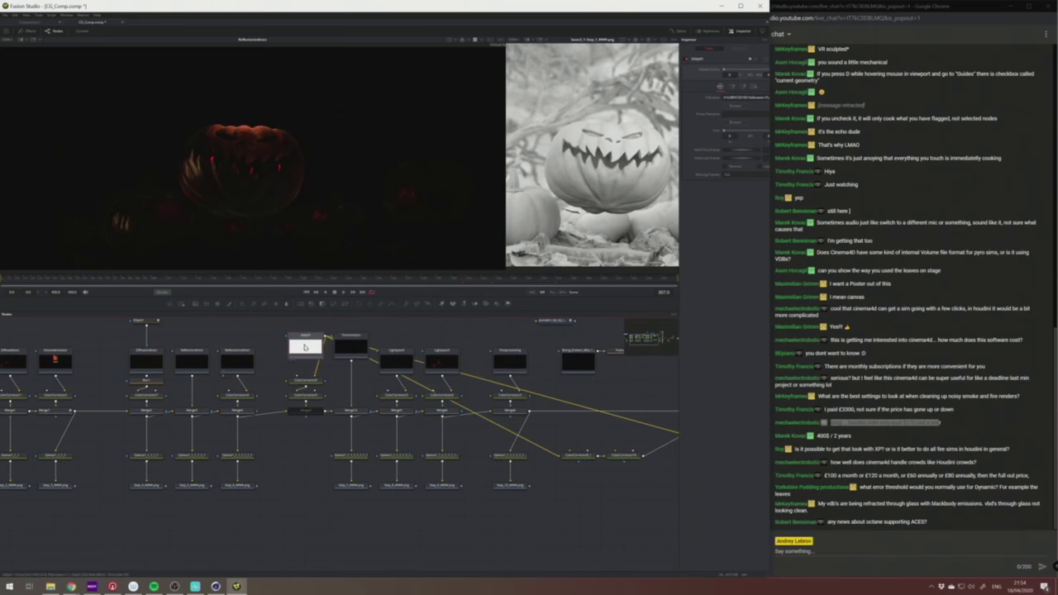
key("1")
left_click(577, 455)
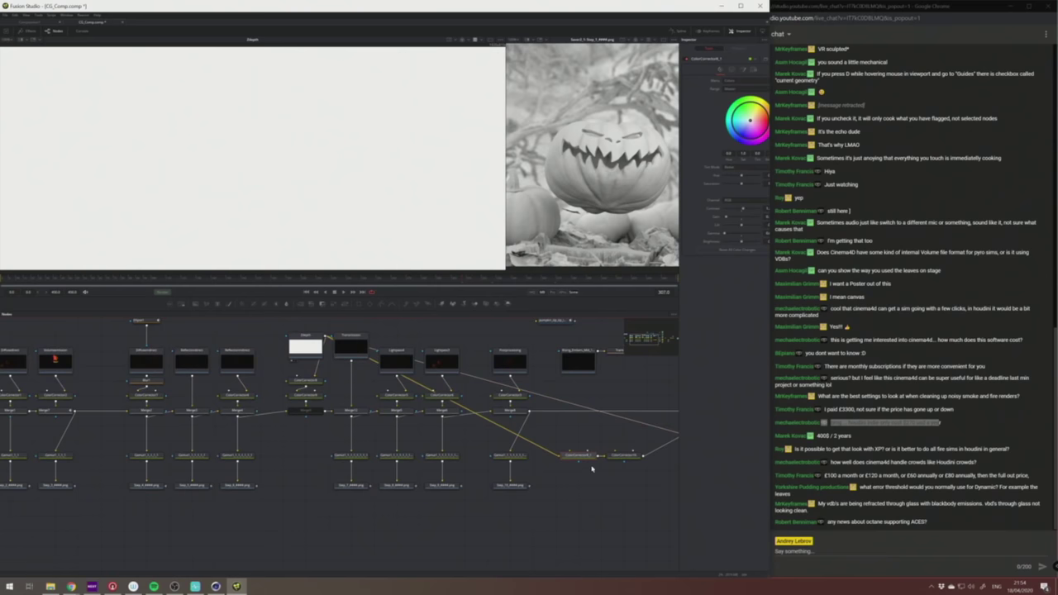
key("1")
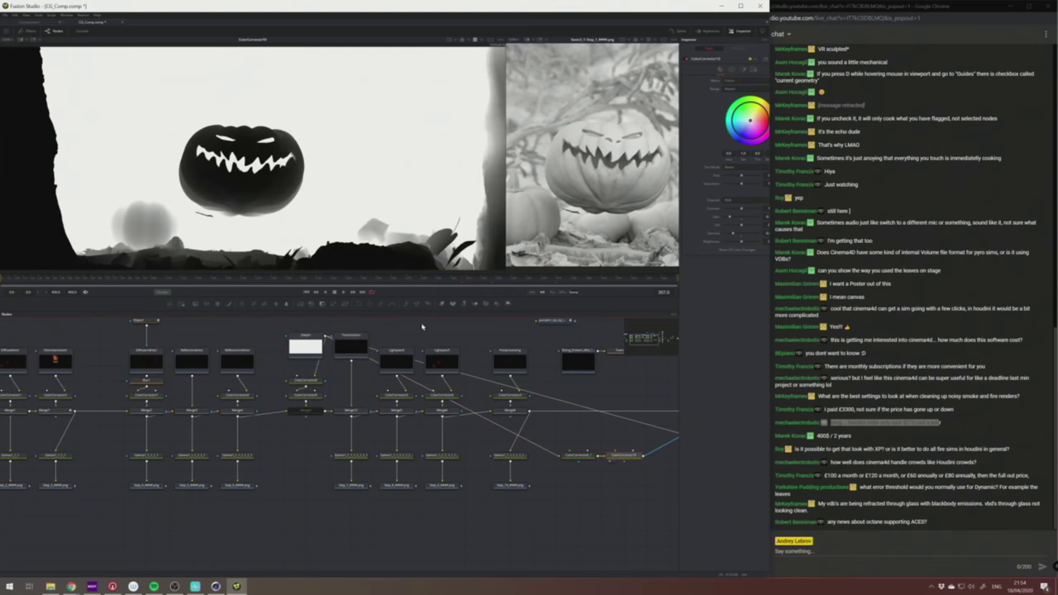
middle_click_drag(429, 335, 383, 353)
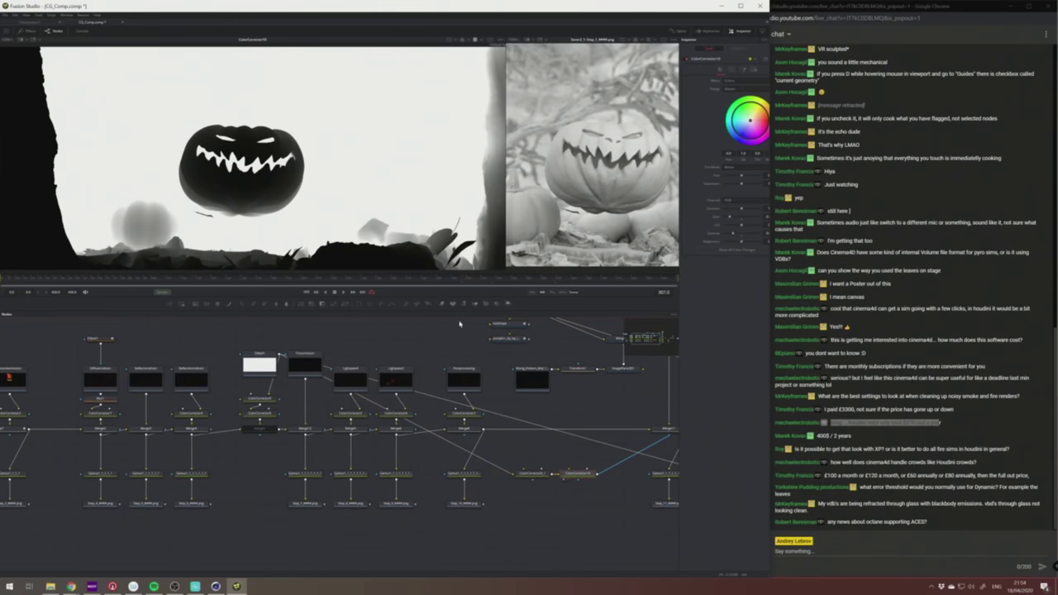
View the transmission pass followed by the two light passes in the first viewer.
left_click(309, 361)
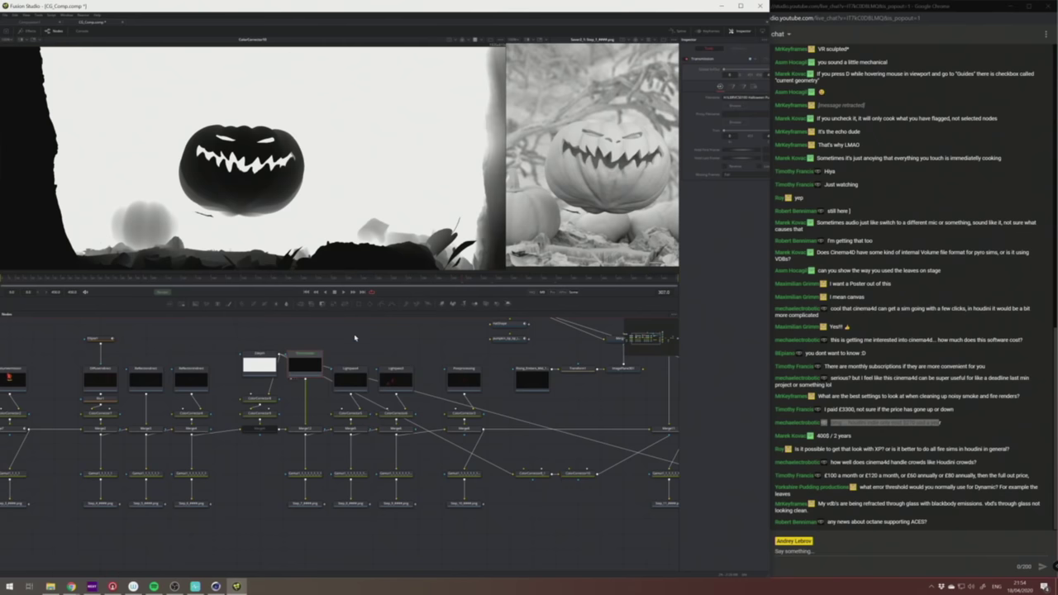
key("1")
middle_click_drag(270, 227, 286, 183)
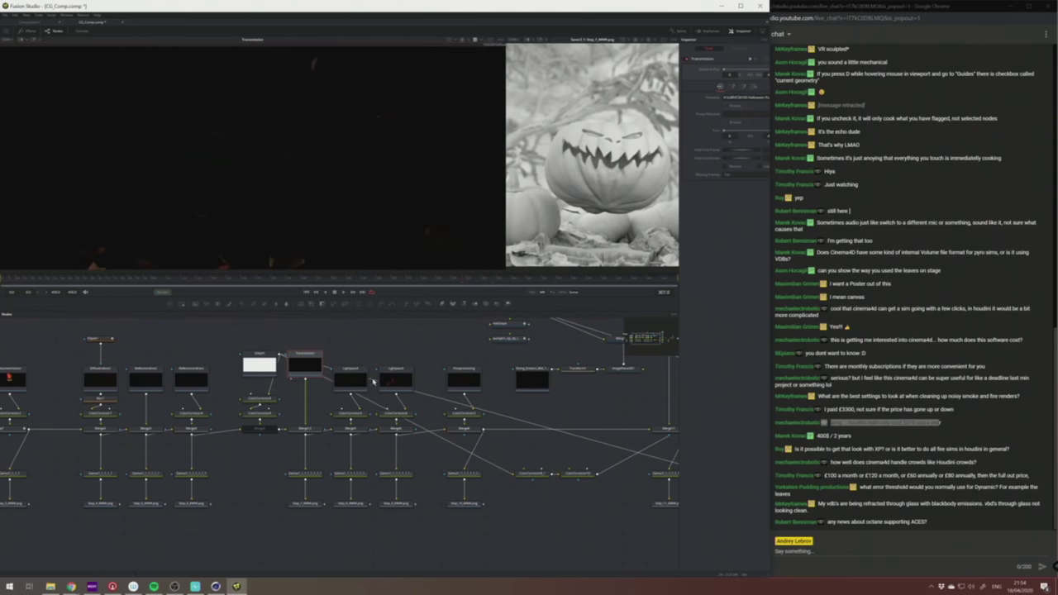
left_click(354, 381)
key("1")
left_click(401, 378)
key("1")
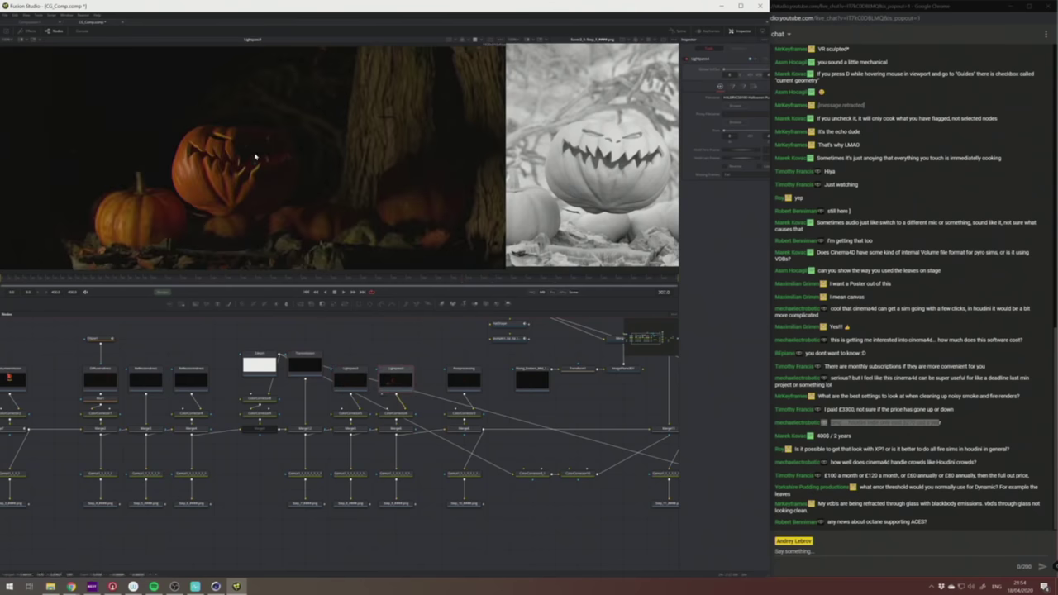
Examine the carved face closely in the orange light pass and fit the whole image back into the viewer.
right_click(220, 182)
left_click(205, 195)
scroll(217, 197, "up", 2, "ctrl")
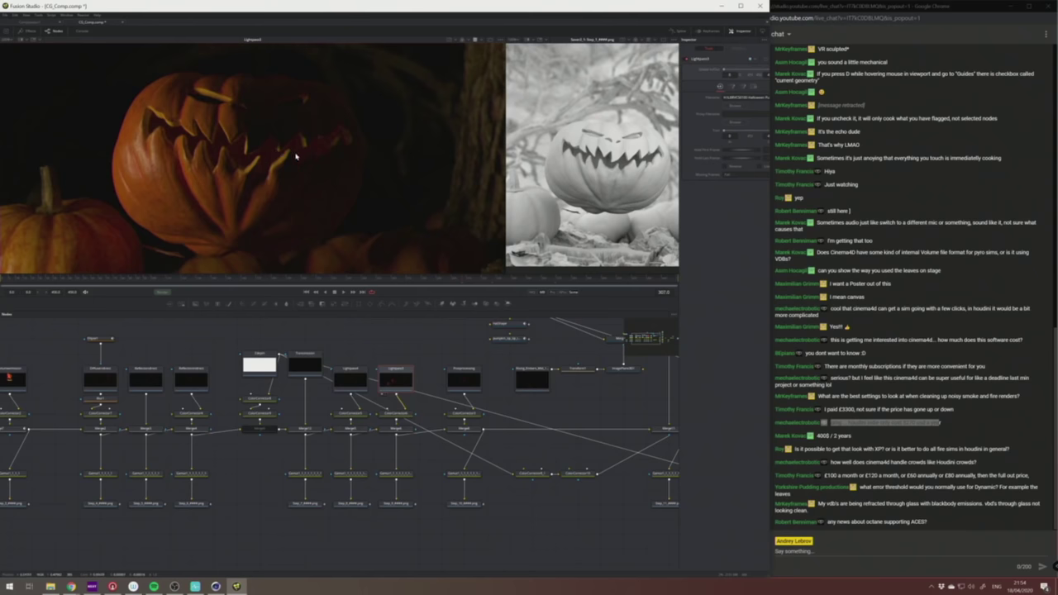
scroll(292, 160, "up", 4, "ctrl")
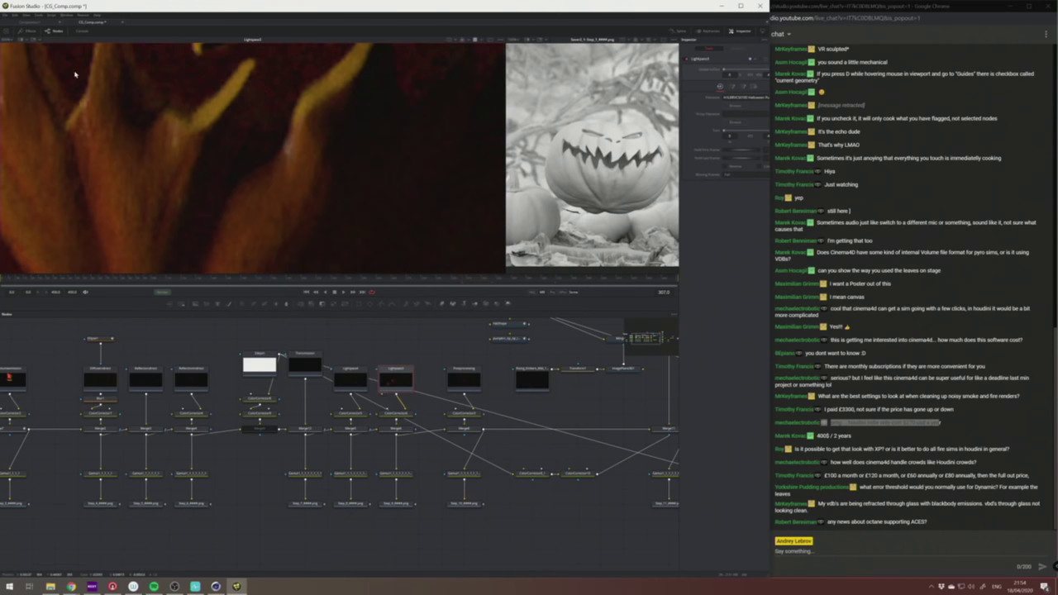
left_click(10, 42)
left_click(14, 50)
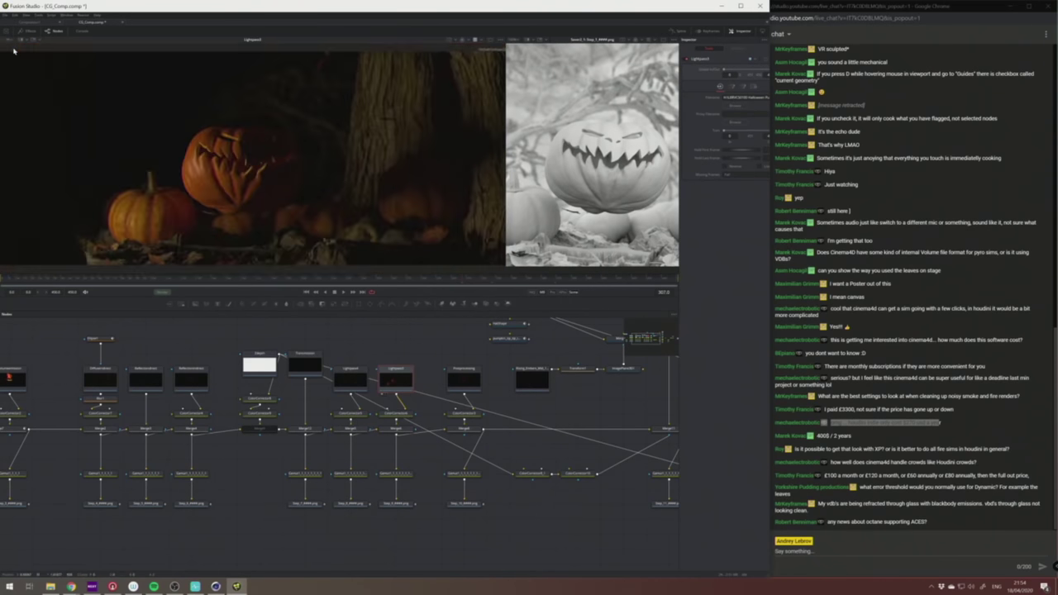
View the post-processing glow pass and its colour corrector in the first viewer.
left_click(473, 381)
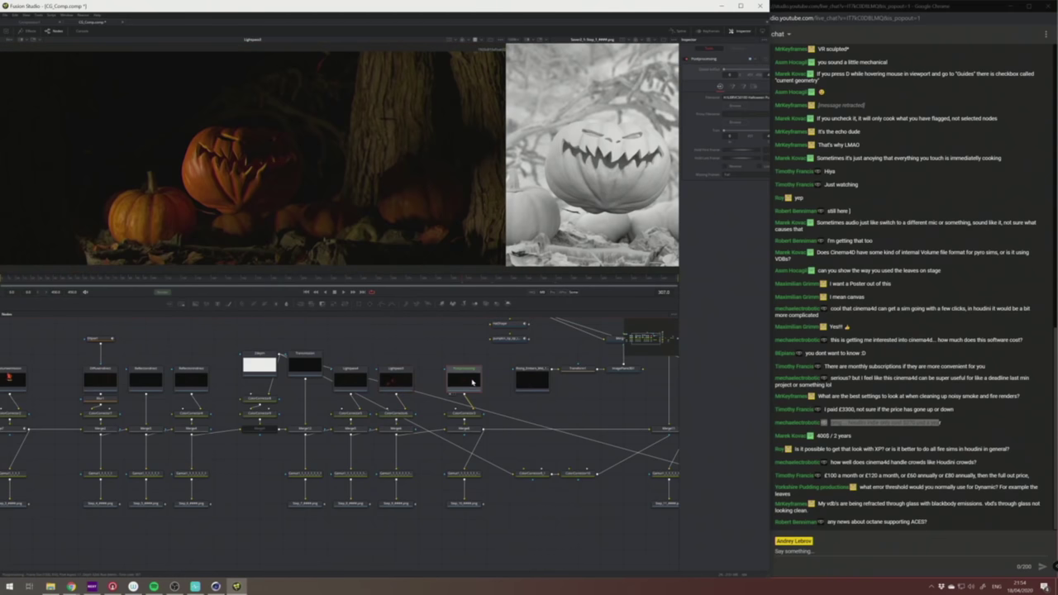
key("1")
left_click(464, 413)
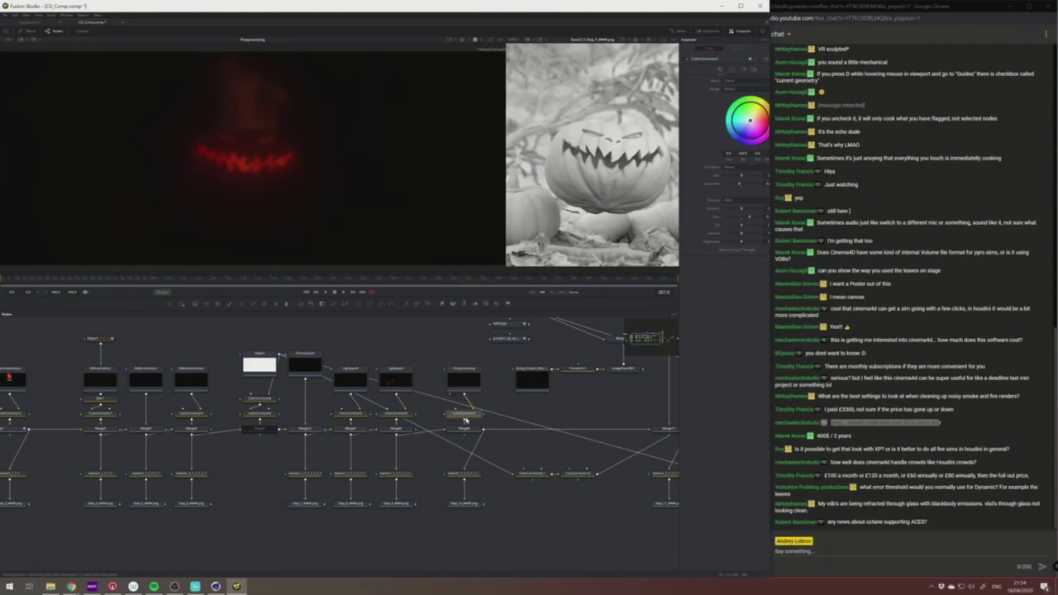
key("1")
Compare the two light passes and inspect their colour correctors in the first viewer.
left_click(402, 376)
key("1")
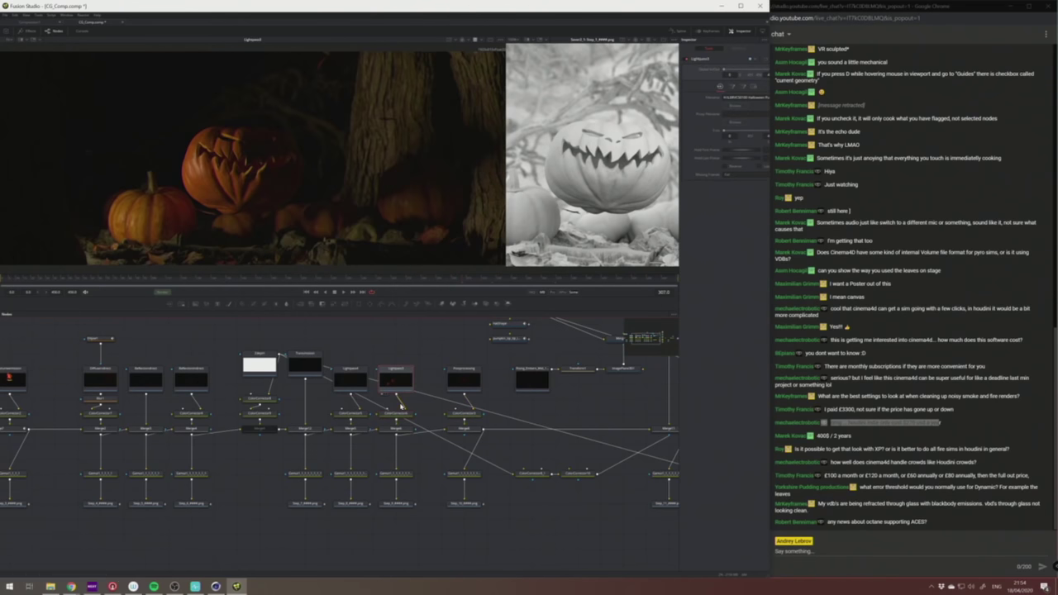
left_click(404, 415)
left_click(363, 385)
key("1")
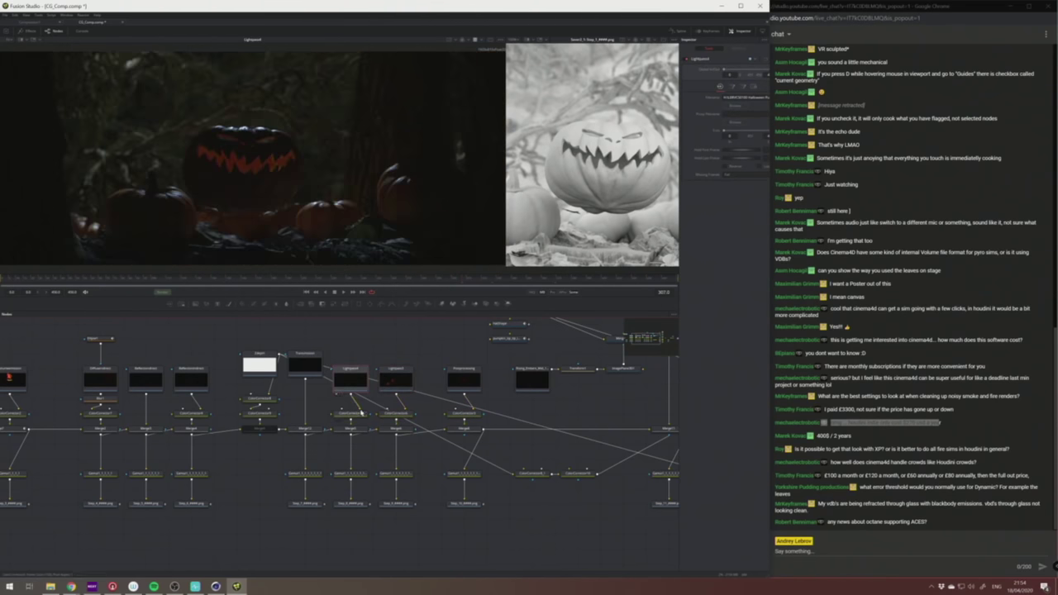
left_click(358, 416)
key("1")
left_click(362, 381)
key("1")
left_click(351, 414)
Go back through the transmission pass, the indirect reflection's colour corrector and the direct reflection pass in the first viewer.
left_click(306, 365)
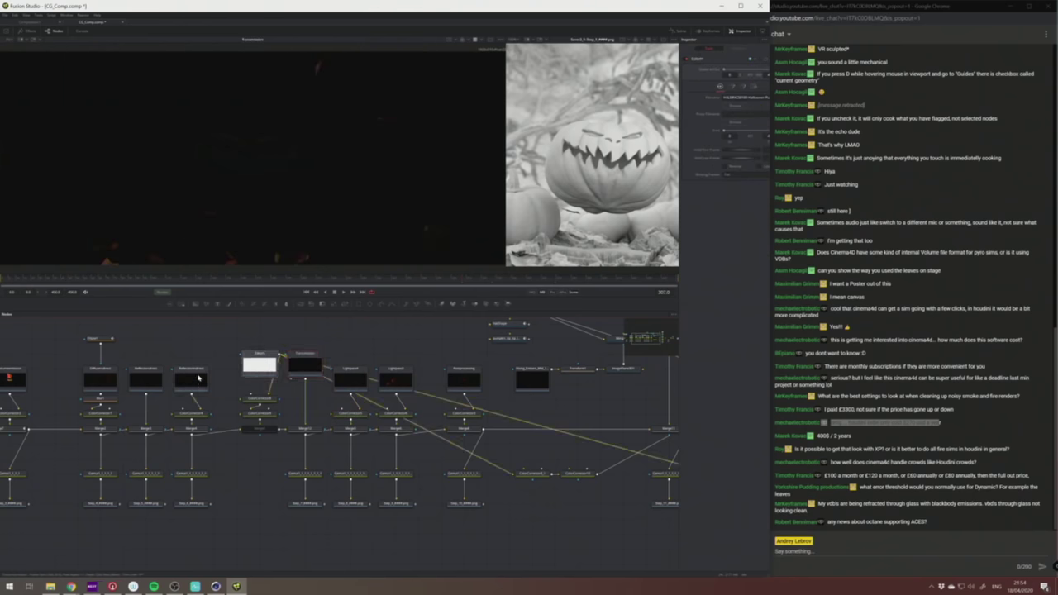
left_click(193, 379)
left_click(199, 413)
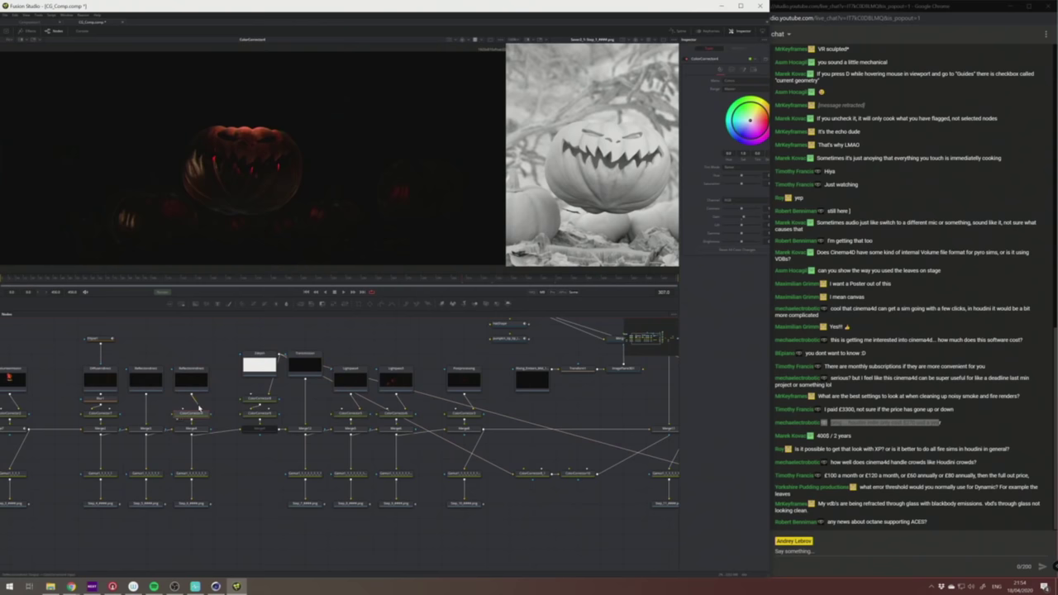
left_click(151, 378)
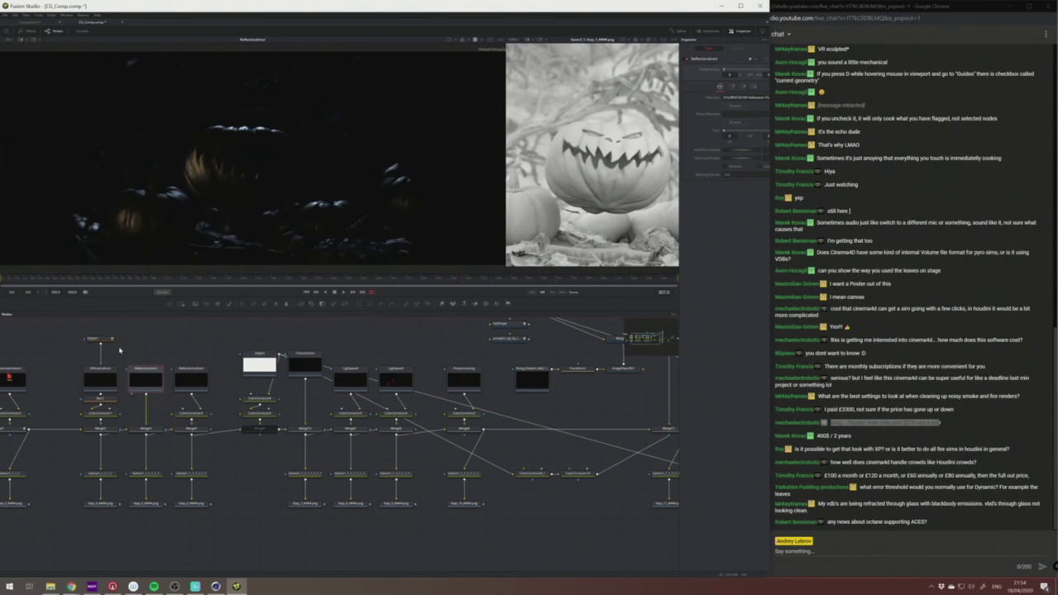
View the combined pumpkin composite at Merge11 and look at the node branches feeding it.
middle_click_drag(442, 354, 179, 372)
left_click(423, 454)
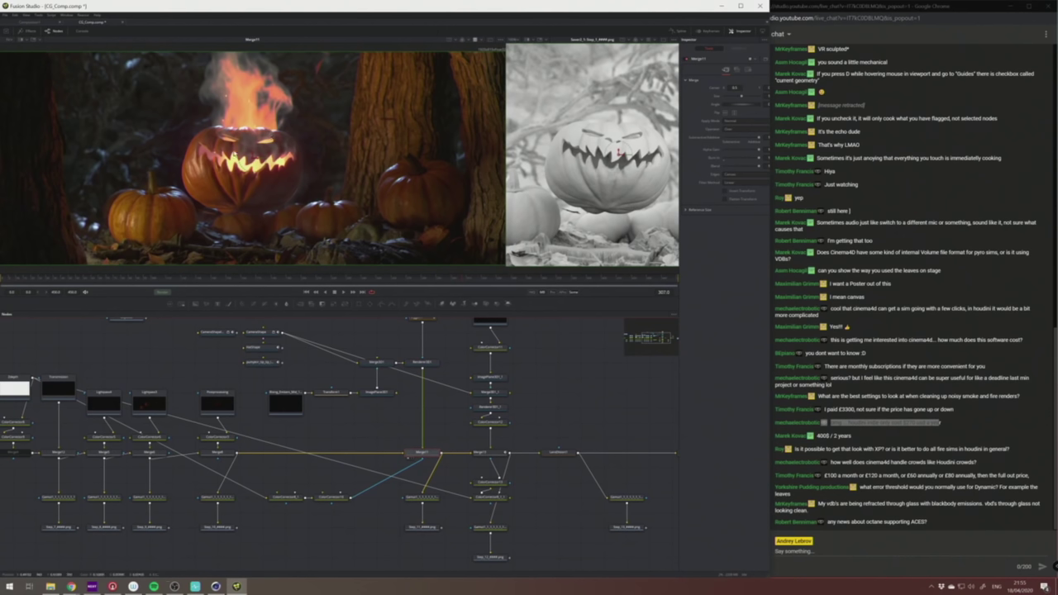
middle_click_drag(232, 191, 221, 187)
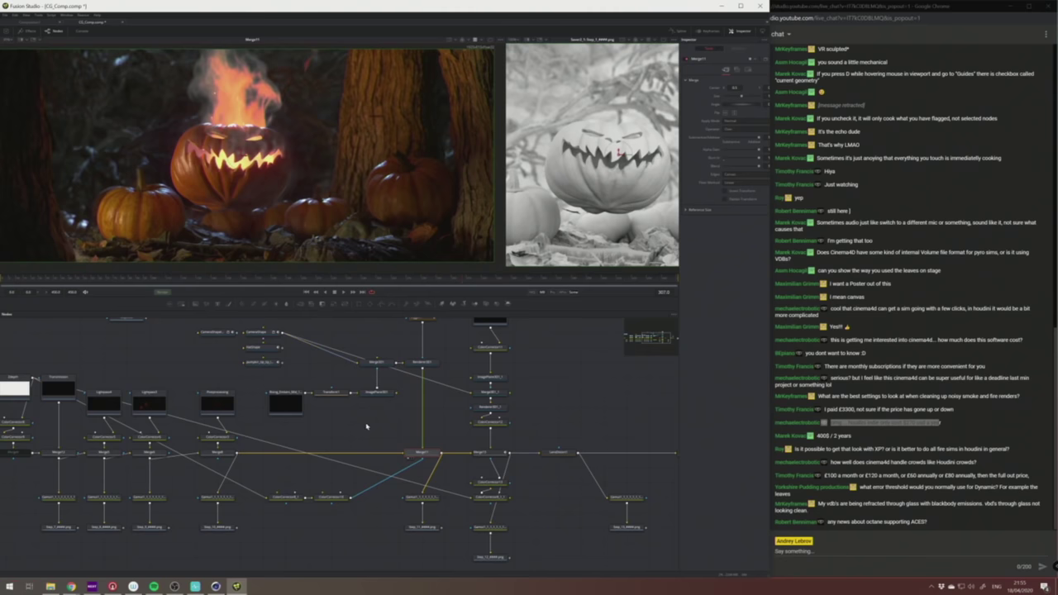
middle_click_drag(356, 363, 360, 385)
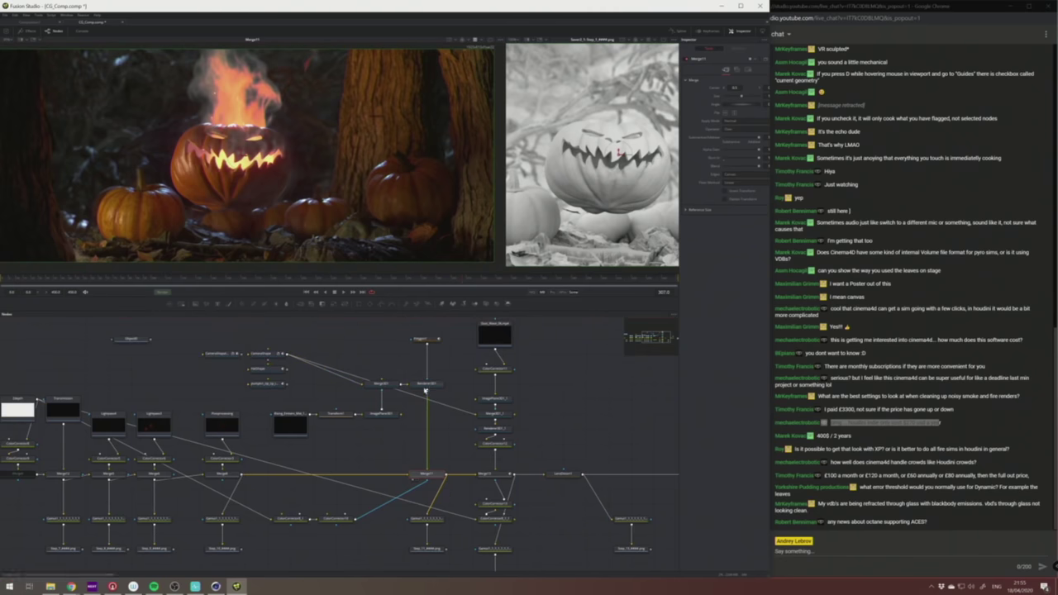
Inspect the Merge3D1 scene with the ember plane and camera from several angles in the first viewer.
left_click(381, 384)
key("1")
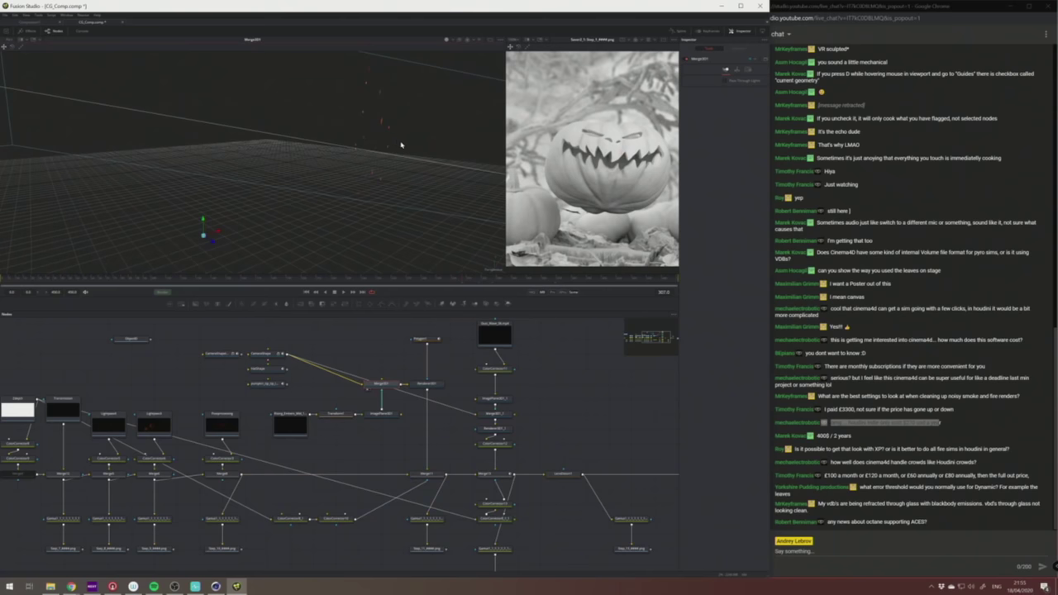
middle_click_drag(429, 140, 263, 179, "alt")
middle_click_drag(372, 355, 424, 355)
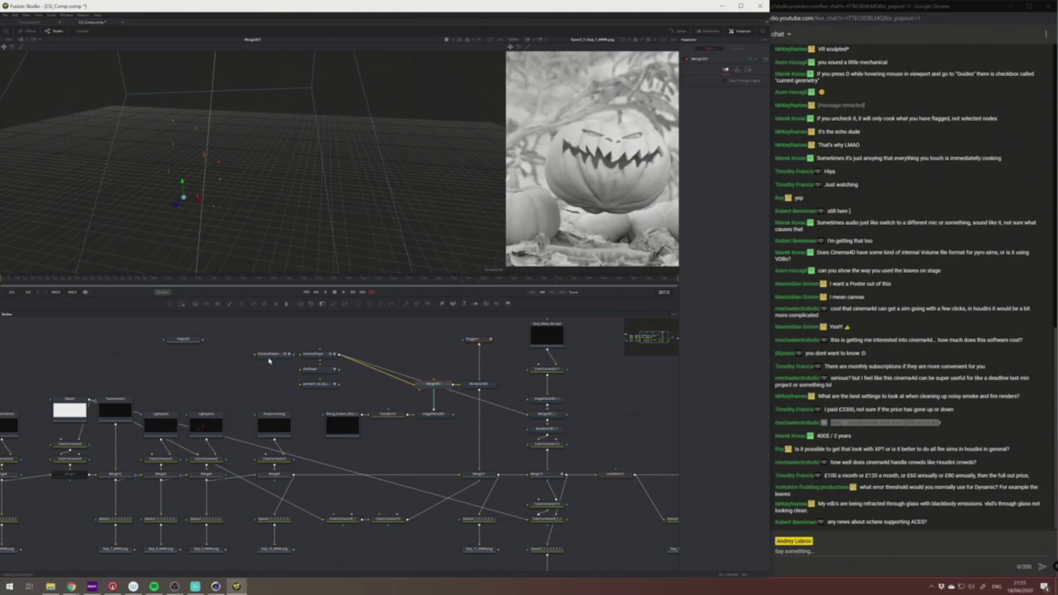
Load the rising embers footage into the second viewer and play it back.
left_click(339, 426)
key("2")
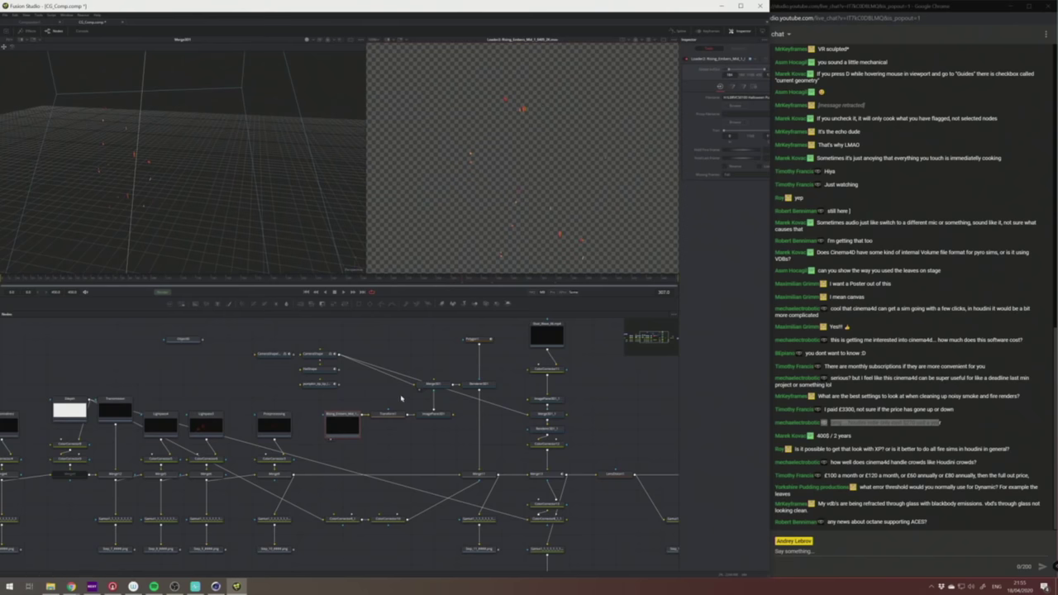
key("1")
key("space")
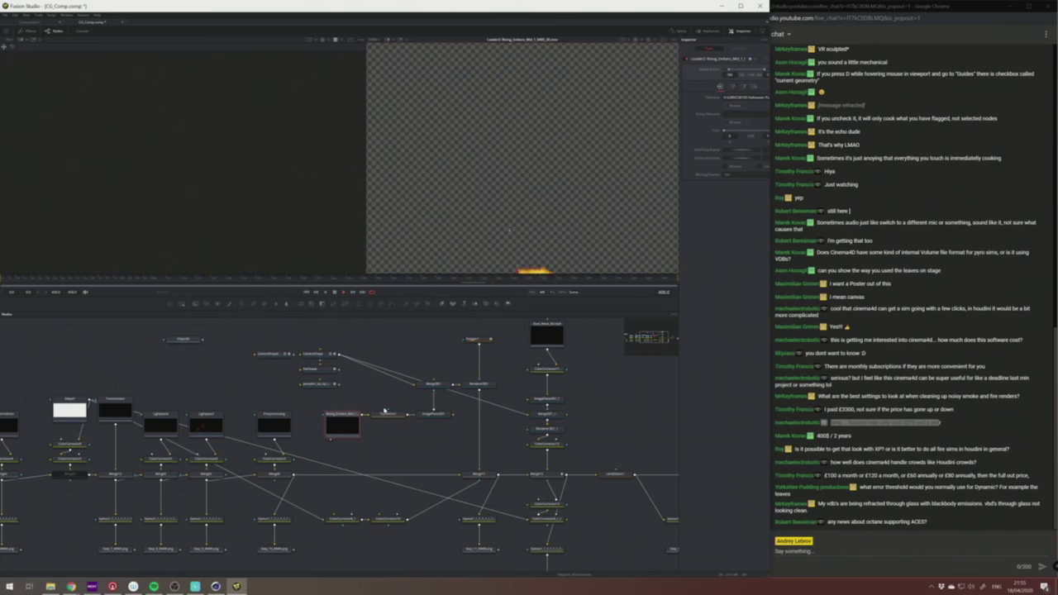
View the Renderer3D1 output followed by the ImagePlane3D1 ember plane in the first viewer.
left_click(477, 383)
key("1")
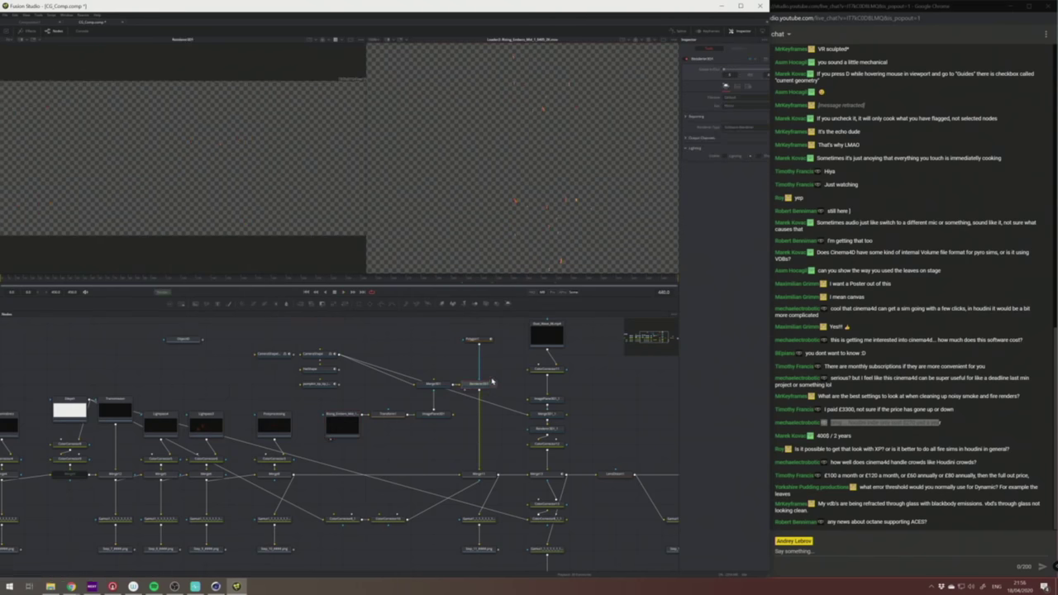
left_click(438, 412)
key("1")
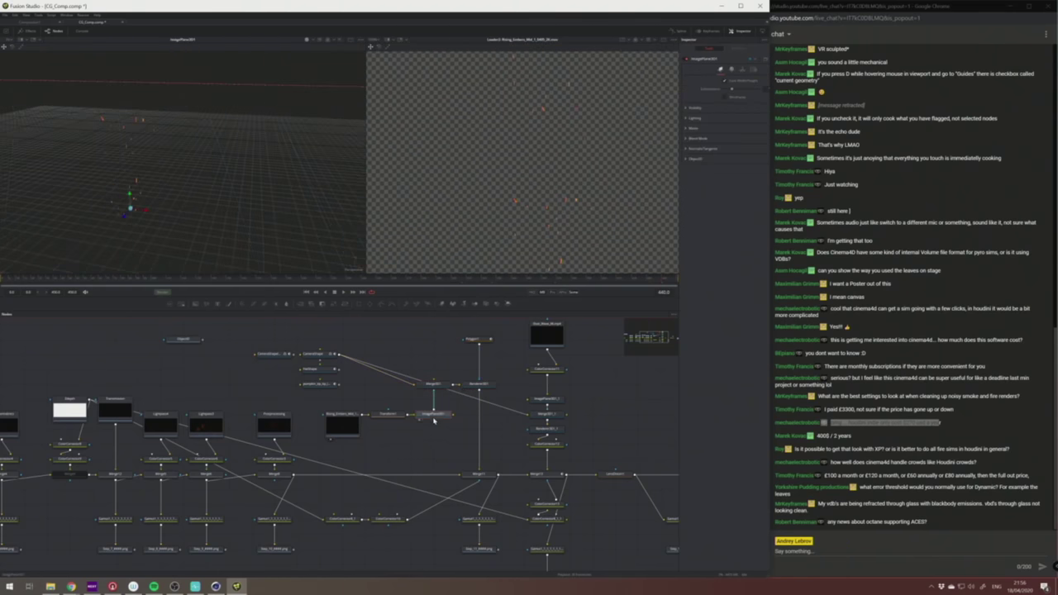
Inspect the polygon mask of the ember render and view the fitted Renderer3D1 output in the second viewer.
left_click(476, 340)
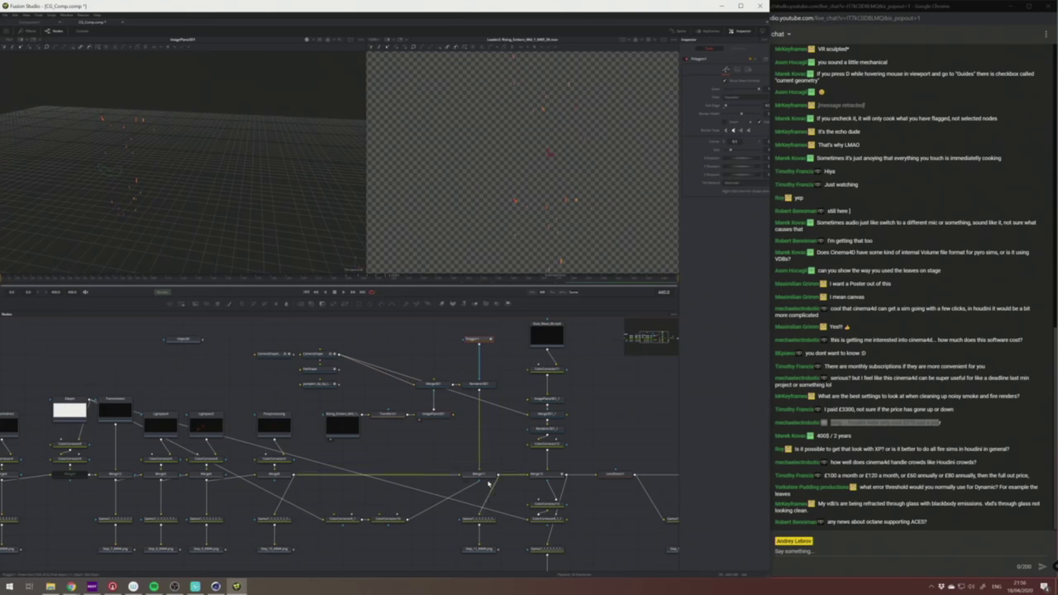
left_click(489, 385)
key("2")
left_click(373, 40)
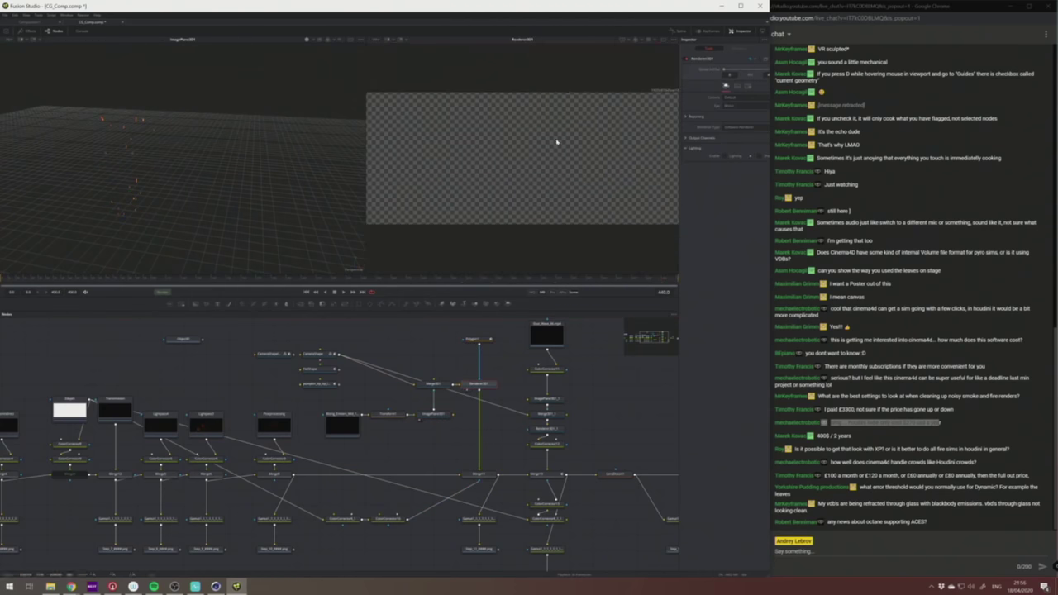
Check the hat geometry node and send the Merge3D1 scene to both viewers.
left_click(321, 370)
left_click(438, 385)
key("2")
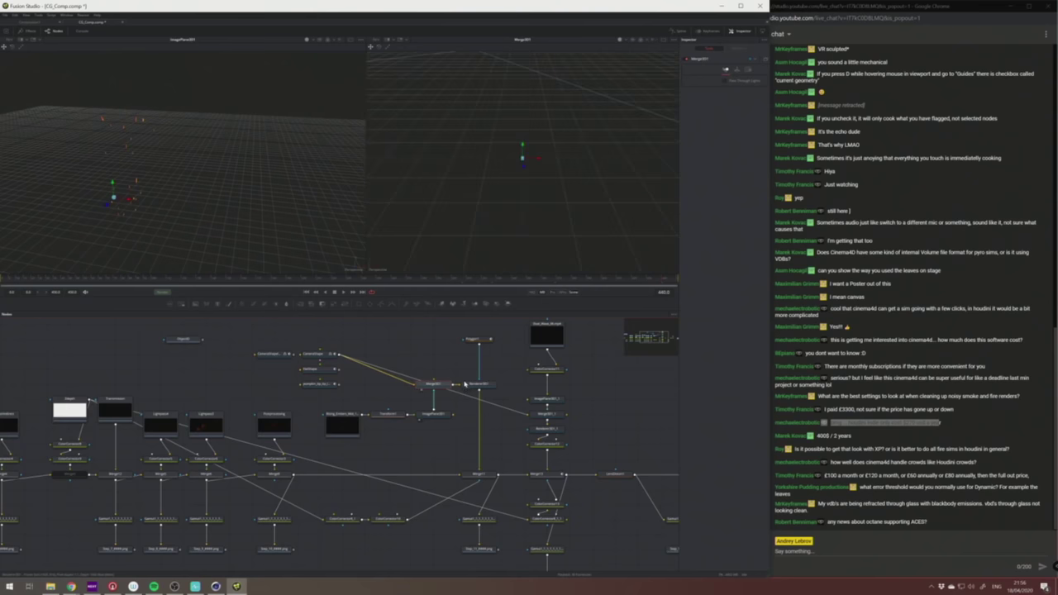
key("1")
key("2")
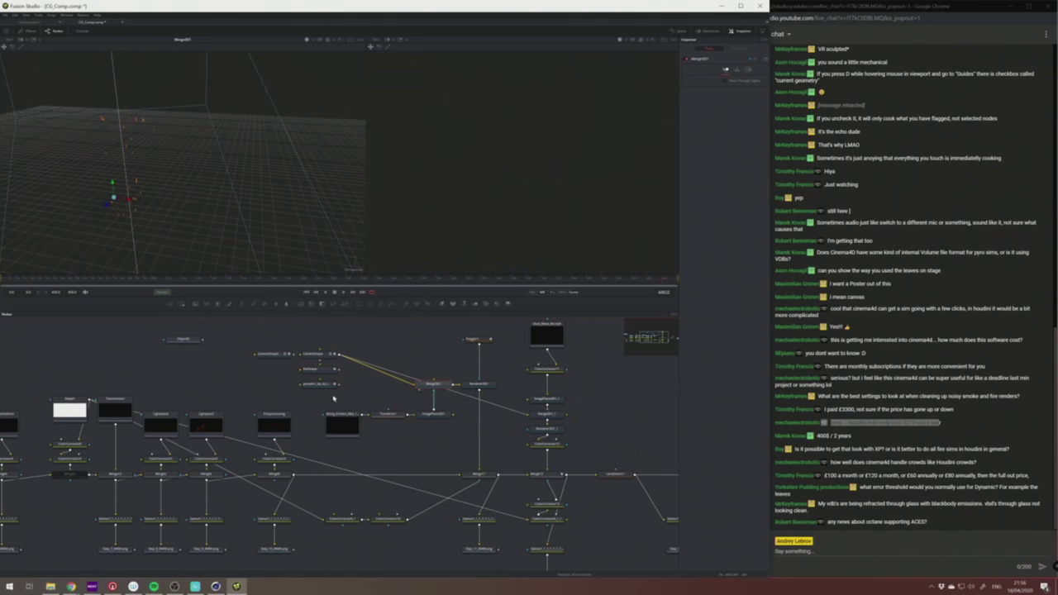
Show the Merge11 composite in the second viewer and connect the hat geometry to Merge3D1.
left_click(480, 476)
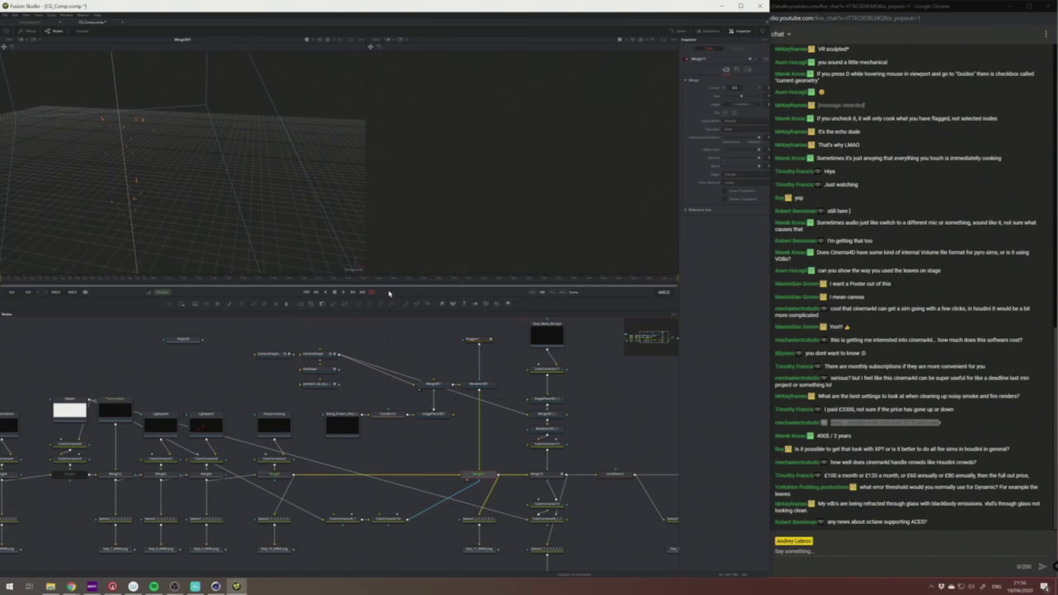
key("2")
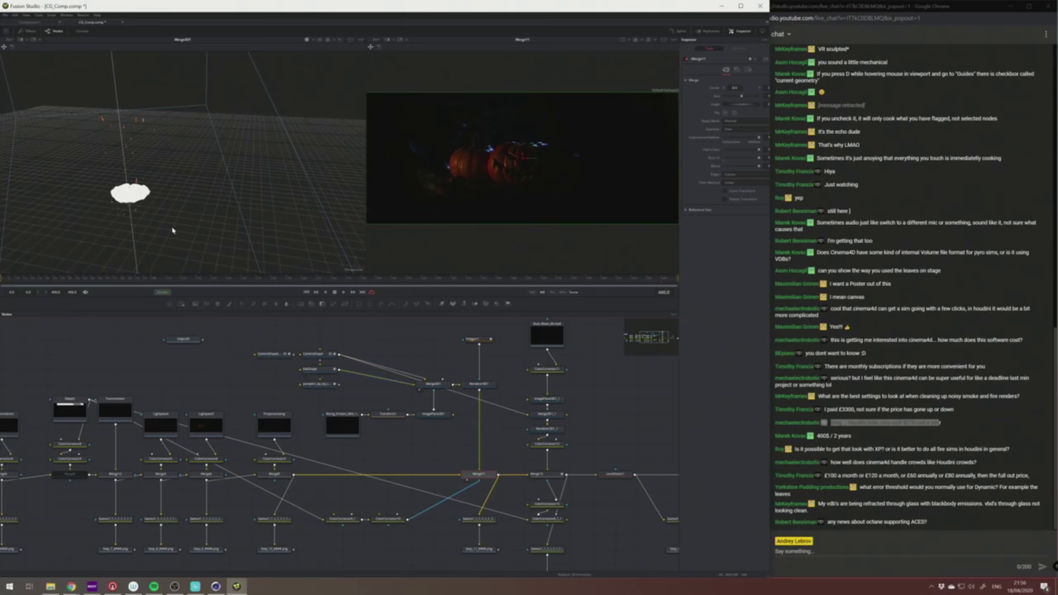
mouse_move(320, 372)
left_mouse_down()
mouse_move(299, 369)
mouse_move(287, 391)
mouse_move(328, 372)
left_mouse_up()
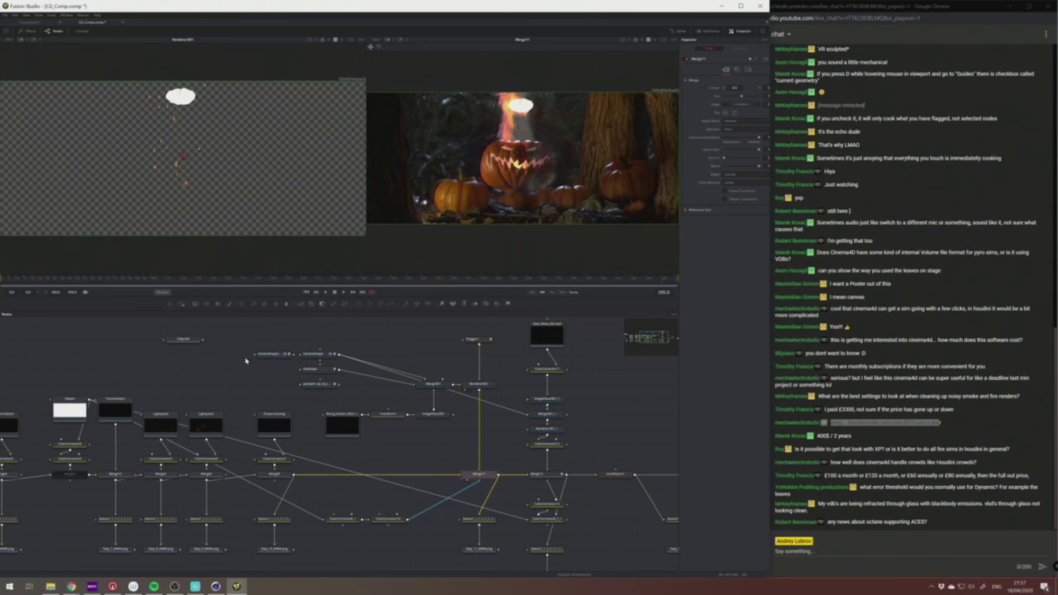
Inspect the embers loader, Merge11 and hat material settings, and undo the hat's connection to Merge3D1.
left_click(341, 423)
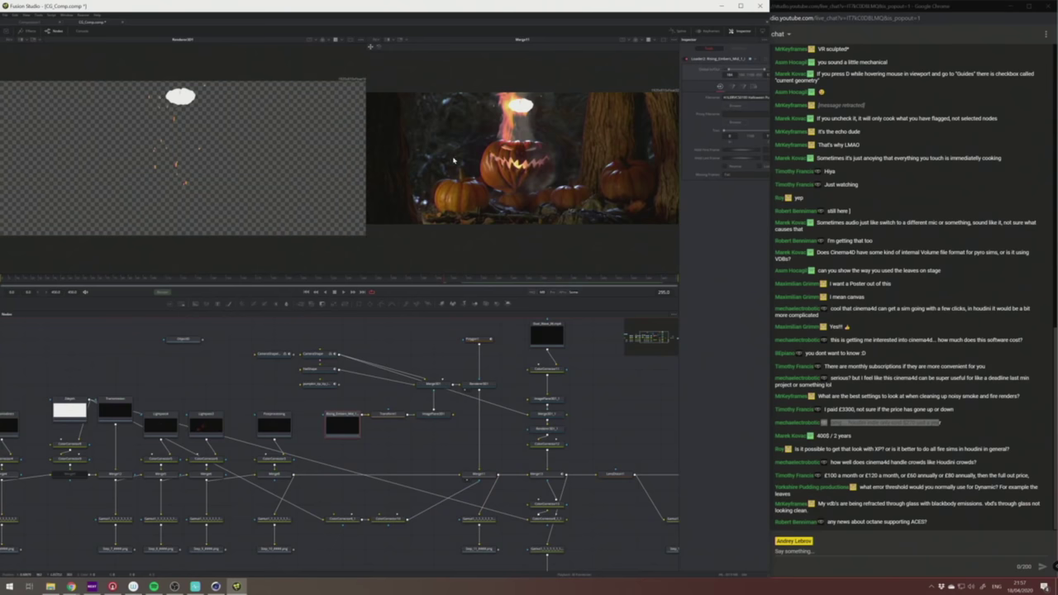
left_click(487, 475)
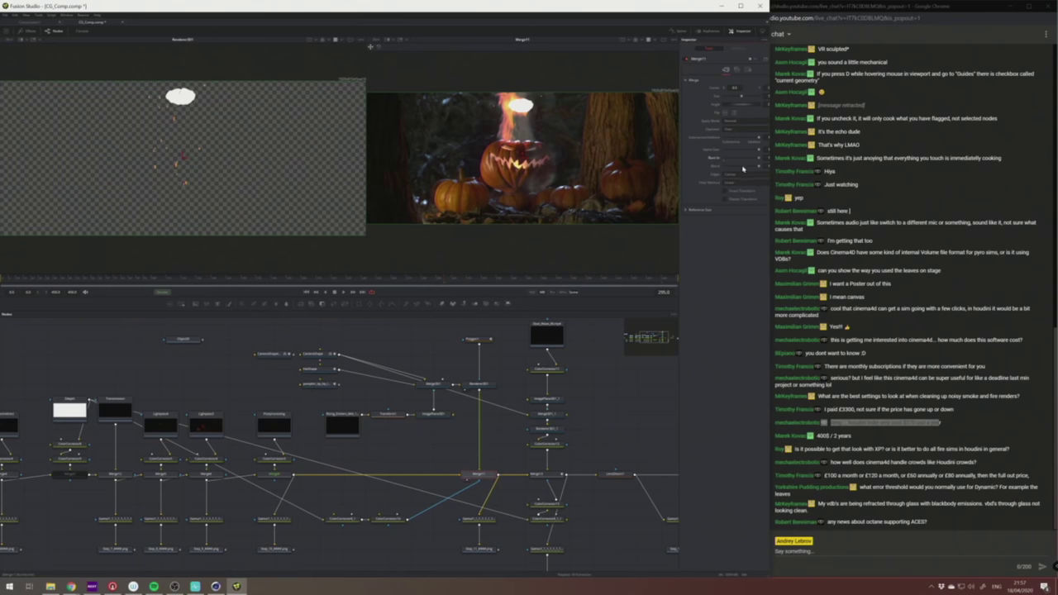
left_click(272, 354)
left_click(310, 369)
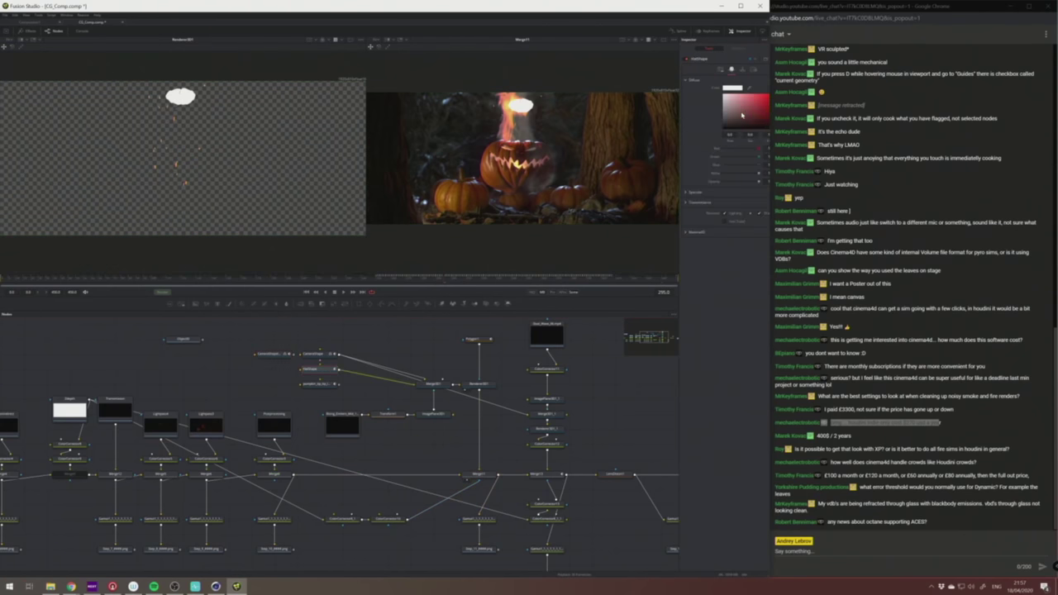
key("ctrl+z")
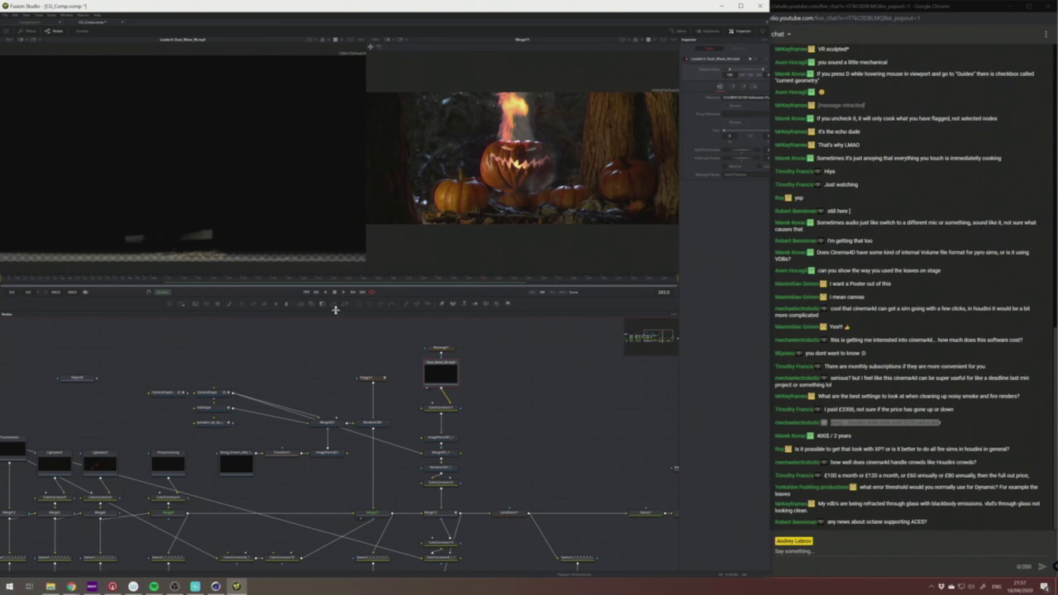
Check the Merge11 composite at a different frame and look further along the node tree towards the final output.
left_click(347, 282)
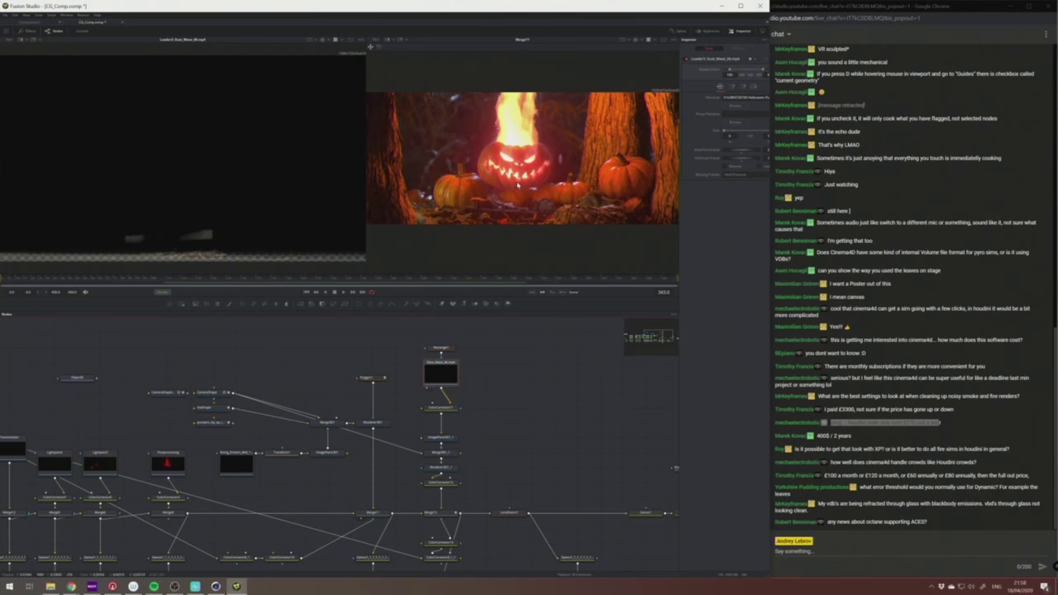
middle_click_drag(587, 427, 465, 380)
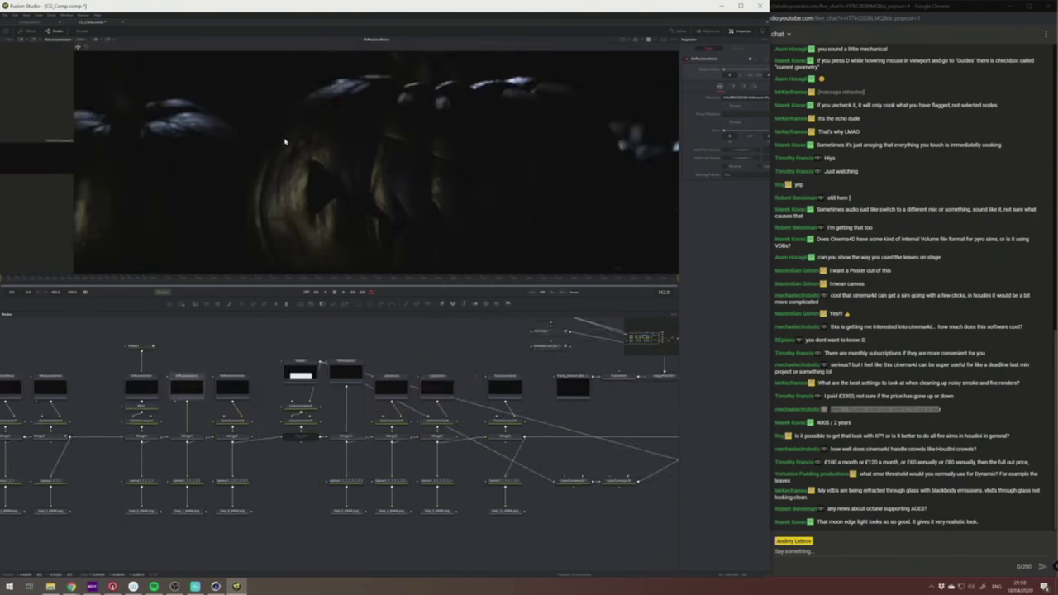
Show the LensDistort1 node's output in the second viewer and fit the whole image in view.
middle_click_drag(624, 395, 248, 387)
left_click(469, 432)
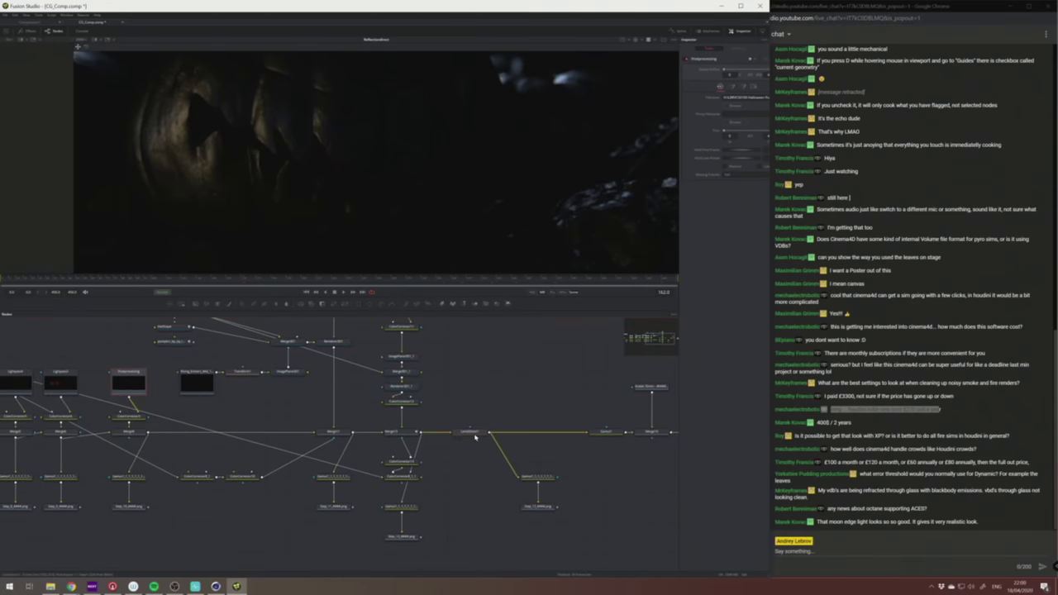
left_click(88, 39)
left_click(84, 47)
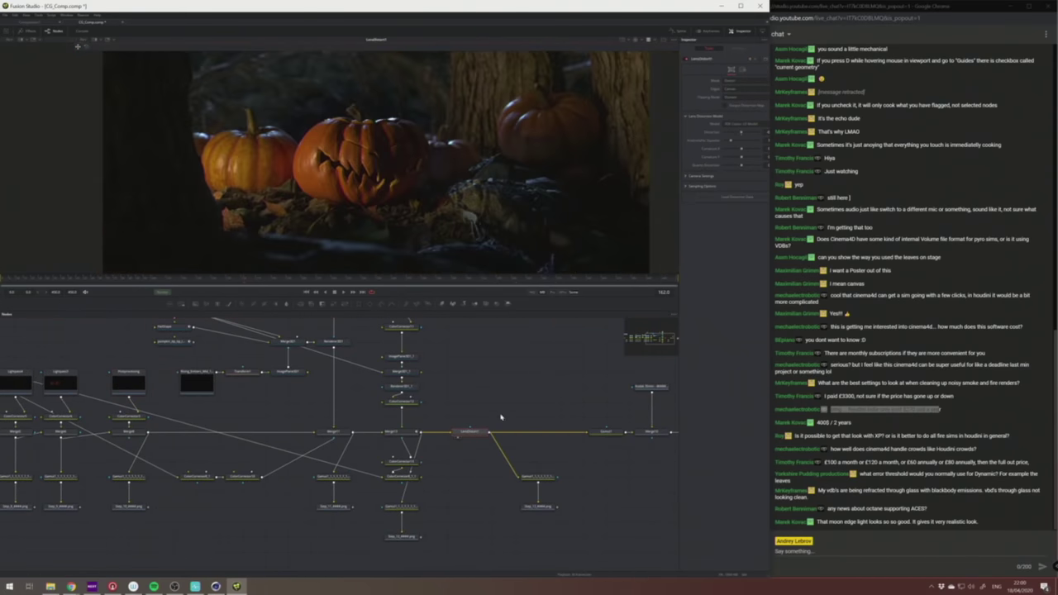
Compare the merge feeding the lens distortion with the LensDistort1 result in the second viewer.
left_click(394, 432)
left_click(397, 435)
key("1")
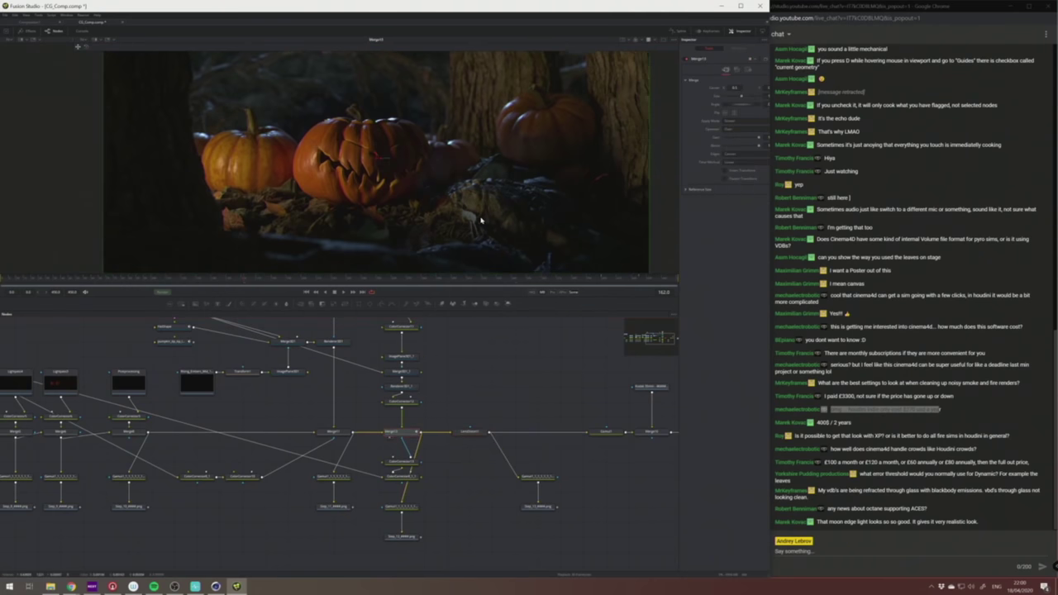
left_click(473, 433)
key("1")
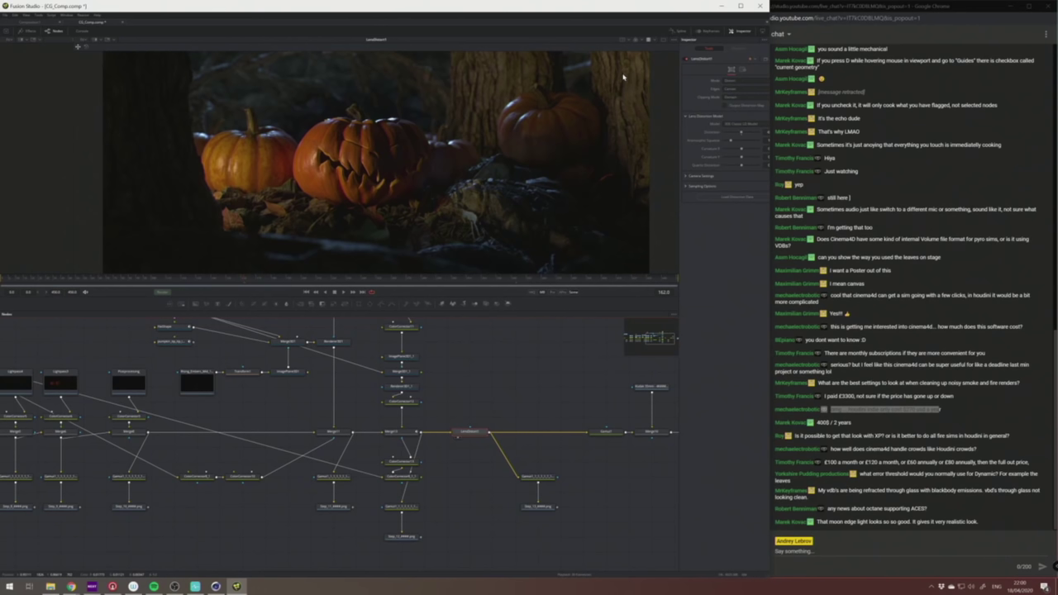
Inspect the settings of the final merge, its Kodak 35mm loader and the Gamut node feeding it.
middle_click_drag(596, 392, 464, 386)
left_click(528, 425)
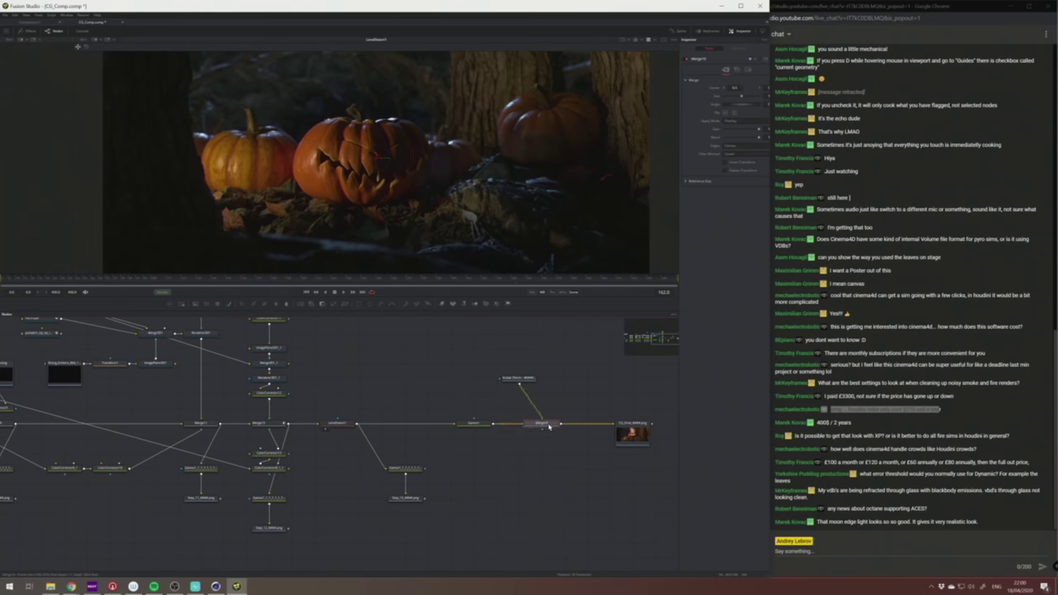
left_click(517, 378)
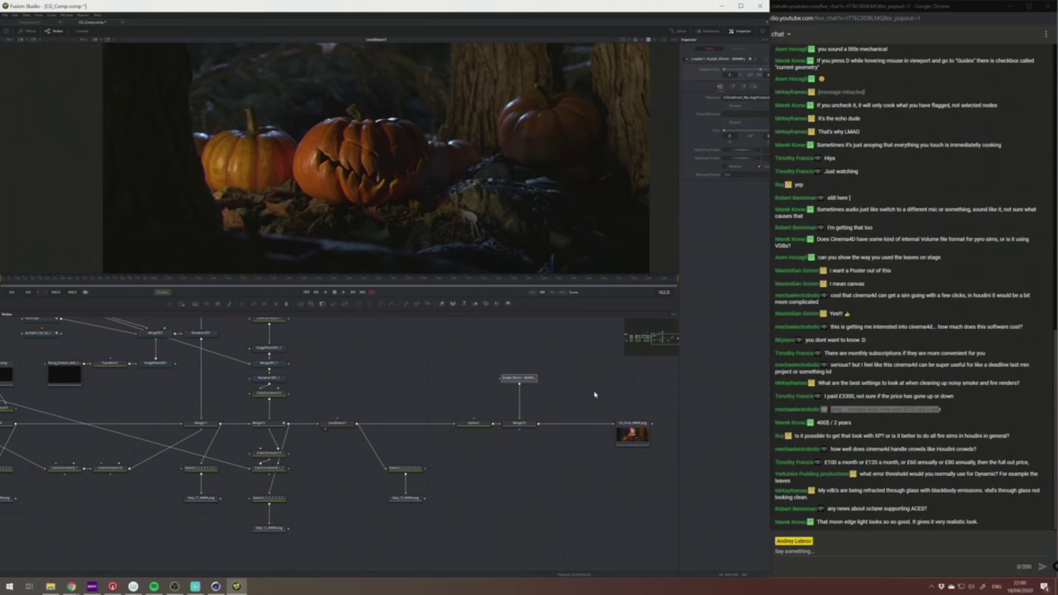
left_click_drag(451, 402, 487, 456)
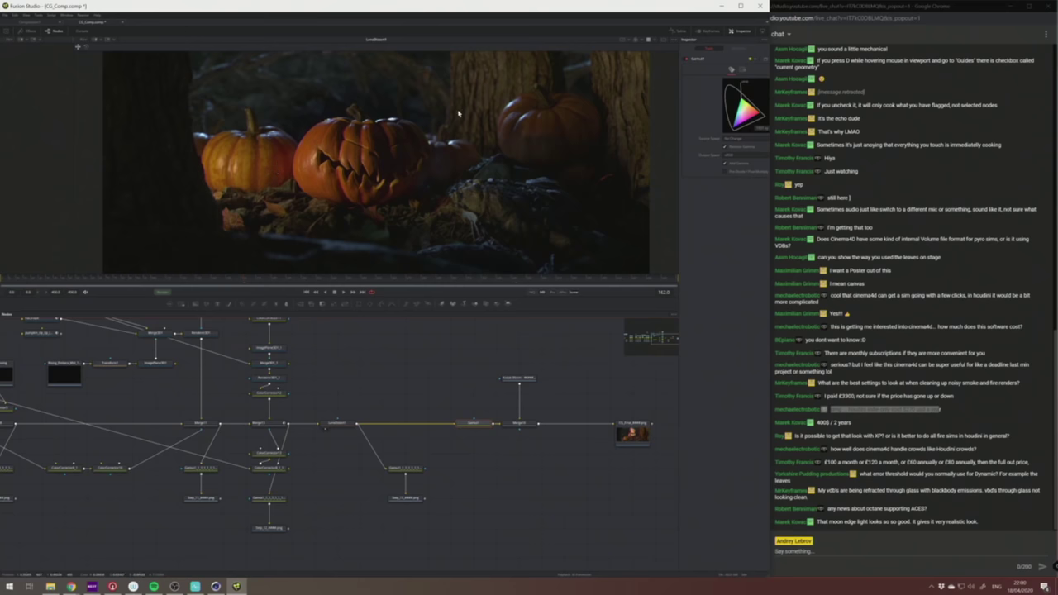
left_click(517, 381)
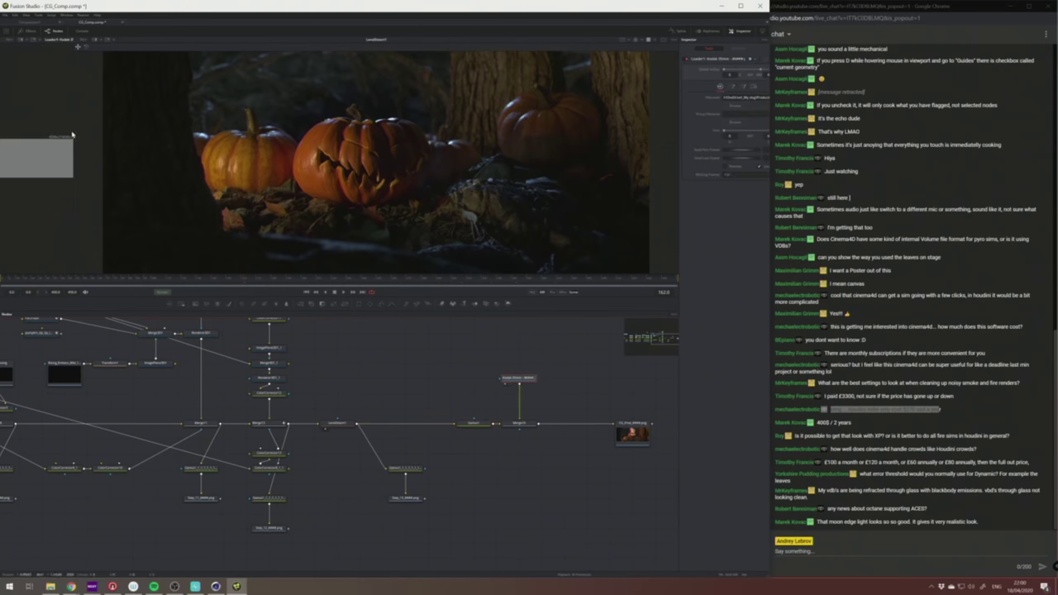
Show the final merge with the Kodak 35mm footage in the second viewer and magnify its dark background.
left_click_drag(74, 129, 490, 139)
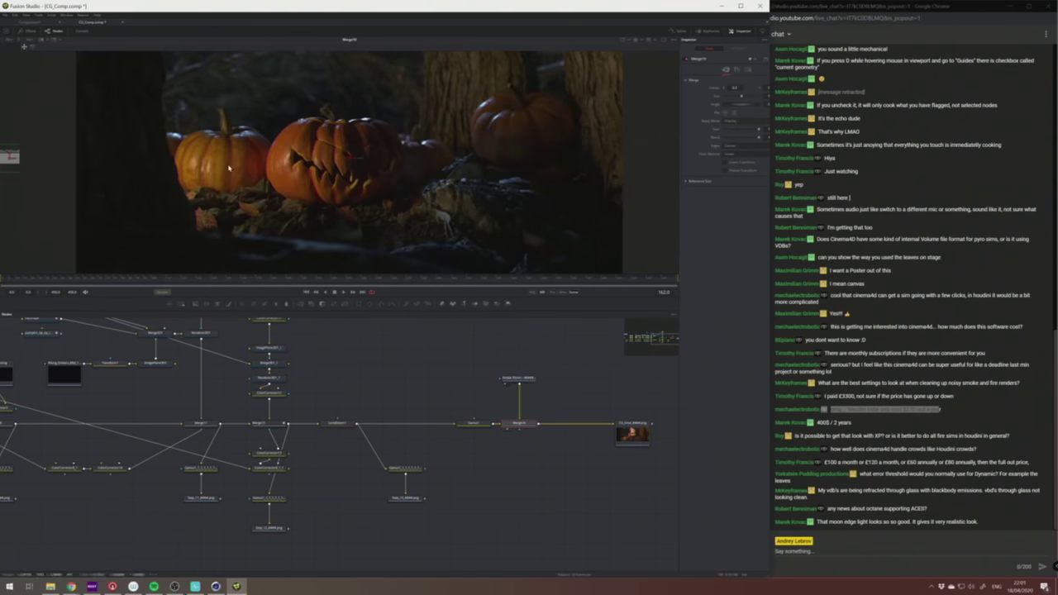
scroll(227, 115, "up", 2, "ctrl")
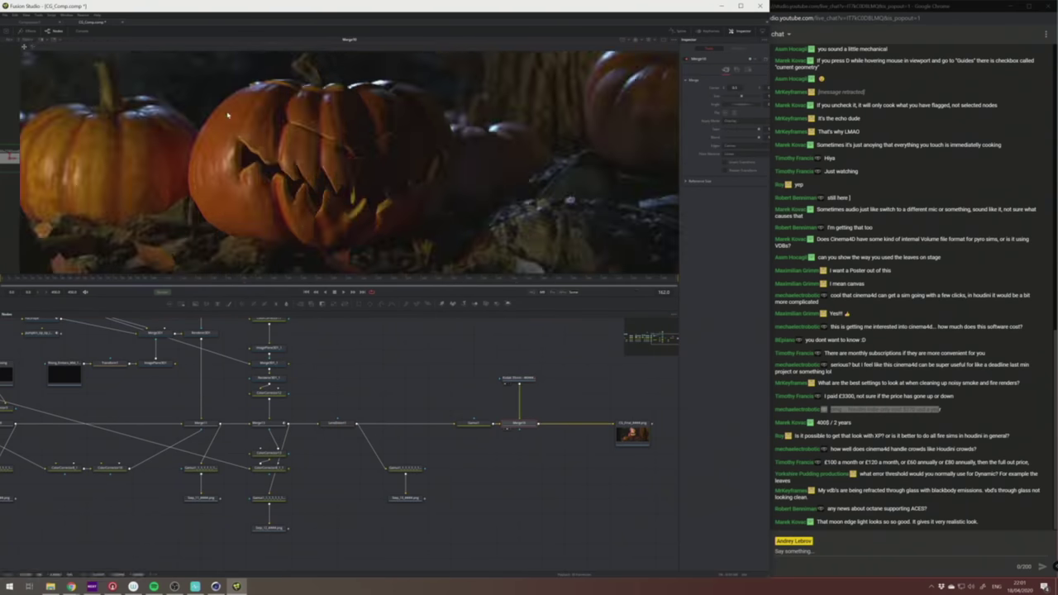
left_click(27, 40)
left_click(34, 79)
middle_click_drag(496, 192, 456, 239)
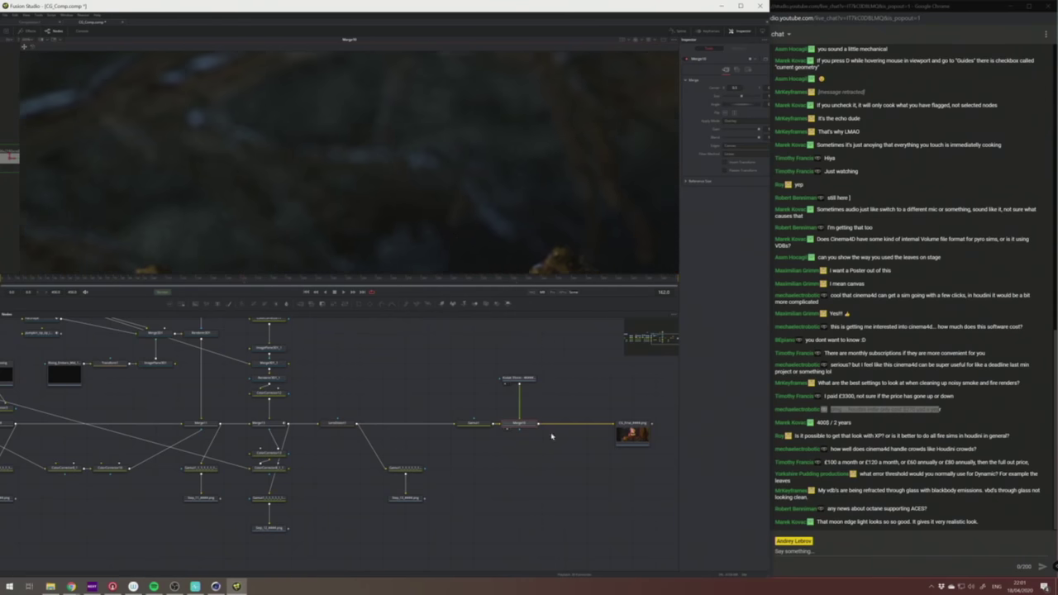
Compare the Gamut output with the final merge on the dark background and the carved pumpkin.
left_click(478, 425)
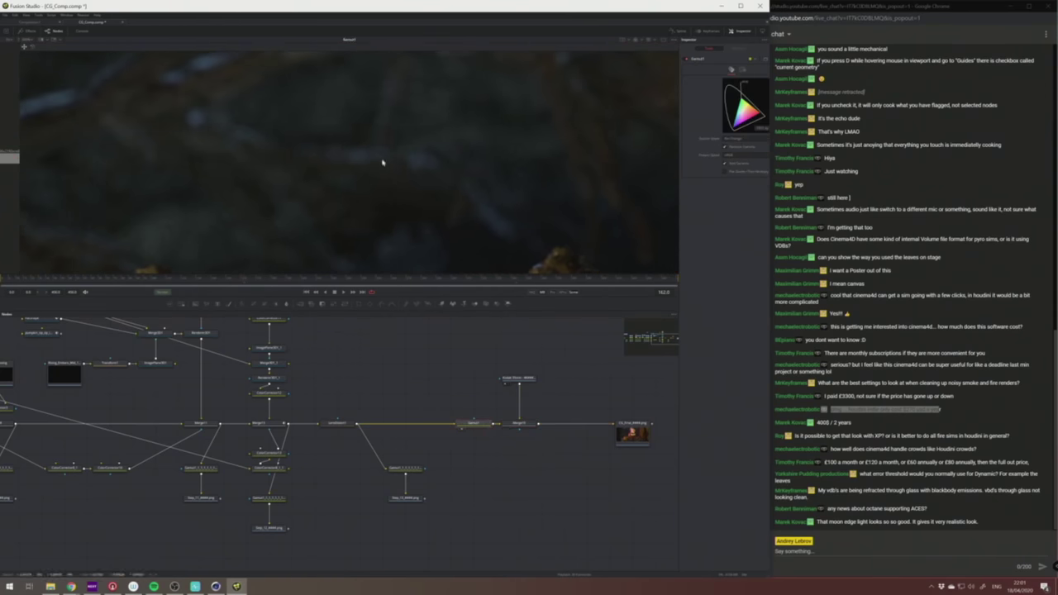
left_click(520, 423)
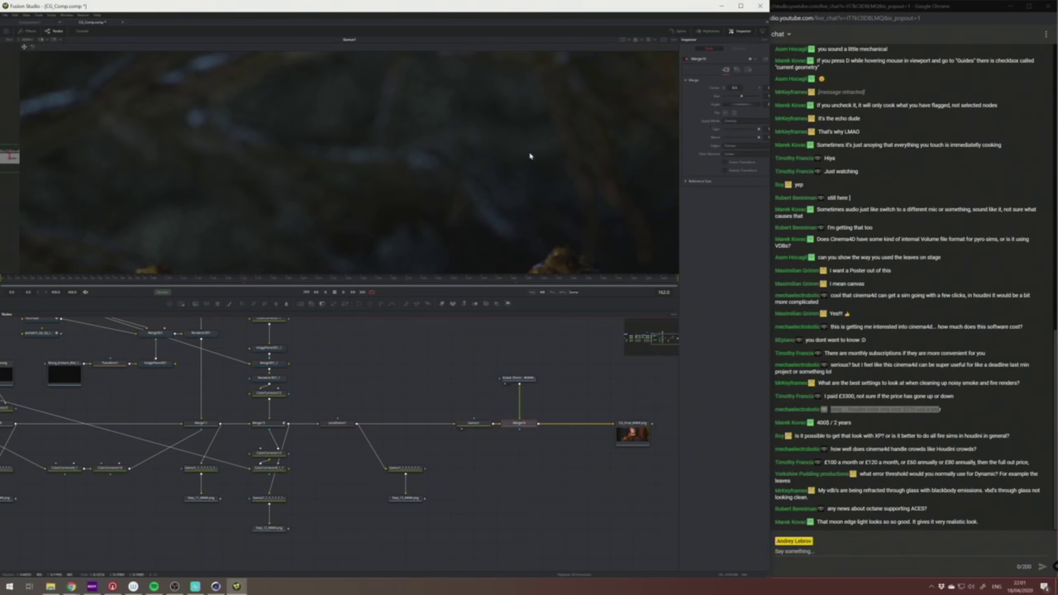
scroll(508, 201, "down", 4)
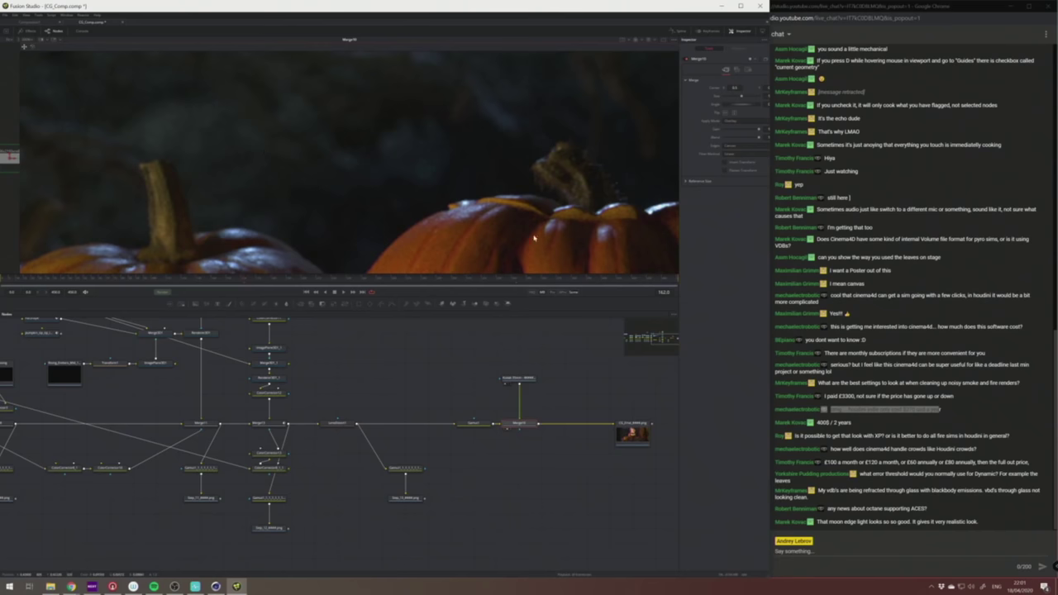
scroll(495, 236, "up", 2, "ctrl")
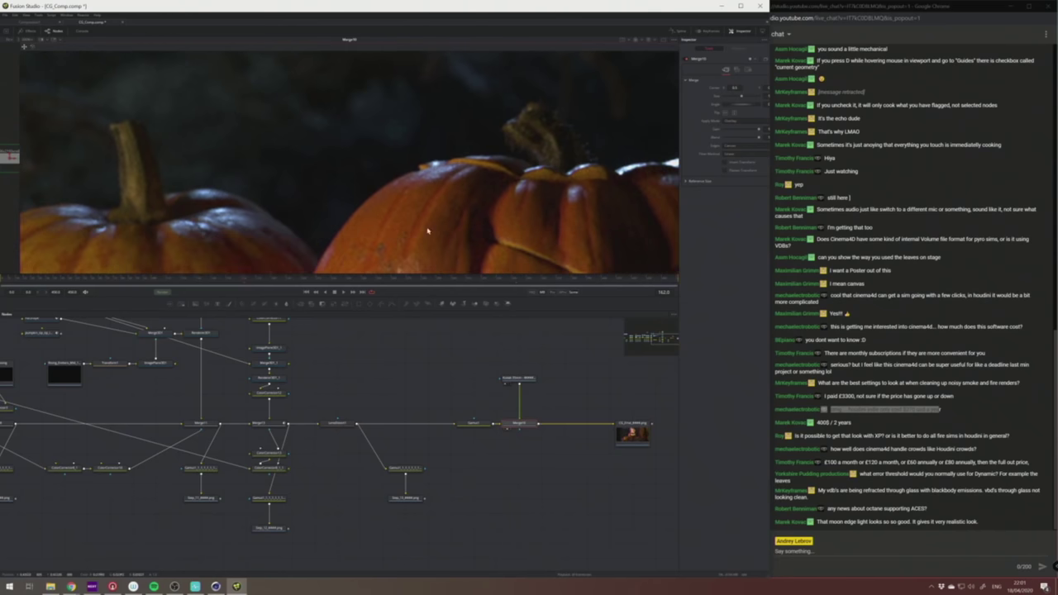
scroll(472, 248, "down", 4)
left_click(472, 423)
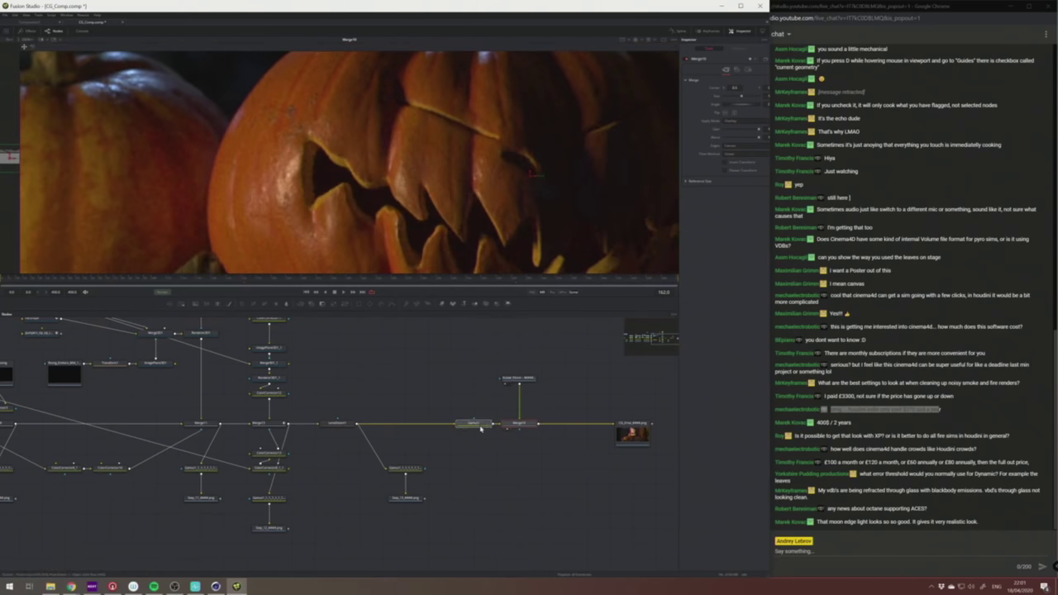
left_click(512, 425)
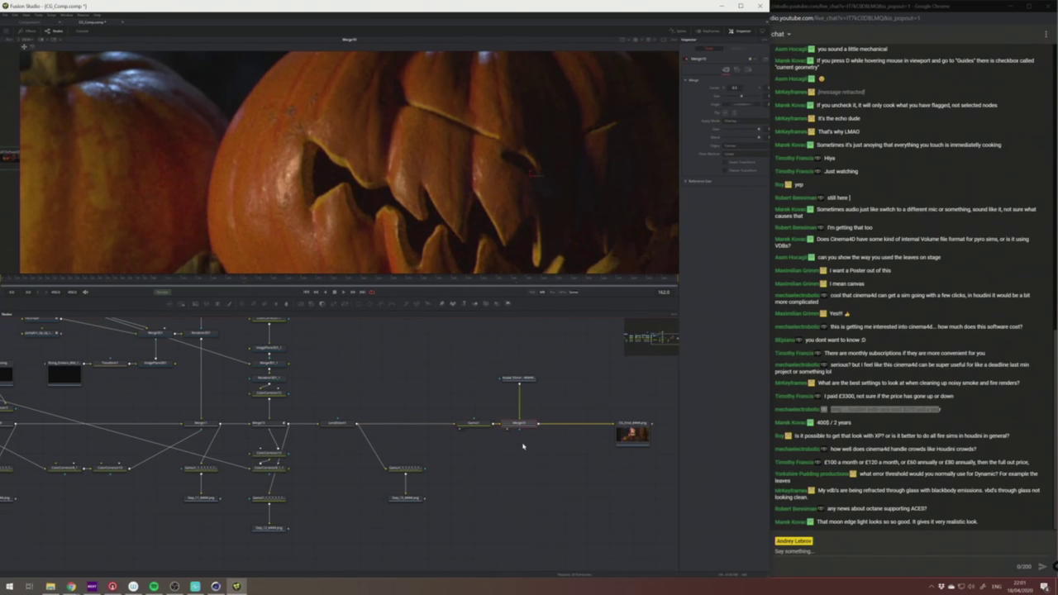
Compare the Gamut output with the final merge on a close-up of the tree bark.
middle_click_drag(472, 200, 435, 248)
middle_click_drag(338, 204, 447, 130)
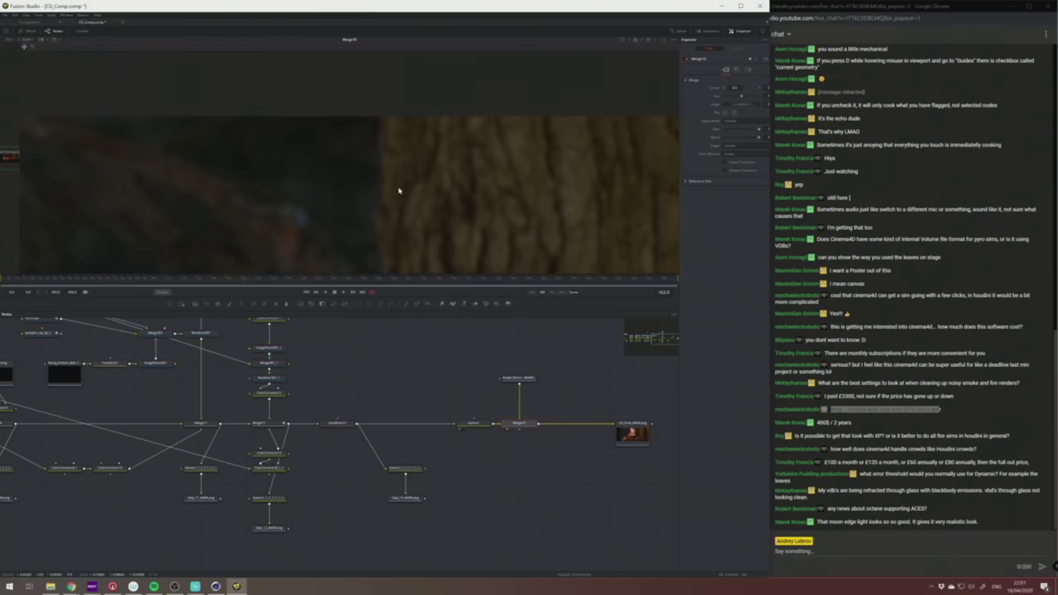
left_click(473, 423)
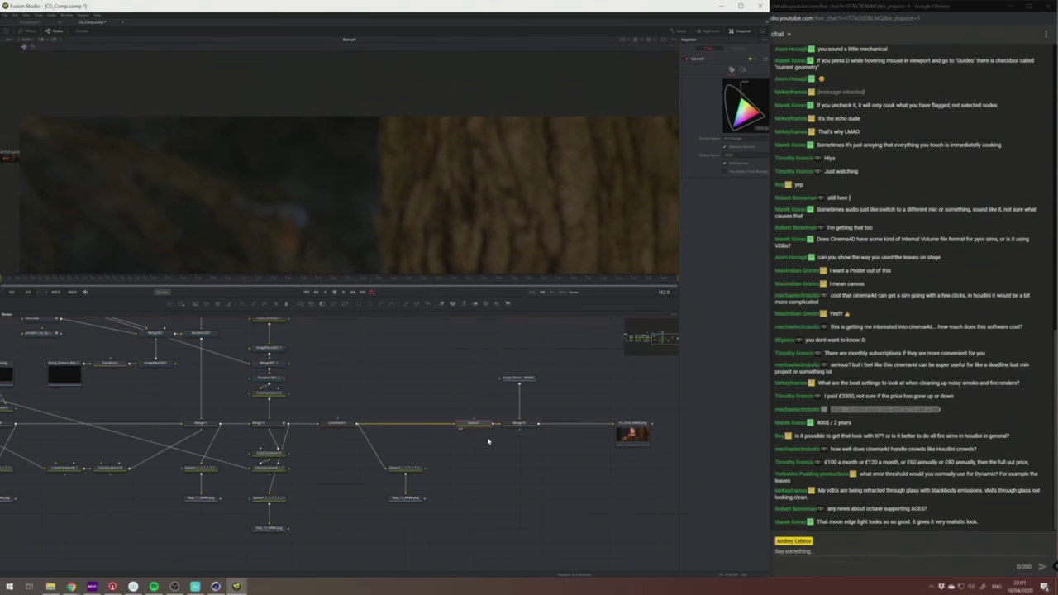
left_click(518, 423)
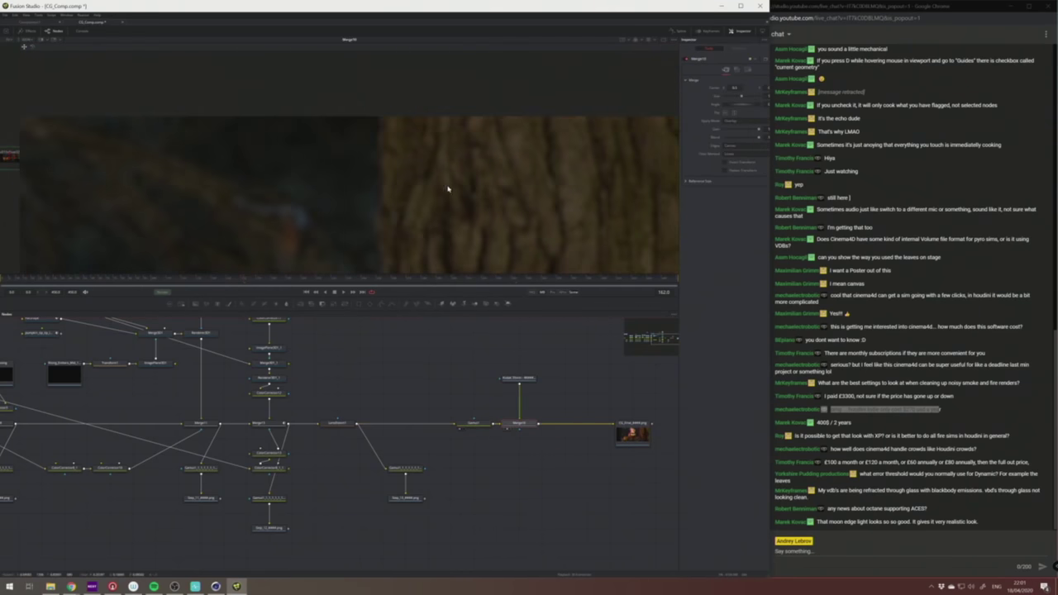